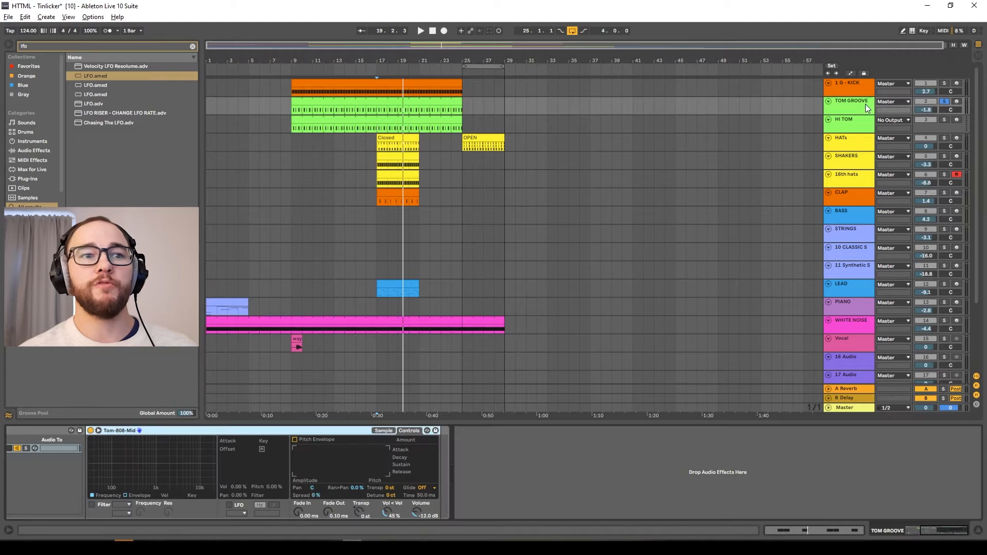
Display the Tom-808-Mid sample waveform in the TOM GROOVE drum rack and open the track's clip to view its MIDI notes
{"action": "left_click", "coordinate": [147, 480]}
{"action": "left_click", "coordinate": [180, 450]}
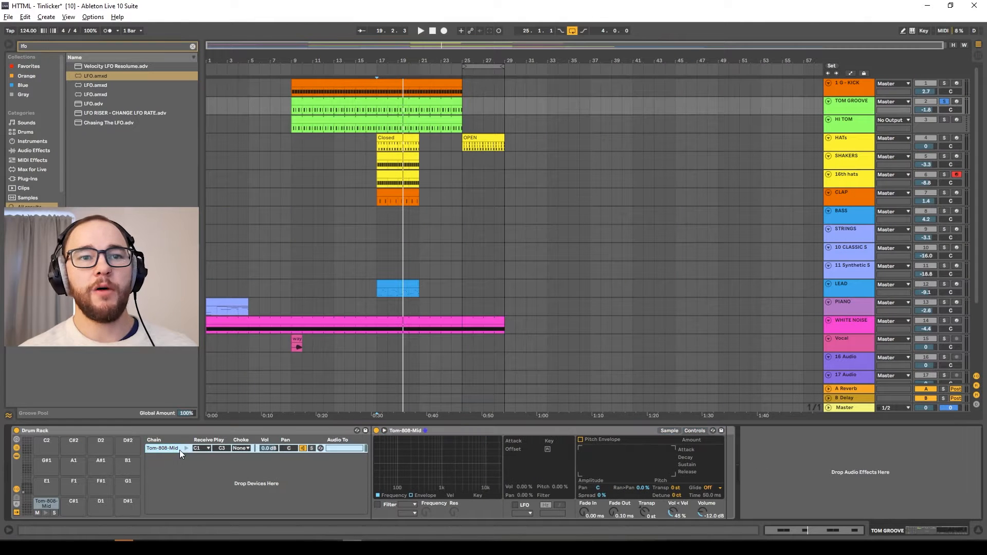
{"action": "left_click", "coordinate": [383, 430]}
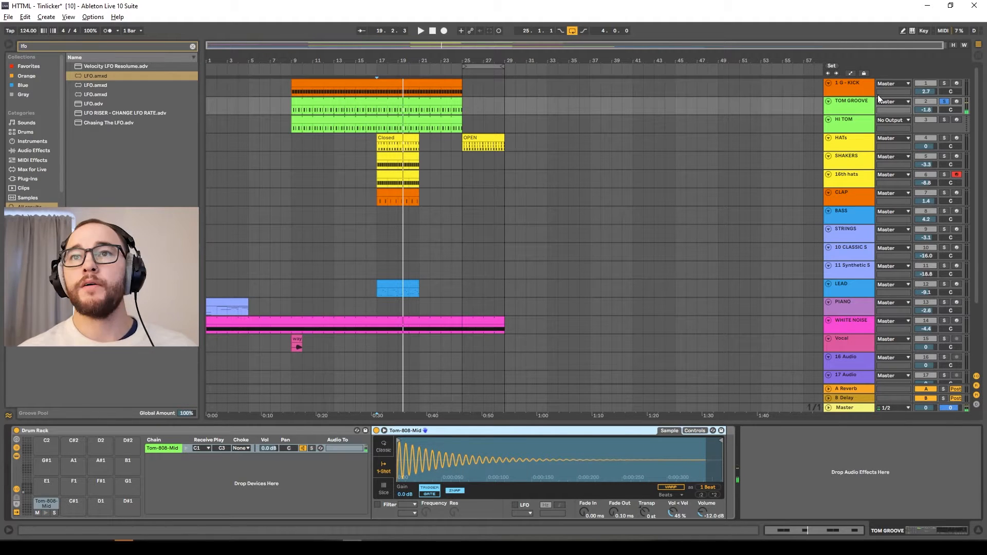
{"action": "left_click", "coordinate": [378, 99]}
{"action": "double_click", "coordinate": [378, 100]}
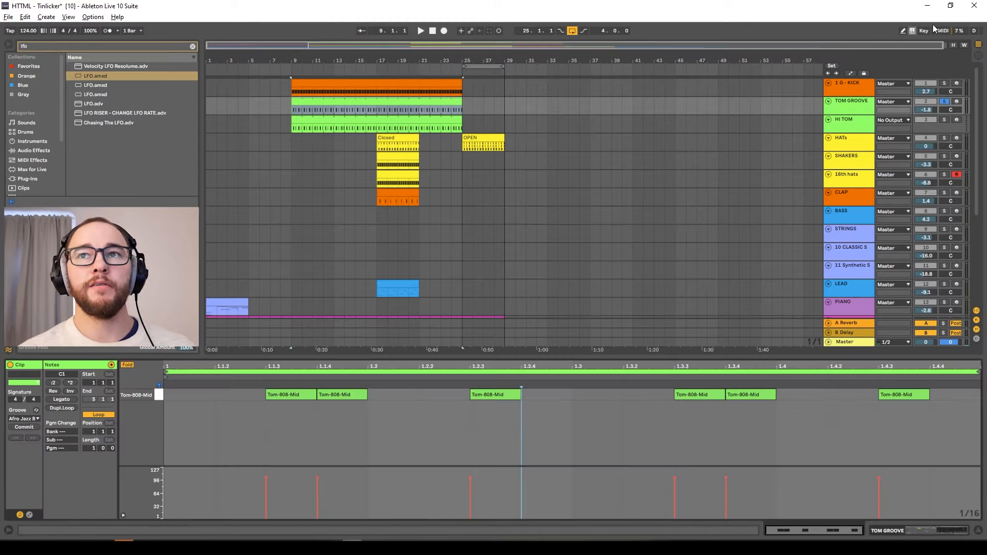
Solo the G-KICK track and play it together with TOM GROOVE from bar 9
{"action": "left_click", "coordinate": [944, 83]}
{"action": "key", "text": "space"}
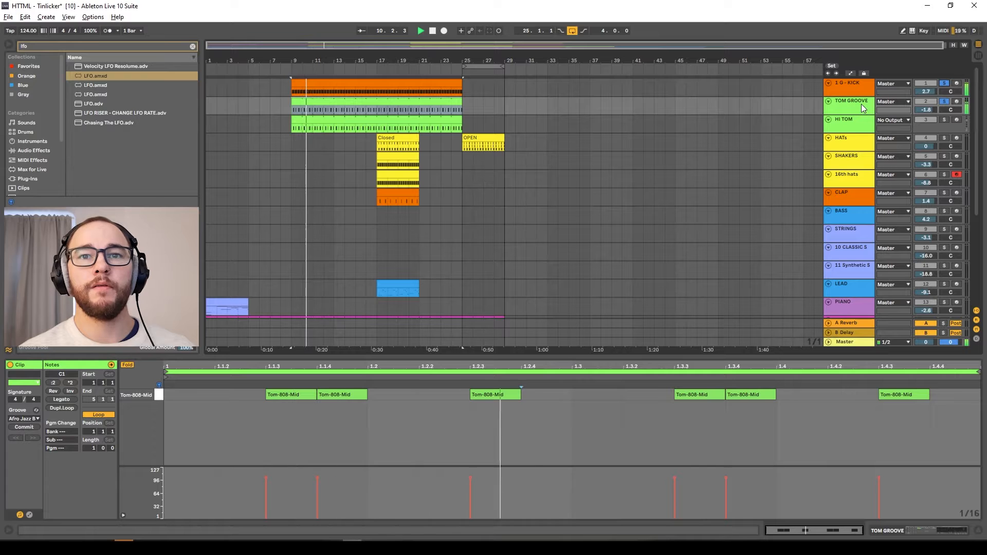
{"action": "key", "text": "space"}
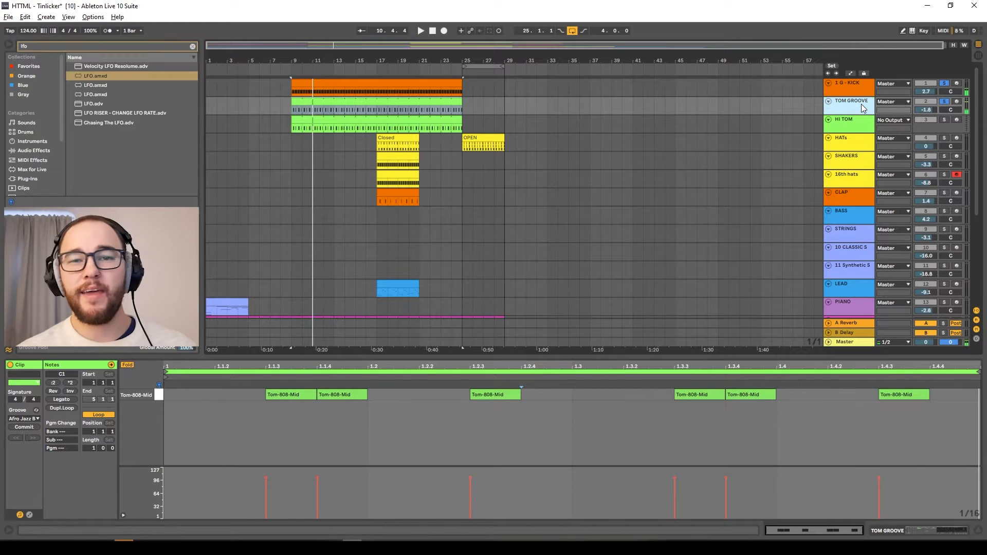
Show the TOM GROOVE device chain and add a Tuner after the drum rack
{"action": "key", "text": "shift+Tab"}
{"action": "key", "text": "ctrl+f"}
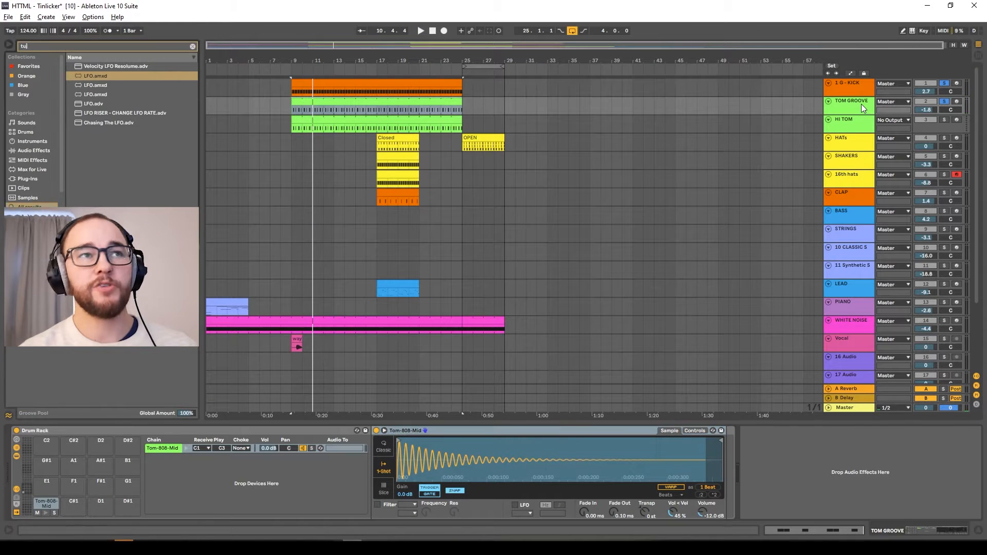
{"action": "type", "text": "tuner"}
{"action": "key", "text": "Down"}
{"action": "key", "text": "Return"}
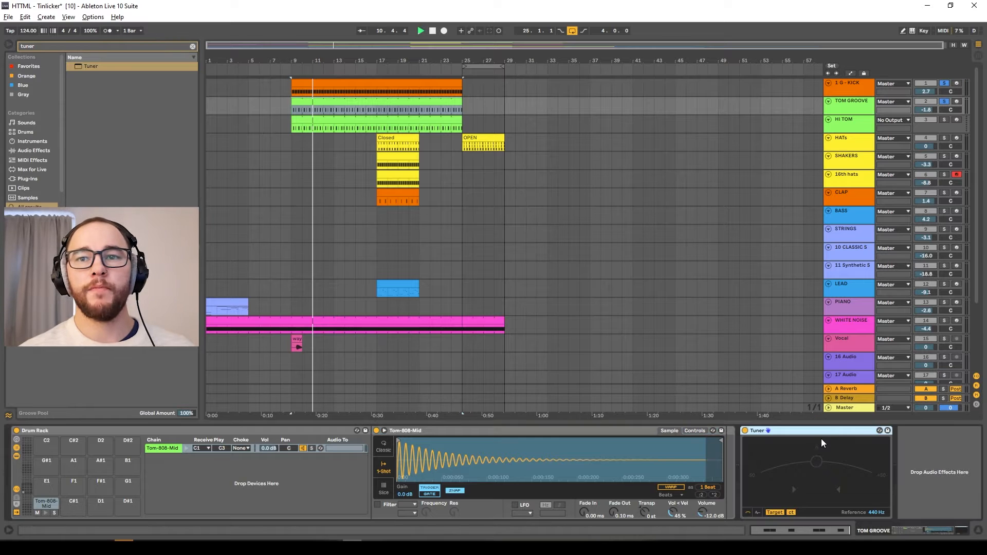
Play the groove against the Tuner and transpose the Tom-808-Mid sample to -5 st
{"action": "key", "text": "space"}
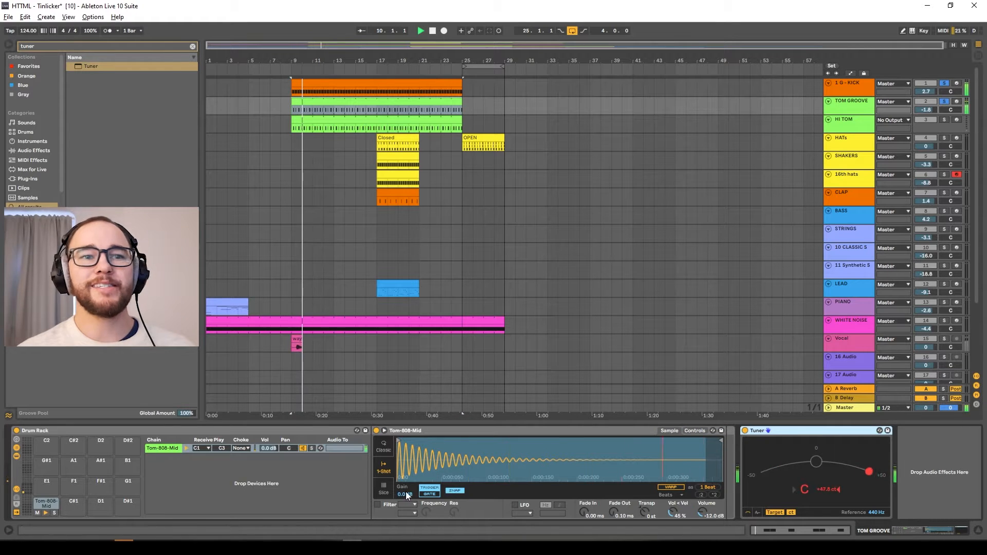
{"action": "key", "text": "space"}
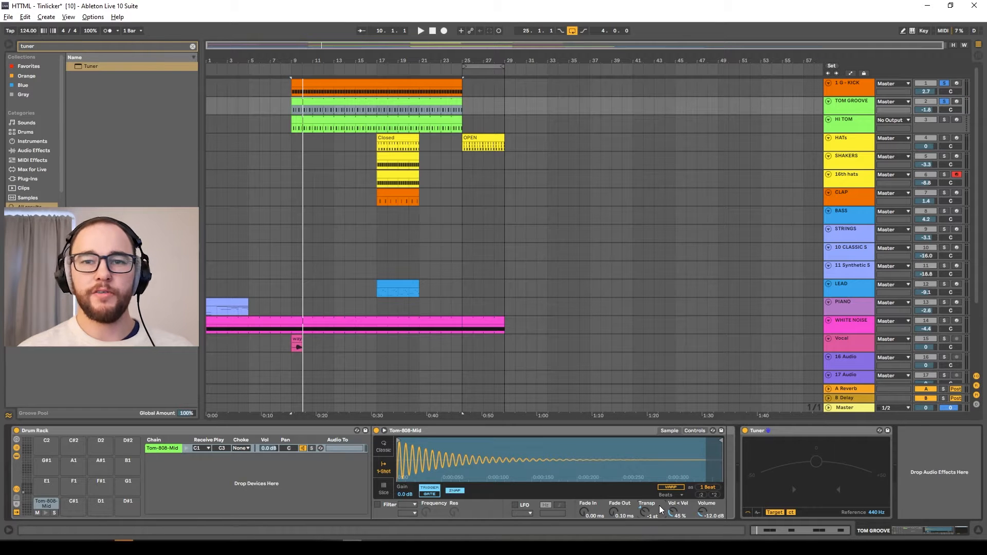
{"action": "key", "text": "space"}
{"action": "left_click_drag", "start_coordinate": [660, 509], "coordinate": [661, 514]}
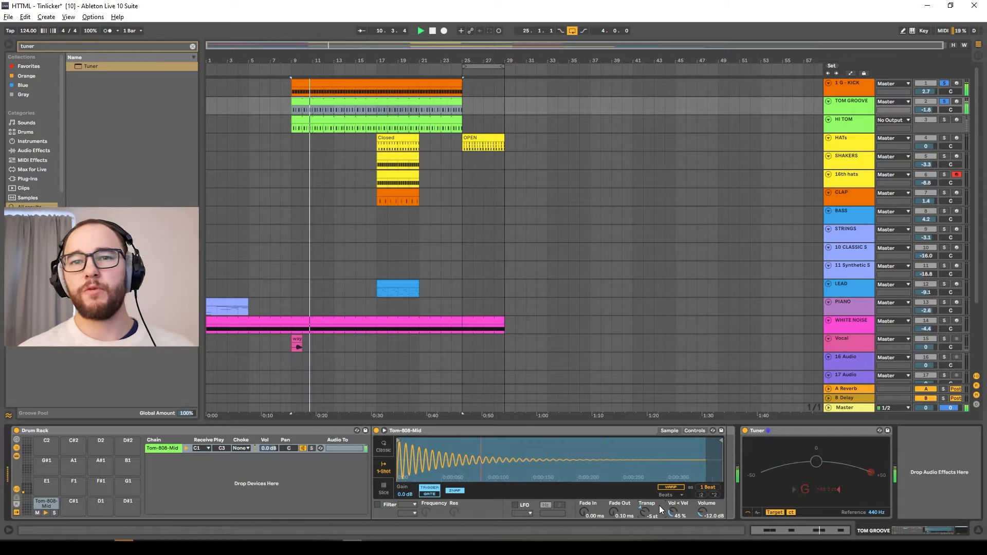
Detune the Tom-808-Mid sample to -50 ct while checking its pitch in the Tuner during playback
{"action": "left_click", "coordinate": [695, 431]}
{"action": "key", "text": "space"}
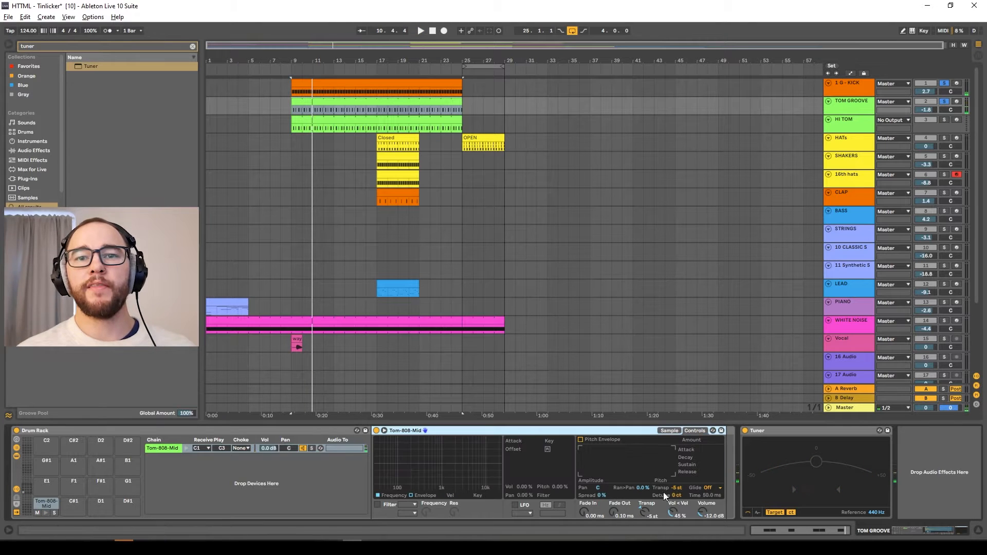
{"action": "left_click_drag", "start_coordinate": [677, 497], "coordinate": [677, 503]}
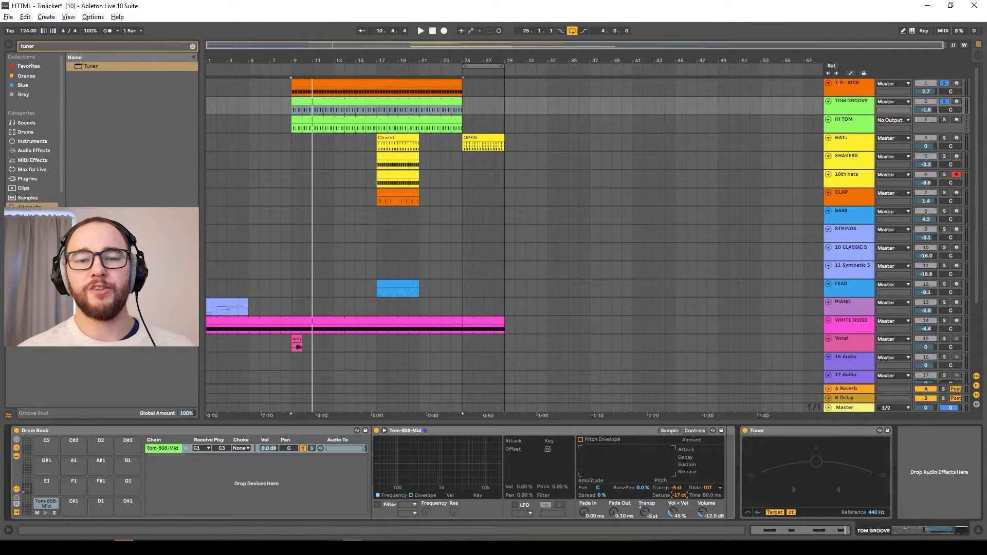
{"action": "key", "text": "space"}
{"action": "mouse_move", "coordinate": [680, 496]}
{"action": "left_mouse_down"}
{"action": "mouse_move", "coordinate": [679, 513]}
{"action": "mouse_move", "coordinate": [687, 497]}
{"action": "left_mouse_up"}
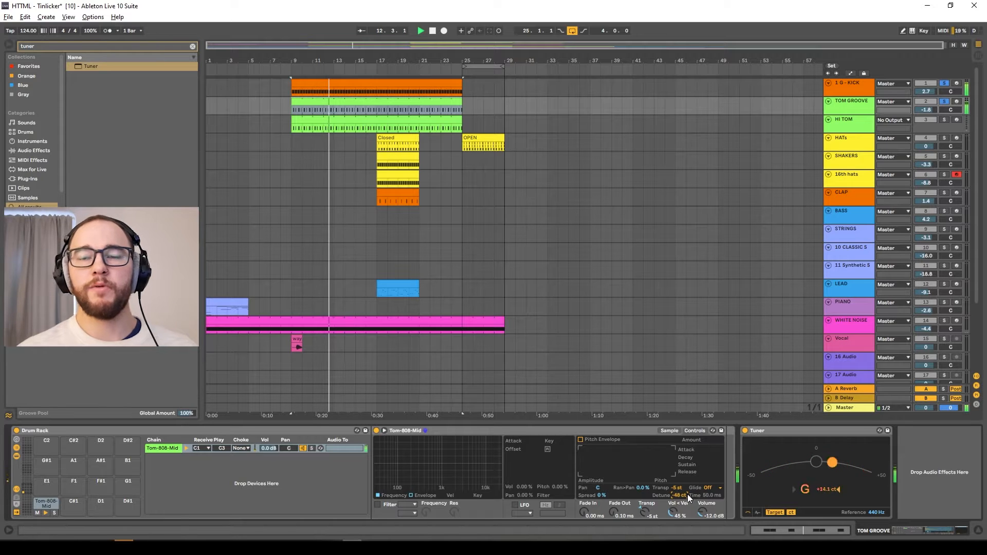
{"action": "key", "text": "space"}
Add a Delay and an EQ Eight to the TOM GROOVE track ahead of the Tuner
{"action": "key", "text": "ctrl+f"}
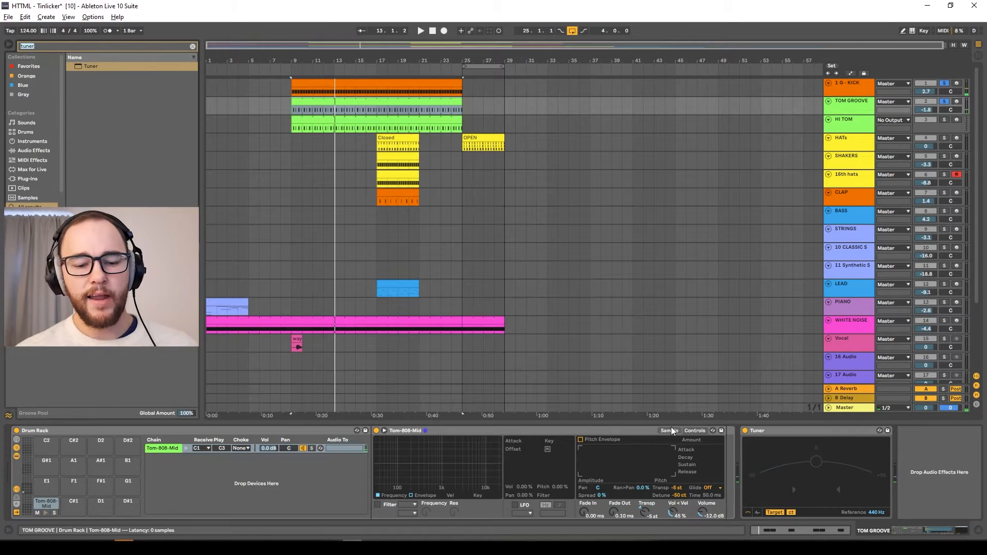
{"action": "type", "text": "del"}
{"action": "left_click_drag", "start_coordinate": [88, 85], "coordinate": [771, 467]}
{"action": "type", "text": "eq"}
{"action": "key", "text": "Down"}
{"action": "key", "text": "Down"}
{"action": "key", "text": "Return"}
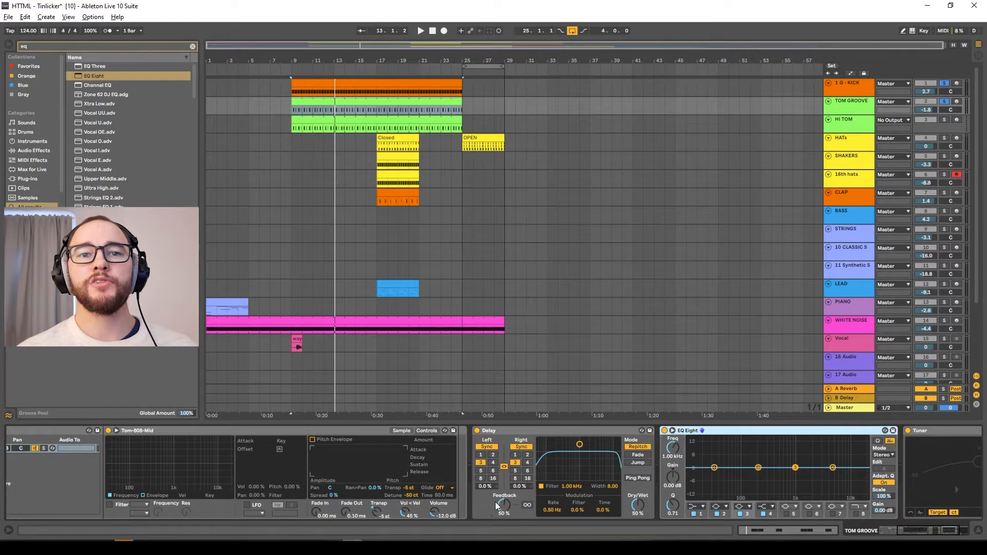
Set the TOM GROOVE Delay to 32% feedback, a 448 Hz filter with width 1.39 and 20% dry/wet while listening
{"action": "left_click_drag", "start_coordinate": [495, 502], "coordinate": [495, 514]}
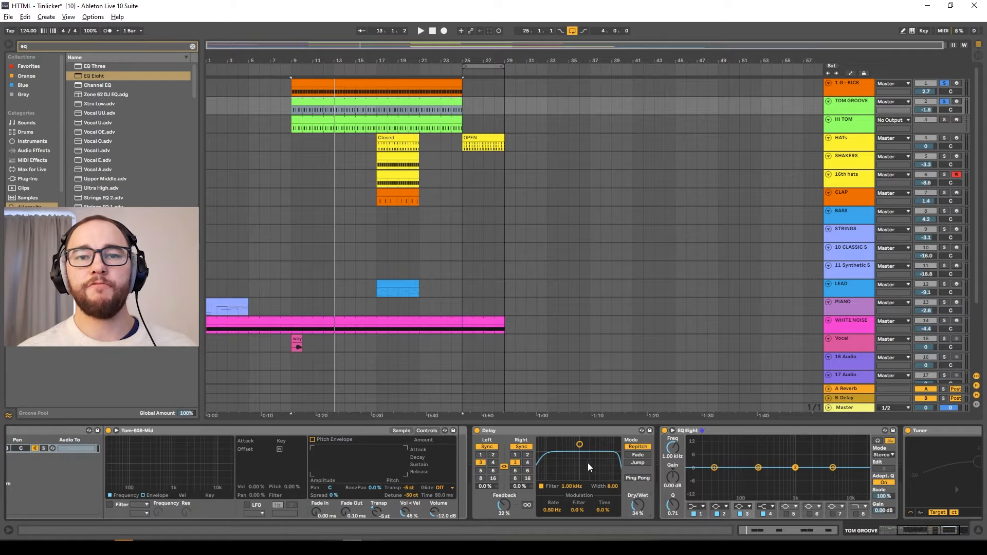
{"action": "left_click_drag", "start_coordinate": [588, 467], "coordinate": [569, 473]}
{"action": "key", "text": "space"}
{"action": "left_click_drag", "start_coordinate": [644, 510], "coordinate": [644, 517]}
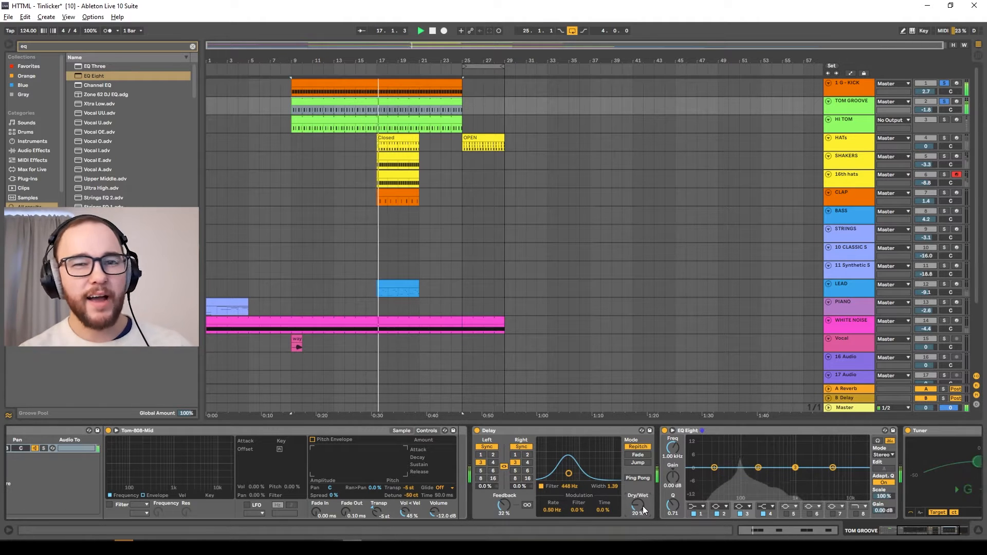
{"action": "scroll", "coordinate": [758, 476], "scroll_direction": "right", "scroll_amount": 3}
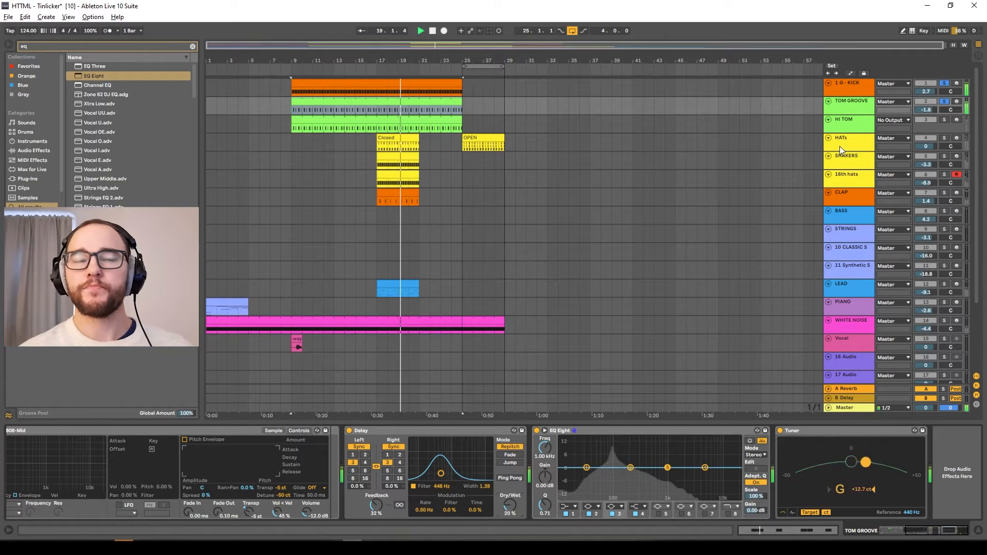
{"action": "key", "text": "space"}
Add a Compressor at the end of the TOM GROOVE device chain
{"action": "key", "text": "ctrl+f"}
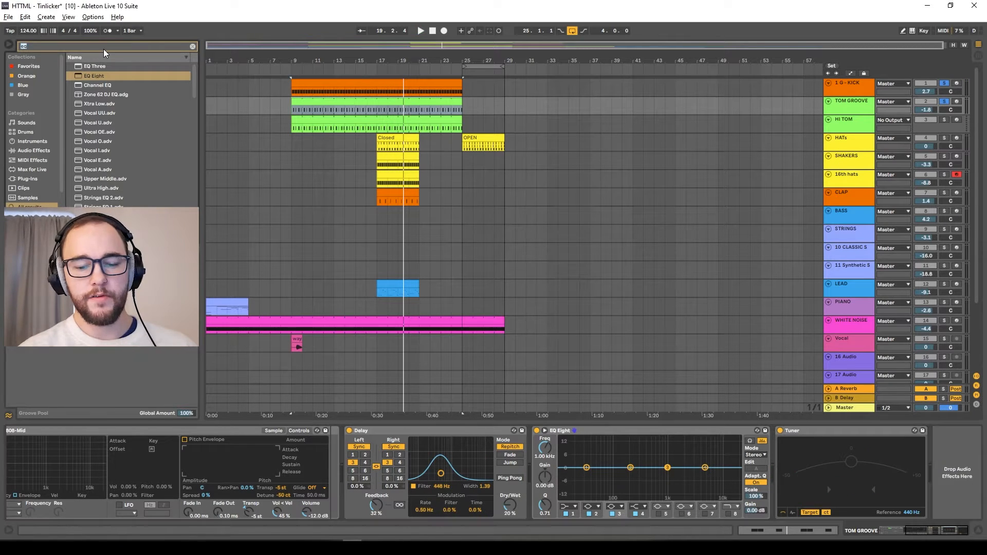
{"action": "type", "text": "comp"}
{"action": "double_click", "coordinate": [98, 75]}
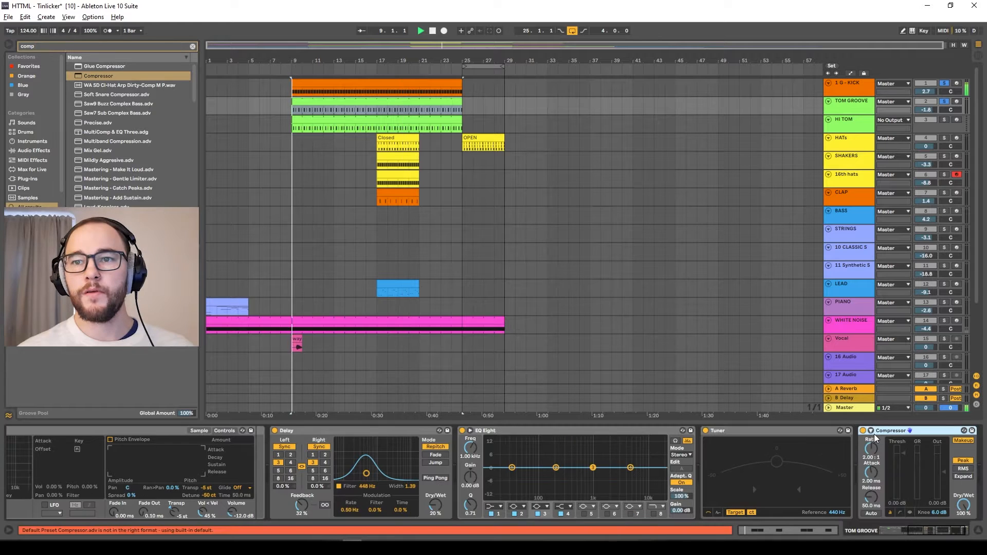
Sidechain the Compressor from 1-G-KICK, Post FX, and lower its threshold to about -23.2 dB during playback
{"action": "key", "text": "space"}
{"action": "left_click", "coordinate": [875, 455]}
{"action": "left_click", "coordinate": [885, 179]}
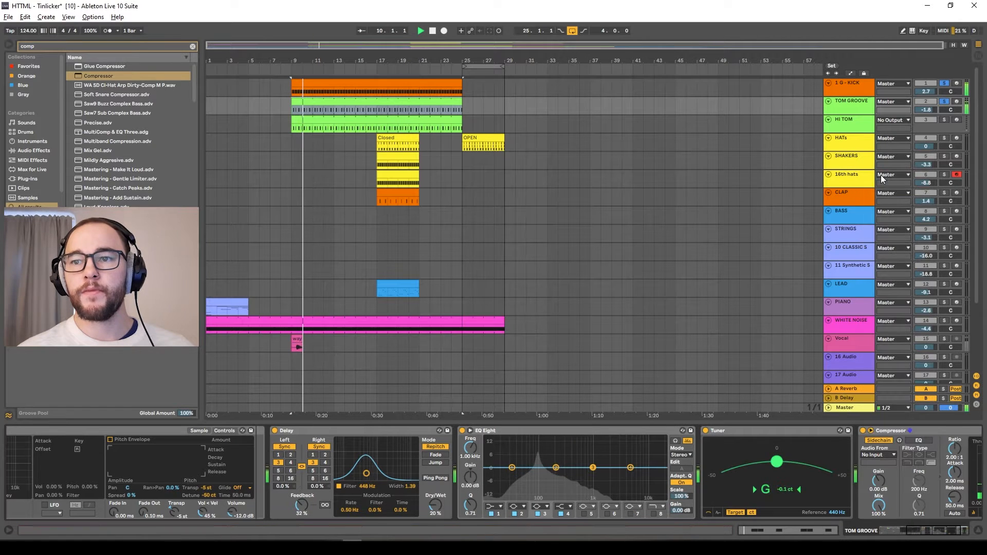
{"action": "left_click_drag", "start_coordinate": [850, 459], "coordinate": [844, 498]}
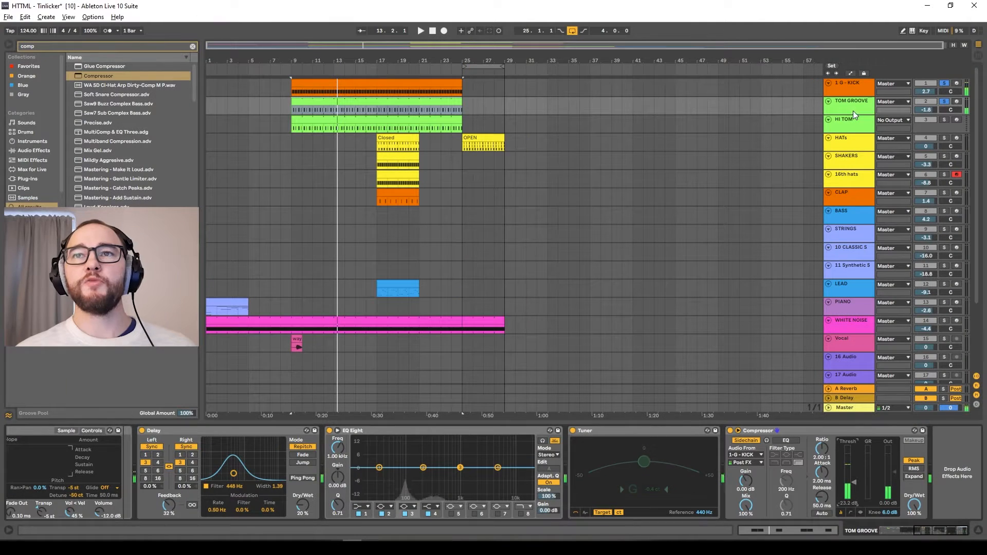
Replace the old HI TOM track with a duplicate of TOM GROOVE named HI TOM
{"action": "left_click", "coordinate": [853, 112]}
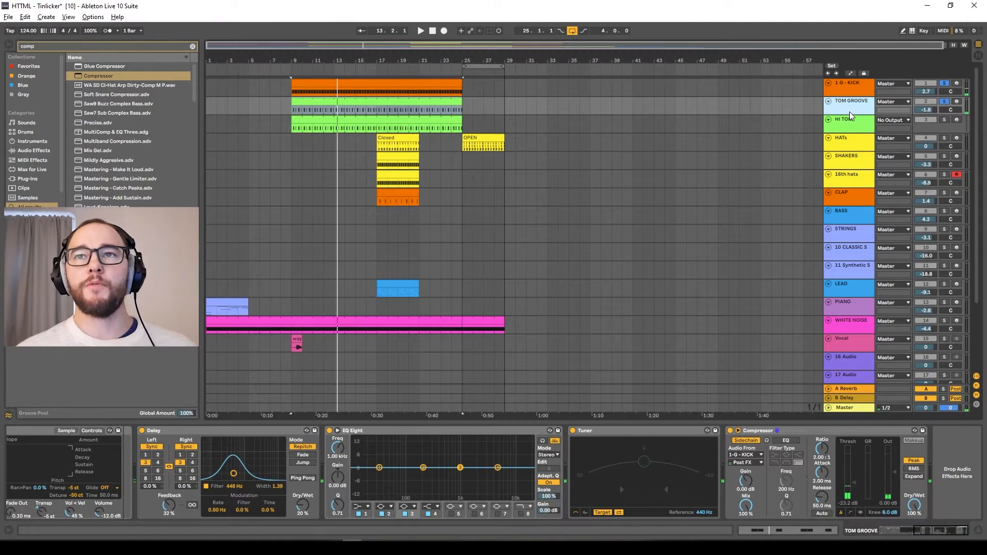
{"action": "key", "text": "ctrl+d"}
{"action": "left_click", "coordinate": [850, 137]}
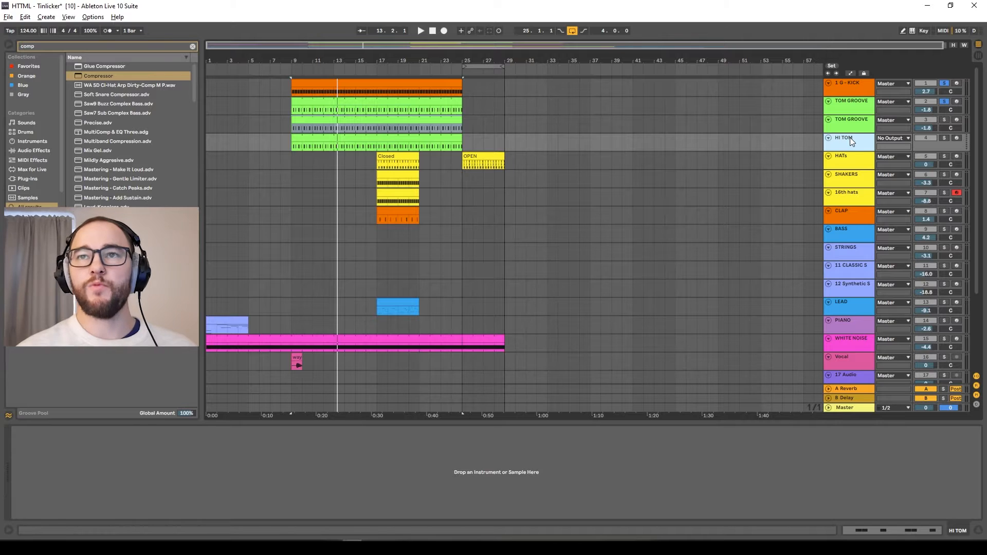
{"action": "key", "text": "Delete"}
{"action": "key", "text": "ctrl+r"}
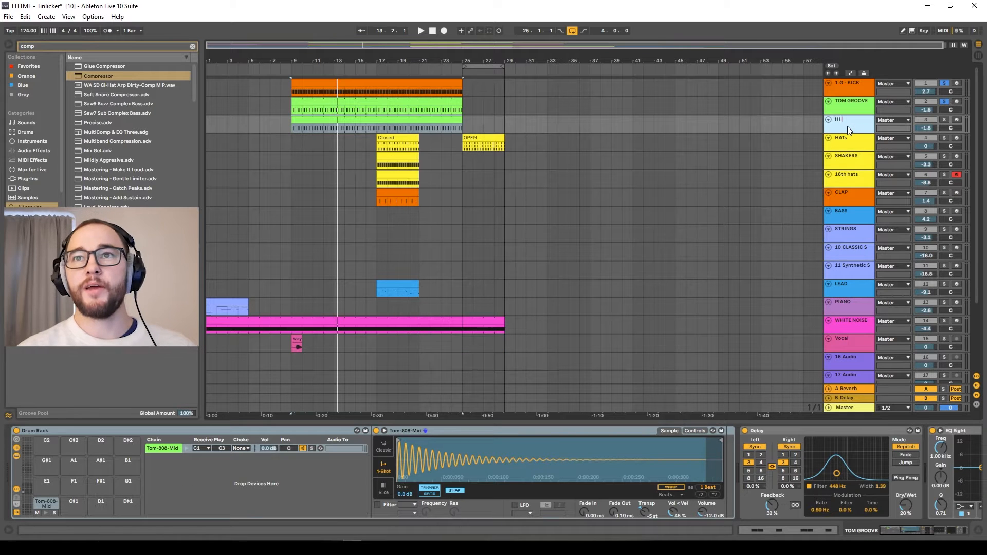
{"action": "key", "text": "Return"}
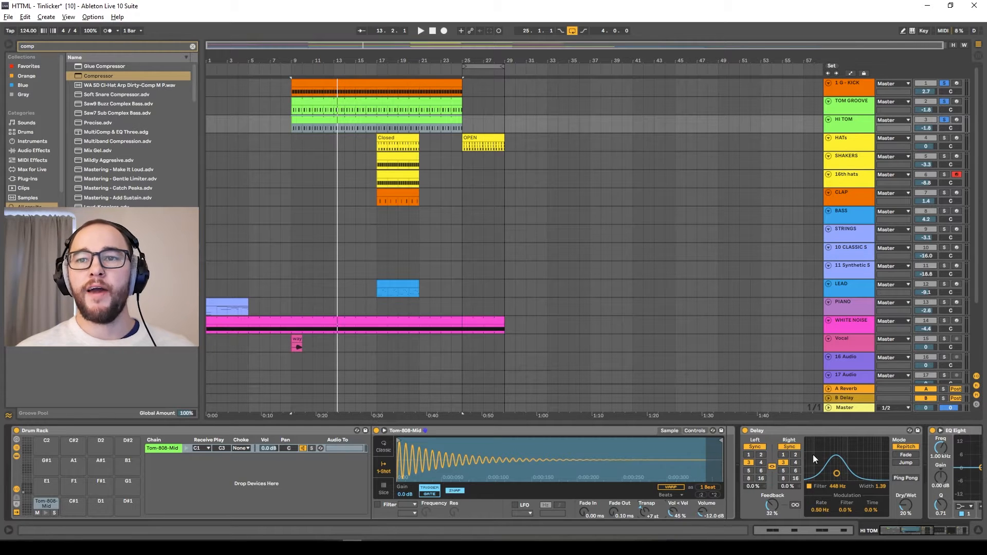
Set the HI TOM Delay filter to about 623 Hz with a width of about 4.1 and the dry/wet to 39% while listening
{"action": "key", "text": "space"}
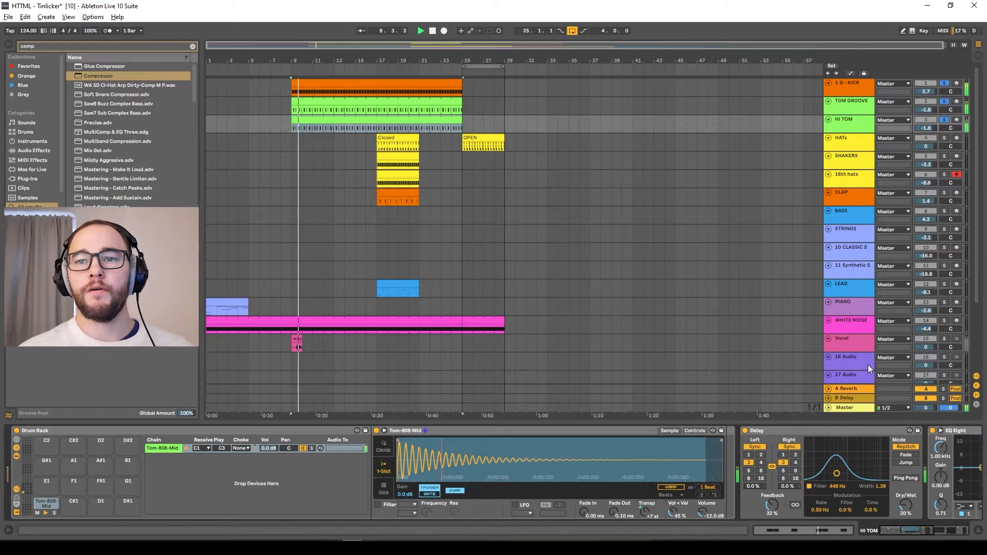
{"action": "scroll", "coordinate": [820, 480], "scroll_direction": "down", "scroll_amount": 5}
{"action": "scroll", "coordinate": [646, 471], "scroll_direction": "up", "scroll_amount": 3}
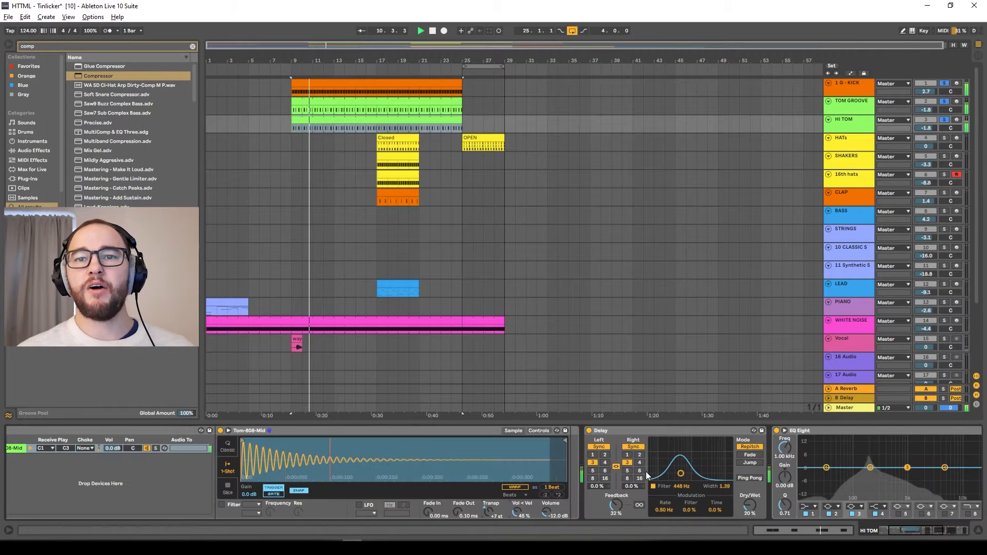
{"action": "left_click_drag", "start_coordinate": [681, 474], "coordinate": [693, 459]}
{"action": "key", "text": "space"}
{"action": "left_click_drag", "start_coordinate": [739, 493], "coordinate": [685, 465]}
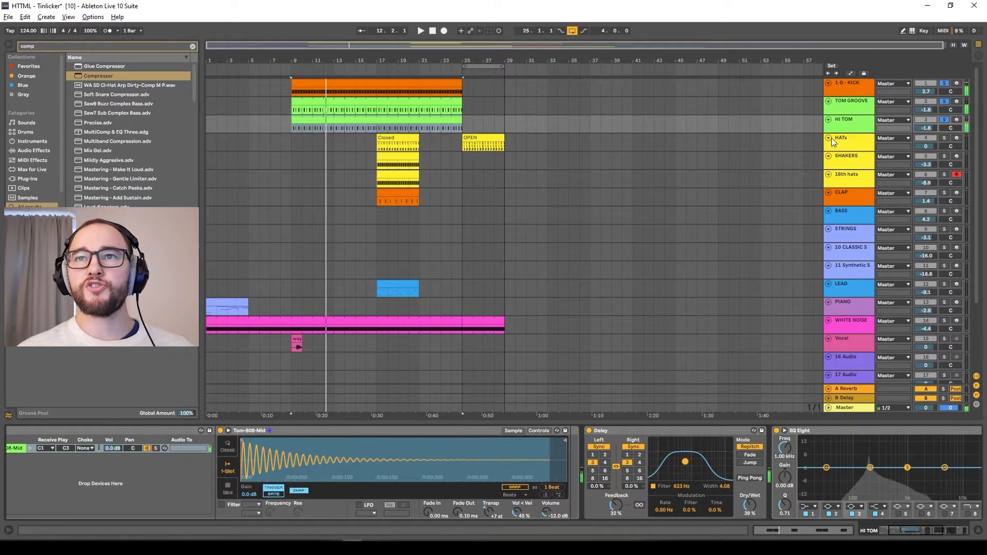
Enable Ping Pong on the Delay of both TOM GROOVE and HI TOM and play the result
{"action": "left_click", "coordinate": [849, 105]}
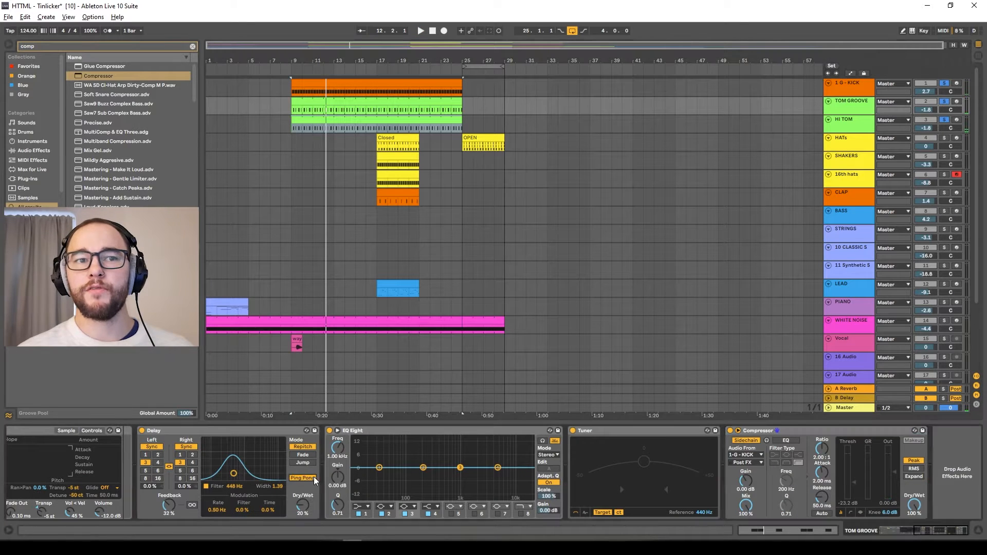
{"action": "left_click", "coordinate": [841, 124]}
{"action": "key", "text": "space"}
{"action": "left_click", "coordinate": [752, 477]}
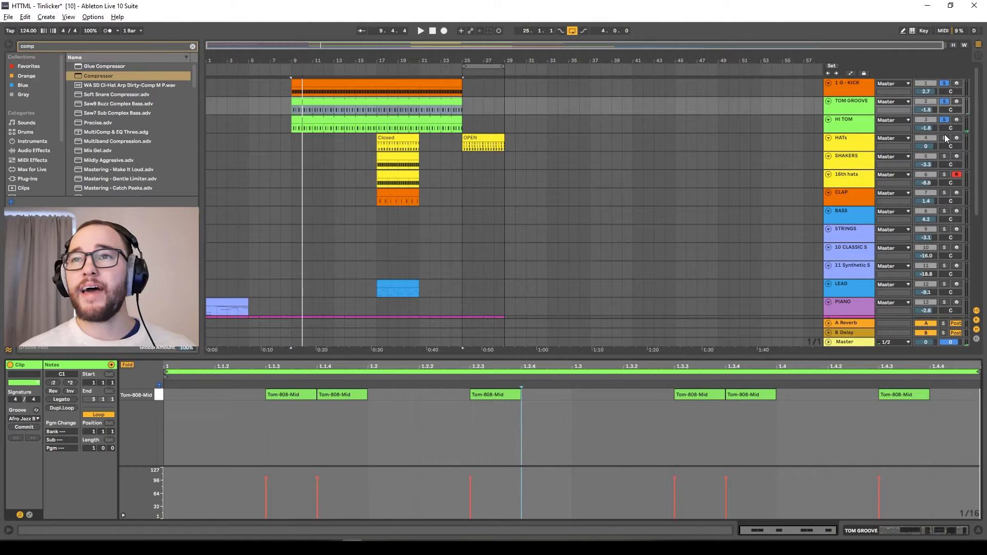
Solo the HATs track and compare the MIDI notes of its Closed and OPEN clips
{"action": "left_click", "coordinate": [945, 138]}
{"action": "left_click", "coordinate": [398, 142]}
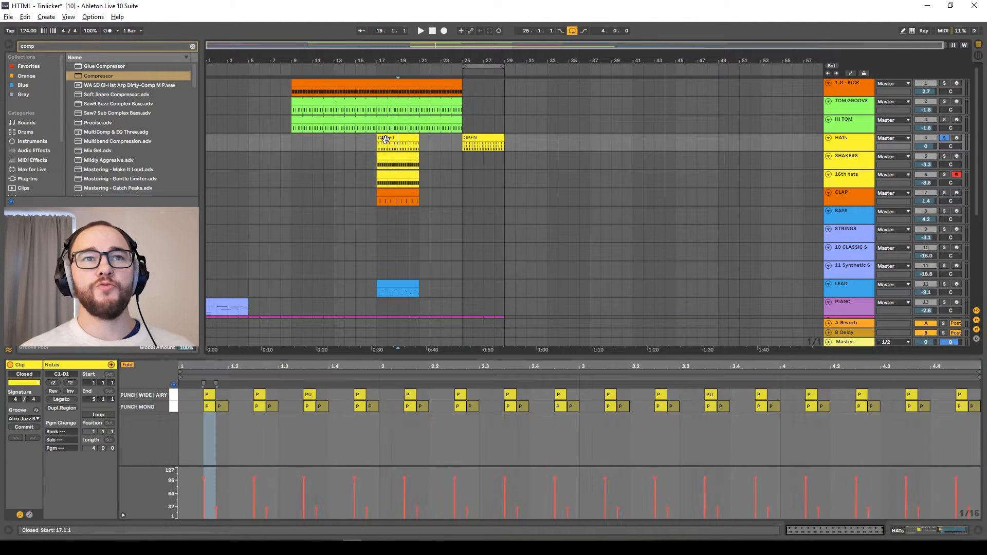
{"action": "left_click", "coordinate": [385, 139]}
{"action": "left_click", "coordinate": [489, 139]}
{"action": "left_click", "coordinate": [401, 138]}
{"action": "left_click", "coordinate": [469, 138]}
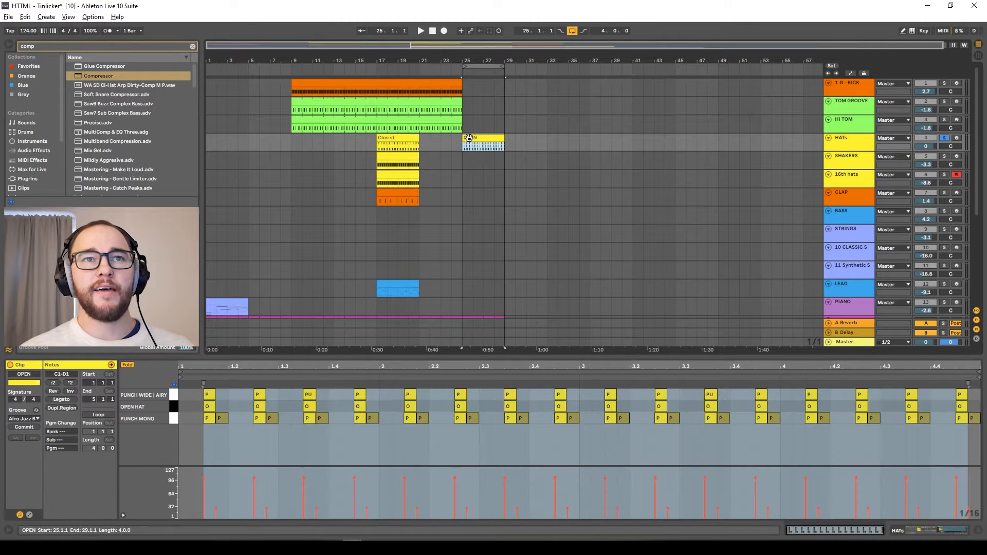
{"action": "left_click", "coordinate": [404, 138]}
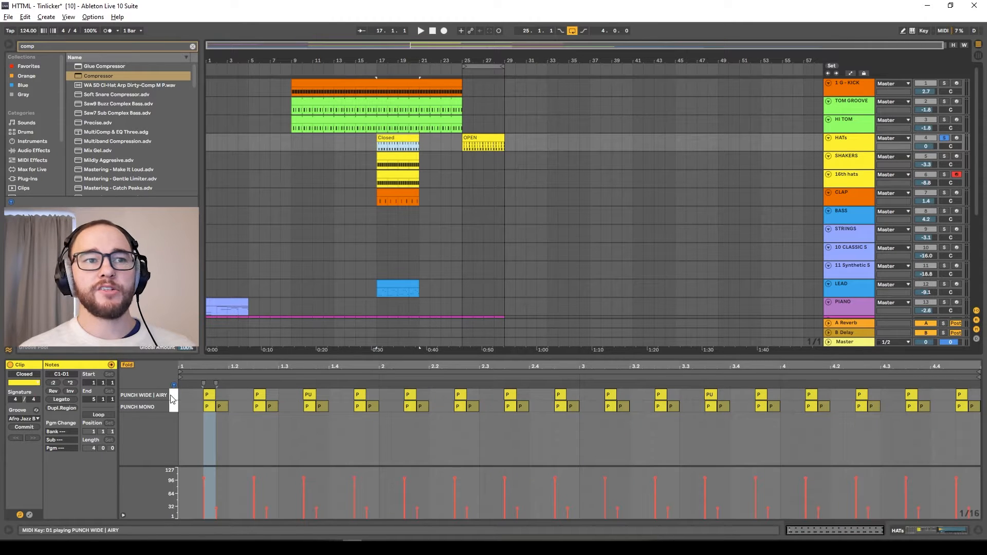
{"action": "left_click", "coordinate": [478, 143]}
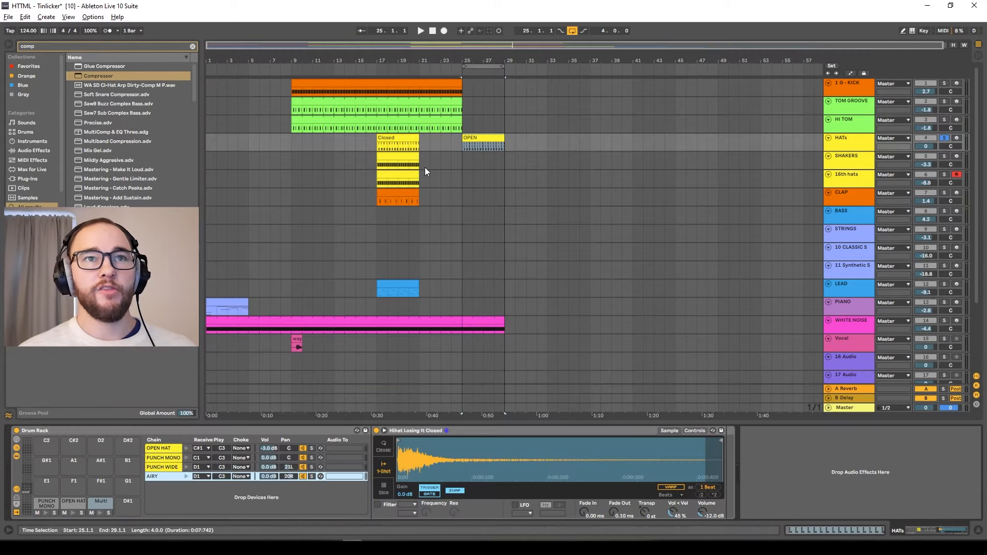
Select the Closed hat clip and audition the PUNCH MONO, PUNCH WIDE, AIRY and OPEN HAT chains of the Drum Rack
{"action": "left_click", "coordinate": [398, 138]}
{"action": "left_click", "coordinate": [177, 458]}
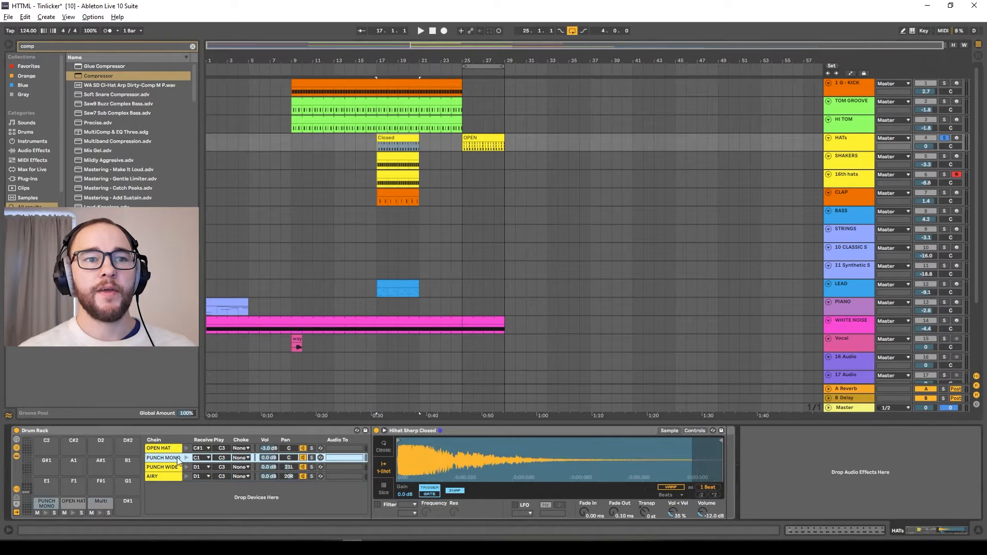
{"action": "left_click", "coordinate": [187, 458]}
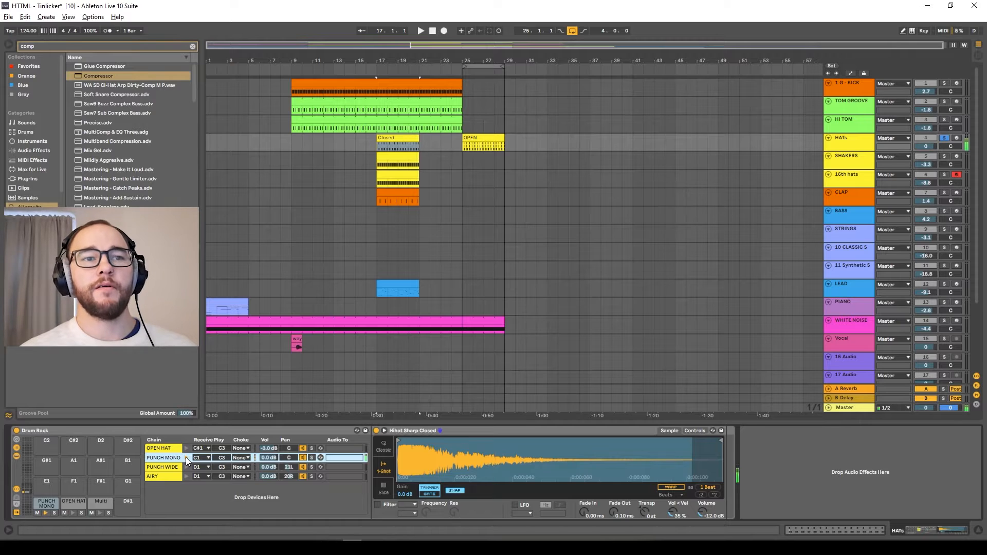
{"action": "left_click", "coordinate": [186, 468]}
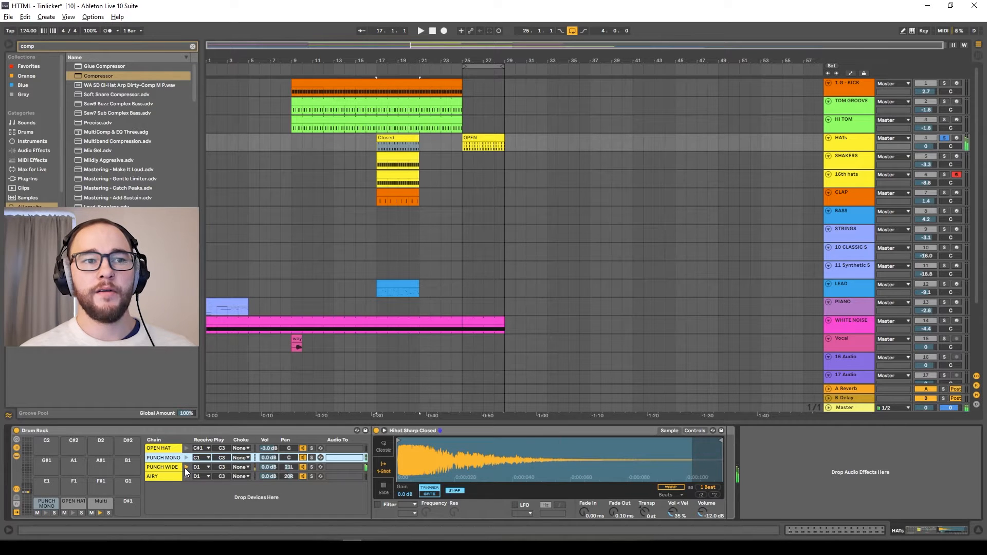
{"action": "left_click", "coordinate": [187, 477]}
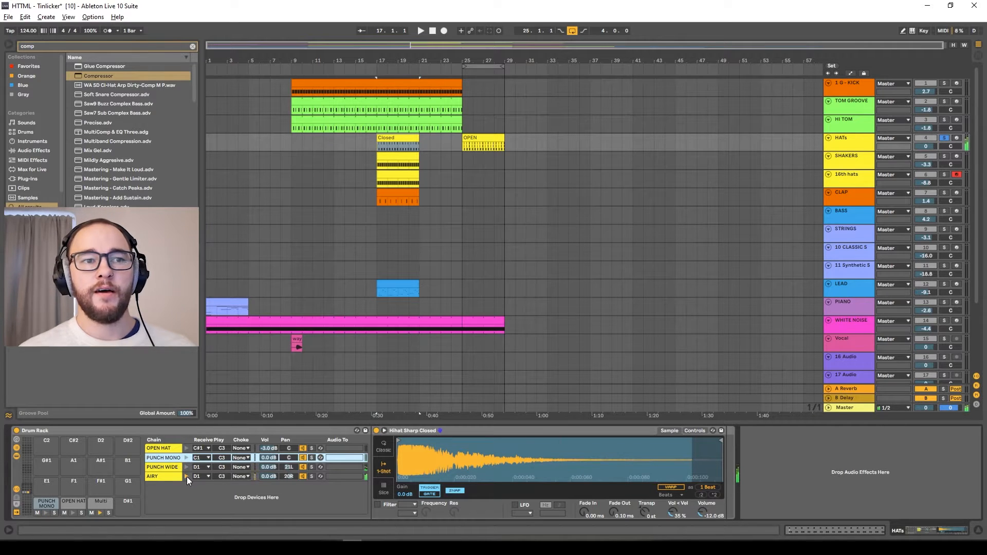
{"action": "left_click", "coordinate": [187, 450]}
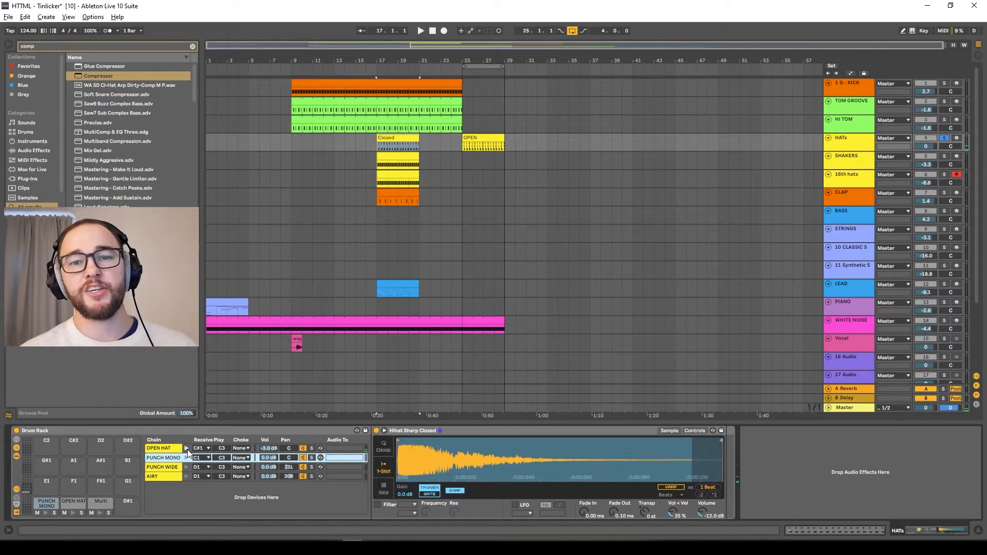
{"action": "left_click", "coordinate": [166, 450]}
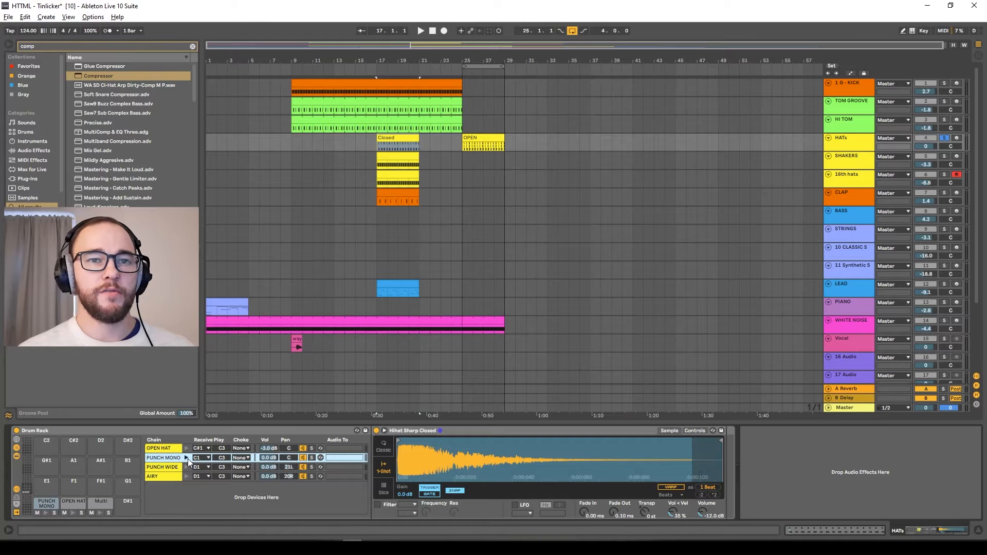
Find the Utility effect and load it on the PUNCH MONO chain with its width at 0%
{"action": "key", "text": "ctrl+f"}
{"action": "type", "text": "utyl"}
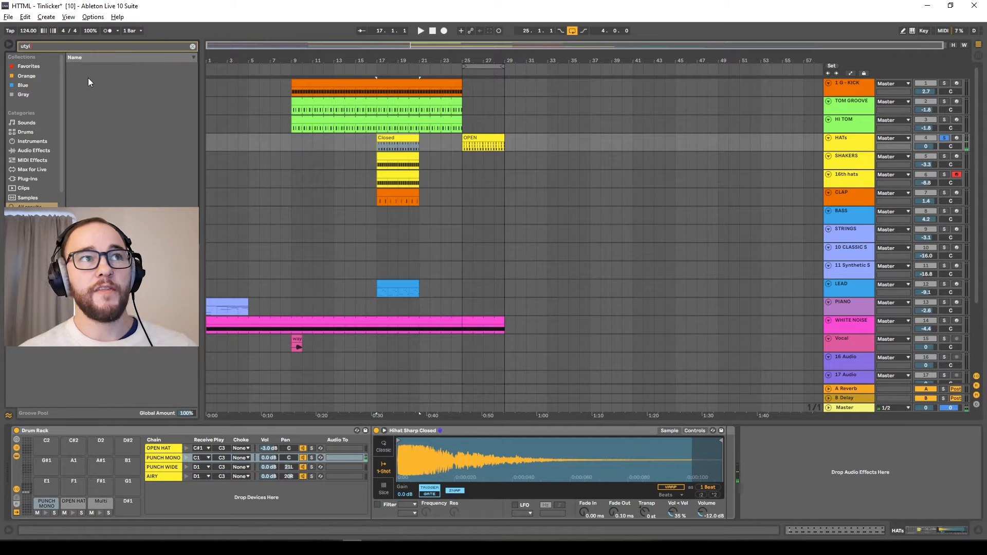
{"action": "type", "text": "uti"}
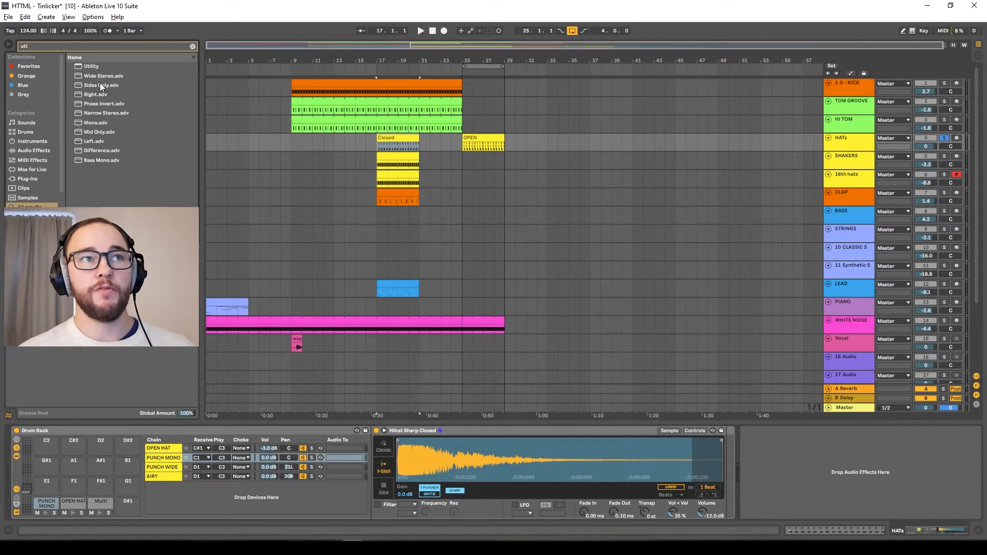
{"action": "key", "text": "Return"}
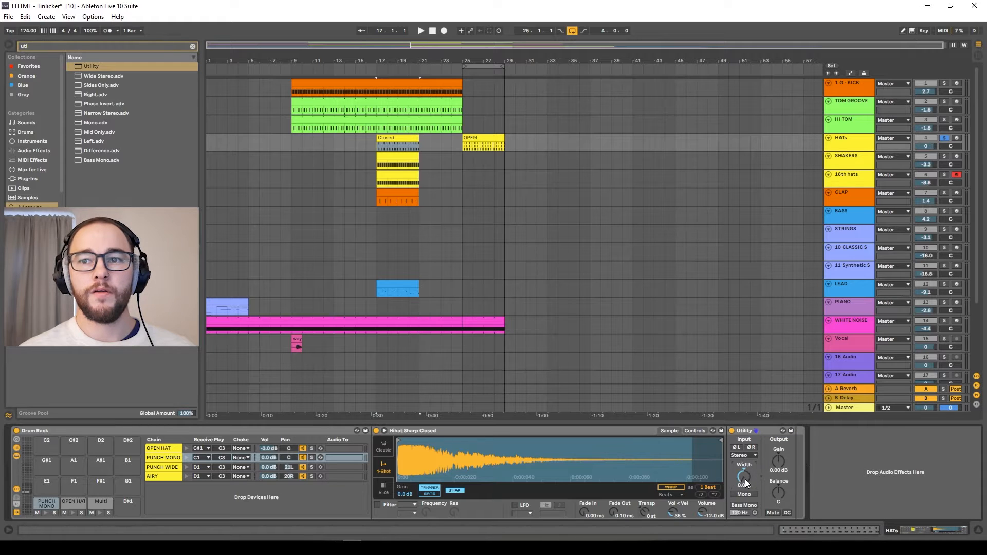
Centre the panning of the PUNCH WIDE and AIRY chains and load Haas Effect.adv on PUNCH WIDE
{"action": "left_click", "coordinate": [186, 467]}
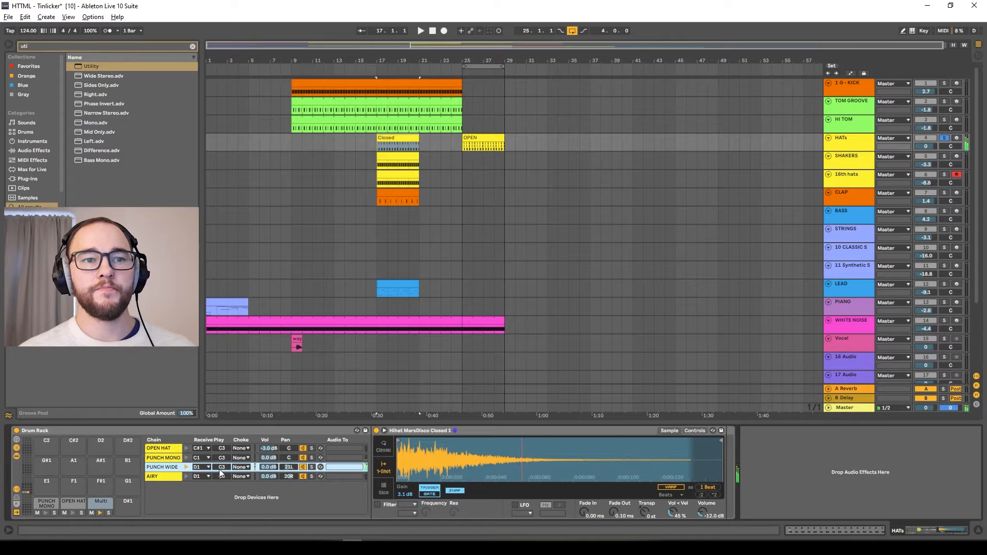
{"action": "left_click", "coordinate": [263, 477]}
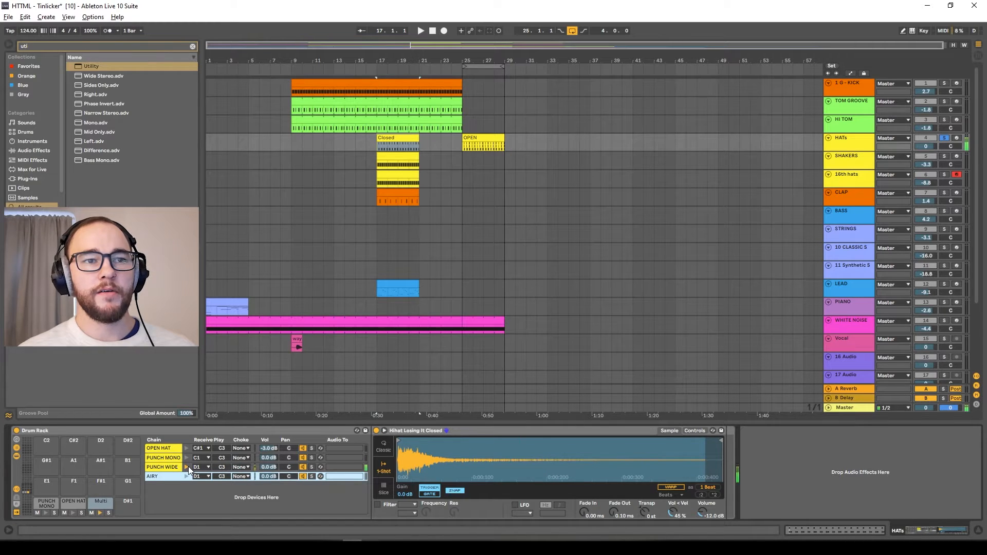
{"action": "key", "text": "ctrl+f"}
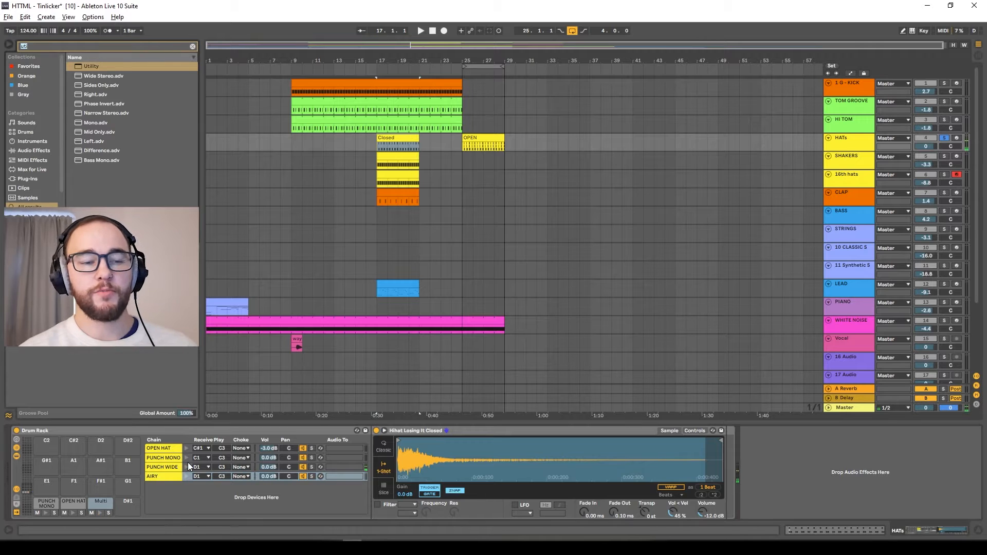
{"action": "type", "text": "haas"}
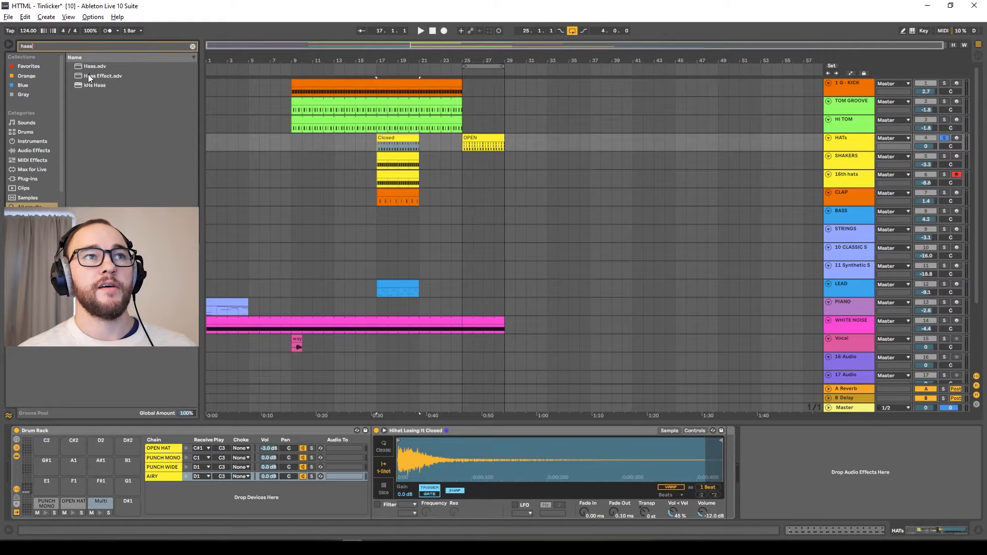
{"action": "left_click_drag", "start_coordinate": [95, 76], "coordinate": [175, 466]}
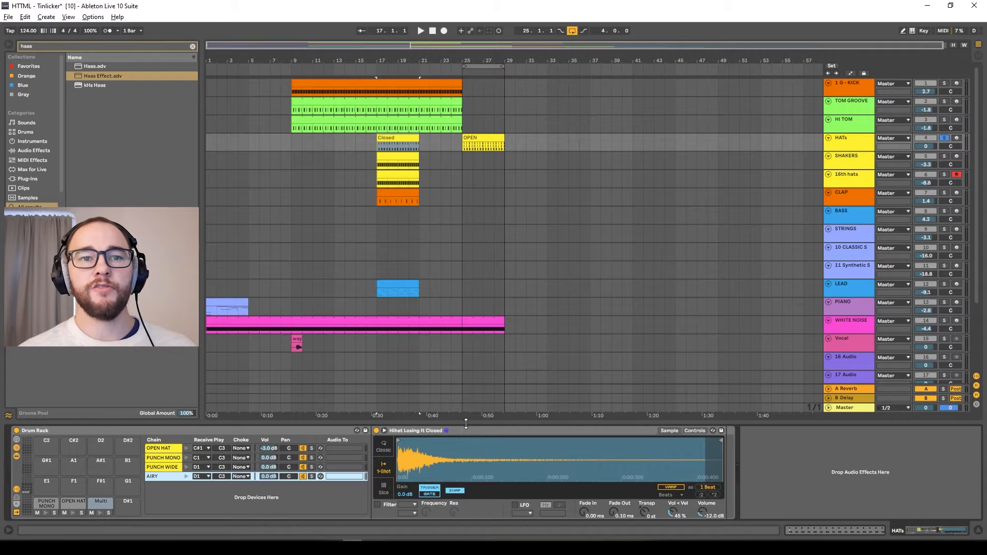
{"action": "left_click", "coordinate": [180, 468]}
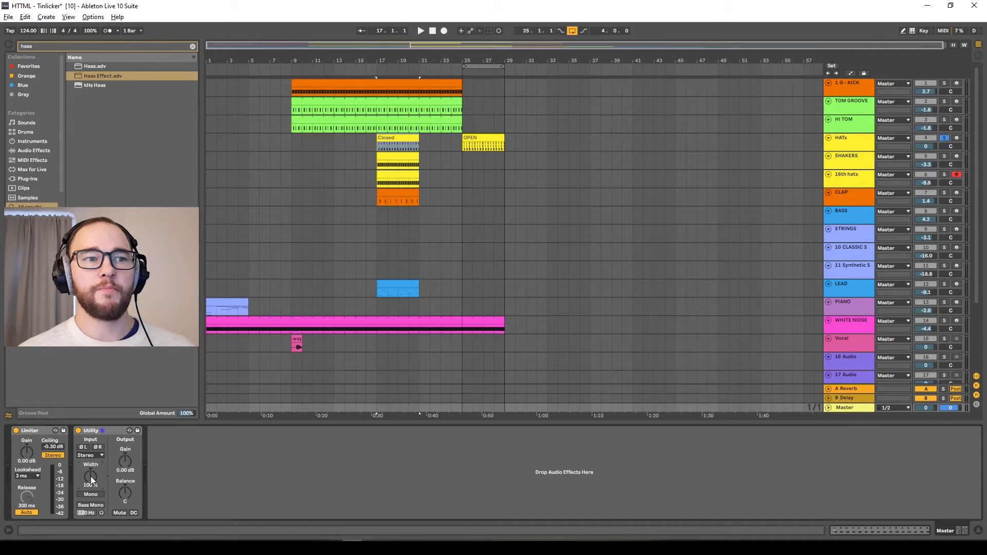
Check the hats in mono by playing them with the Master Utility width at 0%, and restore it to 100%
{"action": "left_click_drag", "start_coordinate": [91, 477], "coordinate": [90, 509]}
{"action": "key", "text": "space"}
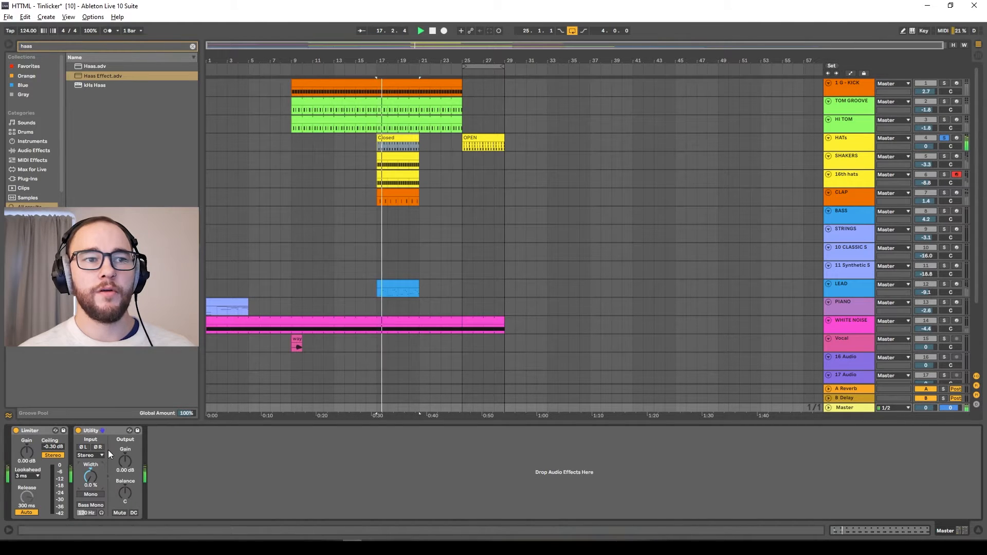
{"action": "double_click", "coordinate": [93, 477]}
{"action": "key", "text": "space"}
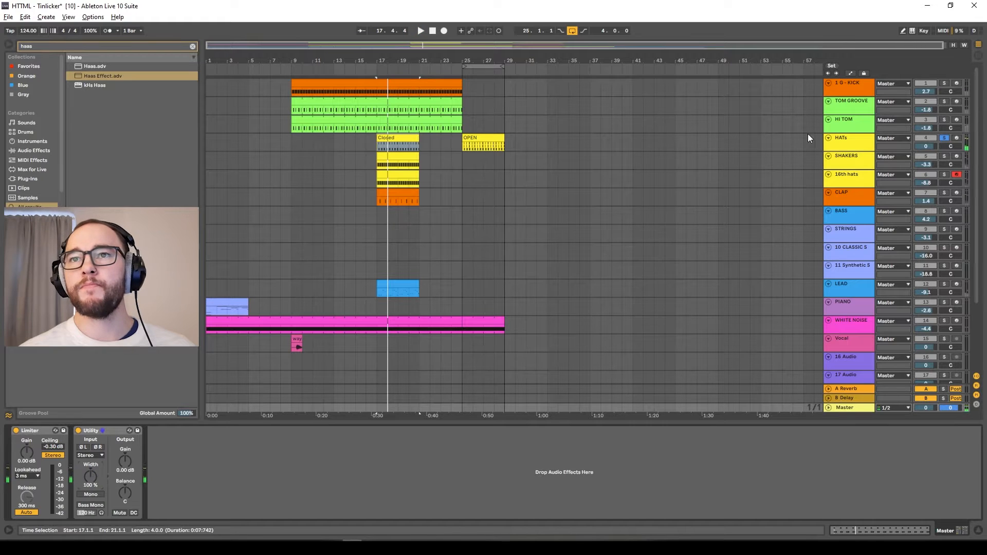
Copy the Haas Effect from the PUNCH WIDE chain to the AIRY chain of the HATs Drum Rack
{"action": "left_click", "coordinate": [857, 146]}
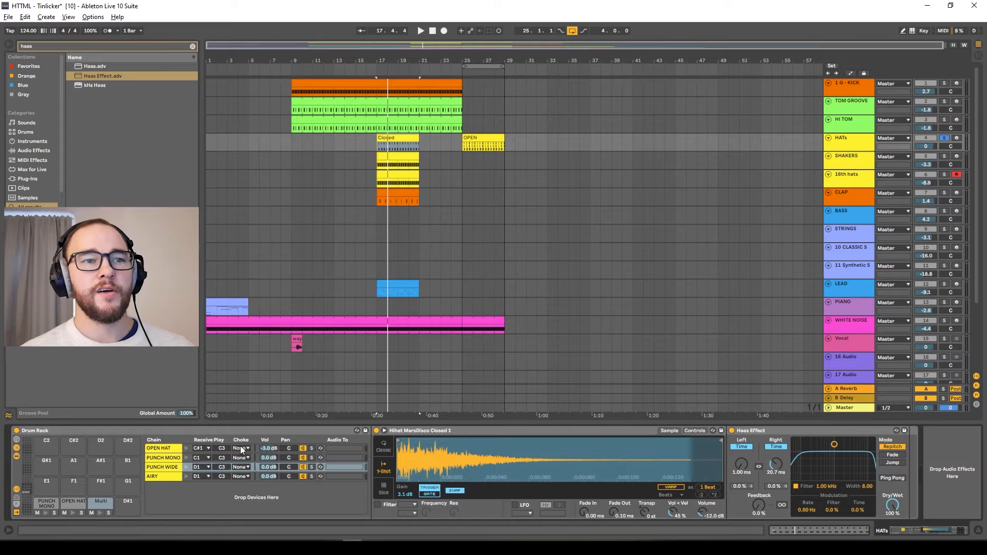
{"action": "left_click", "coordinate": [175, 478]}
{"action": "left_click", "coordinate": [177, 467]}
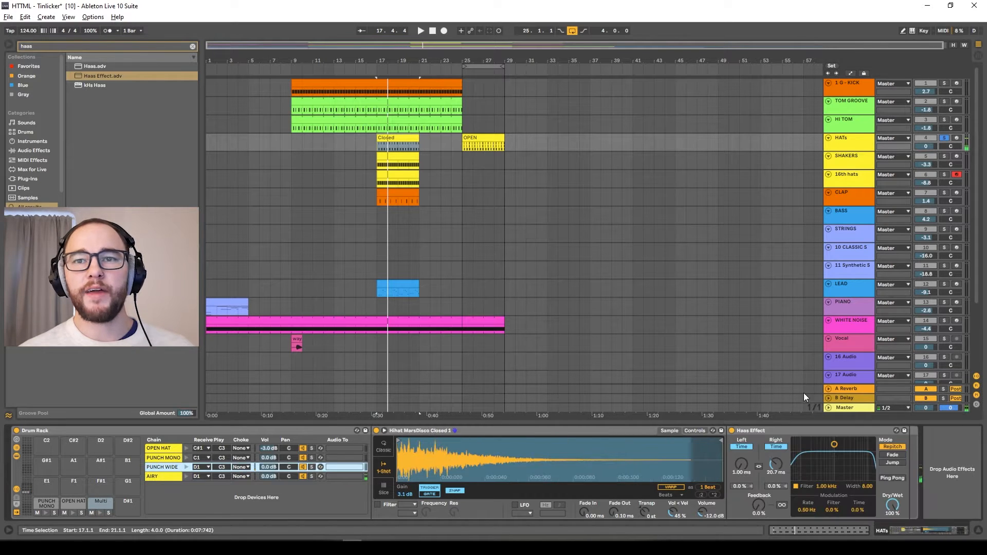
{"action": "left_click_drag", "start_coordinate": [767, 430], "coordinate": [164, 476]}
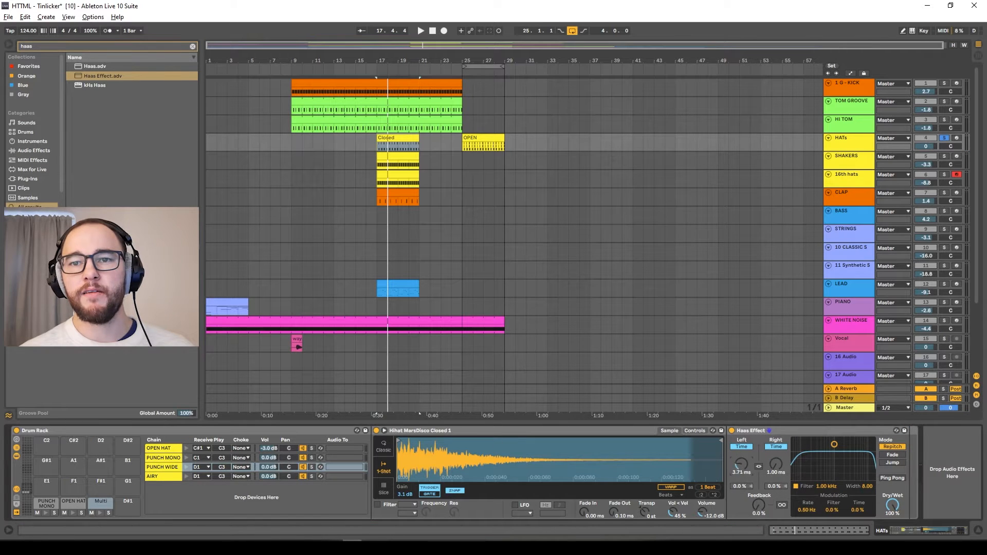
Set the PUNCH WIDE Haas Effect to 9.27 ms left and 1.00 ms right while listening to the hats
{"action": "key", "text": "space"}
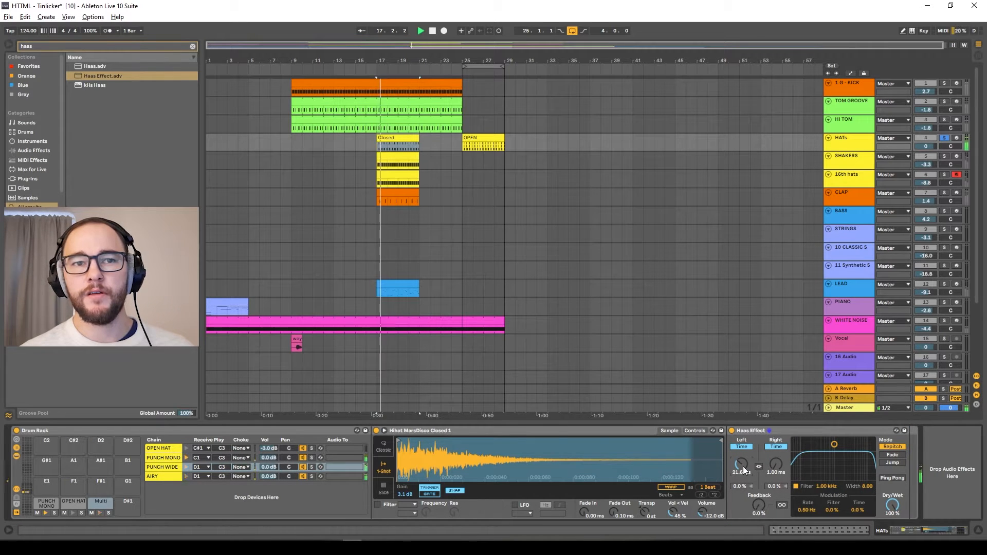
{"action": "left_click_drag", "start_coordinate": [739, 465], "coordinate": [736, 475]}
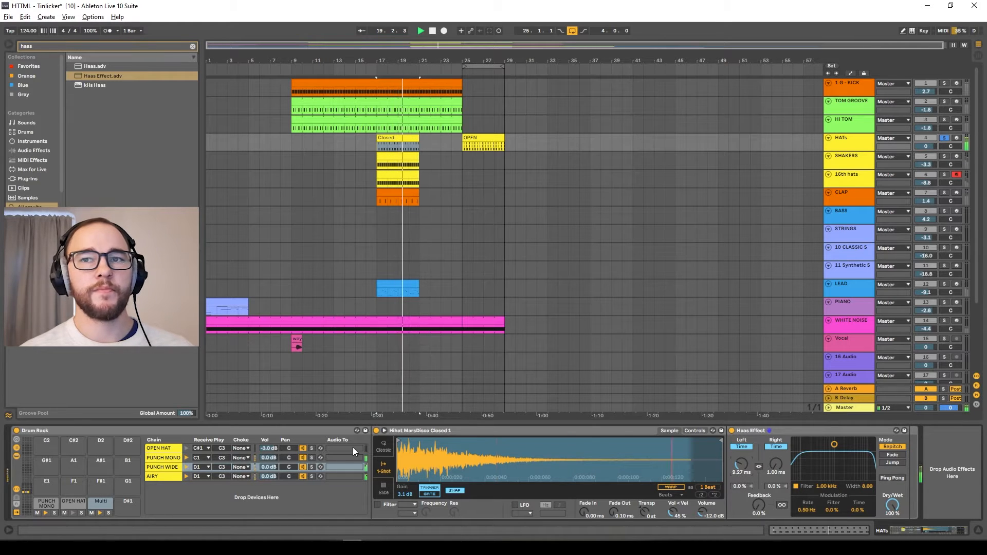
{"action": "key", "text": "space"}
Play the hats with the Master track selected, and pan the PUNCH WIDE chain to 20L and AIRY to 20R
{"action": "left_click", "coordinate": [842, 408]}
{"action": "key", "text": "space"}
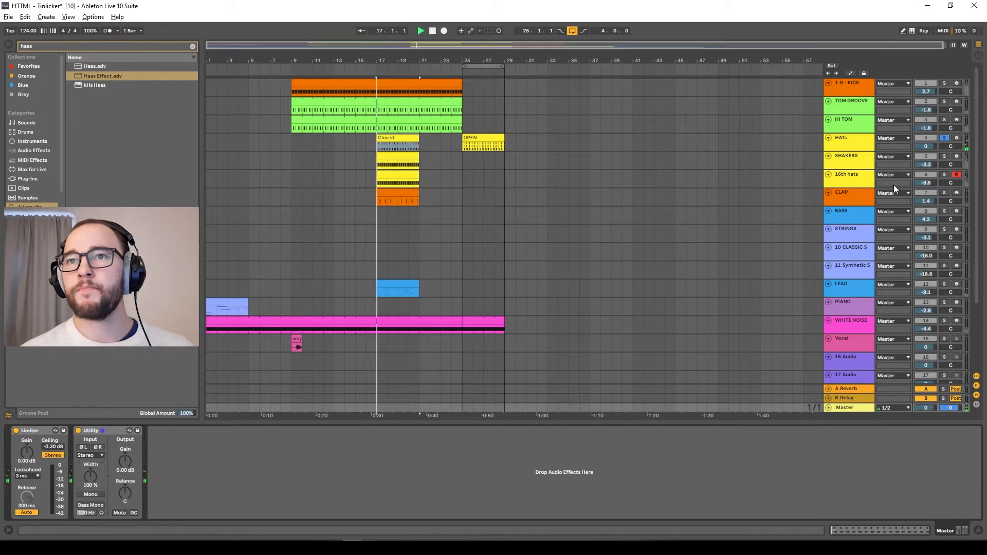
{"action": "left_click", "coordinate": [859, 146]}
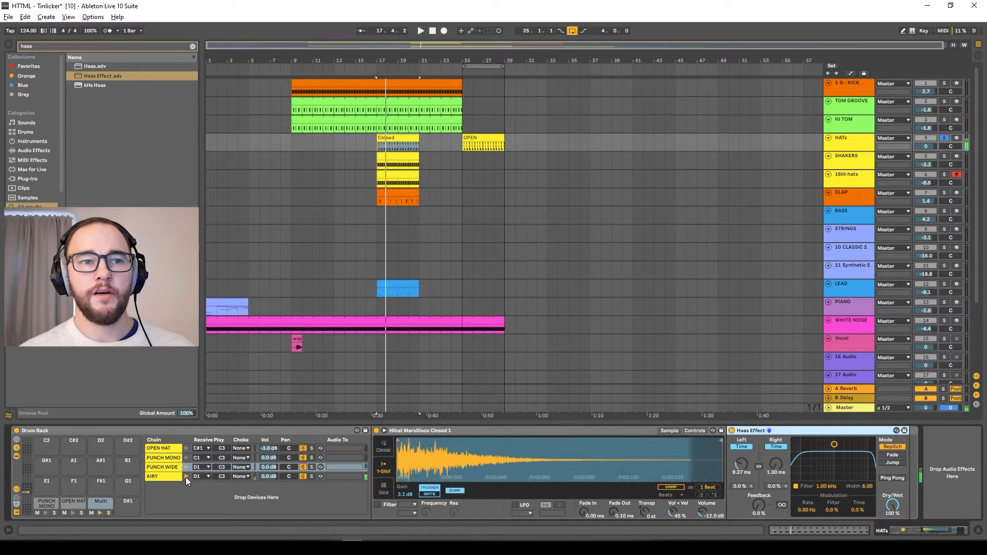
{"action": "left_click_drag", "start_coordinate": [289, 467], "coordinate": [289, 468]}
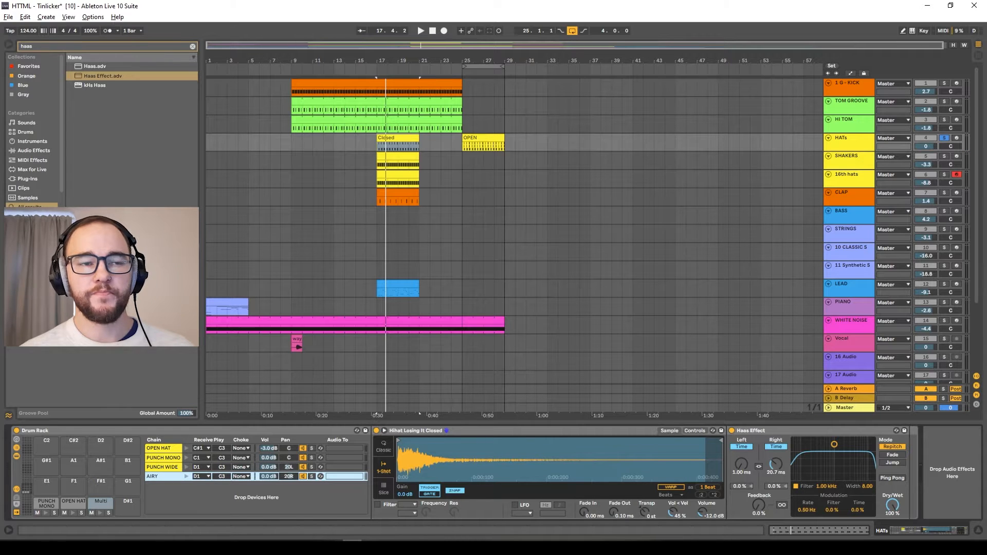
Open the Closed hat clip and compare the exact start and end timing of its PUNCH WIDE | AIRY and PUNCH MONO notes
{"action": "double_click", "coordinate": [408, 139]}
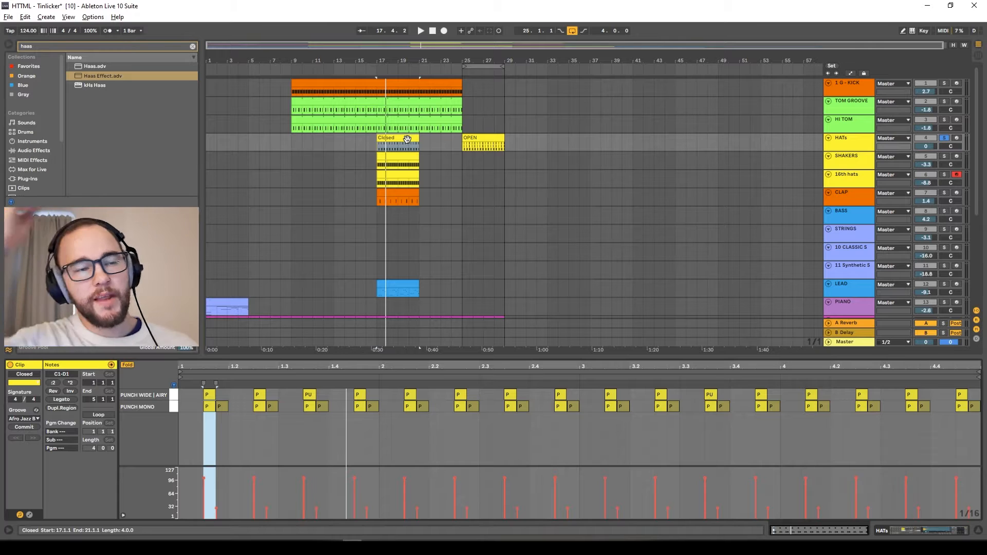
{"action": "scroll", "coordinate": [193, 403], "scroll_direction": "up", "scroll_amount": 4}
{"action": "scroll", "coordinate": [267, 401], "scroll_direction": "up", "scroll_amount": 2}
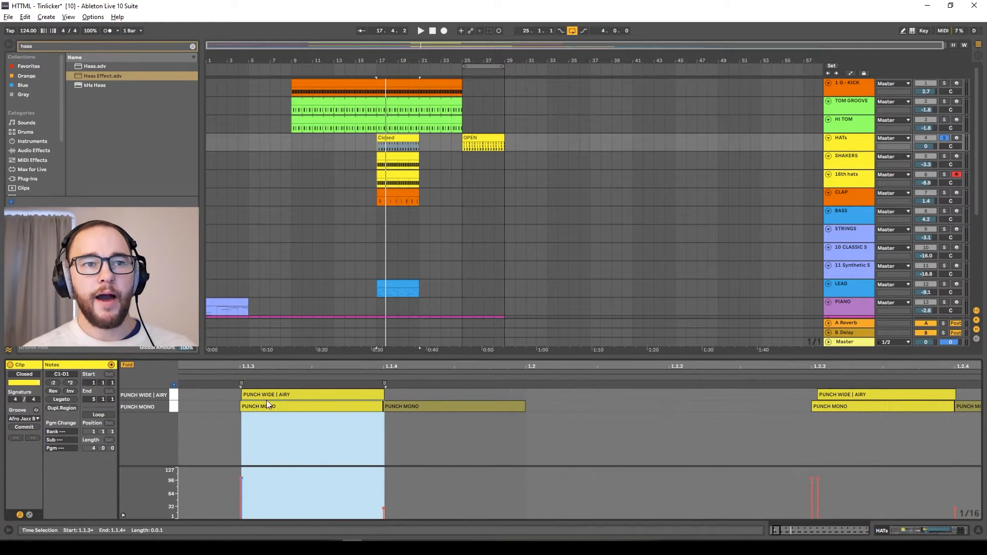
{"action": "scroll", "coordinate": [235, 403], "scroll_direction": "up", "scroll_amount": 5}
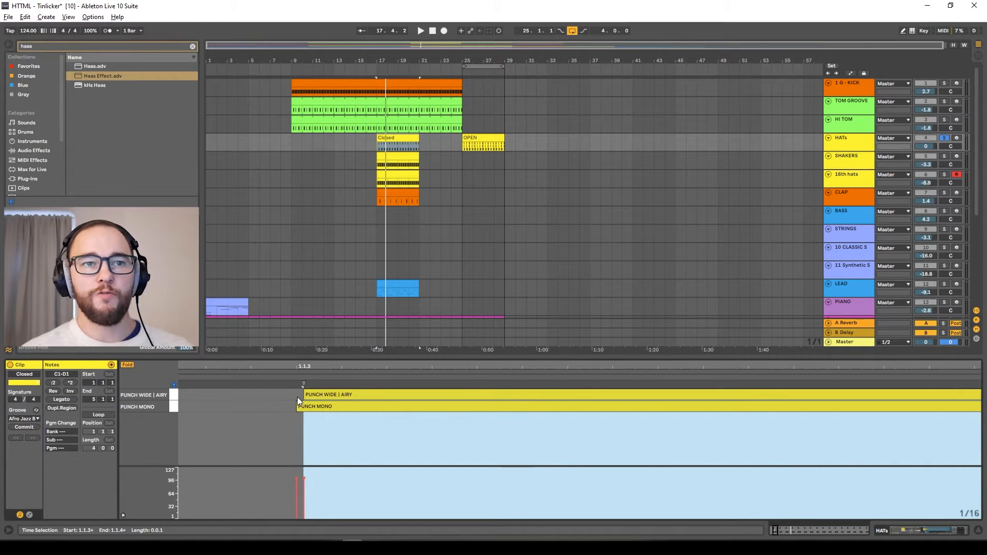
{"action": "scroll", "coordinate": [295, 400], "scroll_direction": "up", "scroll_amount": 4}
{"action": "left_click_drag", "start_coordinate": [302, 393], "coordinate": [341, 392]}
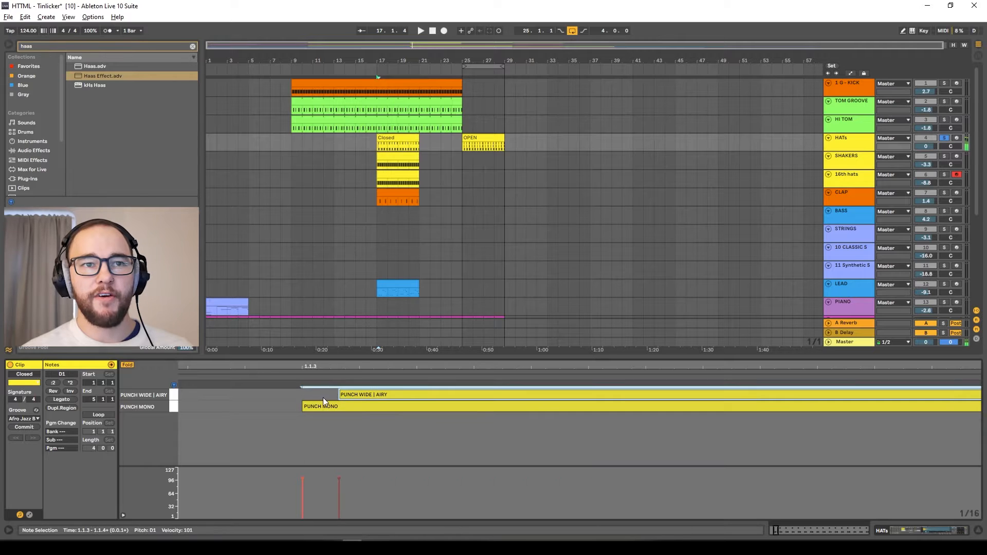
{"action": "scroll", "coordinate": [316, 404], "scroll_direction": "down", "scroll_amount": 8}
{"action": "scroll", "coordinate": [260, 406], "scroll_direction": "up", "scroll_amount": 6}
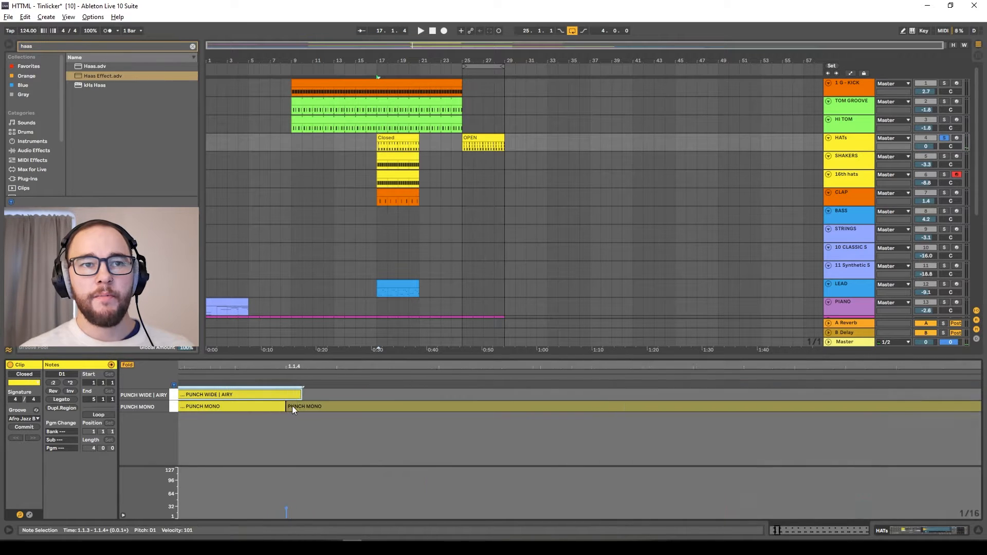
{"action": "scroll", "coordinate": [292, 406], "scroll_direction": "down", "scroll_amount": 10}
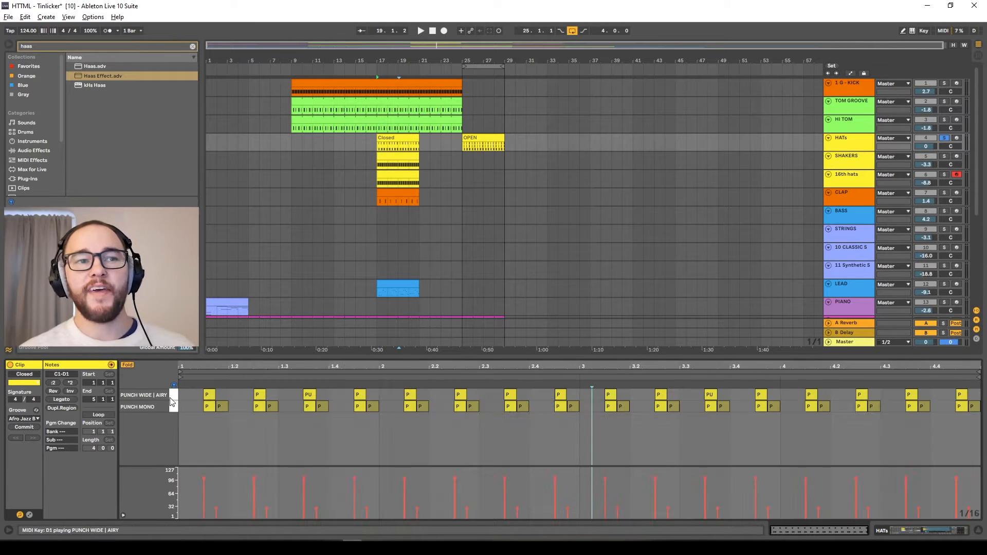
Solo 1 G - KICK alongside the hats and audition individual closed-hat chains in solo during playback
{"action": "left_click", "coordinate": [173, 399]}
{"action": "key", "text": "space"}
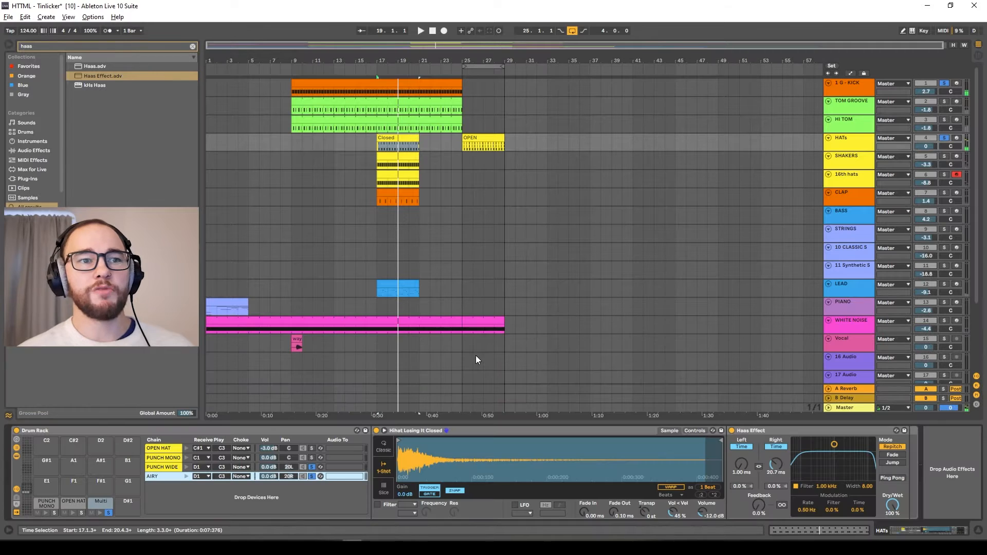
{"action": "left_click", "coordinate": [306, 459]}
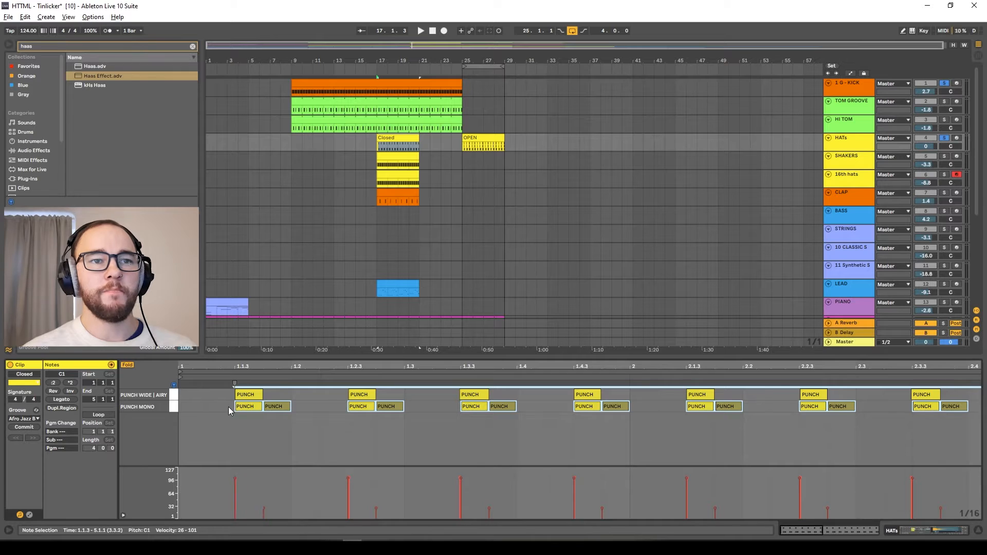
Play the Closed hats together with the kick while viewing the clip's selected PUNCH MONO notes
{"action": "scroll", "coordinate": [250, 417], "scroll_direction": "down", "scroll_amount": 4}
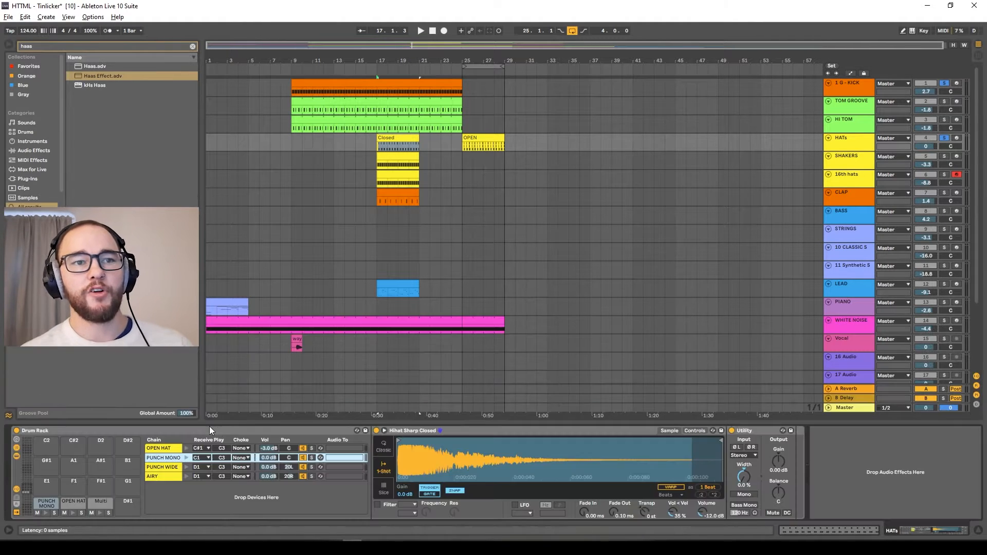
{"action": "key", "text": "space"}
{"action": "key", "text": "shift+Tab"}
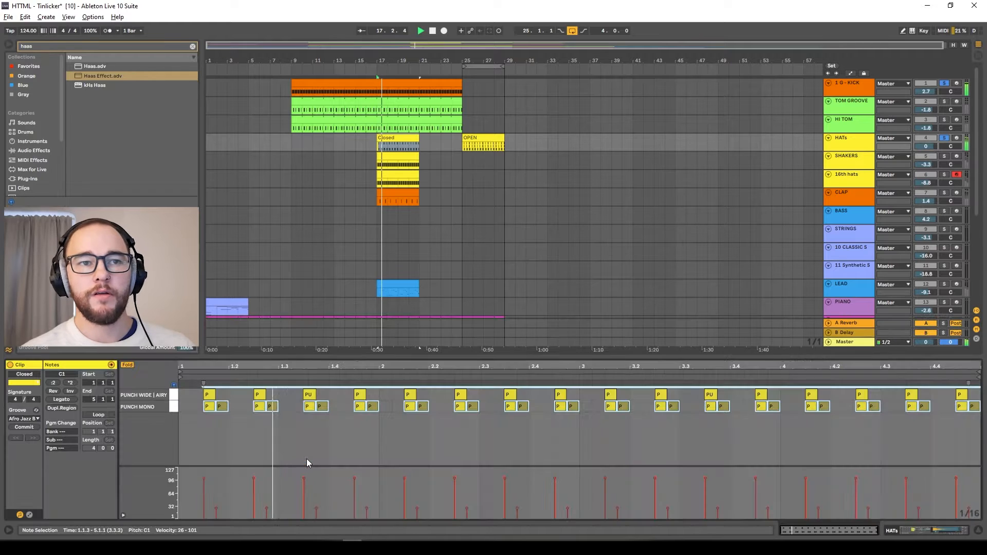
Browse the Latin Percussion grooves in the Swing and Groove library and preview the Afro Jazz and Bolero grooves
{"action": "left_click", "coordinate": [383, 415]}
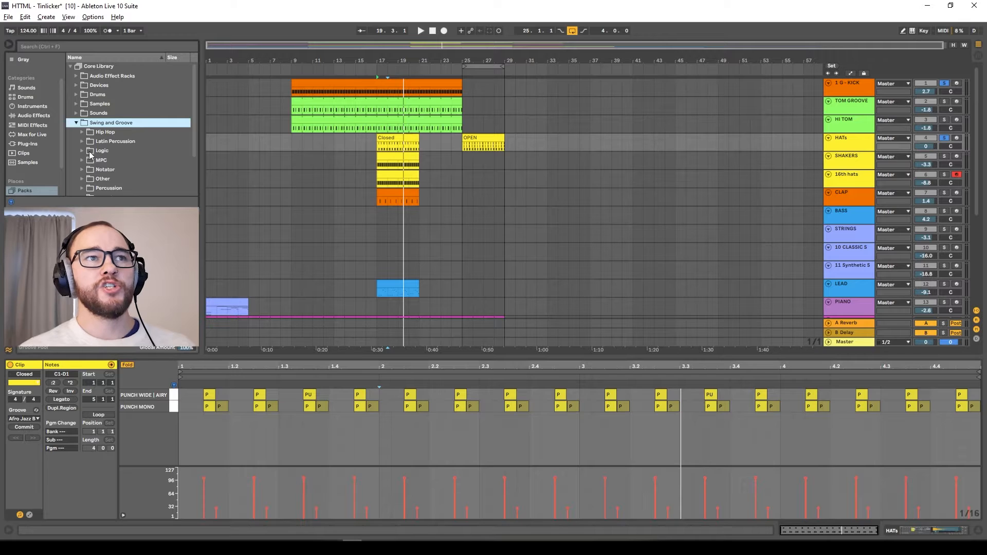
{"action": "left_click", "coordinate": [103, 142]}
{"action": "scroll", "coordinate": [103, 150], "scroll_direction": "down", "scroll_amount": 2}
{"action": "left_click", "coordinate": [128, 140]}
{"action": "left_click", "coordinate": [133, 122]}
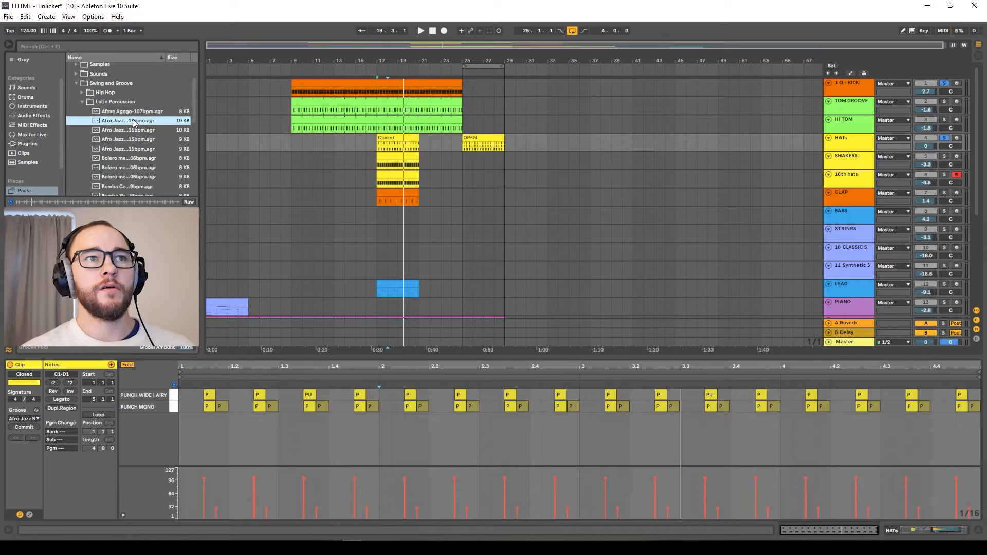
{"action": "left_click", "coordinate": [138, 132]}
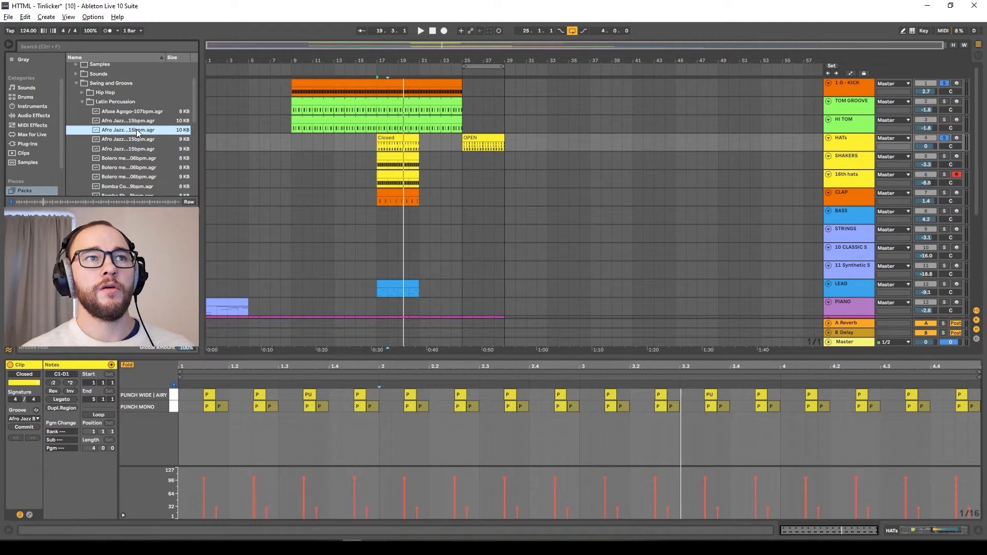
{"action": "left_click", "coordinate": [136, 158]}
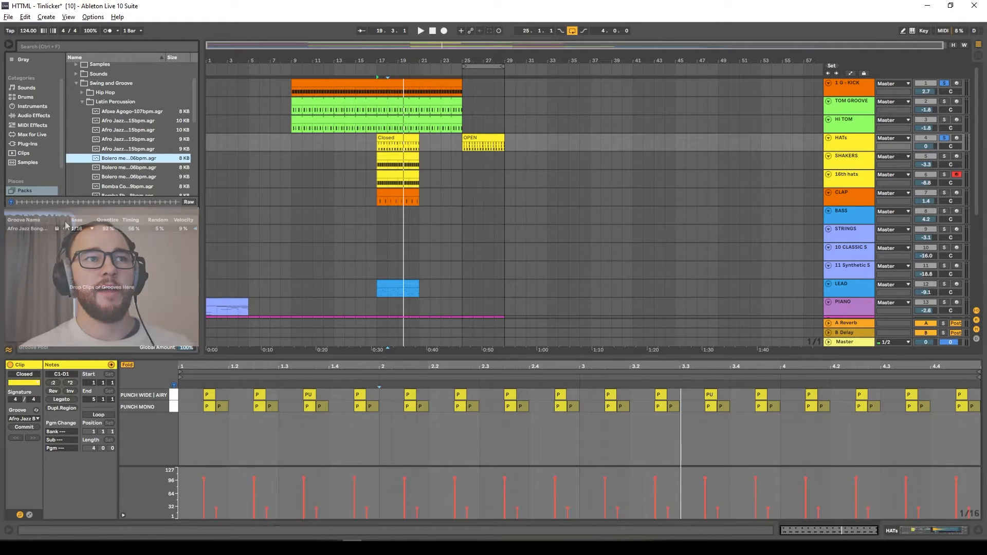
Apply the Afro Jazz groove to the Closed hat clip and commit it, comparing the note timing with and without the groove
{"action": "left_click", "coordinate": [20, 229]}
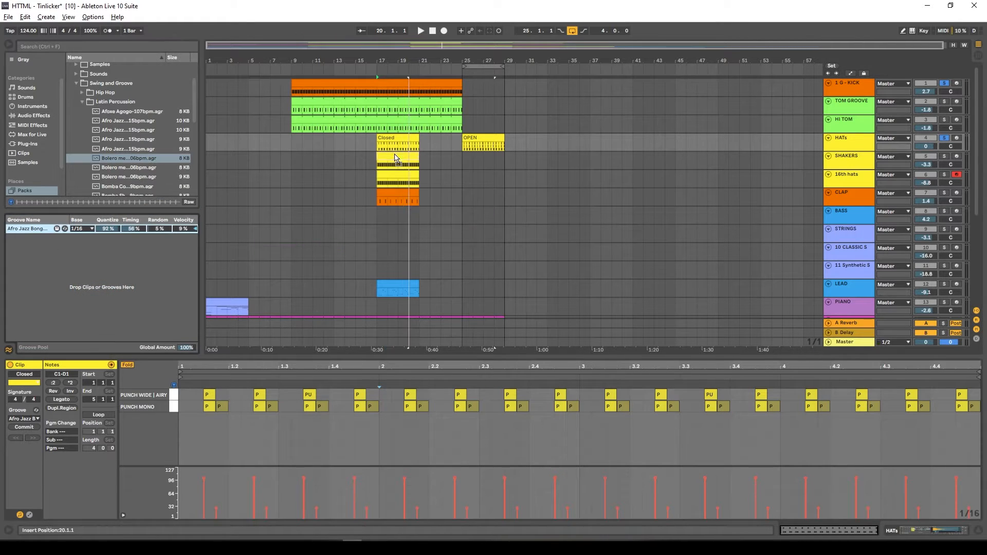
{"action": "left_click_drag", "start_coordinate": [387, 138], "coordinate": [387, 138]}
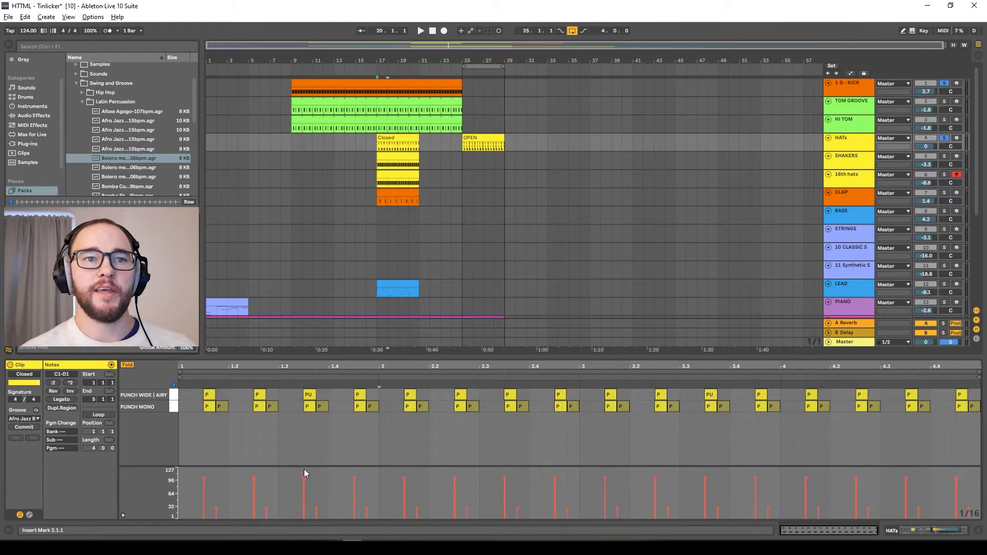
{"action": "left_click", "coordinate": [28, 429]}
{"action": "key", "text": "ctrl+z"}
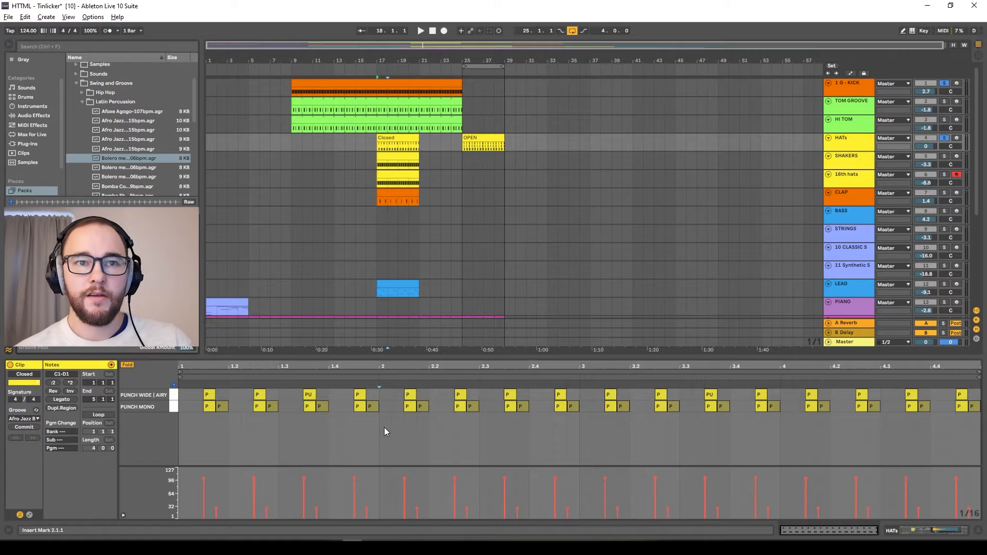
{"action": "scroll", "coordinate": [411, 412], "scroll_direction": "up", "scroll_amount": 5}
{"action": "key", "text": "ctrl+y"}
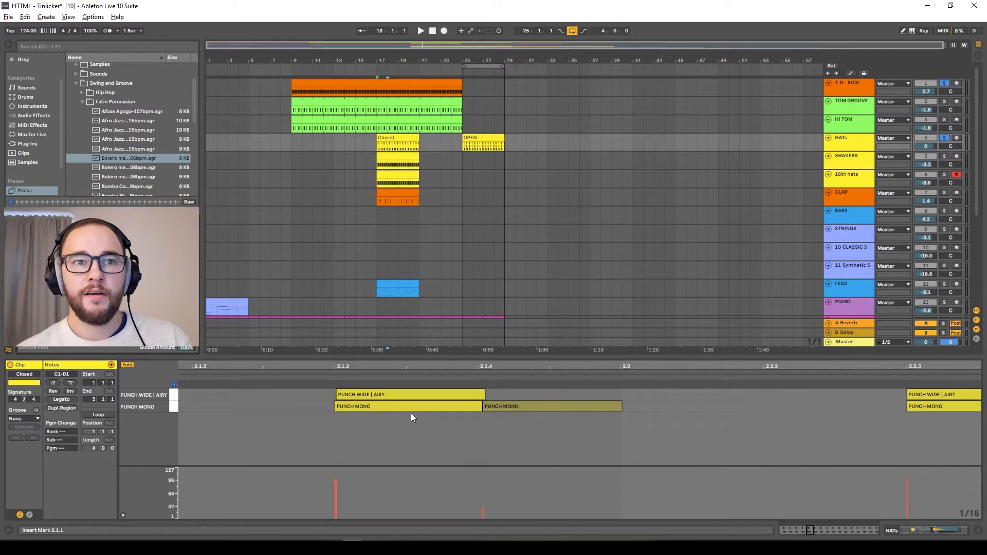
{"action": "key", "text": "ctrl+z"}
{"action": "key", "text": "ctrl+y"}
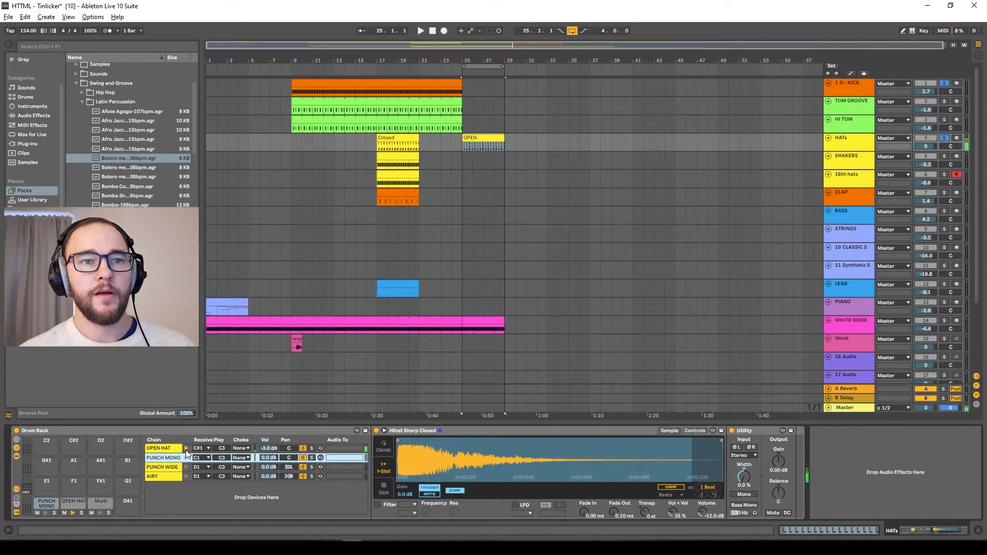
Audition the OPEN HAT chain, trim its sample start slightly and set its Fade In to 29.8 ms
{"action": "left_click", "coordinate": [187, 449]}
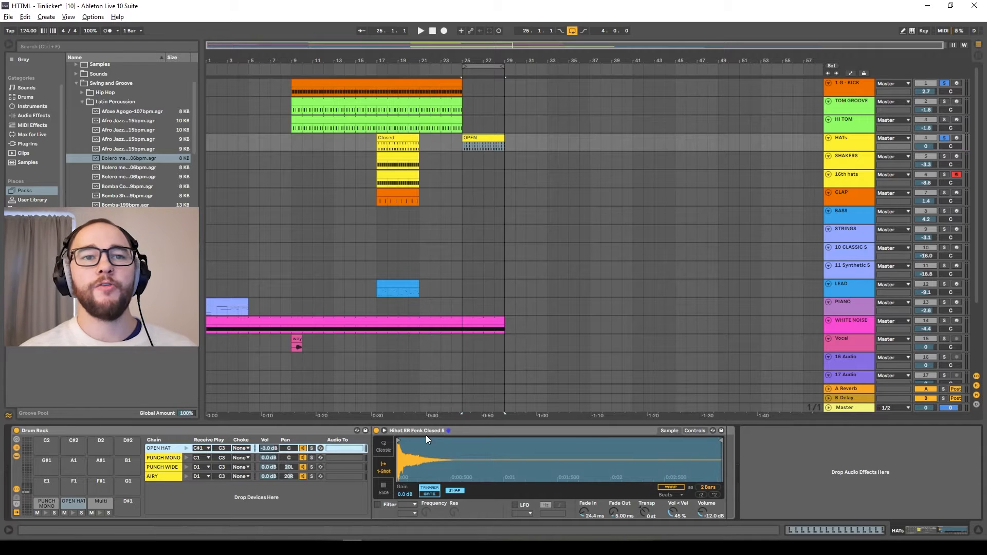
{"action": "left_click", "coordinate": [187, 448]}
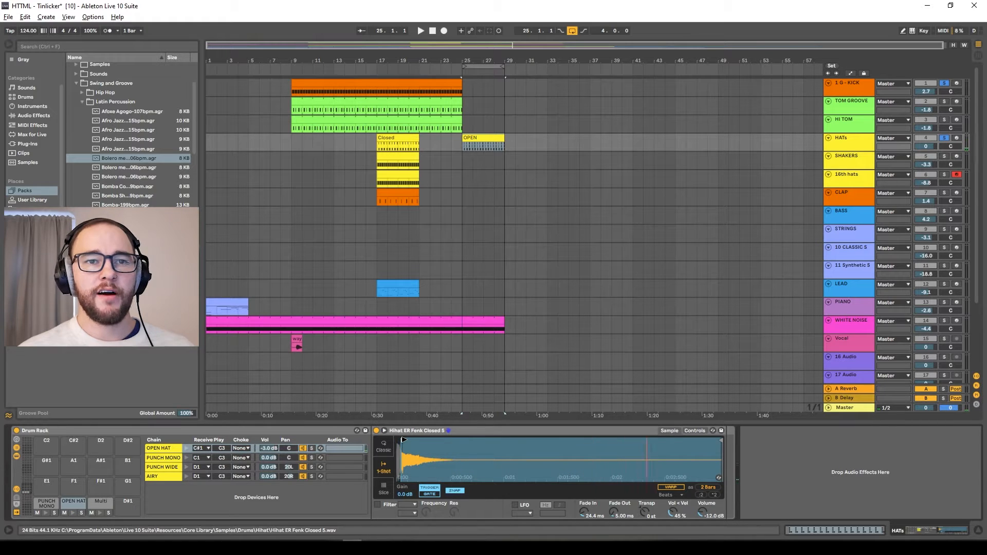
{"action": "left_click_drag", "start_coordinate": [404, 440], "coordinate": [402, 440]}
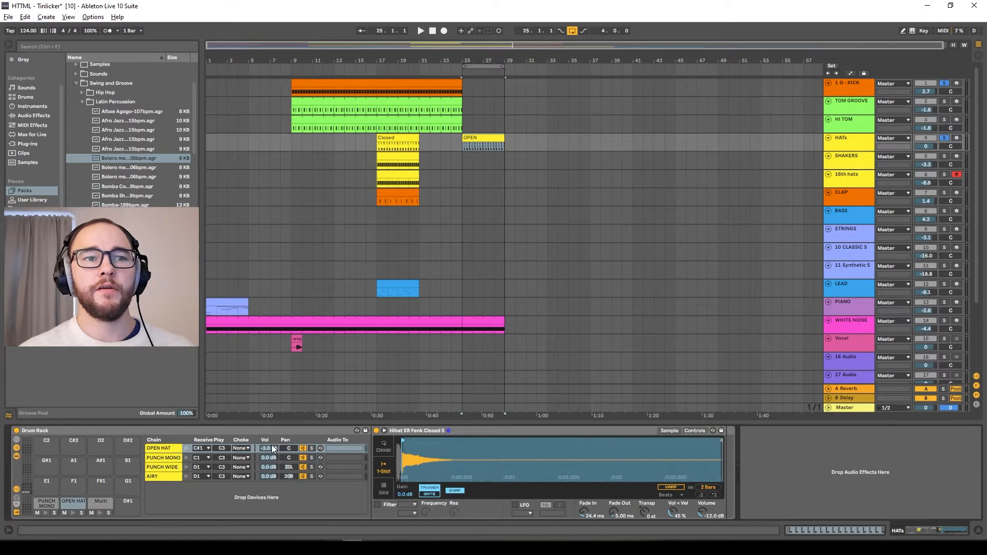
{"action": "left_click_drag", "start_coordinate": [585, 512], "coordinate": [585, 507]}
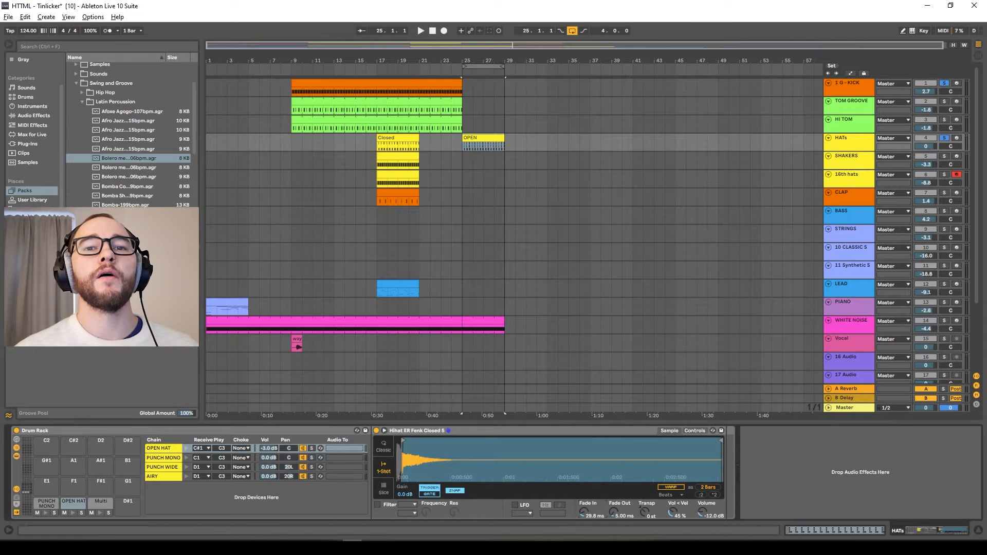
{"action": "key", "text": "space"}
{"action": "left_click", "coordinate": [472, 147]}
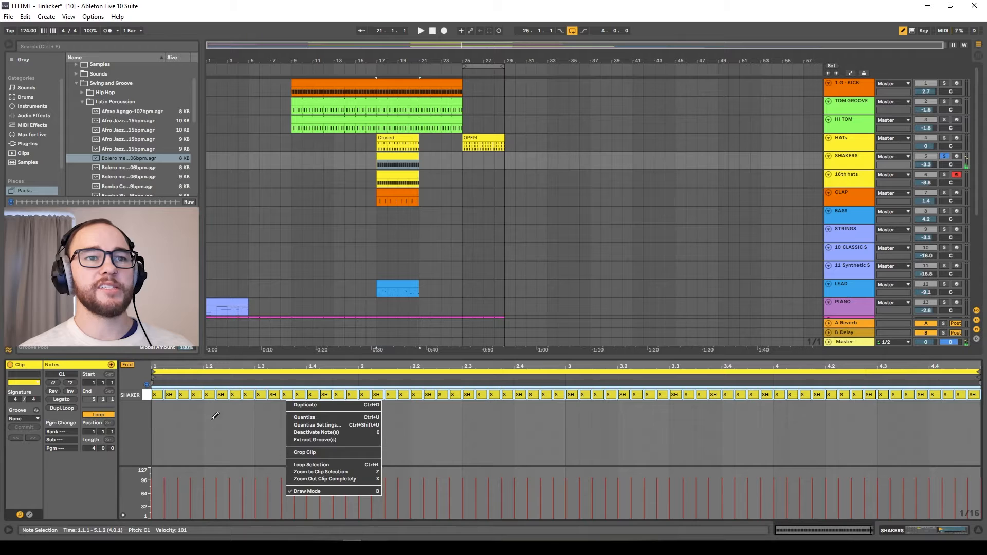
Turn off draw mode in the SHAKERS clip, then apply and commit the Afro Jazz groove to its notes
{"action": "left_click", "coordinate": [215, 416]}
{"action": "key", "text": "b"}
{"action": "left_click", "coordinate": [265, 432]}
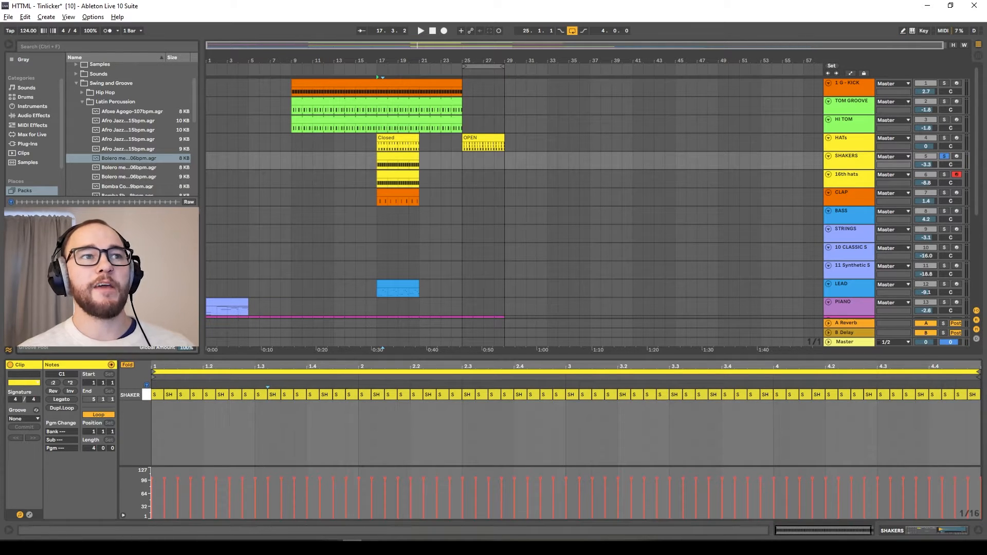
{"action": "left_click_drag", "start_coordinate": [47, 226], "coordinate": [395, 157]}
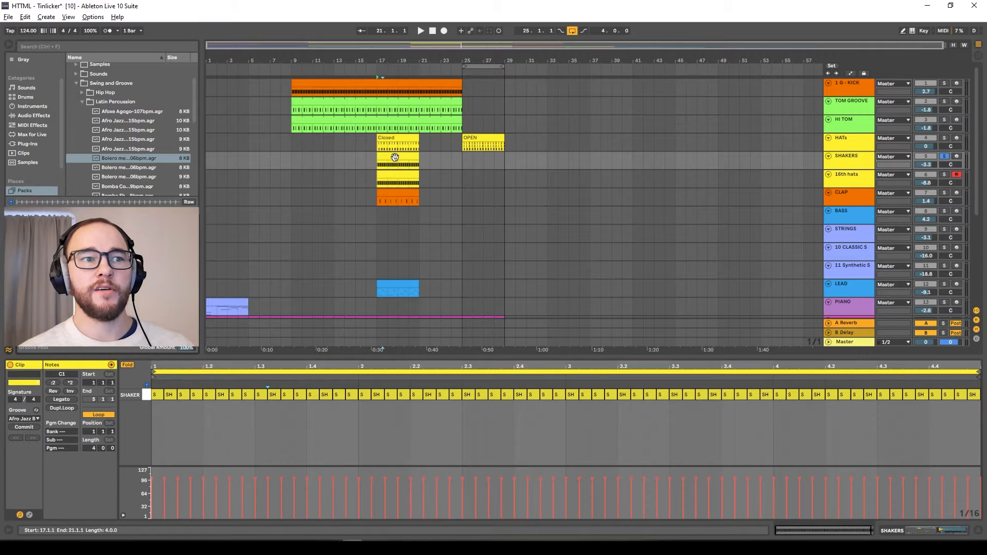
{"action": "left_click", "coordinate": [24, 427]}
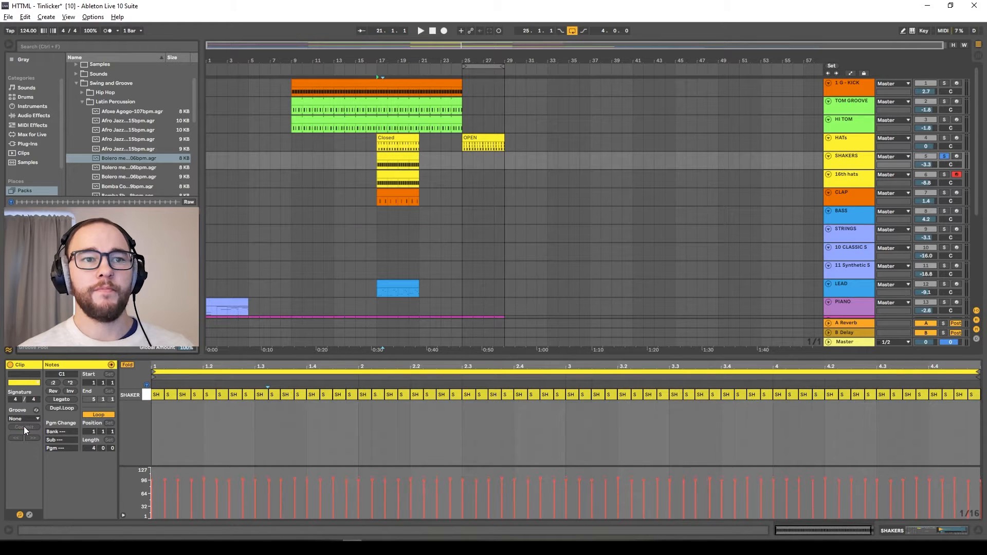
{"action": "scroll", "coordinate": [455, 397], "scroll_direction": "up", "scroll_amount": 7}
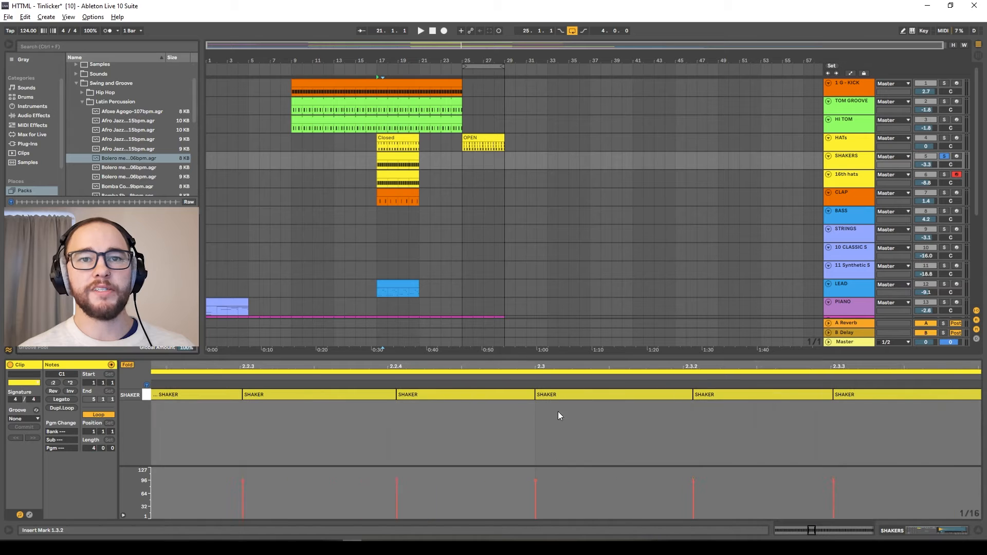
{"action": "scroll", "coordinate": [386, 415], "scroll_direction": "down", "scroll_amount": 7}
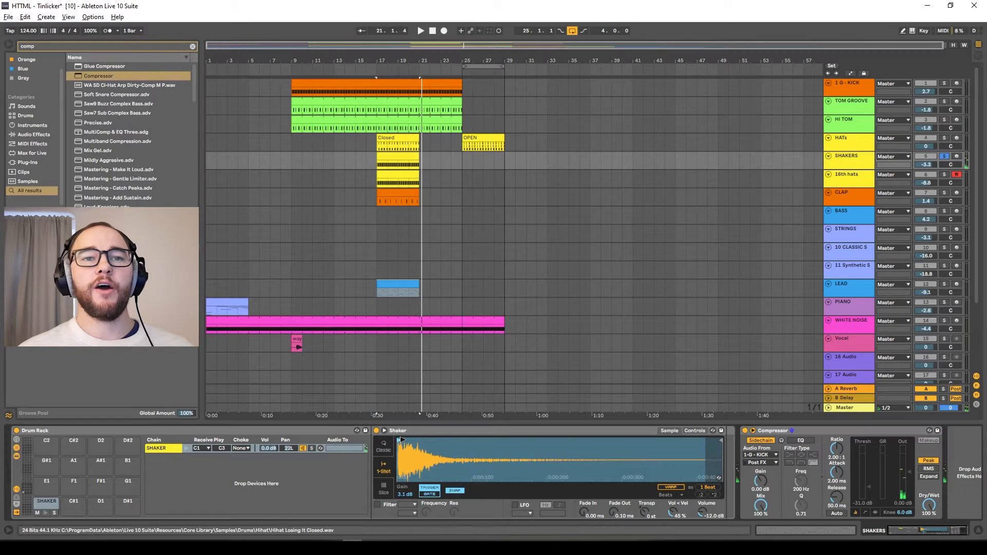
Trim the attack off the Shaker sample with a 13.8 ms Fade In, and set the SHAKER chain volume to 3 dB
{"action": "left_click_drag", "start_coordinate": [401, 440], "coordinate": [413, 441]}
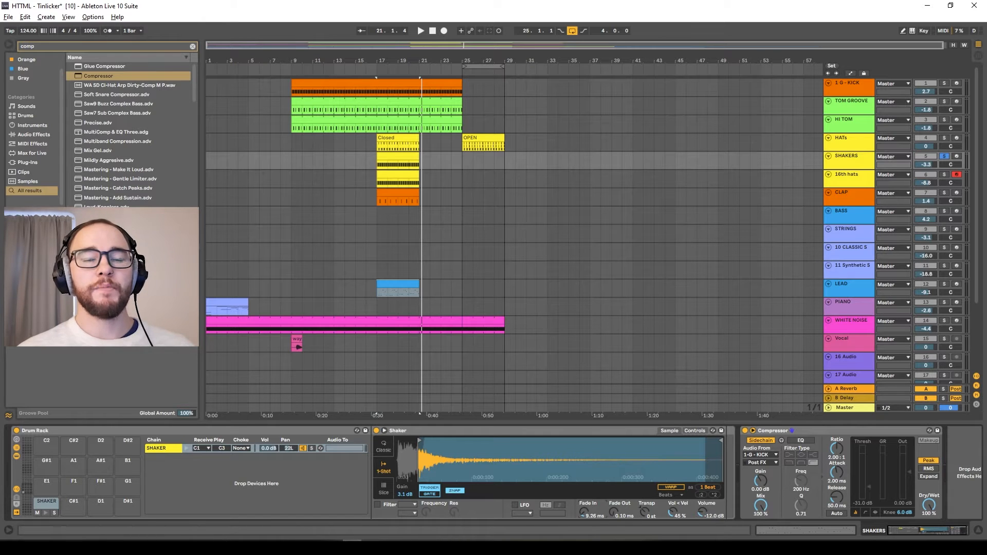
{"action": "left_click", "coordinate": [186, 448]}
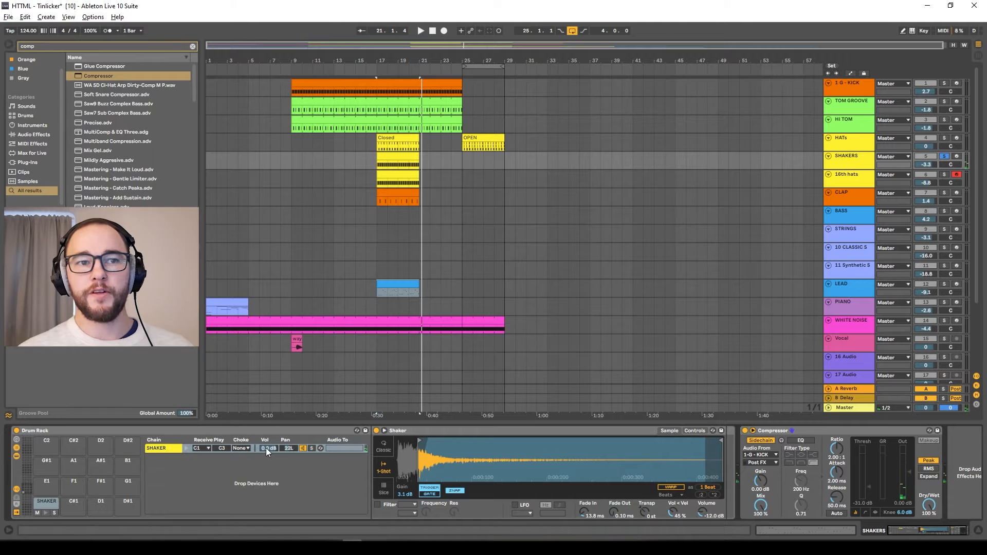
{"action": "left_click", "coordinate": [266, 449]}
{"action": "type", "text": "3"}
{"action": "left_click", "coordinate": [188, 448]}
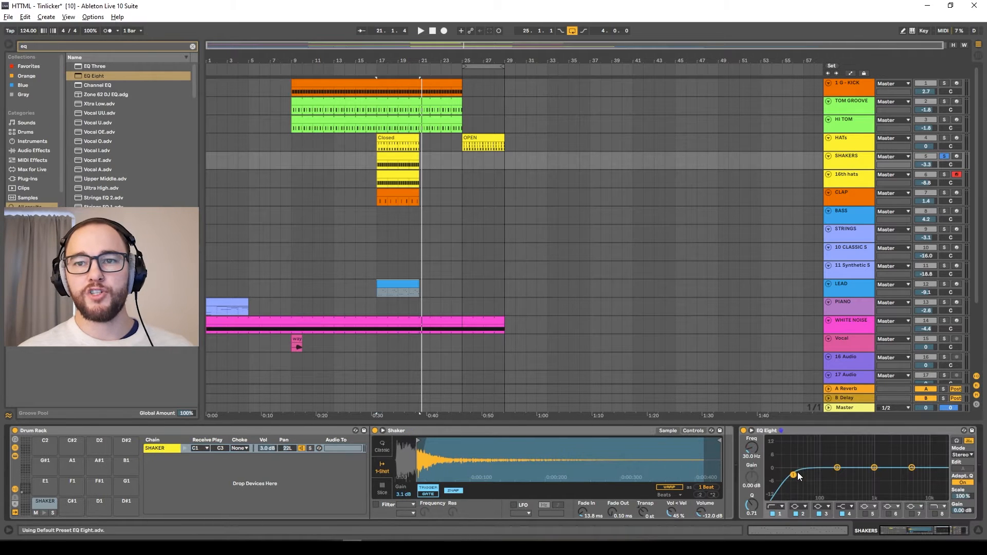
Low-cut the SHAKERS with EQ Eight at about 539 Hz, and audition the soloed HATs with an EQ Eight low cut at 681 Hz
{"action": "left_click_drag", "start_coordinate": [795, 474], "coordinate": [860, 477]}
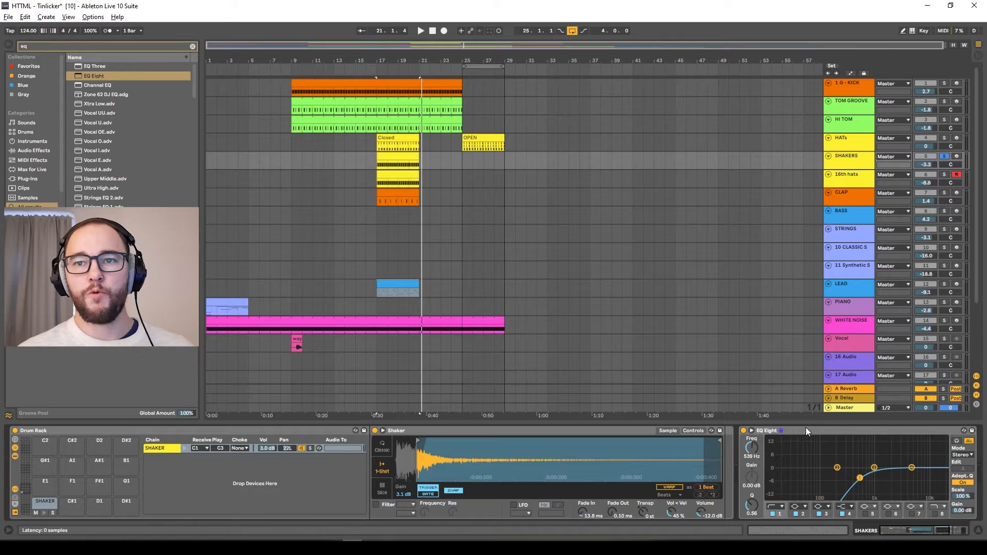
{"action": "left_click", "coordinate": [944, 139]}
{"action": "key", "text": "space"}
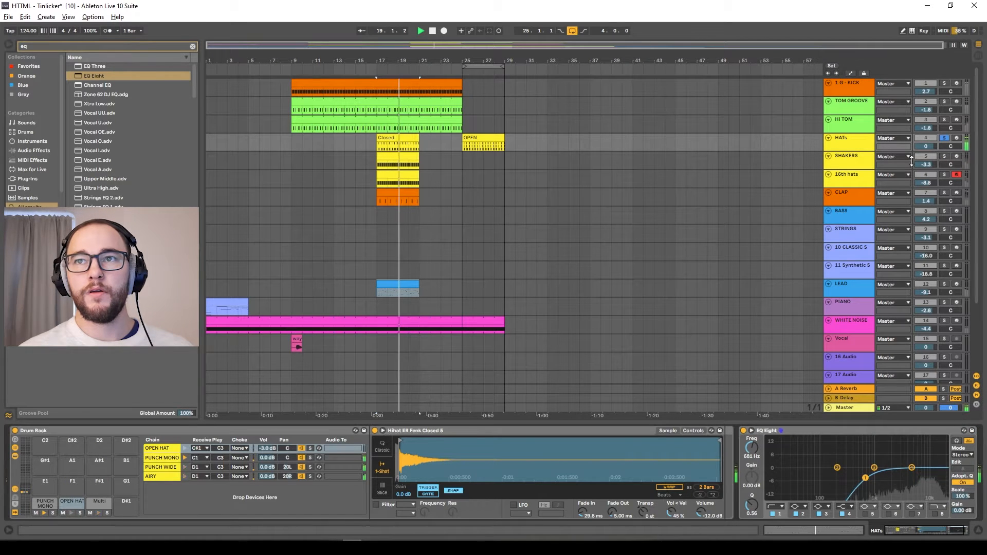
Solo the SHAKERS track and add the Haas Effect before its EQ Eight
{"action": "left_click", "coordinate": [944, 157]}
{"action": "left_click", "coordinate": [859, 155]}
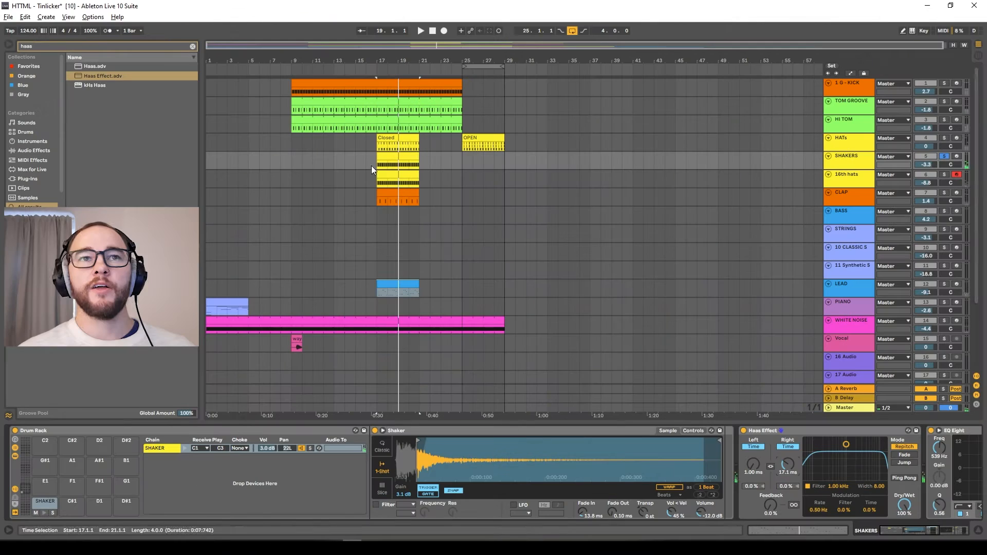
Copy the grooved SHAKERS clip onto the 16th hats track at bar 17, replacing the clip there
{"action": "left_click", "coordinate": [853, 177]}
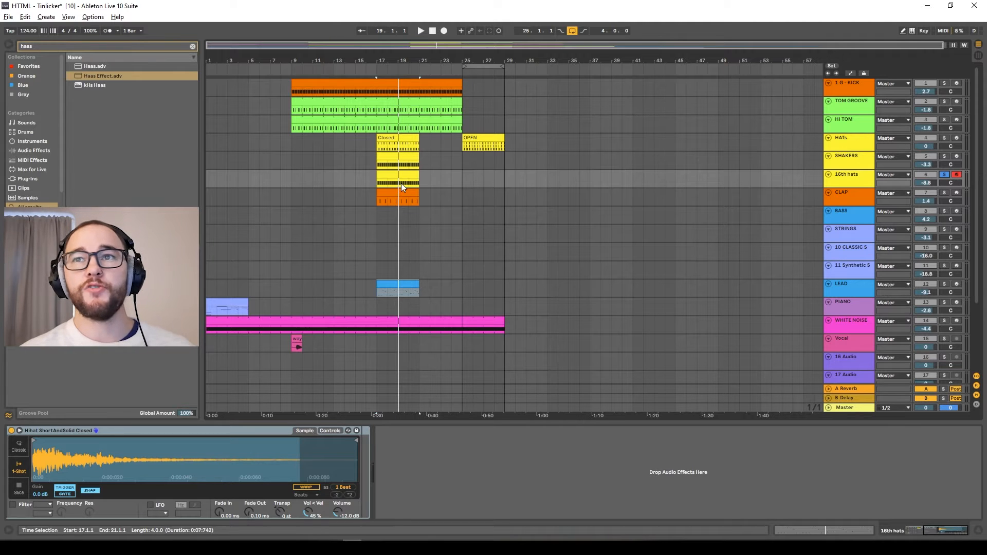
{"action": "left_click", "coordinate": [858, 178]}
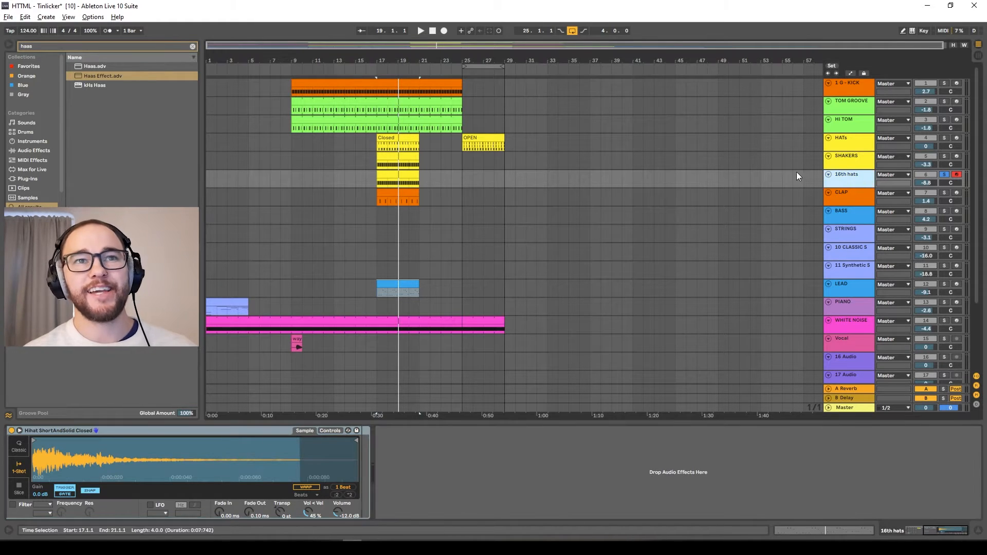
{"action": "double_click", "coordinate": [408, 175]}
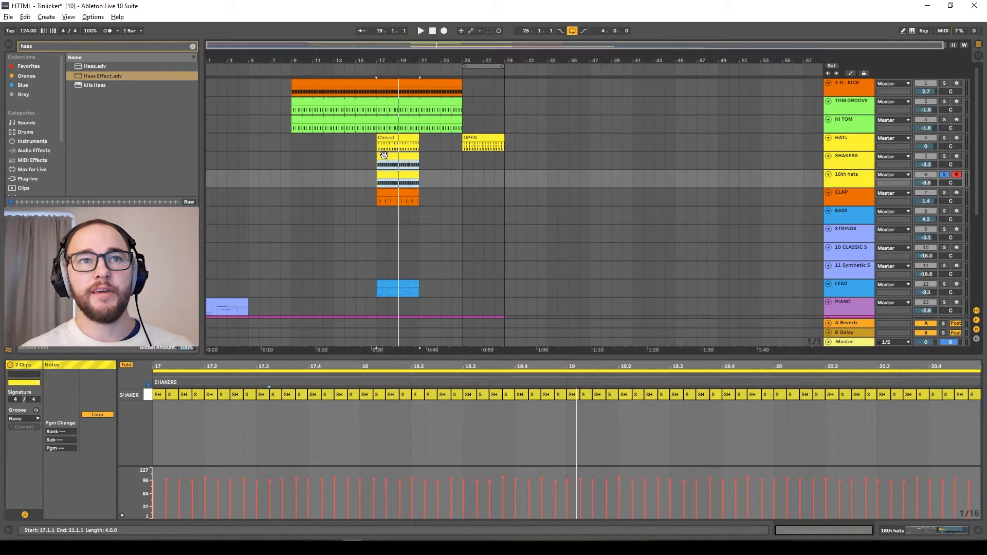
{"action": "left_click", "coordinate": [436, 177]}
{"action": "left_click", "coordinate": [391, 155]}
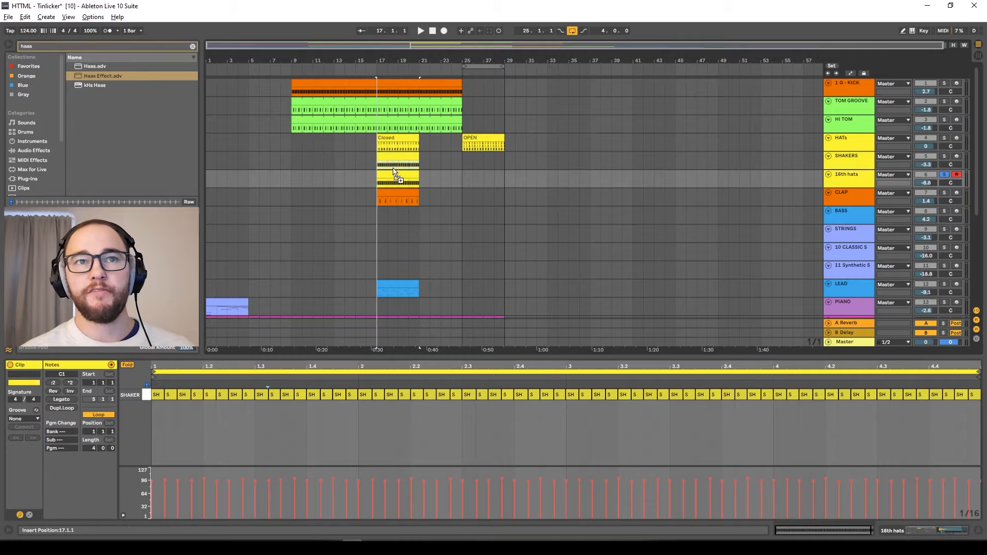
{"action": "left_click", "coordinate": [393, 177]}
Add EQ Eight to the 16th hats track and cut the lows by 15 dB at 417 Hz while auditioning
{"action": "left_click", "coordinate": [869, 180]}
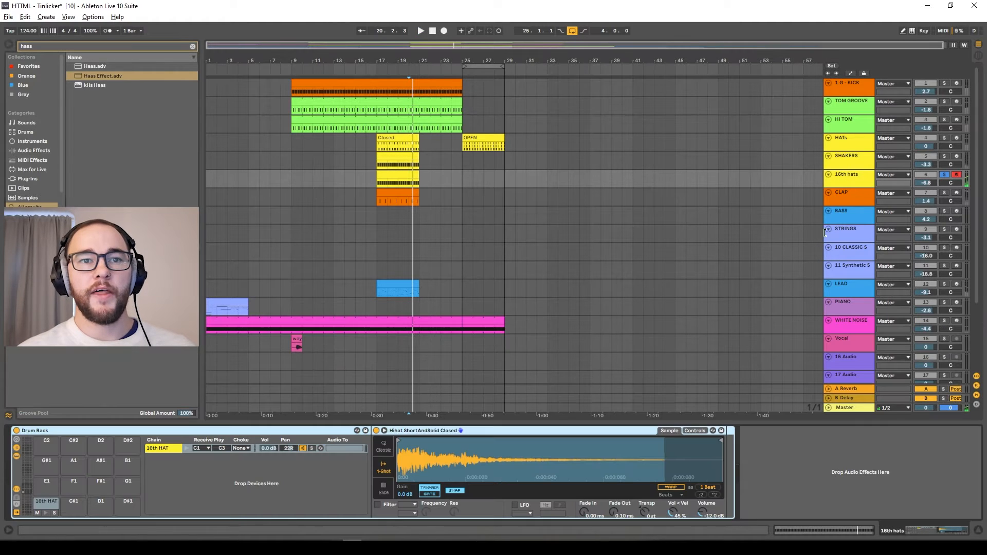
{"action": "left_click", "coordinate": [94, 76]}
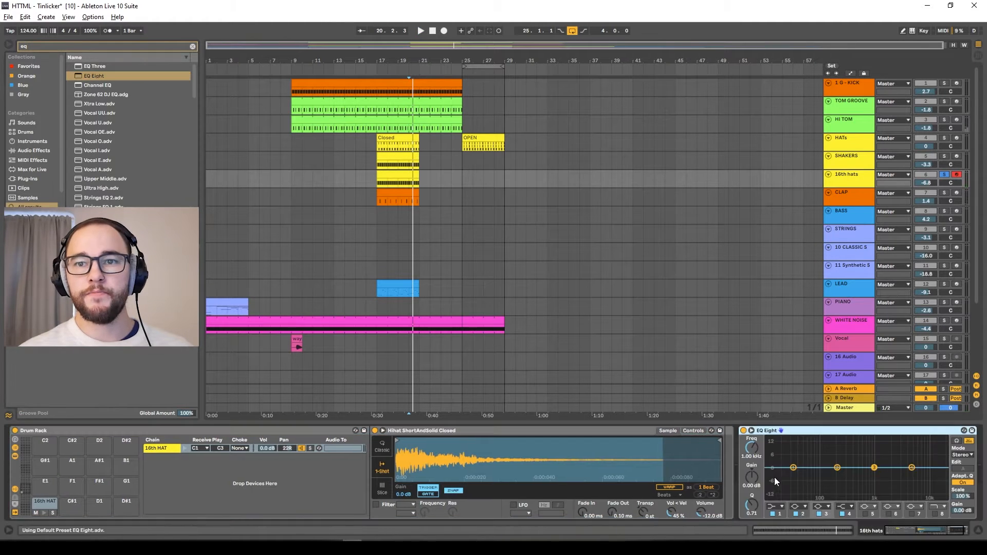
{"action": "key", "text": "space"}
{"action": "left_click_drag", "start_coordinate": [794, 468], "coordinate": [858, 498]}
{"action": "key", "text": "space"}
{"action": "key", "text": "space"}
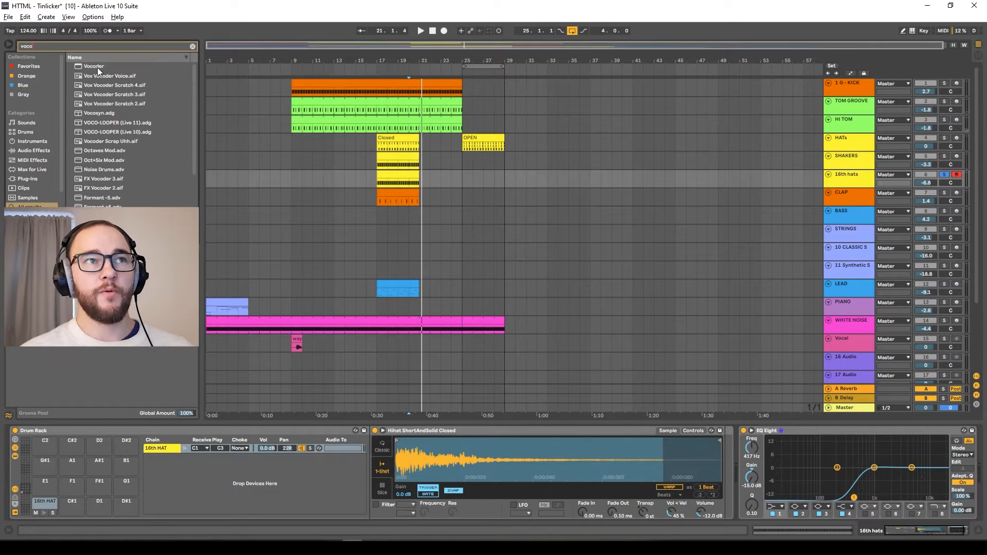
Insert a Vocoder before the 16th hats' EQ Eight, draw a rising filter-bank curve, and audition it at 81% Dry/Wet
{"action": "double_click", "coordinate": [93, 67]}
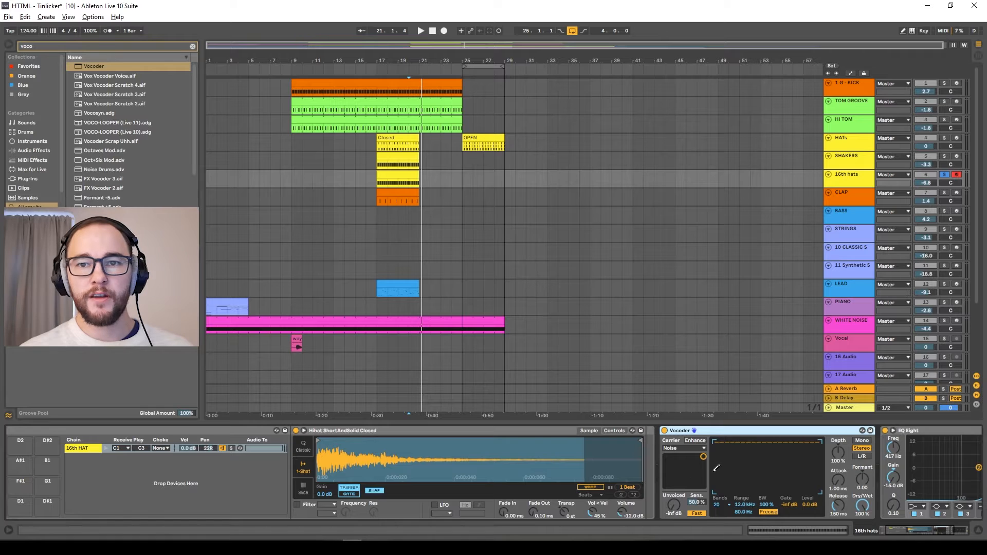
{"action": "left_click_drag", "start_coordinate": [781, 443], "coordinate": [821, 442]}
{"action": "scroll", "coordinate": [853, 462], "scroll_direction": "right", "scroll_amount": 1}
{"action": "left_click_drag", "start_coordinate": [798, 506], "coordinate": [798, 512]}
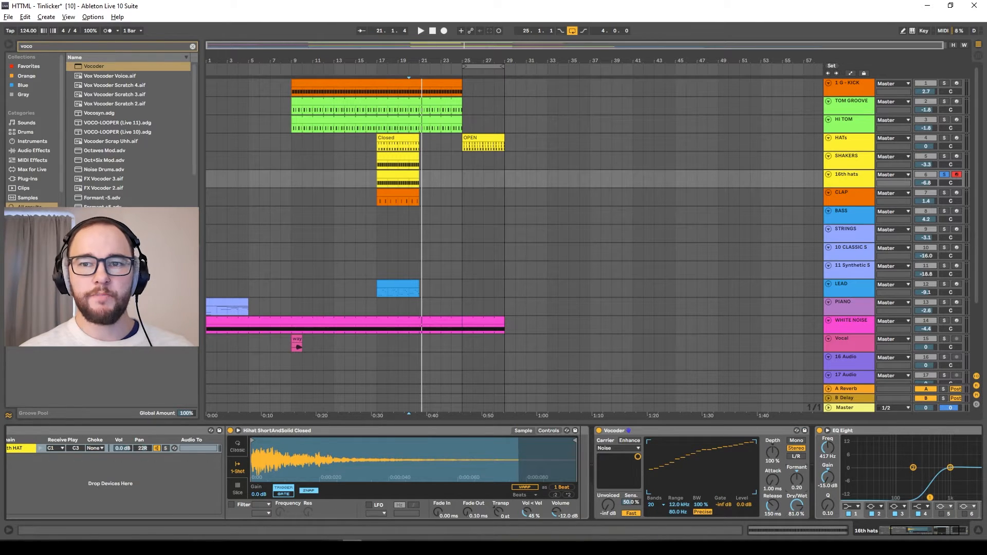
{"action": "key", "text": "space"}
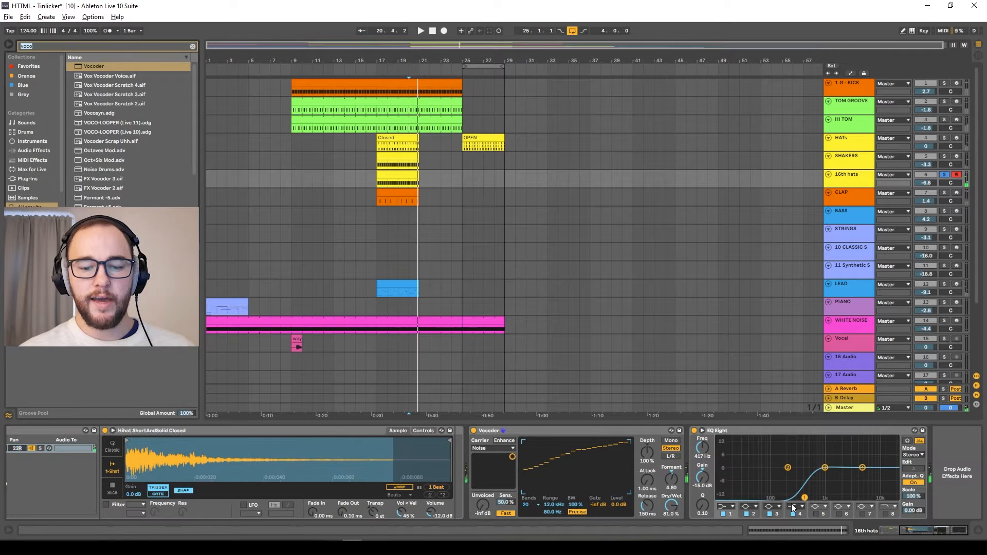
Insert the Haas Effect preset between the Vocoder and EQ Eight on the 16th hats track
{"action": "key", "text": "ctrl+f"}
{"action": "type", "text": "haas"}
{"action": "key", "text": "Down"}
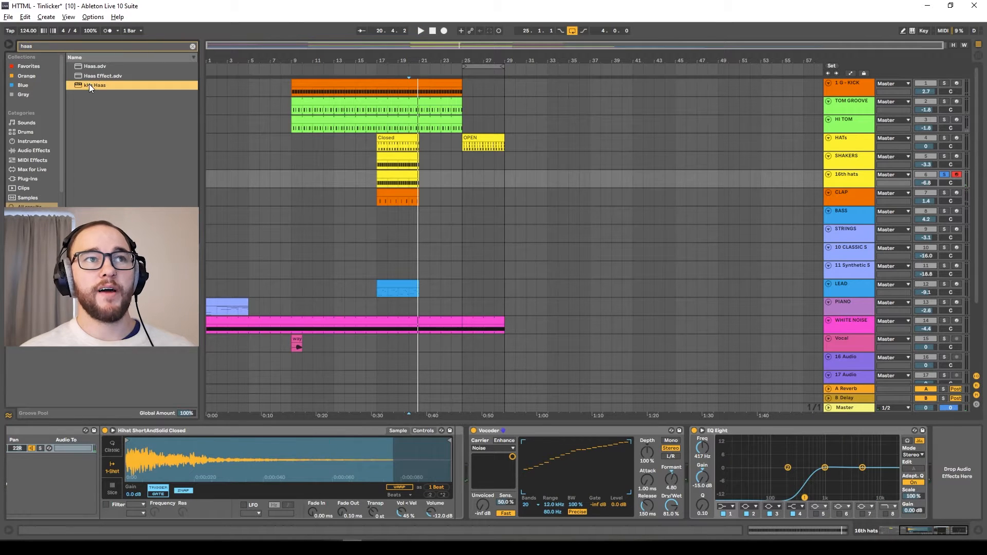
{"action": "key", "text": "Return"}
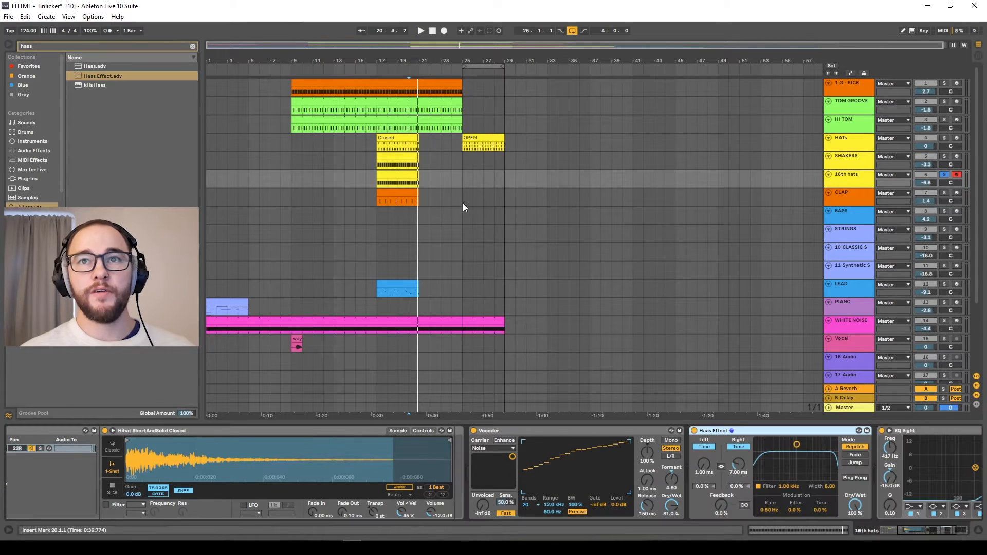
{"action": "left_click", "coordinate": [856, 164]}
{"action": "left_click", "coordinate": [854, 179]}
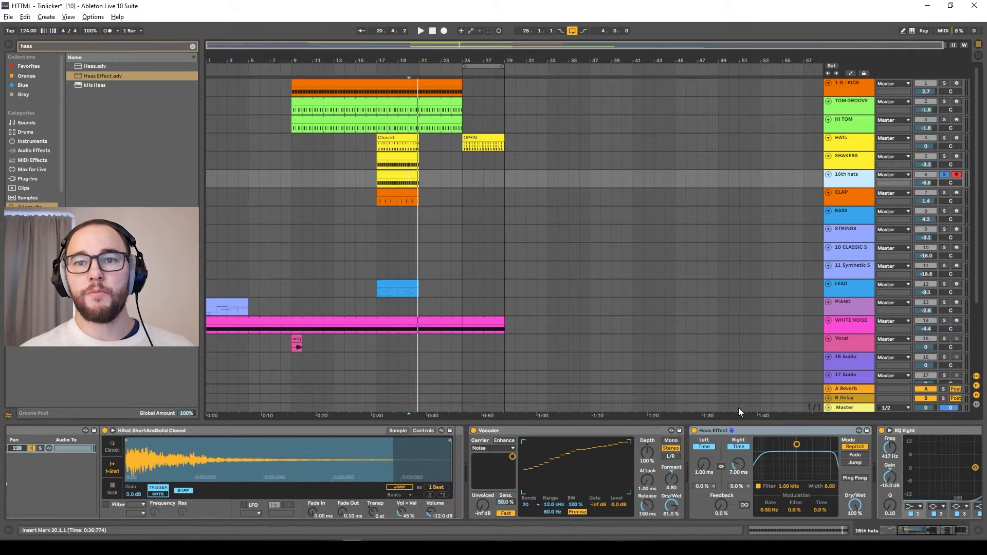
Set the 16th hats' Haas delay to 24.1 ms left and 1.00 ms right while playing
{"action": "left_click_drag", "start_coordinate": [739, 464], "coordinate": [738, 493]}
{"action": "key", "text": "space"}
{"action": "left_click_drag", "start_coordinate": [704, 464], "coordinate": [704, 461]}
Insert an LFO before the 16th hats' EQ Eight, mapped to the Vocoder's Release with its range limited to 30–40%
{"action": "scroll", "coordinate": [758, 493], "scroll_direction": "right", "scroll_amount": 4}
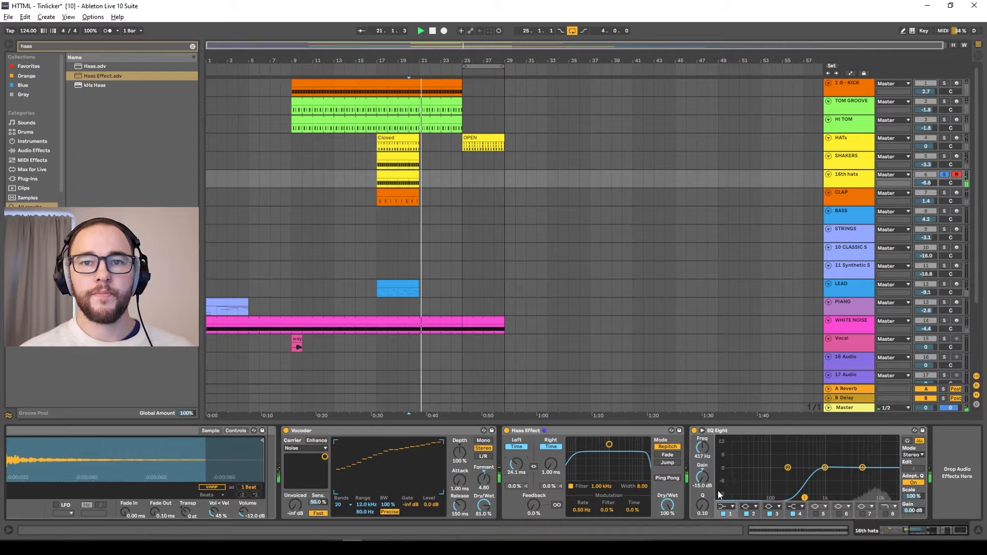
{"action": "key", "text": "ctrl+f"}
{"action": "type", "text": "lfo"}
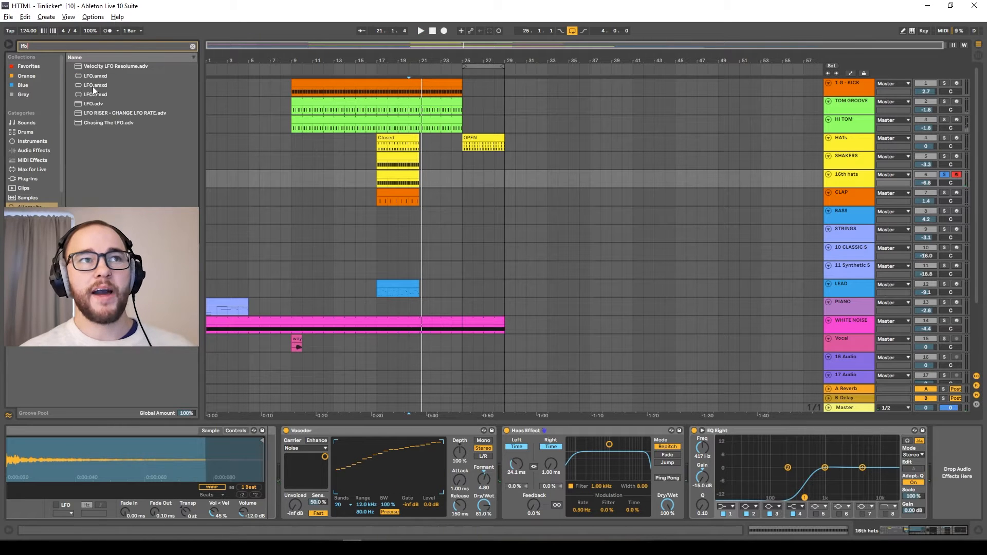
{"action": "left_click", "coordinate": [97, 76]}
{"action": "left_click", "coordinate": [723, 485]}
{"action": "left_click_drag", "start_coordinate": [717, 476], "coordinate": [712, 464]}
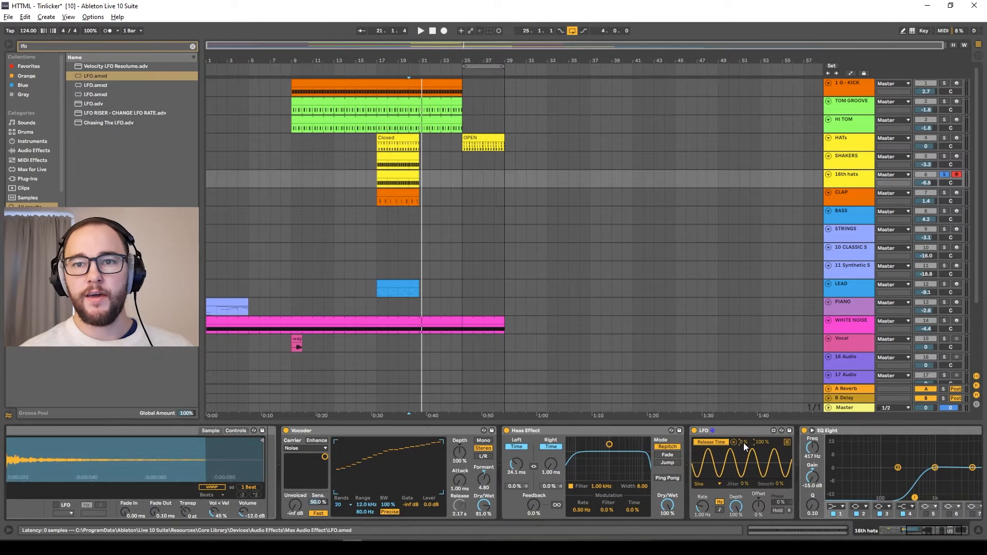
{"action": "left_click_drag", "start_coordinate": [745, 443], "coordinate": [762, 477]}
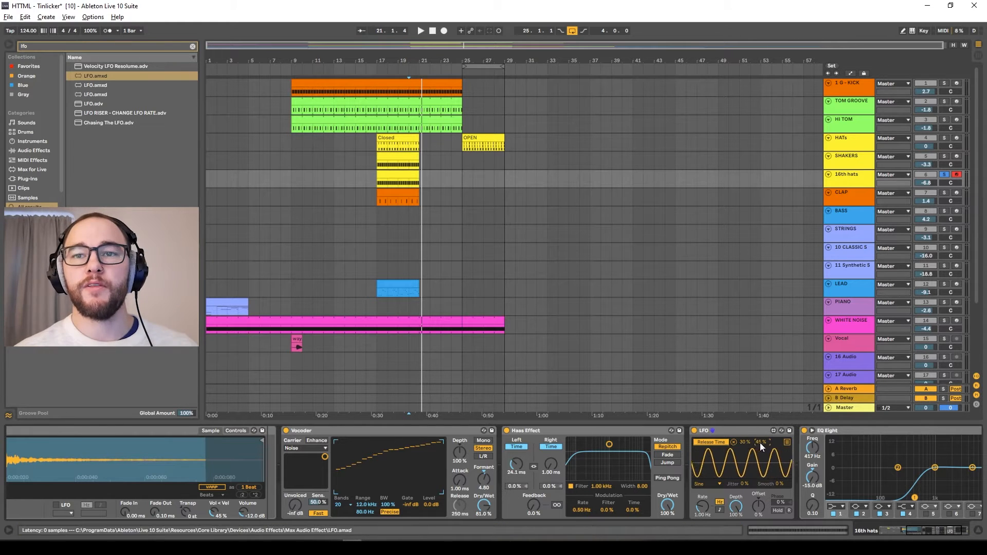
{"action": "left_click_drag", "start_coordinate": [760, 443], "coordinate": [748, 494]}
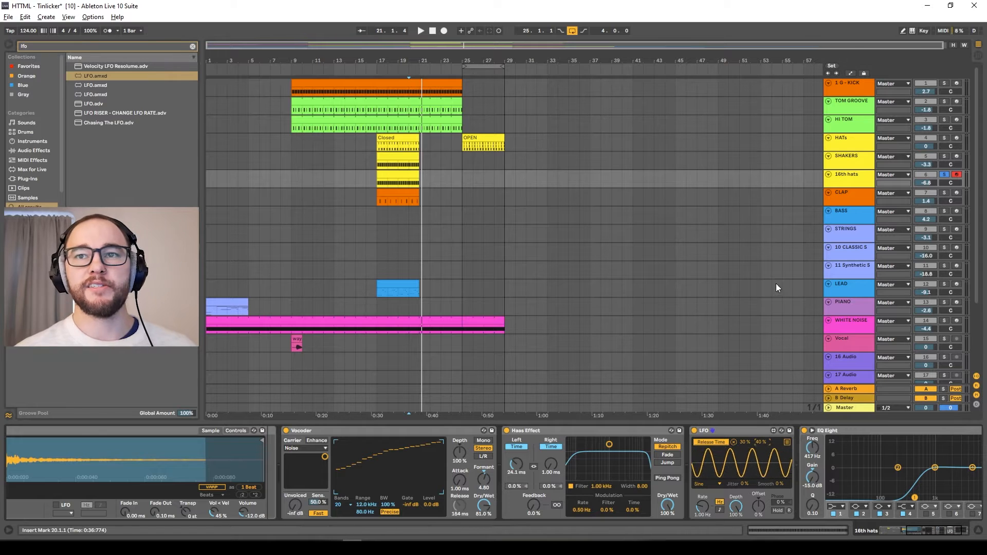
Slow the LFO rate to 0.32 Hz and audition the soloed 16th hats clip from bar 17
{"action": "key", "text": "space"}
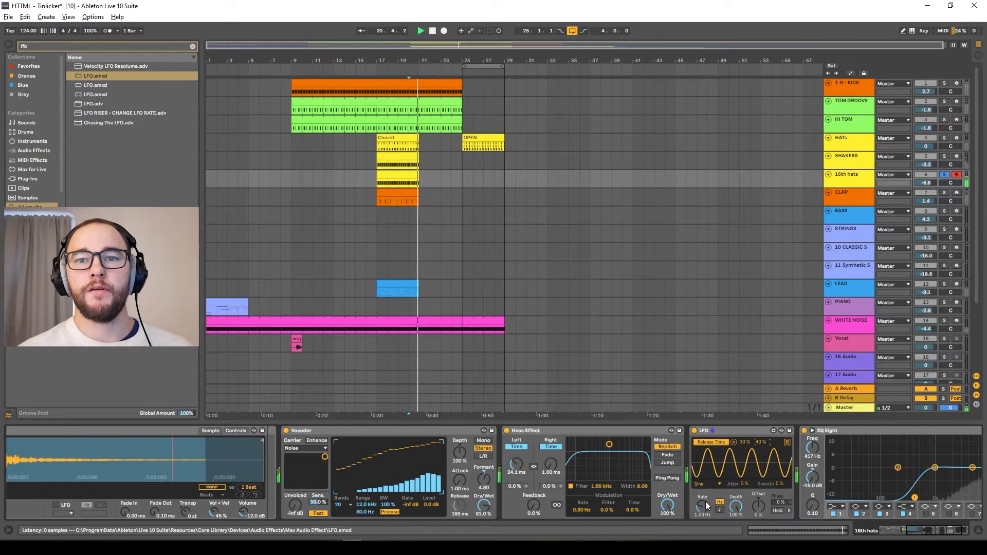
{"action": "mouse_move", "coordinate": [702, 507]}
{"action": "left_mouse_down"}
{"action": "mouse_move", "coordinate": [702, 518]}
{"action": "mouse_move", "coordinate": [703, 509]}
{"action": "left_mouse_up"}
{"action": "key", "text": "space"}
{"action": "key", "text": "space"}
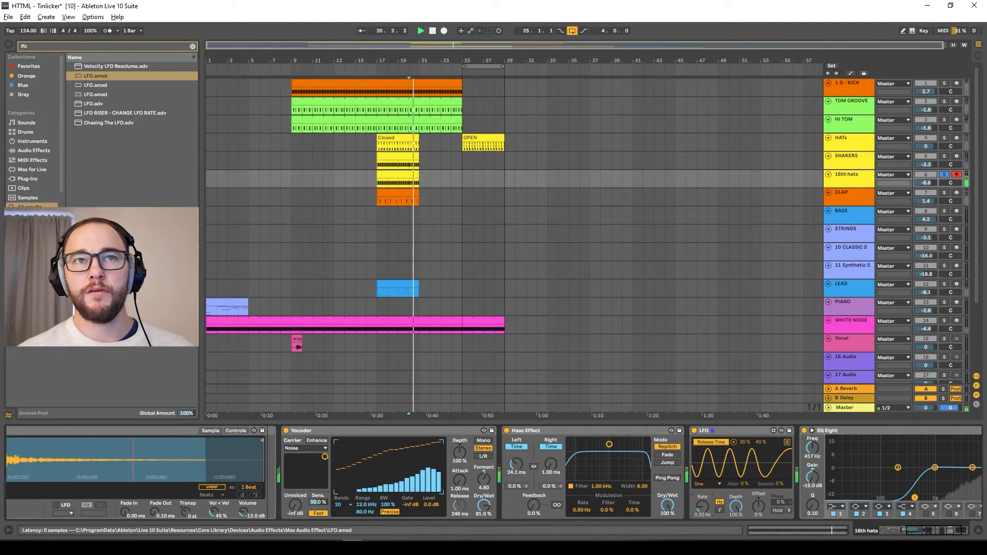
{"action": "key", "text": "space"}
{"action": "key", "text": "space"}
{"action": "left_click", "coordinate": [390, 173]}
{"action": "key", "text": "space"}
{"action": "key", "text": "space"}
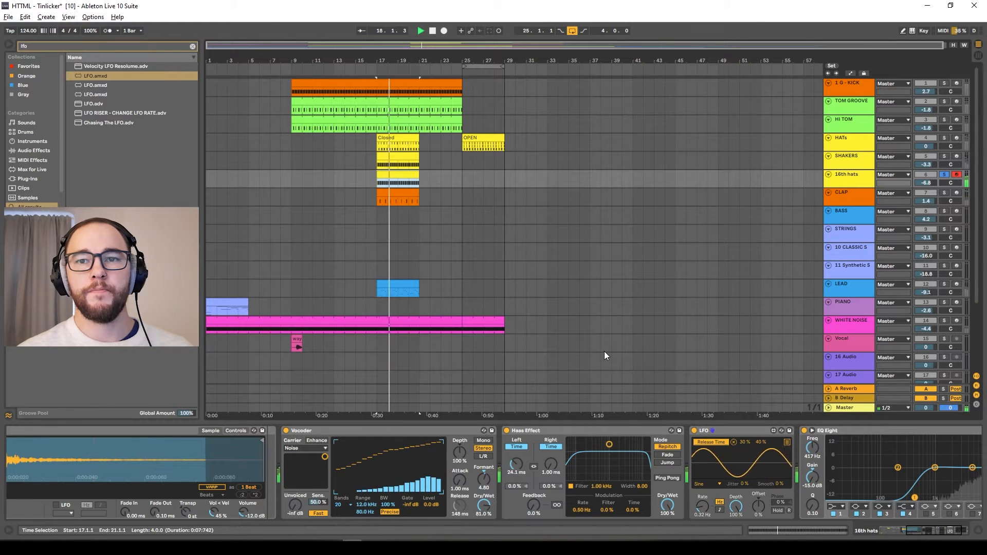
Add clap notes on beats 2 and 4 of the CLAP clip's first two bars and duplicate them into bars 3 and 4
{"action": "left_click", "coordinate": [854, 198]}
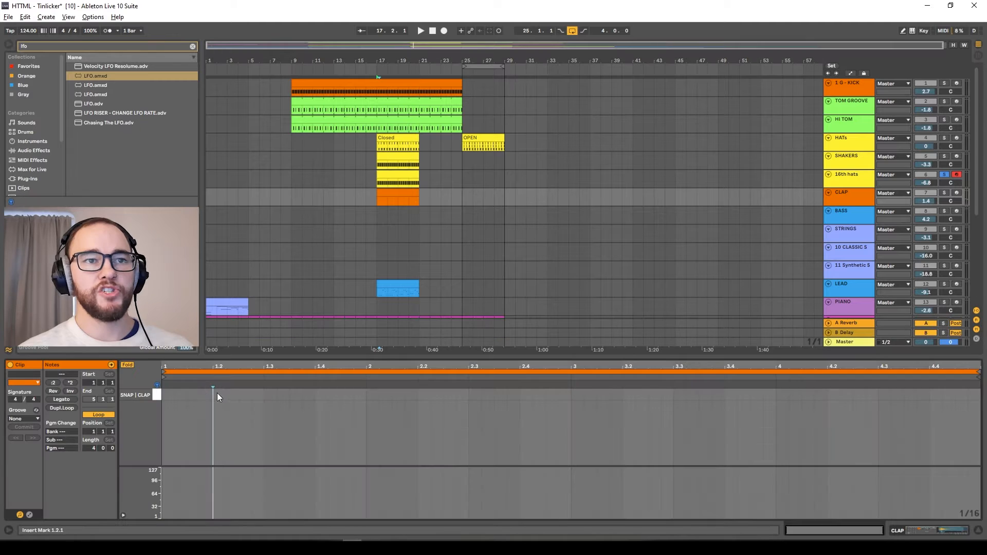
{"action": "left_click", "coordinate": [219, 394]}
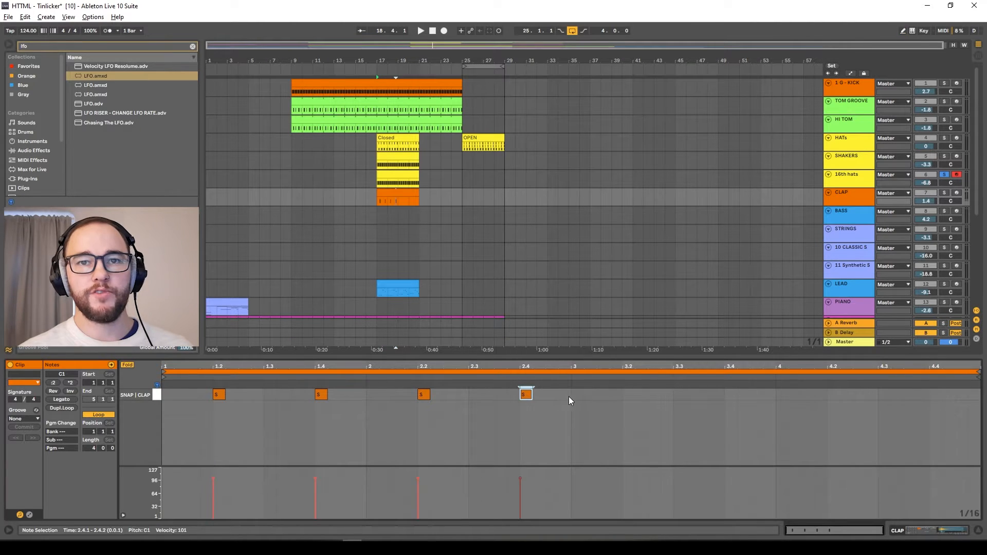
{"action": "left_click_drag", "start_coordinate": [570, 401], "coordinate": [172, 395]}
{"action": "key", "text": "ctrl+d"}
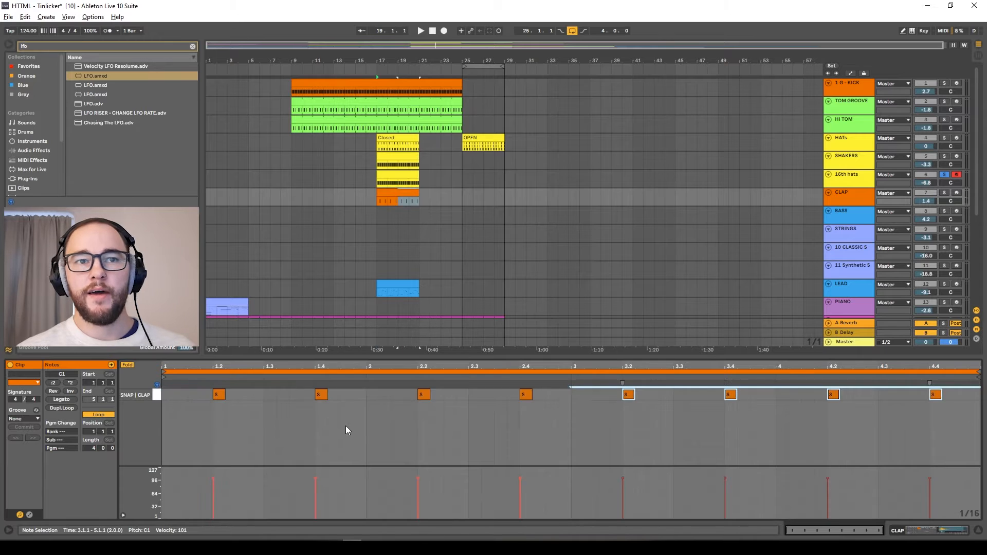
Nudge the clap notes at 1.2, 2.4 and 4.2 slightly ahead of the beat
{"action": "left_click", "coordinate": [379, 419]}
{"action": "left_click_drag", "start_coordinate": [257, 415], "coordinate": [168, 386]}
{"action": "left_click_drag", "start_coordinate": [572, 417], "coordinate": [499, 383]}
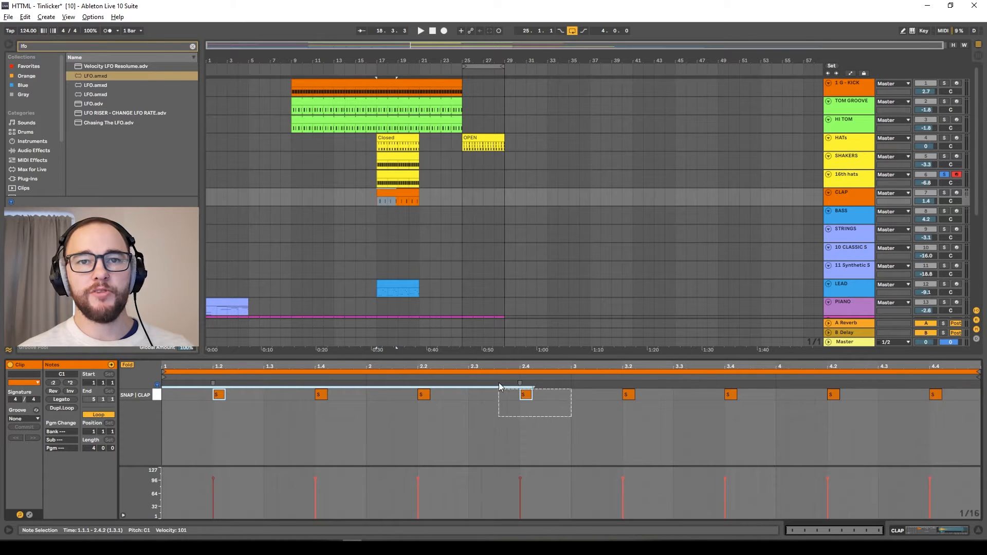
{"action": "left_click", "coordinate": [834, 396], "text": "shift"}
{"action": "scroll", "coordinate": [833, 397], "scroll_direction": "up", "scroll_amount": 8}
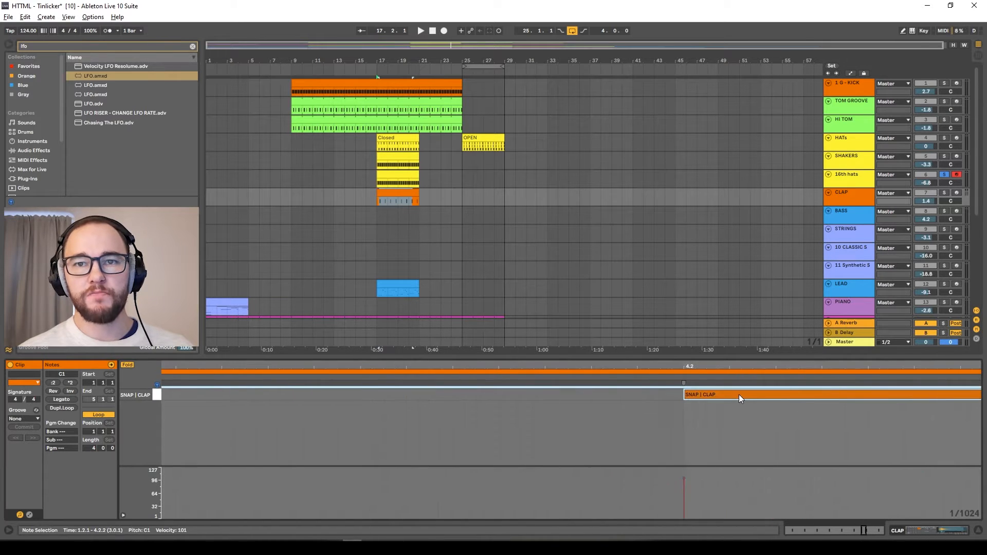
{"action": "left_click_drag", "start_coordinate": [739, 394], "coordinate": [734, 394]}
{"action": "scroll", "coordinate": [676, 406], "scroll_direction": "down", "scroll_amount": 8}
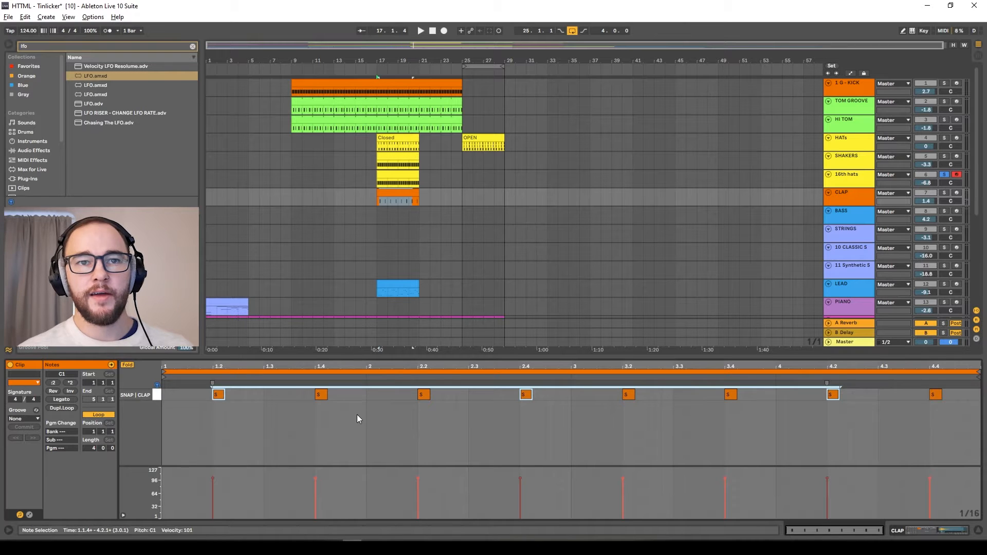
Nudge the clap notes at 2.2, 3.2 and 4.4 slightly behind the beat
{"action": "left_click_drag", "start_coordinate": [357, 414], "coordinate": [931, 381]}
{"action": "scroll", "coordinate": [929, 391], "scroll_direction": "up", "scroll_amount": 6}
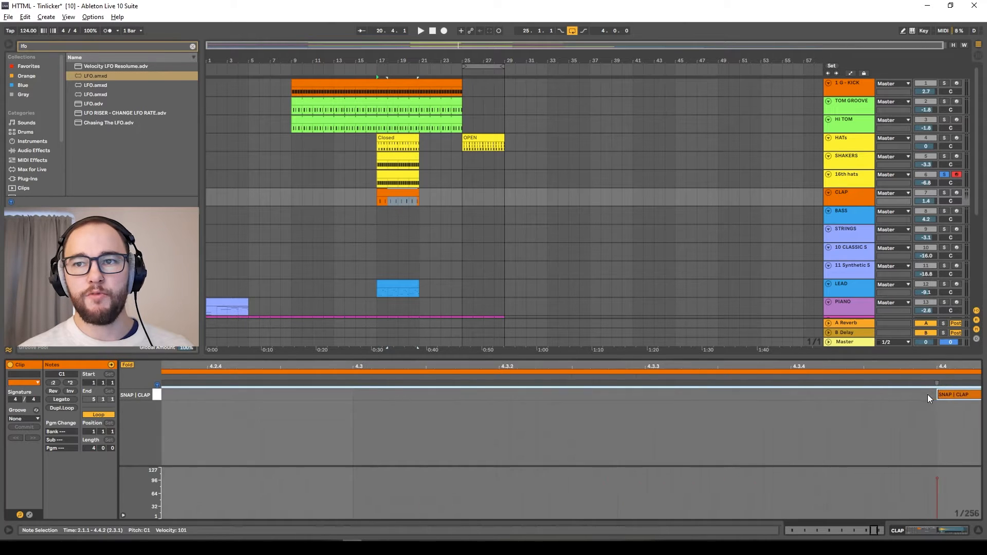
{"action": "scroll", "coordinate": [928, 396], "scroll_direction": "down", "scroll_amount": 6}
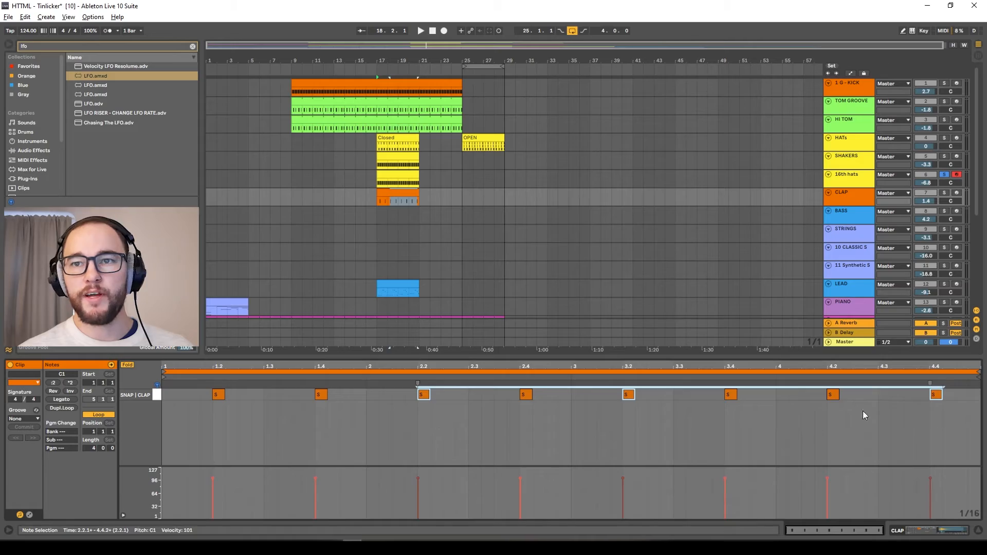
{"action": "scroll", "coordinate": [863, 411], "scroll_direction": "up", "scroll_amount": 6}
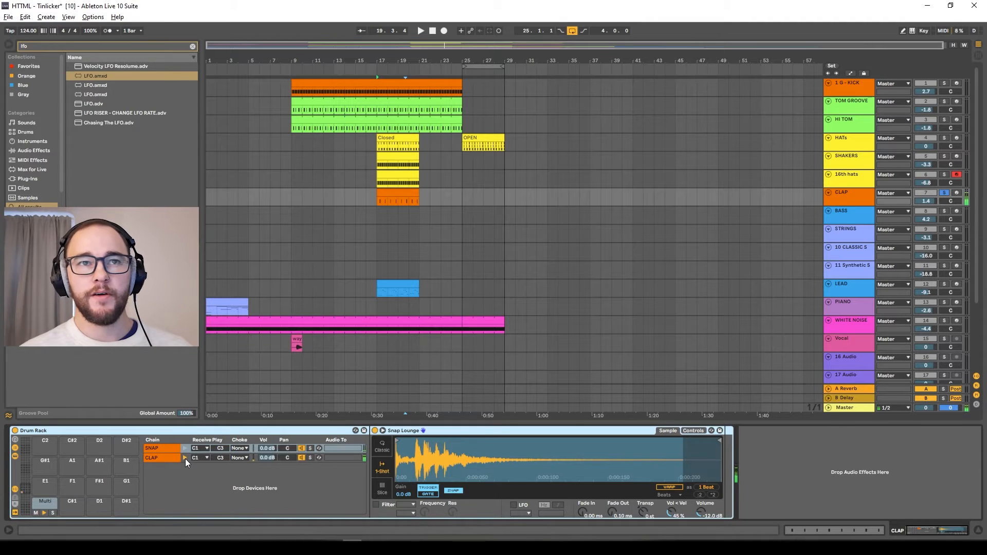
Solo the kick alongside the clap and play both from bar 19
{"action": "left_click", "coordinate": [411, 208]}
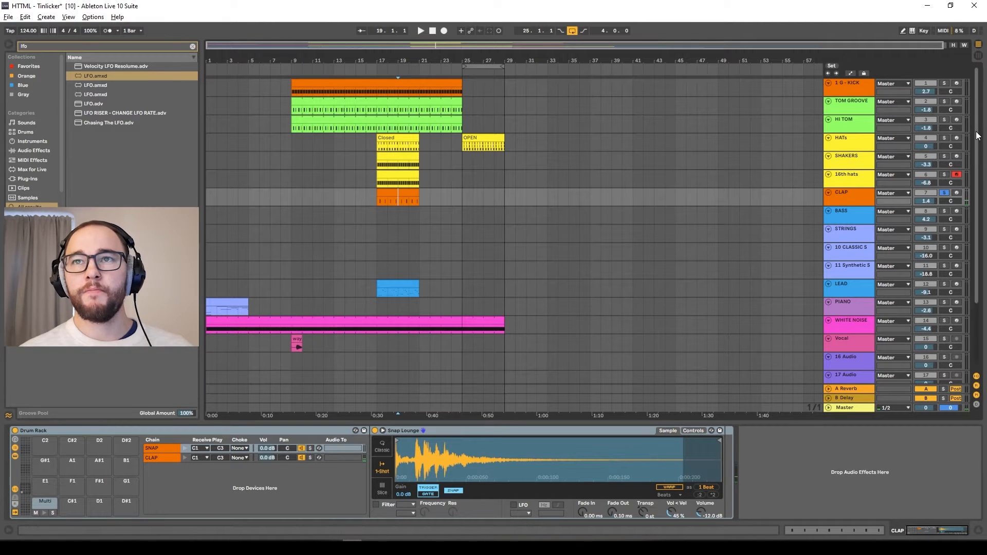
{"action": "left_click", "coordinate": [944, 83], "text": "ctrl"}
{"action": "key", "text": "space"}
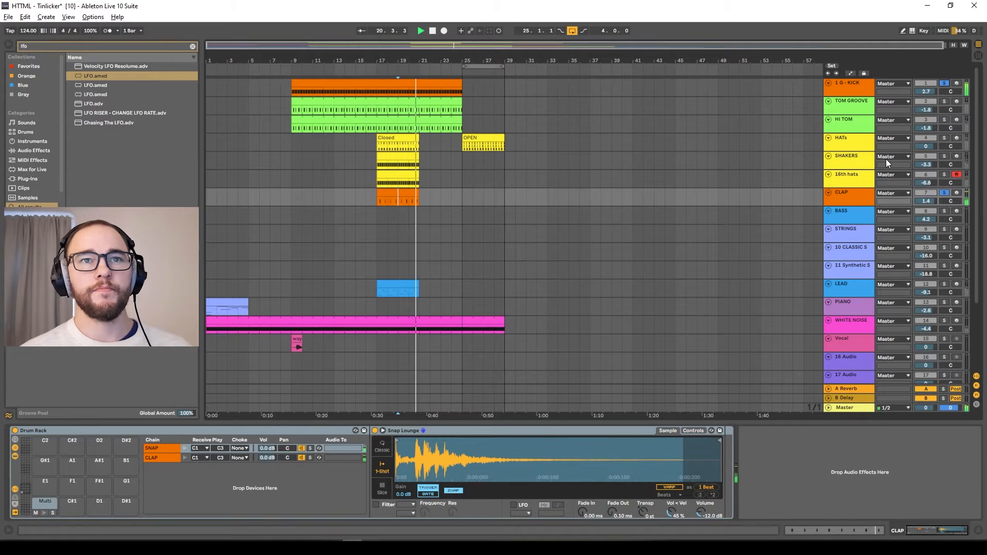
Group the tom, hat, shaker and clap tracks as DRUMS and loop bars 17 to 21
{"action": "key", "text": "ctrl+g"}
{"action": "left_click_drag", "start_coordinate": [496, 67], "coordinate": [411, 76]}
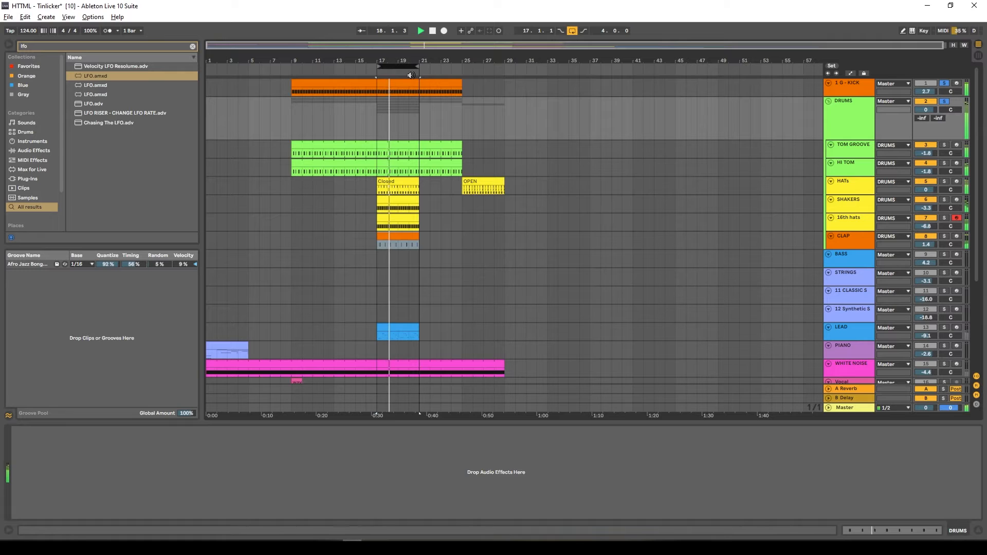
{"action": "left_click", "coordinate": [410, 118]}
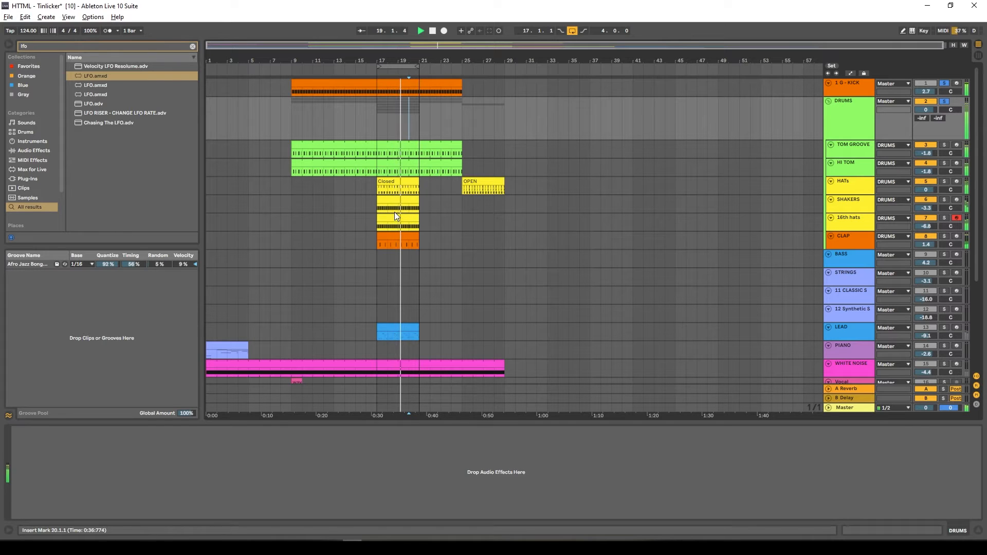
{"action": "left_click_drag", "start_coordinate": [480, 188], "coordinate": [394, 190]}
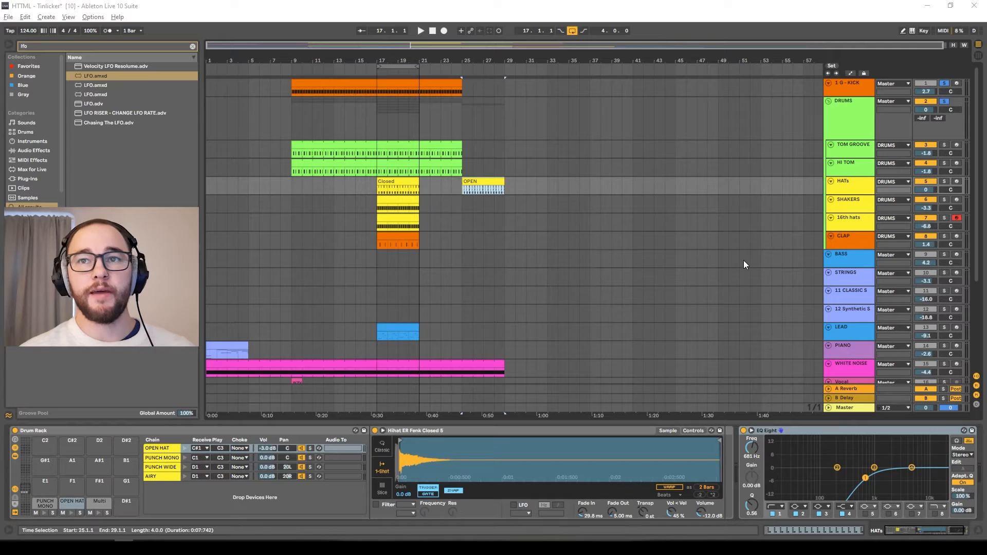
Load Wavetable on the BASS track at 69% position with a 24 dB low-pass at 98.6 Hz and 0 dB amp sustain, followed by EQ Eight
{"action": "left_click", "coordinate": [743, 260]}
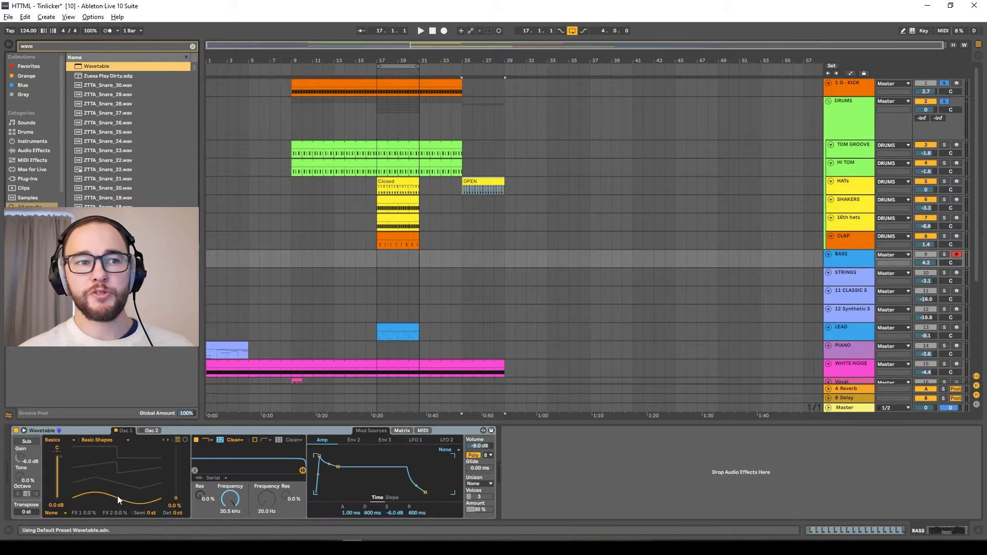
{"action": "left_click_drag", "start_coordinate": [117, 496], "coordinate": [117, 474]}
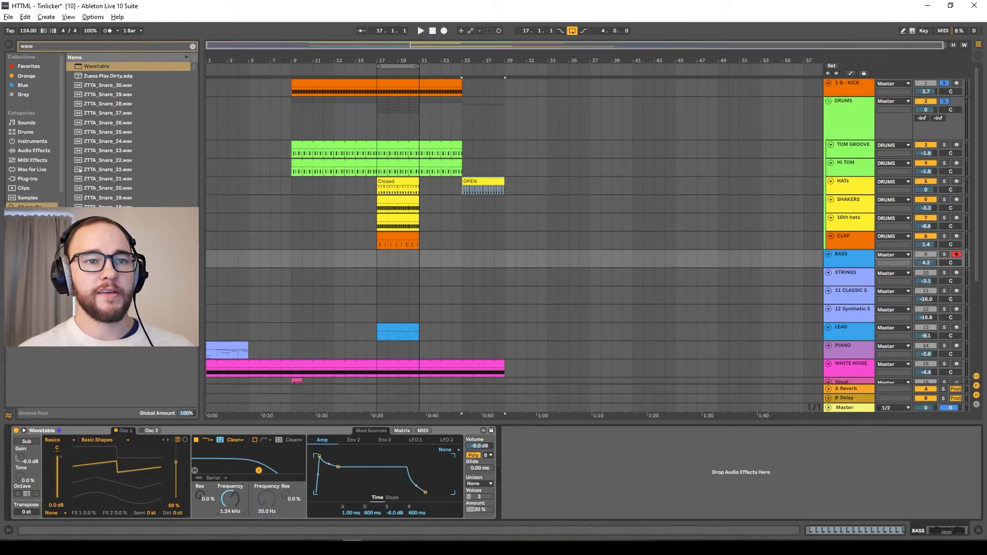
{"action": "left_click", "coordinate": [219, 441]}
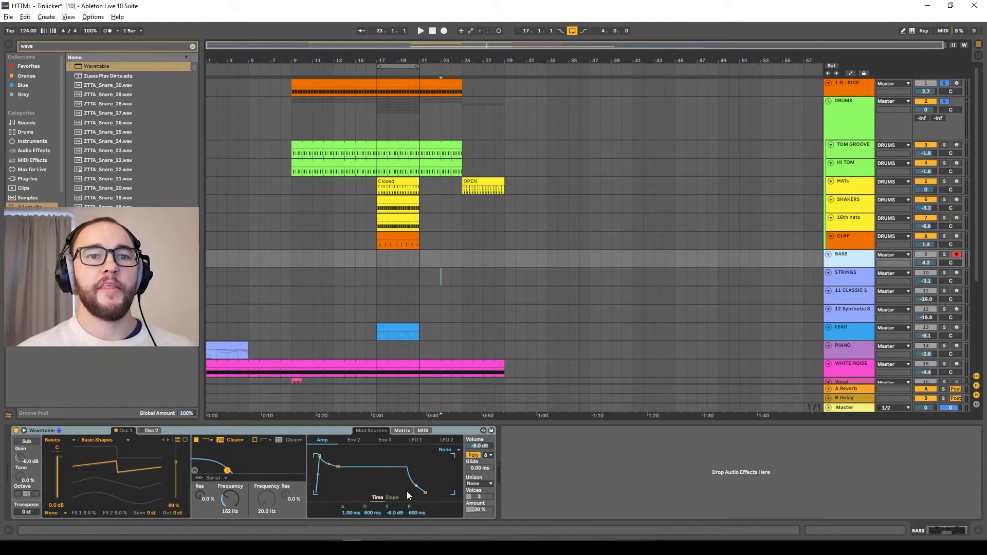
{"action": "left_click_drag", "start_coordinate": [402, 513], "coordinate": [399, 513]}
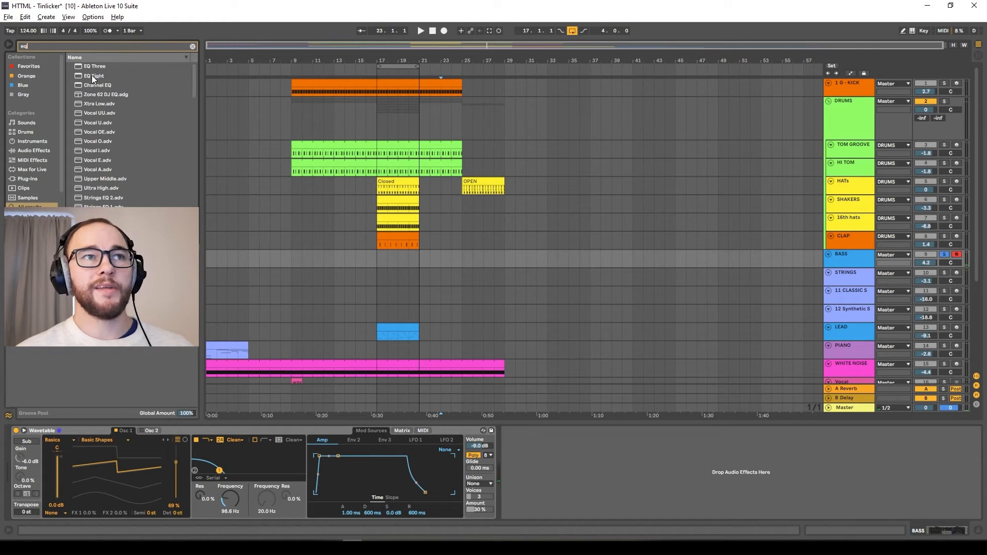
{"action": "left_click_drag", "start_coordinate": [94, 79], "coordinate": [613, 450]}
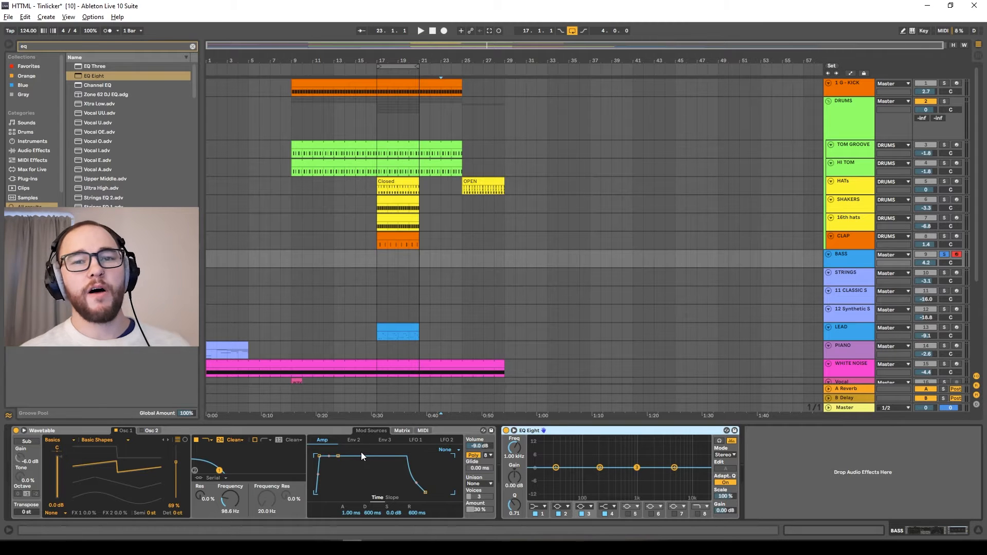
Create a four-bar BASS clip at bar 17 and fill its first two bars with one-bar G0 notes
{"action": "left_click", "coordinate": [405, 259]}
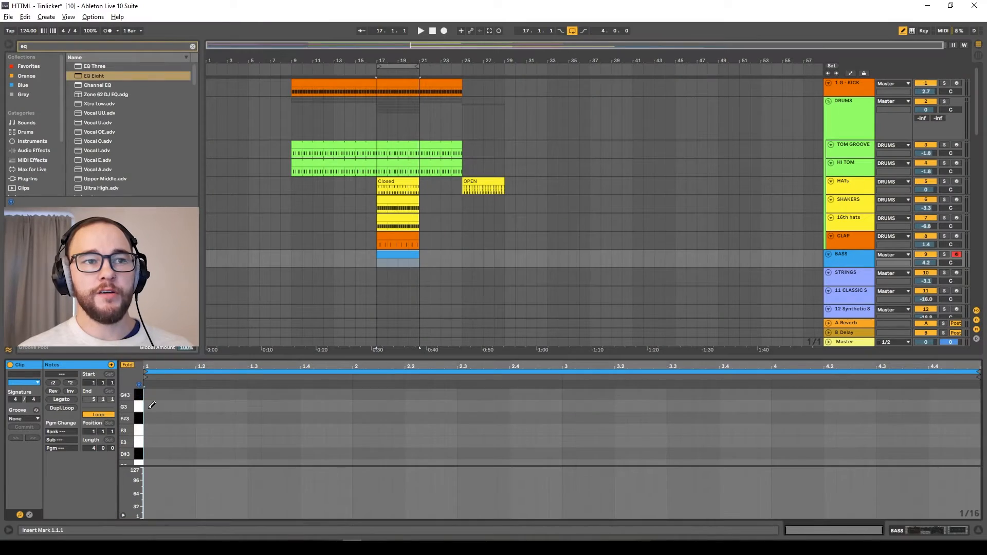
{"action": "left_click", "coordinate": [150, 406]}
{"action": "left_click_drag", "start_coordinate": [154, 406], "coordinate": [314, 407]}
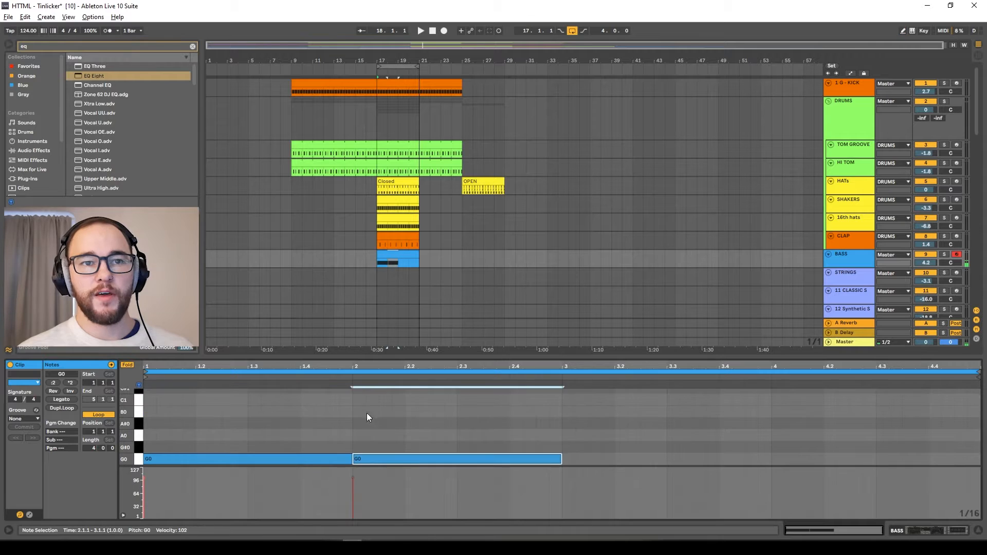
Raise the bass note in the clip's second bar to A#0
{"action": "left_click", "coordinate": [367, 414]}
{"action": "left_click", "coordinate": [387, 459]}
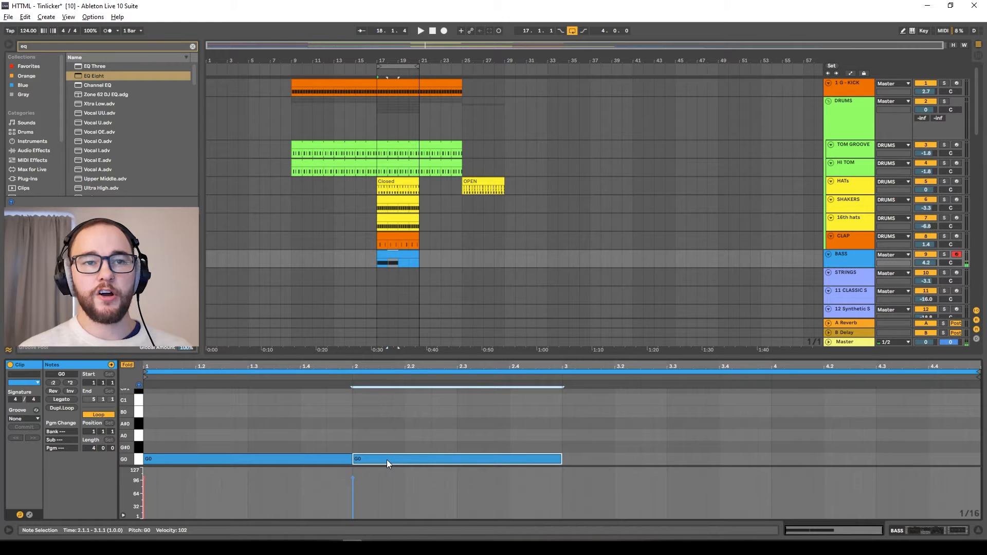
{"action": "key", "text": "Up"}
{"action": "key", "text": "Up"}
{"action": "key", "text": "Up"}
{"action": "key", "text": "Up"}
{"action": "key", "text": "Down"}
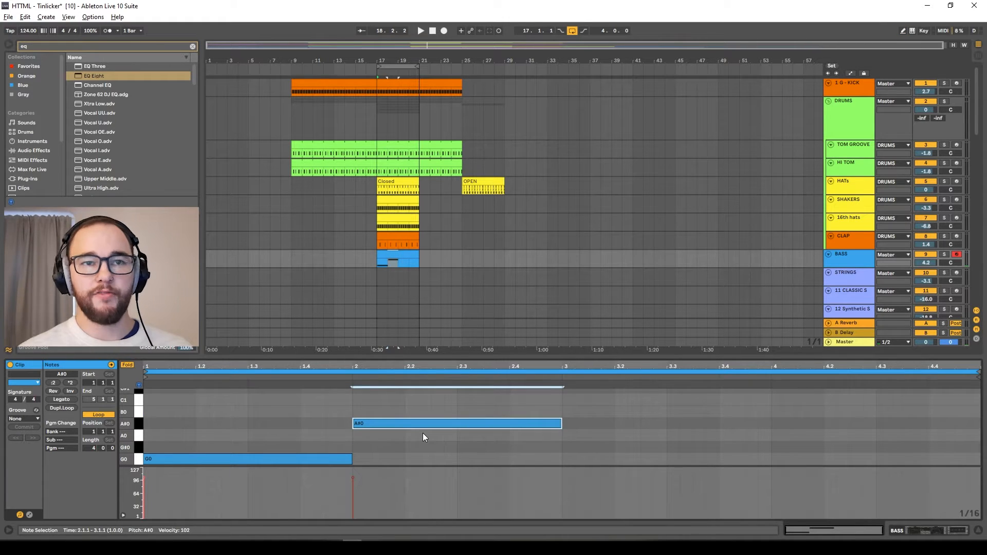
Duplicate the A#0 bass note into the clip's third bar and raise the copy to F1
{"action": "key", "text": "ctrl+d"}
{"action": "key", "text": "Up"}
{"action": "key", "text": "Up"}
{"action": "key", "text": "Up"}
{"action": "key", "text": "Up"}
{"action": "key", "text": "Up"}
{"action": "key", "text": "Up"}
{"action": "key", "text": "Up"}
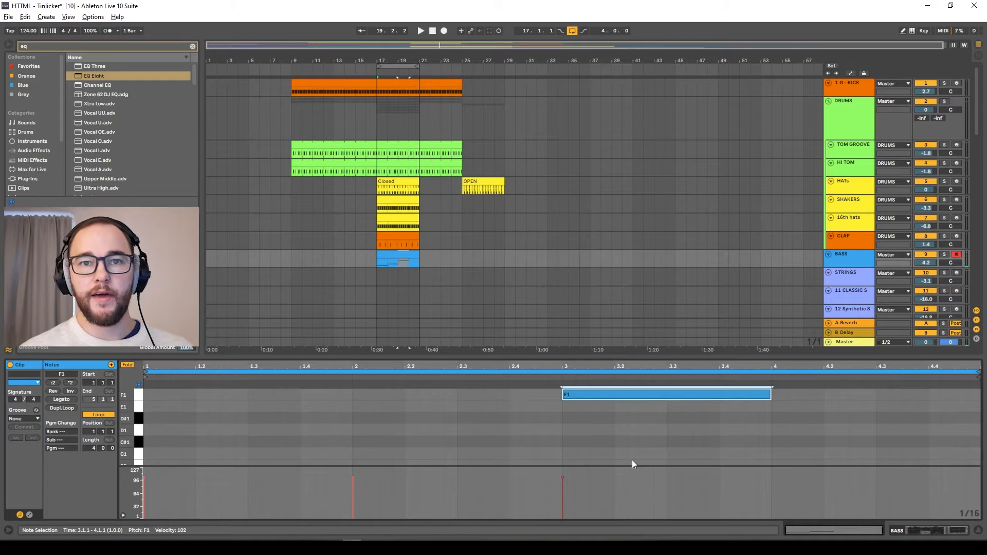
Duplicate the F1 bass note into the clip's fourth bar and lower the copy to C1
{"action": "key", "text": "ctrl+d"}
{"action": "key", "text": "Down"}
{"action": "key", "text": "Down"}
{"action": "key", "text": "Down"}
{"action": "key", "text": "Down"}
{"action": "key", "text": "Down"}
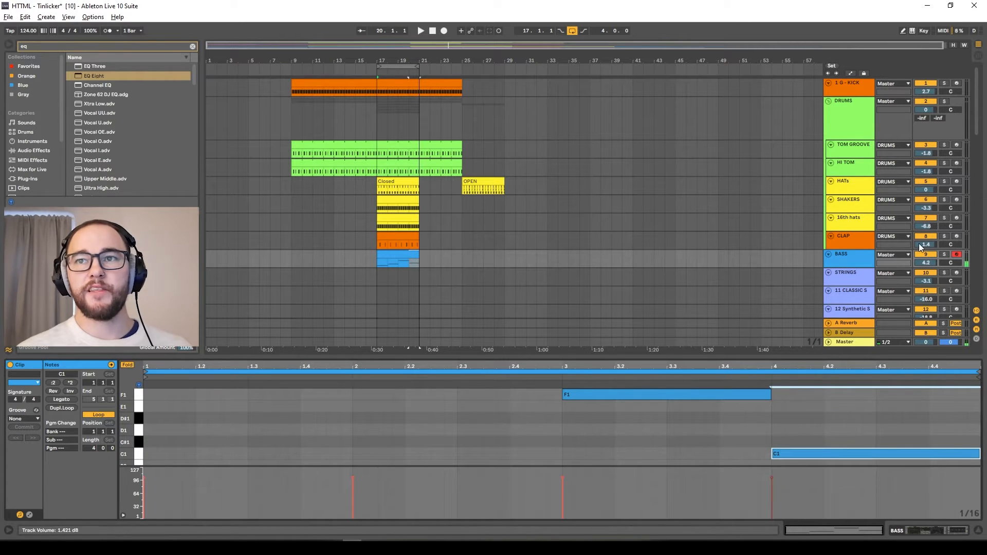
Solo the BASS track and play back the four-bar bassline with its notes in a larger view
{"action": "left_click", "coordinate": [945, 254]}
{"action": "key", "text": "space"}
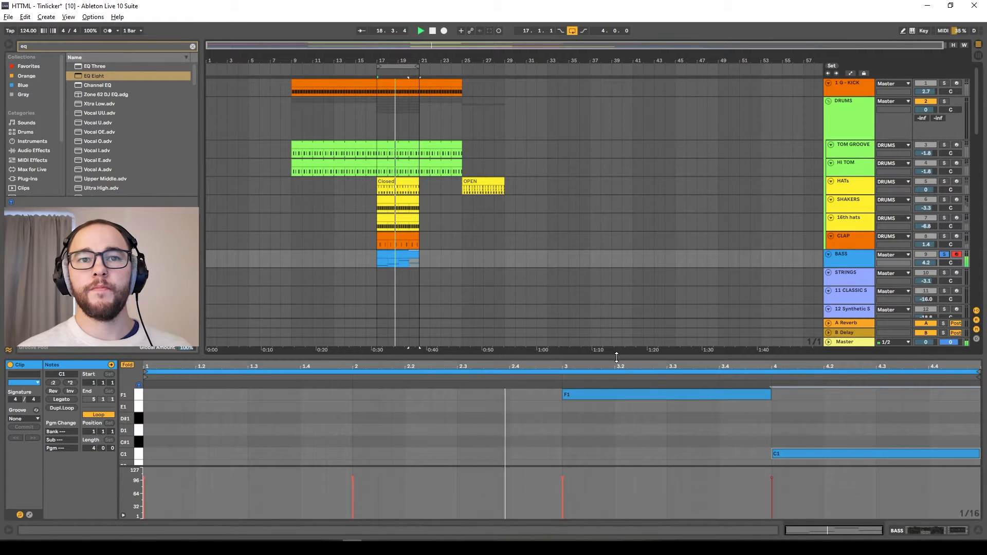
{"action": "left_click_drag", "start_coordinate": [628, 356], "coordinate": [628, 284]}
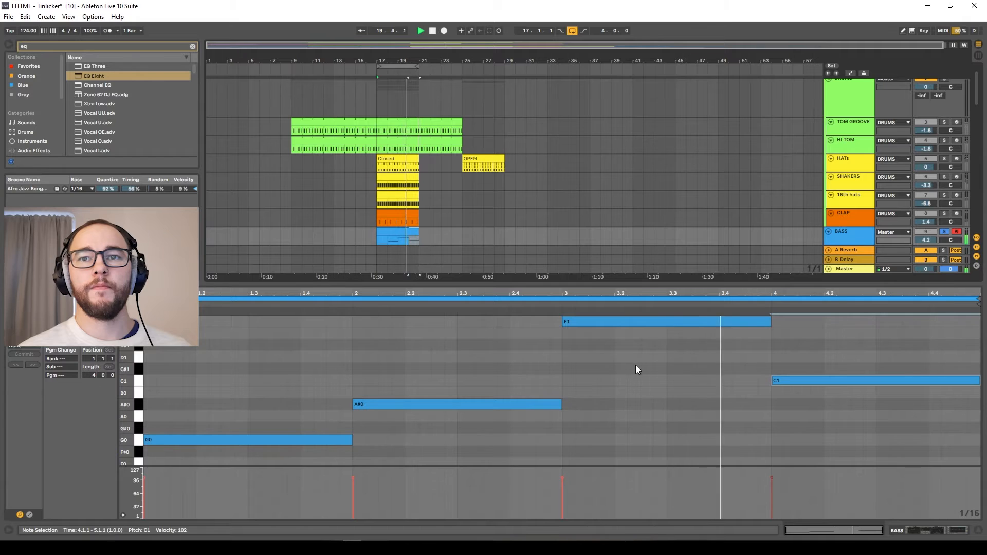
Adjust the LFO 1 rate in the bass Wavetable and show its modulation matrix
{"action": "left_click", "coordinate": [864, 240]}
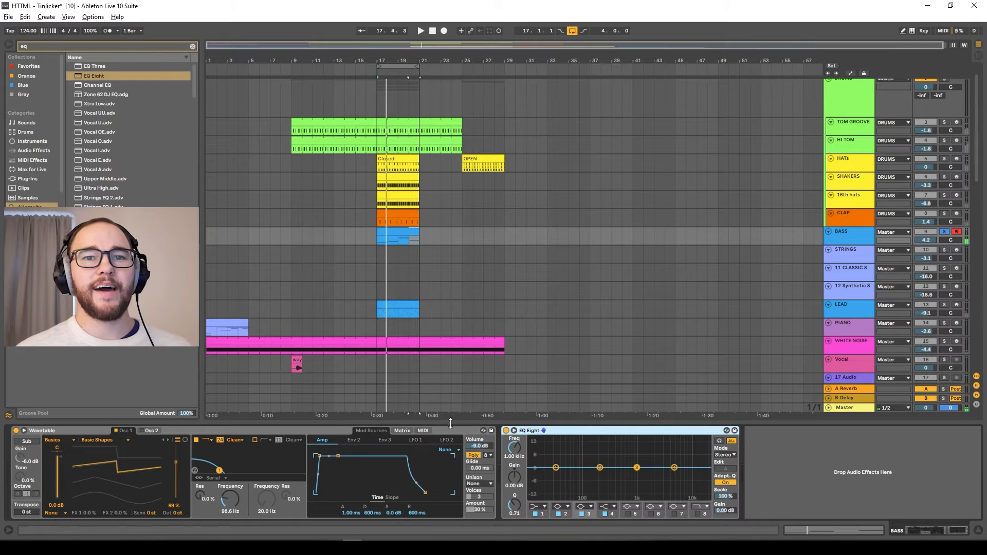
{"action": "left_click", "coordinate": [414, 440]}
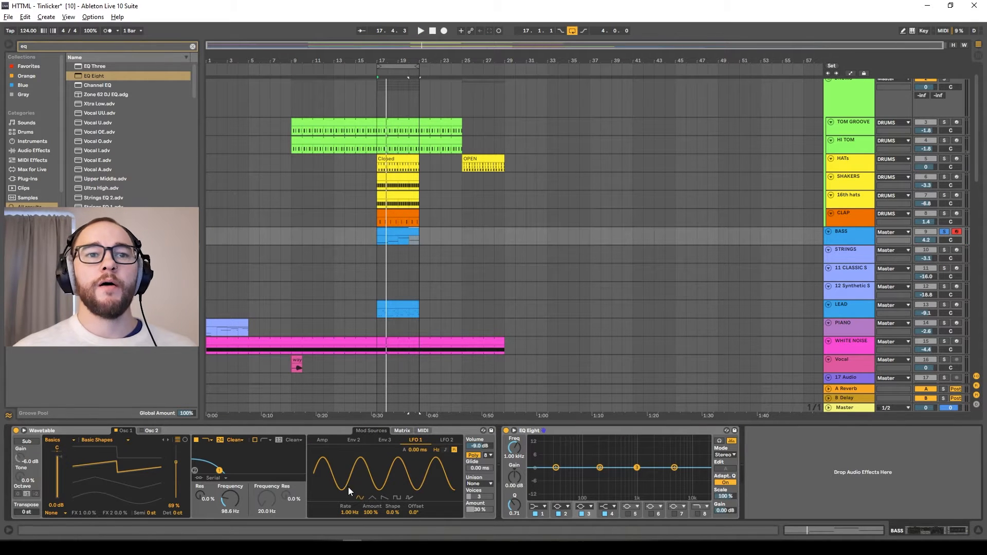
{"action": "mouse_move", "coordinate": [351, 513]}
{"action": "left_mouse_down"}
{"action": "mouse_move", "coordinate": [351, 540]}
{"action": "mouse_move", "coordinate": [370, 529]}
{"action": "mouse_move", "coordinate": [349, 509]}
{"action": "left_mouse_up"}
{"action": "left_click", "coordinate": [402, 431]}
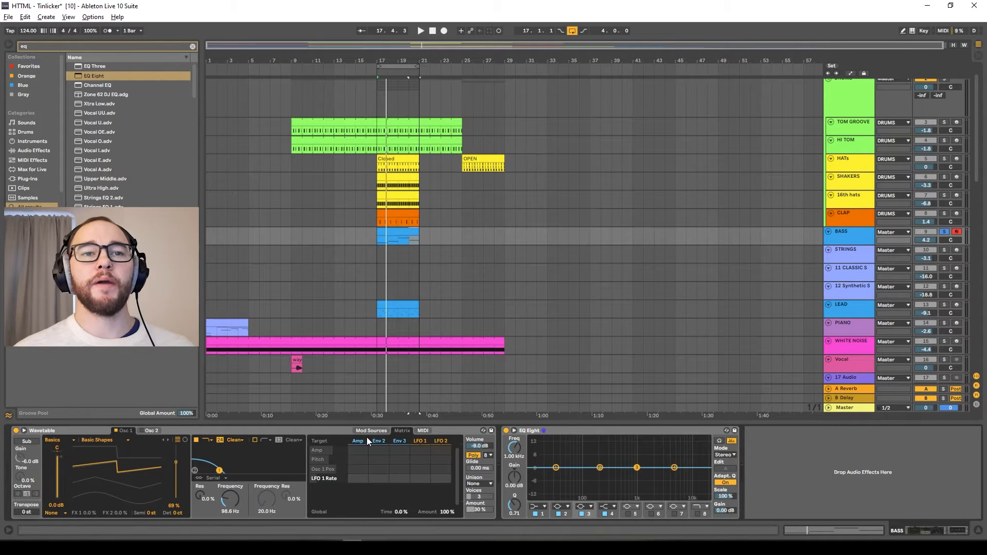
Raise the bass filter frequency to 162 Hz and modulate it with LFO 1 at an amount of 11, checking by playback
{"action": "left_click_drag", "start_coordinate": [240, 503], "coordinate": [240, 462]}
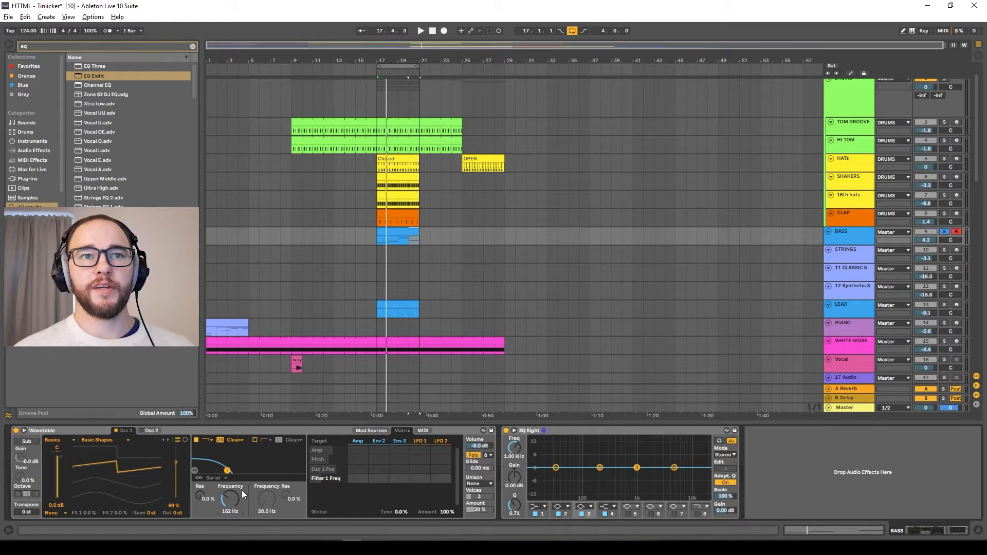
{"action": "key", "text": "space"}
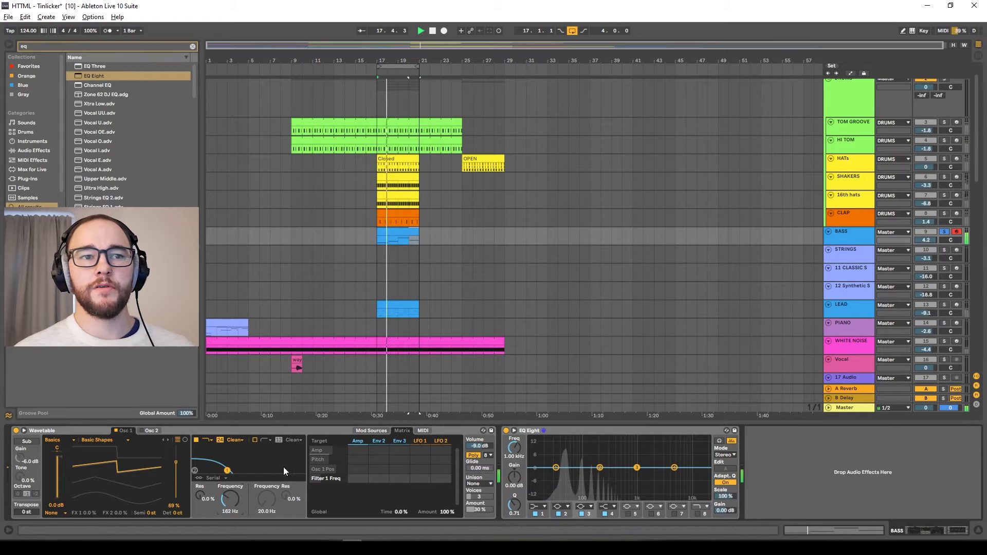
{"action": "key", "text": "space"}
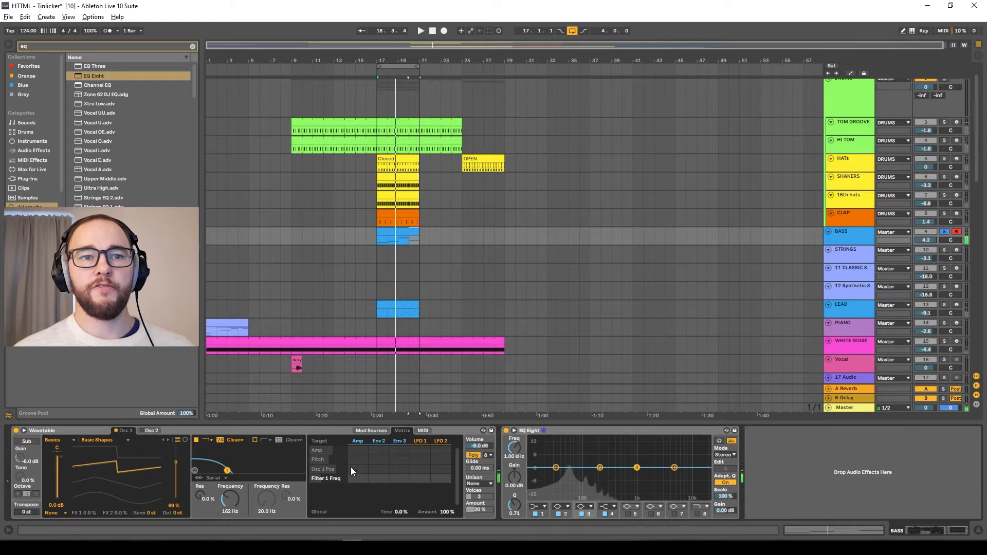
{"action": "left_click_drag", "start_coordinate": [421, 479], "coordinate": [421, 477]}
{"action": "key", "text": "space"}
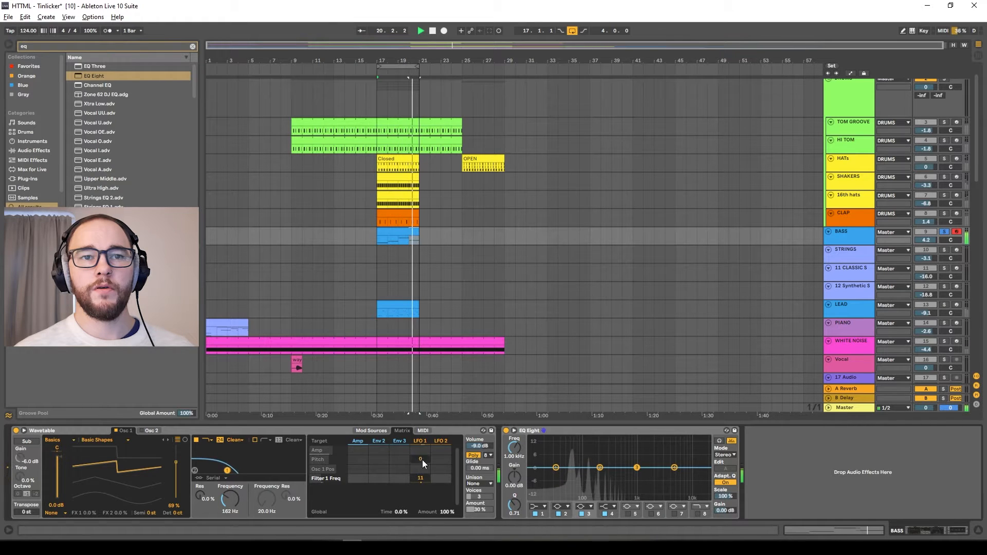
Fine-tune the bass Wavetable with LFO 1 at 0.18 Hz and 68%, filter frequency at 186 Hz and amp release at 904 ms
{"action": "left_click", "coordinate": [420, 441]}
{"action": "key", "text": "space"}
{"action": "key", "text": "space"}
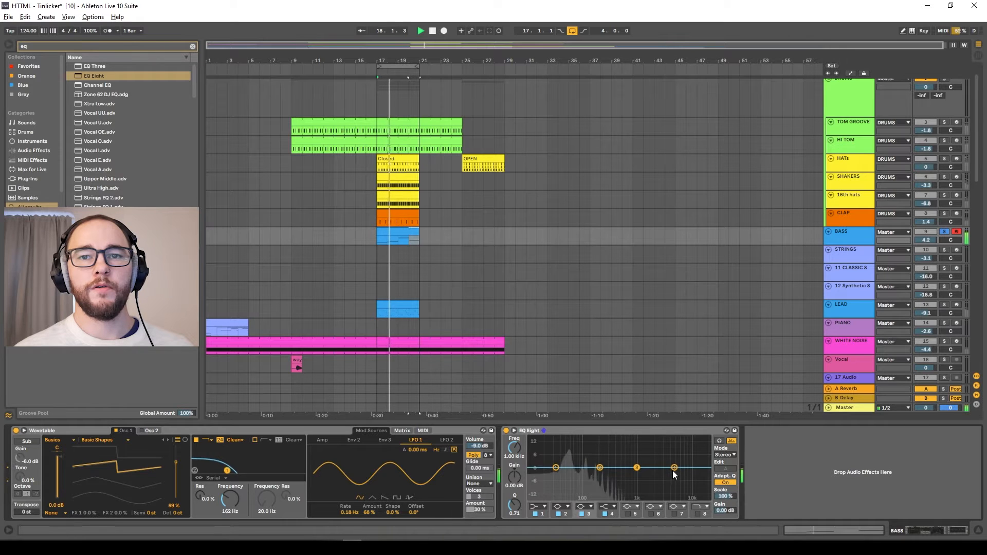
{"action": "key", "text": "space"}
{"action": "left_click", "coordinate": [322, 440]}
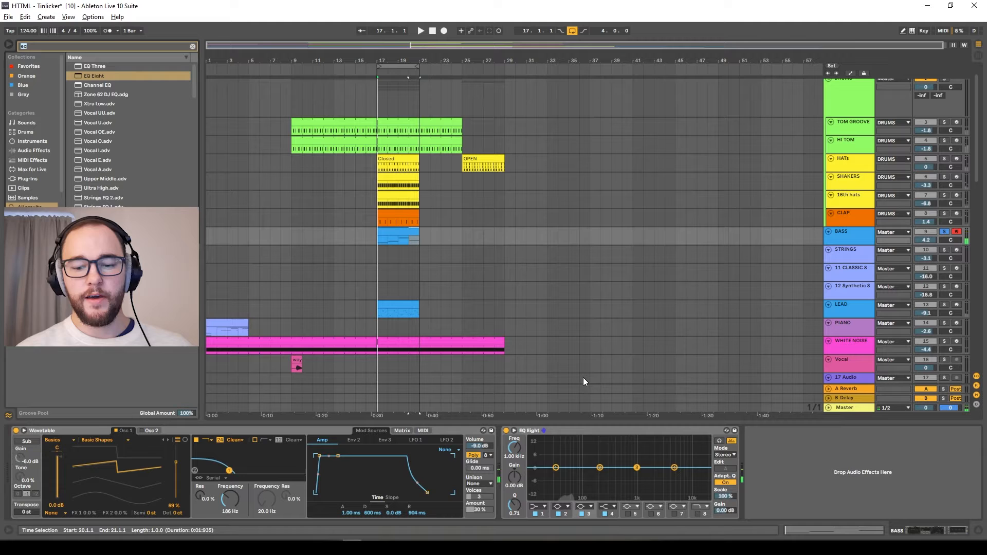
Copy the kick-sidechained Compressor from SHAKERS to the end of the BASS chain, with threshold at -26.3 dB and release at 68.4 ms
{"action": "key", "text": "ctrl+f"}
{"action": "type", "text": "comp"}
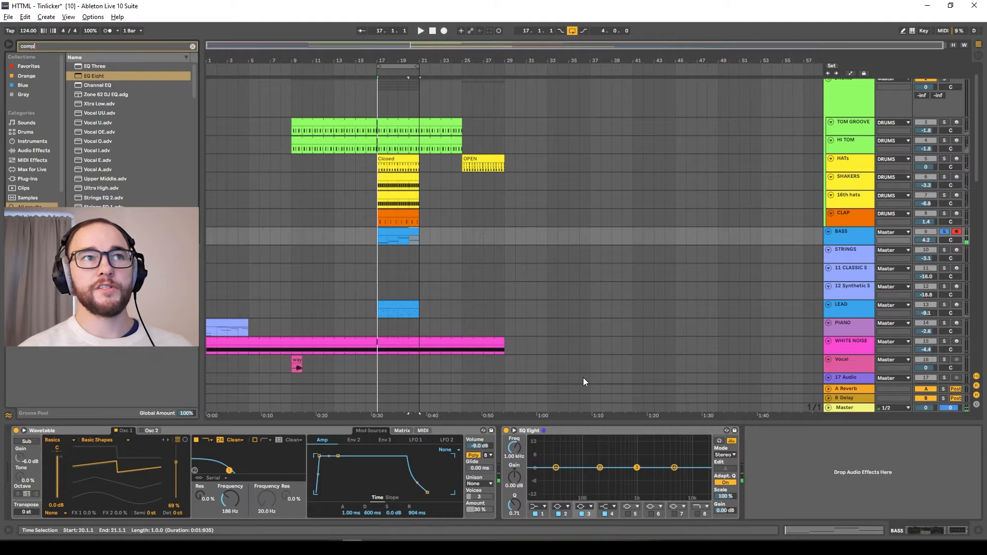
{"action": "left_click", "coordinate": [857, 165]}
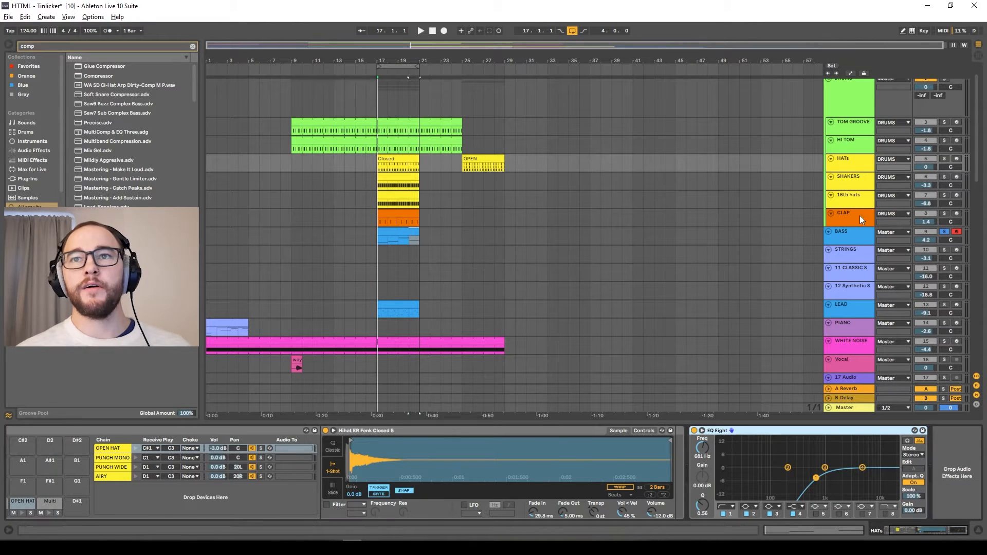
{"action": "left_click", "coordinate": [849, 180]}
{"action": "scroll", "coordinate": [869, 455], "scroll_direction": "right", "scroll_amount": 5}
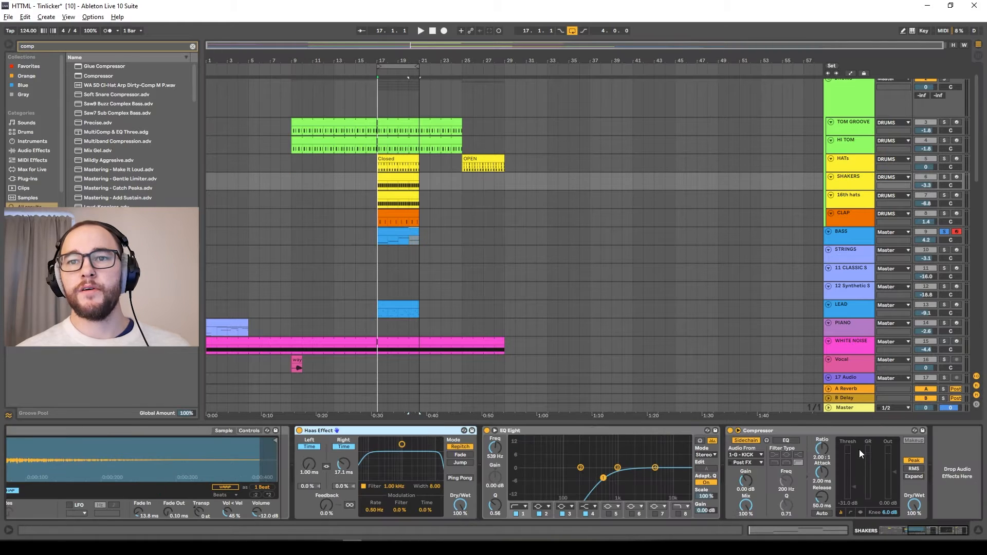
{"action": "left_click", "coordinate": [758, 466]}
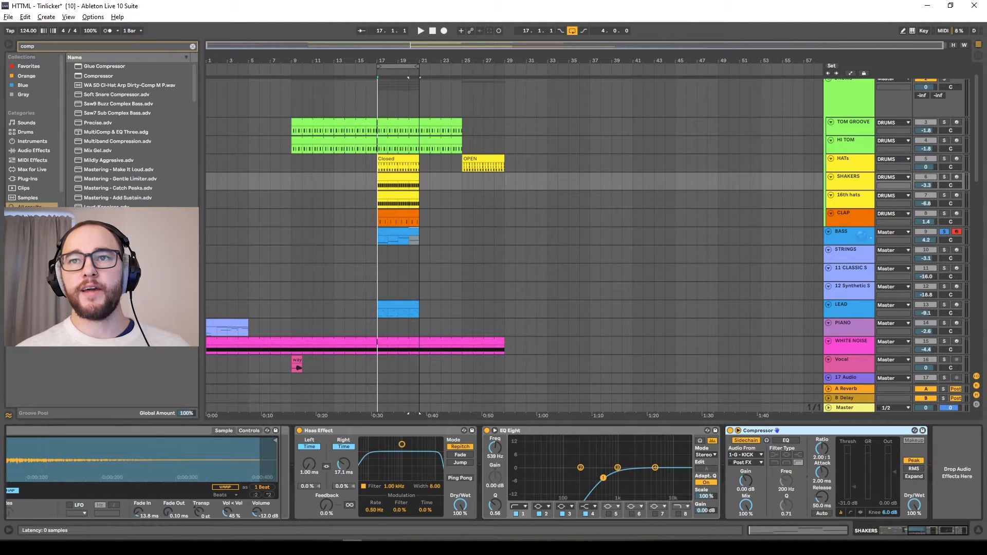
{"action": "left_click", "coordinate": [862, 237]}
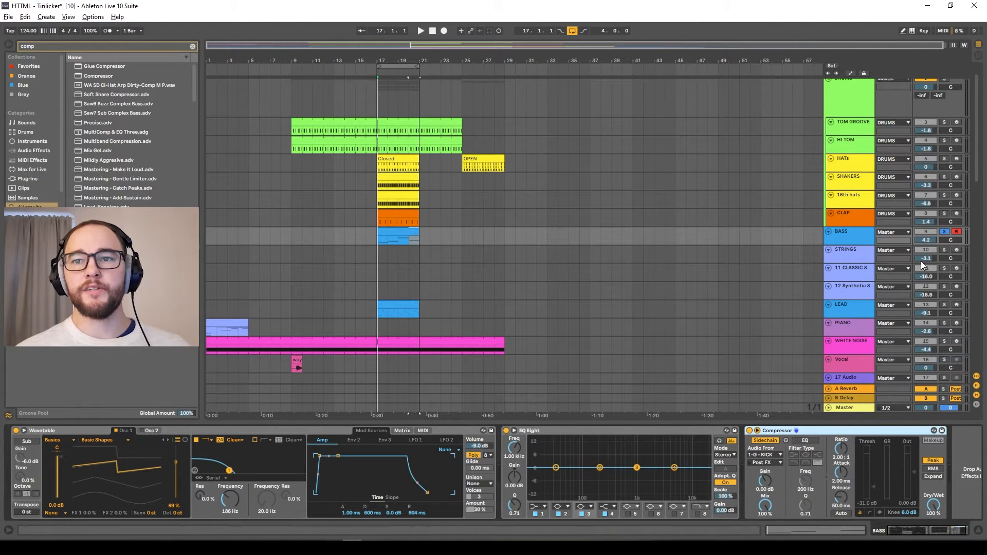
{"action": "key", "text": "space"}
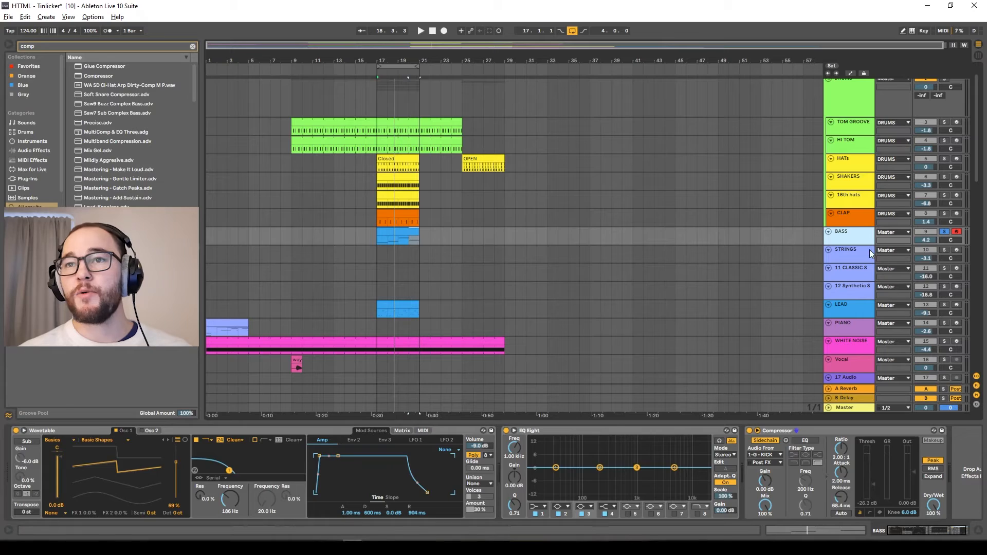
Solo the STRINGS track and add a Reverb after its Synthetic String Pad
{"action": "left_click", "coordinate": [870, 250]}
{"action": "left_click", "coordinate": [945, 250]}
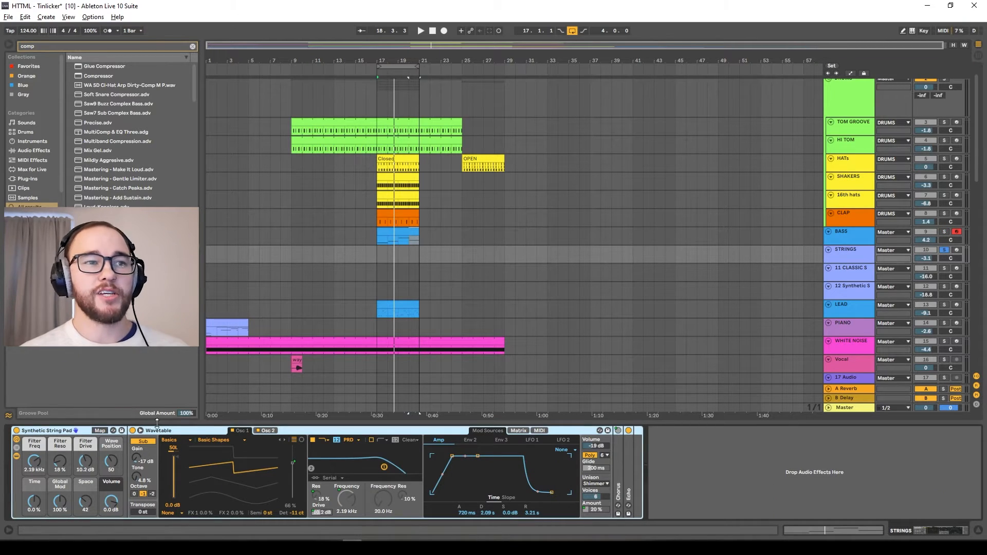
{"action": "left_click", "coordinate": [353, 495]}
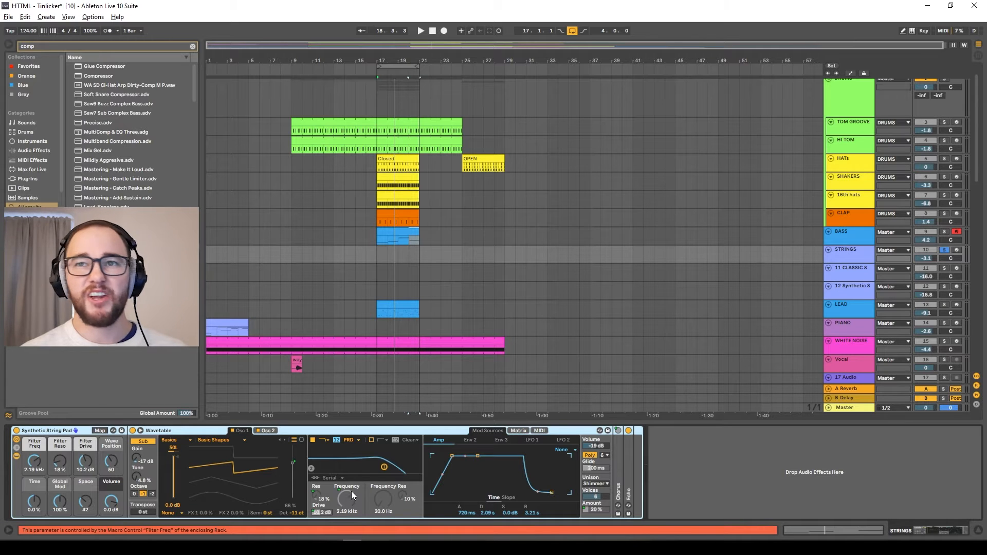
{"action": "key", "text": "ctrl+f"}
{"action": "type", "text": "rev"}
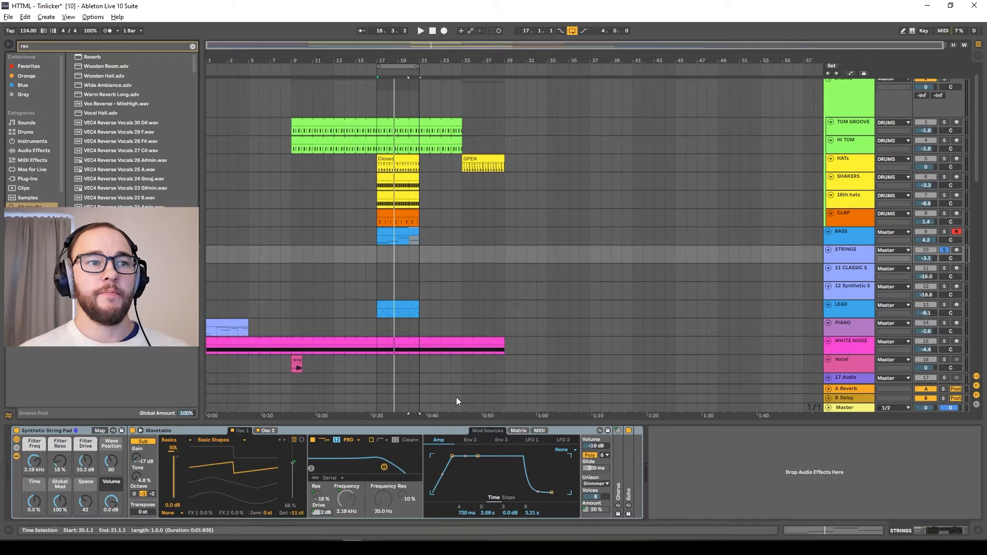
{"action": "key", "text": "Down"}
{"action": "key", "text": "Return"}
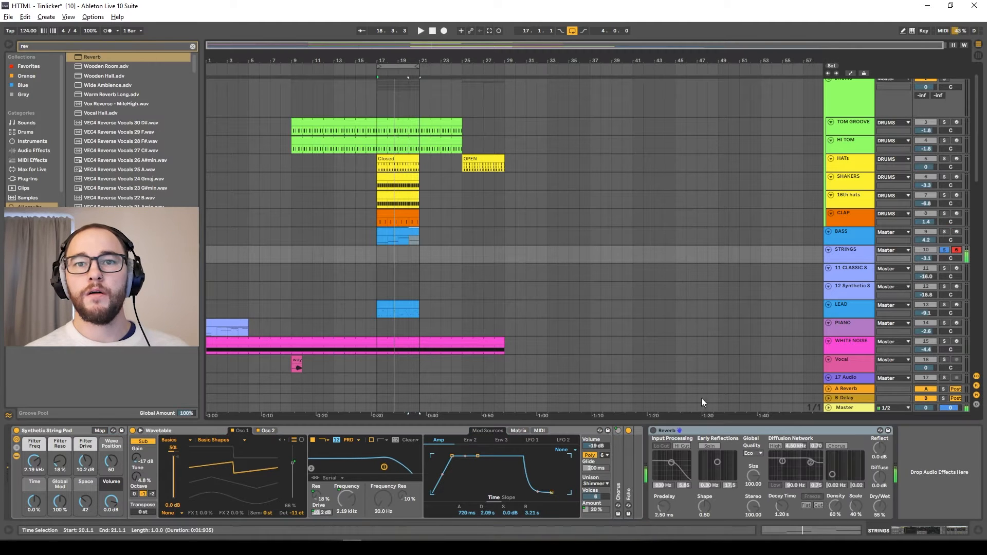
{"action": "left_click", "coordinate": [653, 431]}
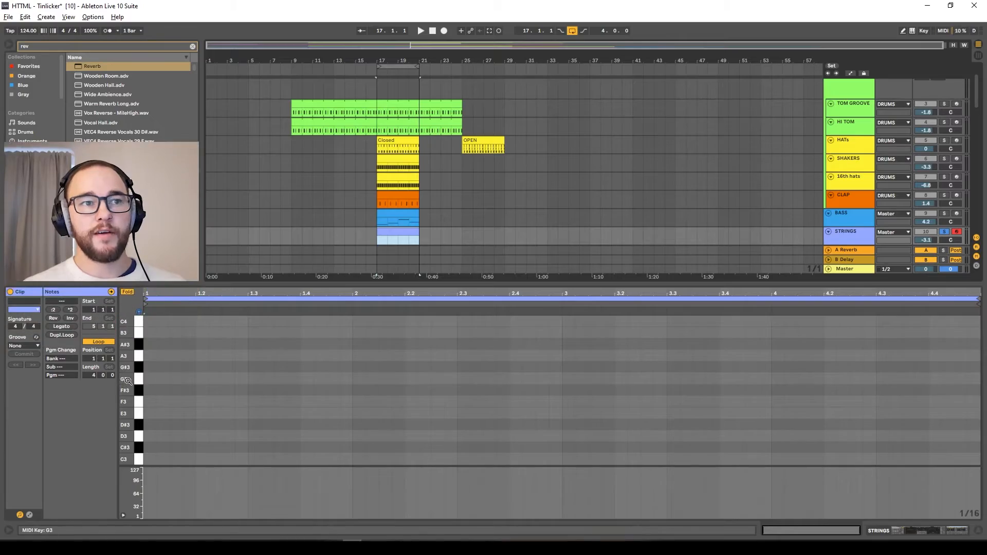
Enter a one-bar G3, A#3 and D4 chord in the STRINGS clip's first bar and transpose it down one octave
{"action": "key", "text": "b"}
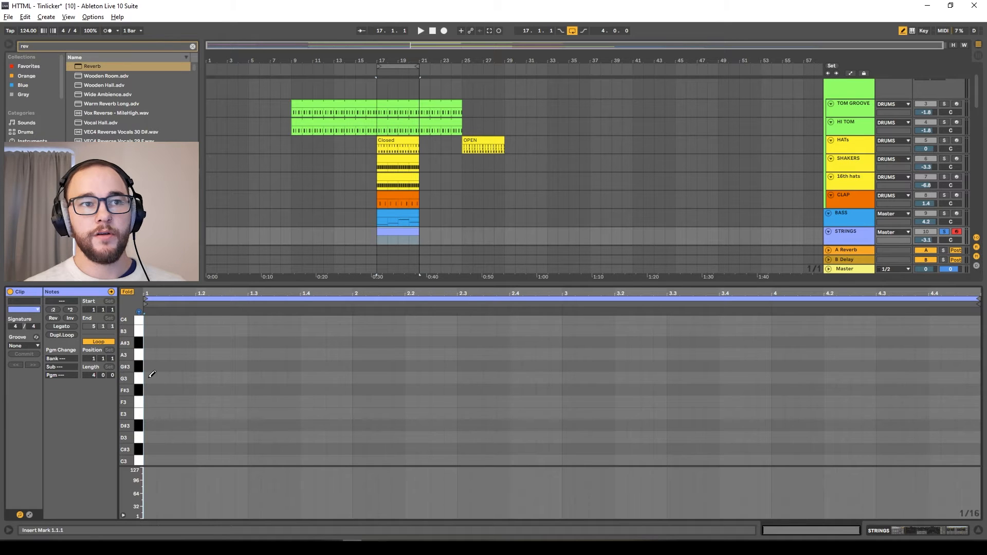
{"action": "left_click", "coordinate": [149, 379]}
{"action": "left_click_drag", "start_coordinate": [155, 379], "coordinate": [353, 379]}
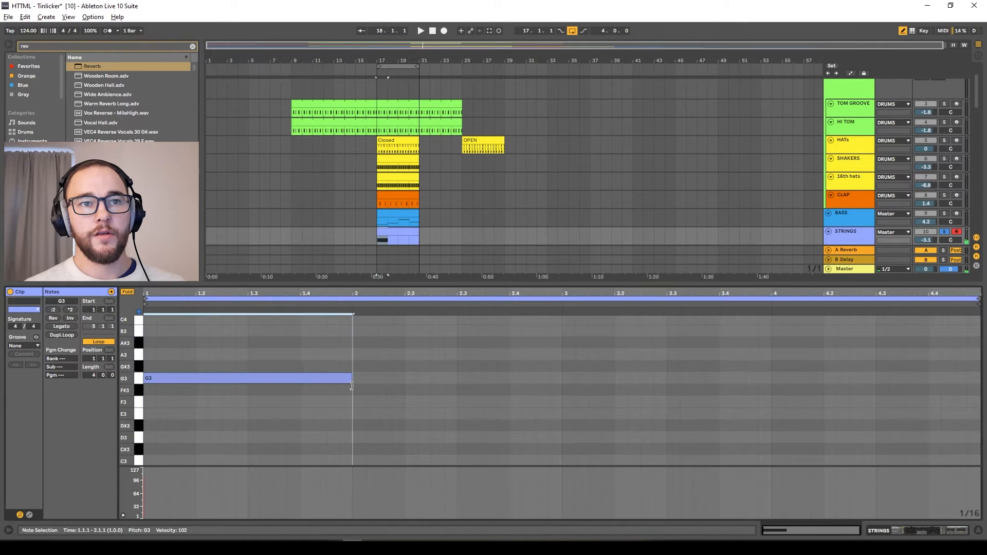
{"action": "key", "text": "b"}
{"action": "left_click_drag", "start_coordinate": [158, 378], "coordinate": [158, 357]}
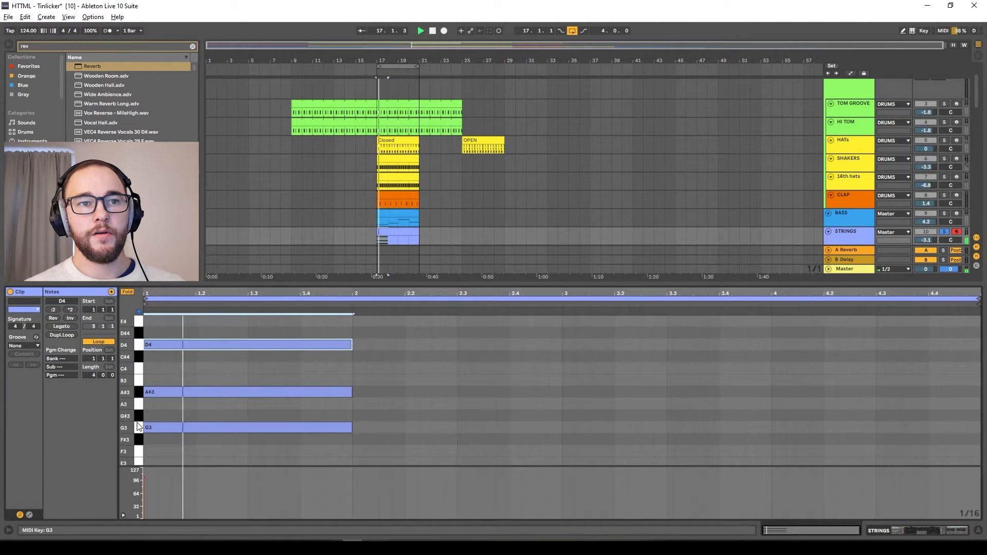
{"action": "key", "text": "ctrl+a"}
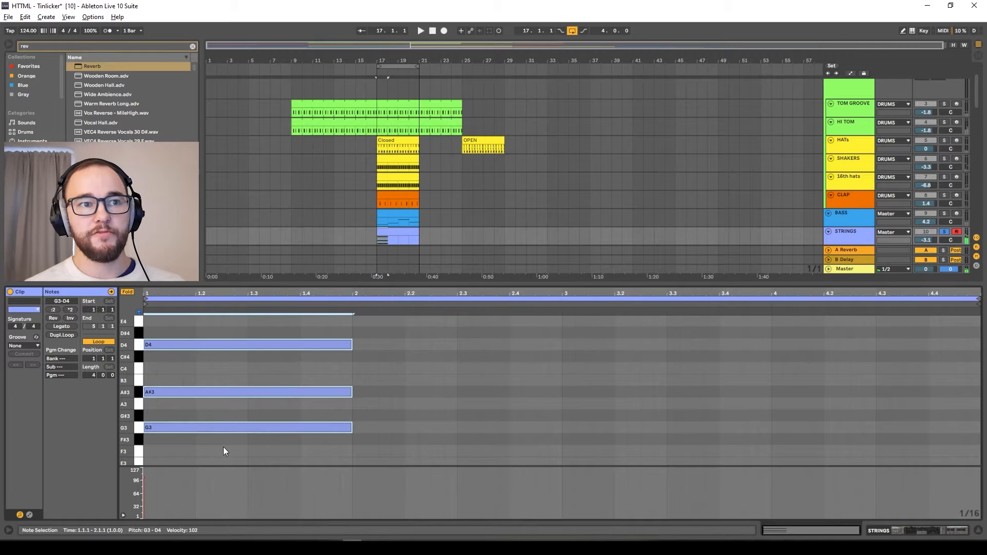
{"action": "key", "text": "shift+Down"}
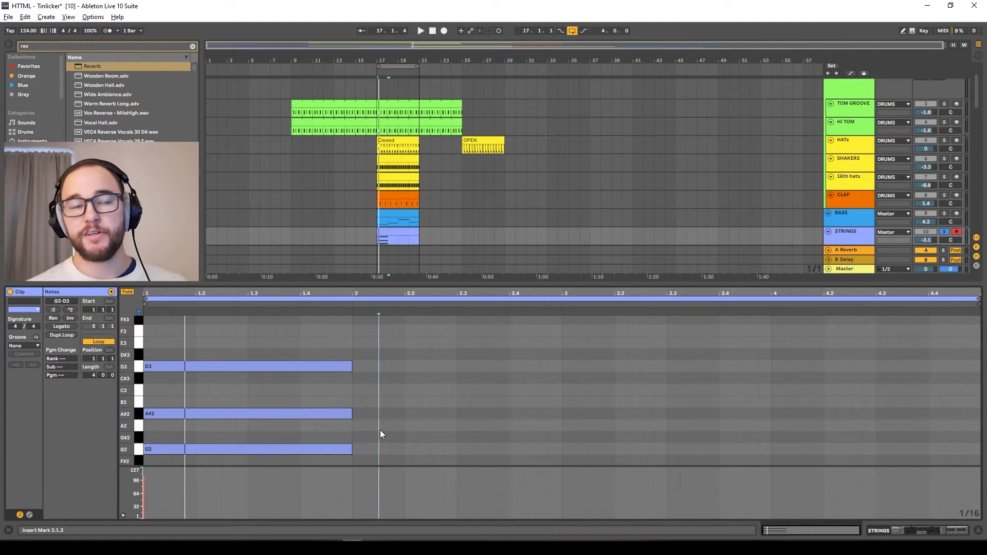
Build a one-bar A#2, D3 and F3 chord in the STRINGS clip's second bar and play it back
{"action": "key", "text": "b"}
{"action": "key", "text": "b"}
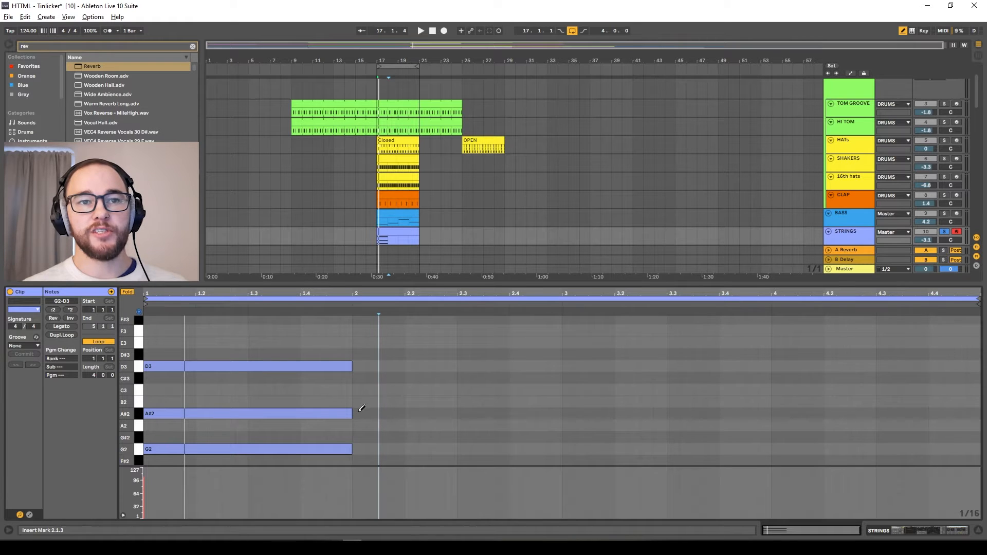
{"action": "key", "text": "b"}
{"action": "left_click", "coordinate": [344, 412]}
{"action": "key", "text": "ctrl+d"}
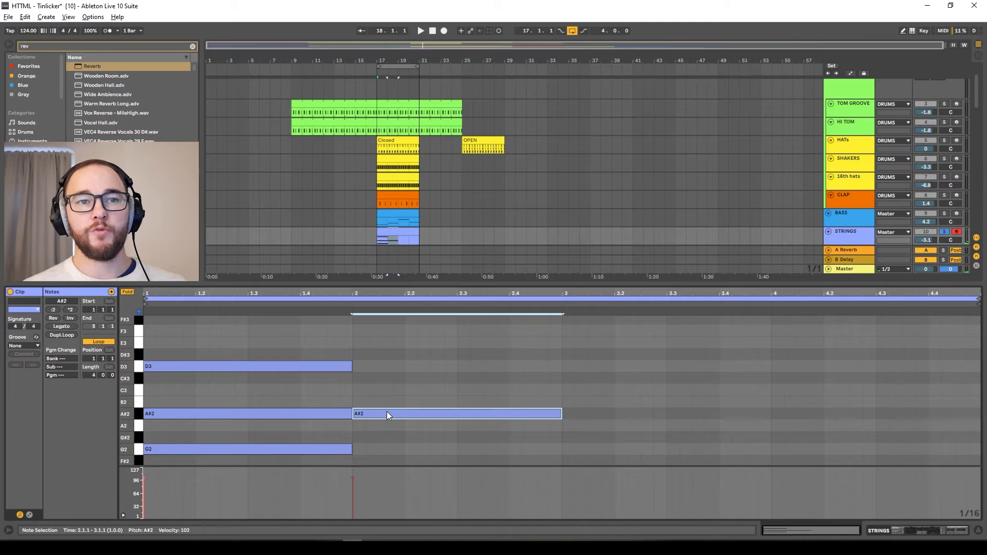
{"action": "left_click_drag", "start_coordinate": [386, 413], "coordinate": [389, 336]}
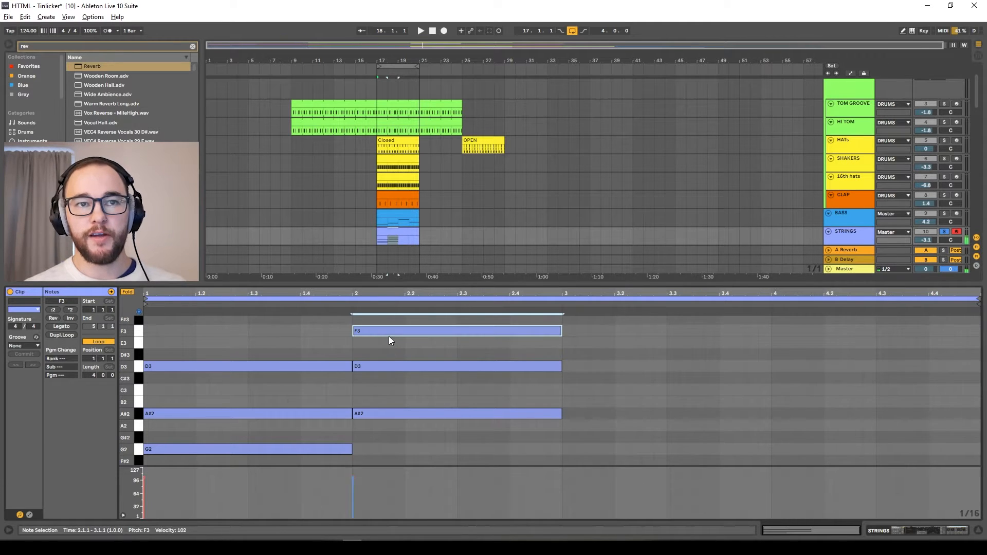
{"action": "key", "text": "space"}
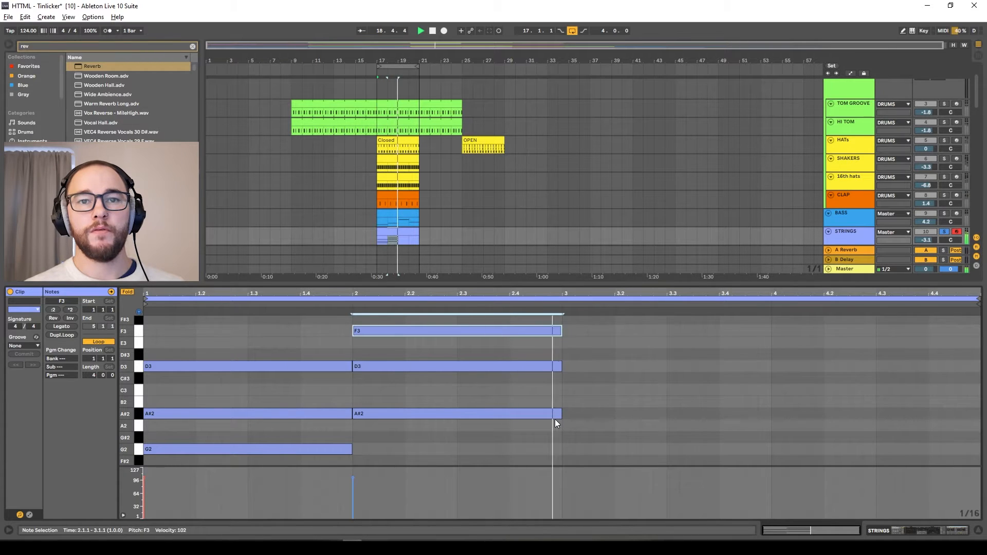
Add a one-bar F2, A2 and C3 chord in the STRINGS clip's third bar
{"action": "left_click", "coordinate": [591, 443]}
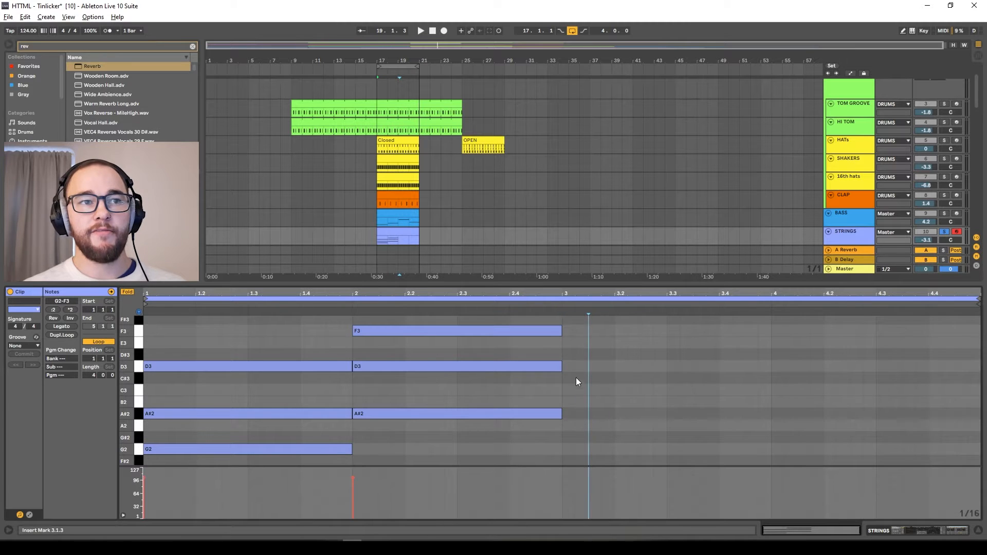
{"action": "scroll", "coordinate": [571, 411], "scroll_direction": "down", "scroll_amount": 2}
{"action": "double_click", "coordinate": [568, 453]}
{"action": "left_click_drag", "start_coordinate": [574, 452], "coordinate": [770, 469]}
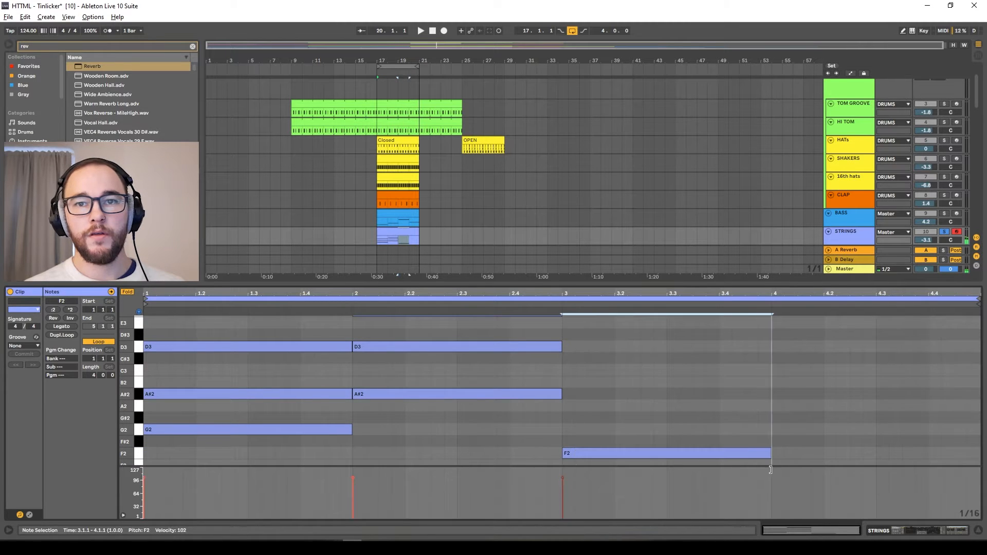
{"action": "left_click_drag", "start_coordinate": [594, 452], "coordinate": [598, 377]}
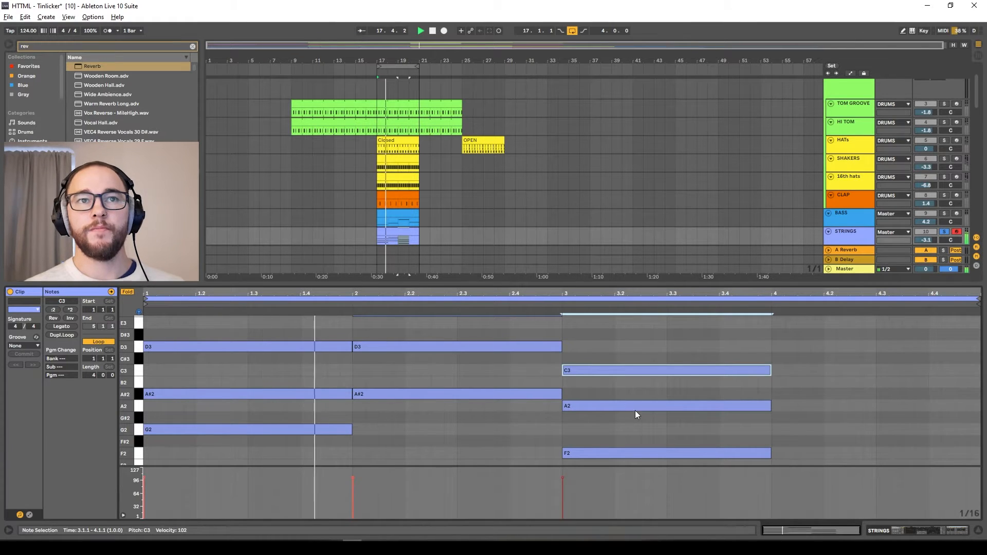
Add a one-bar G2, A#2 and D#3 chord in the STRINGS clip's fourth bar
{"action": "scroll", "coordinate": [635, 406], "scroll_direction": "down", "scroll_amount": 2}
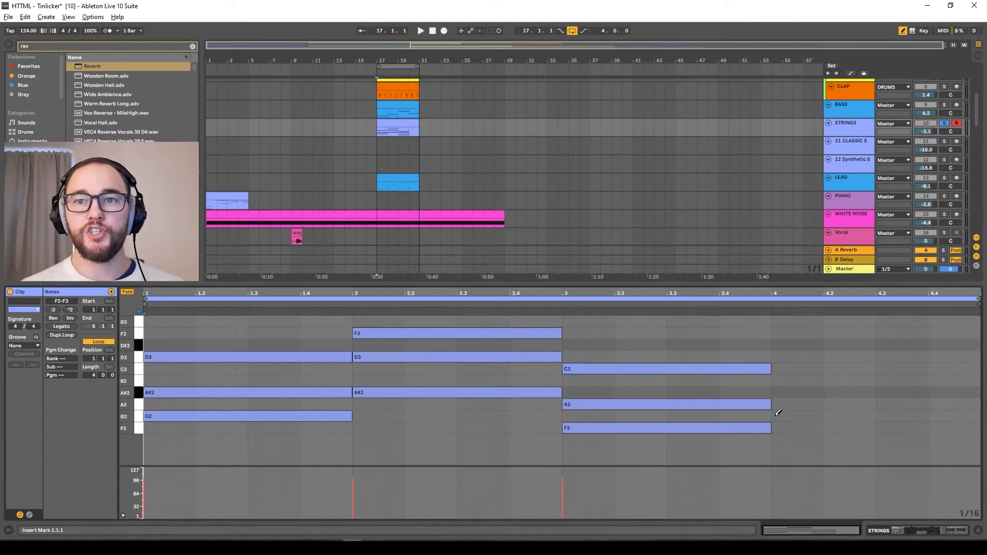
{"action": "left_click_drag", "start_coordinate": [778, 412], "coordinate": [977, 415]}
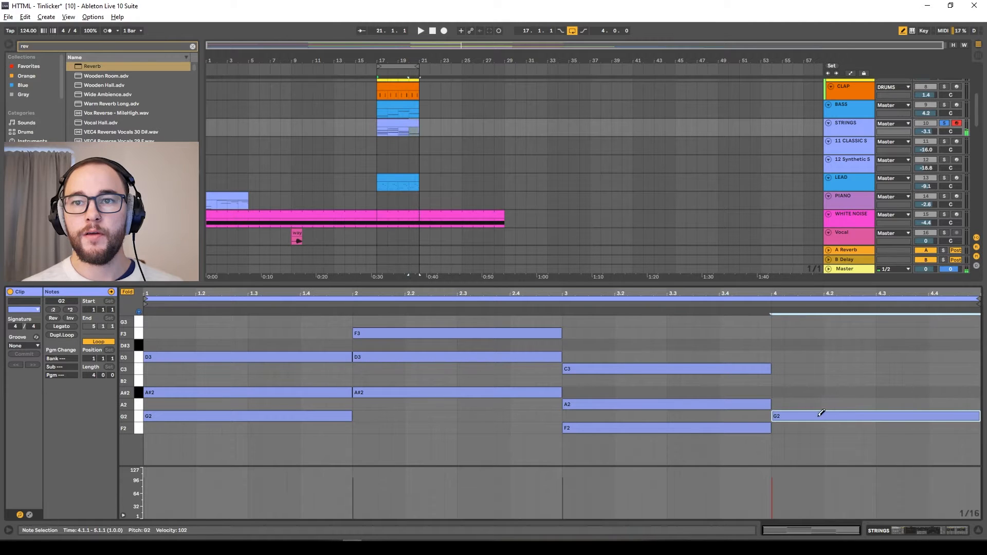
{"action": "key", "text": "b"}
{"action": "left_click_drag", "start_coordinate": [784, 415], "coordinate": [787, 346]}
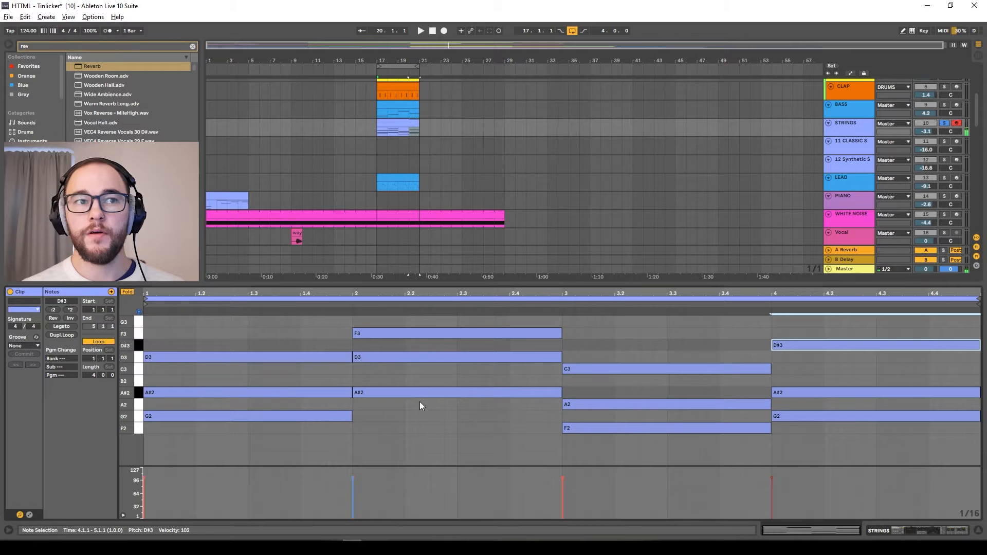
Raise the first bar's G2 and the third bar's F2 by one octave in the STRINGS clip and play it back
{"action": "left_click", "coordinate": [310, 416]}
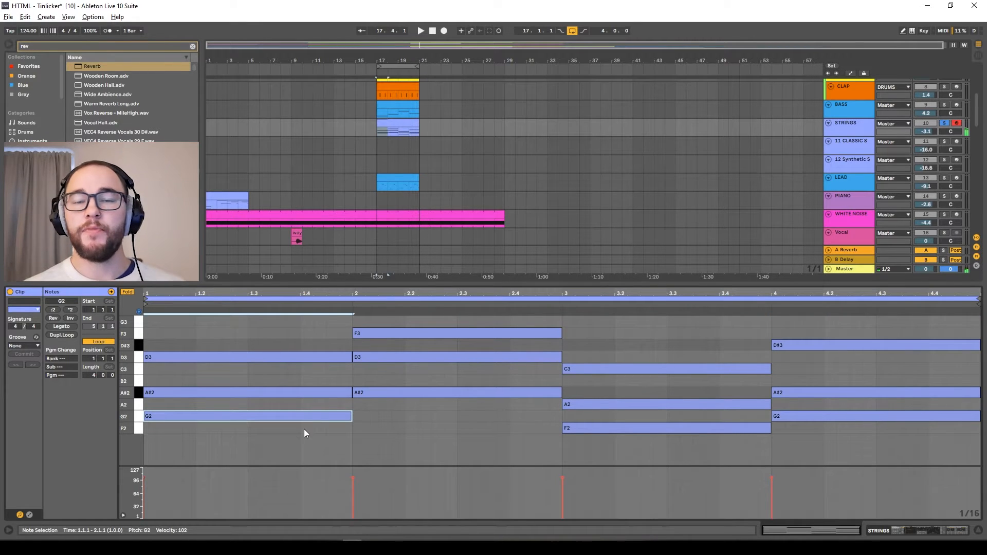
{"action": "key", "text": "shift+Up"}
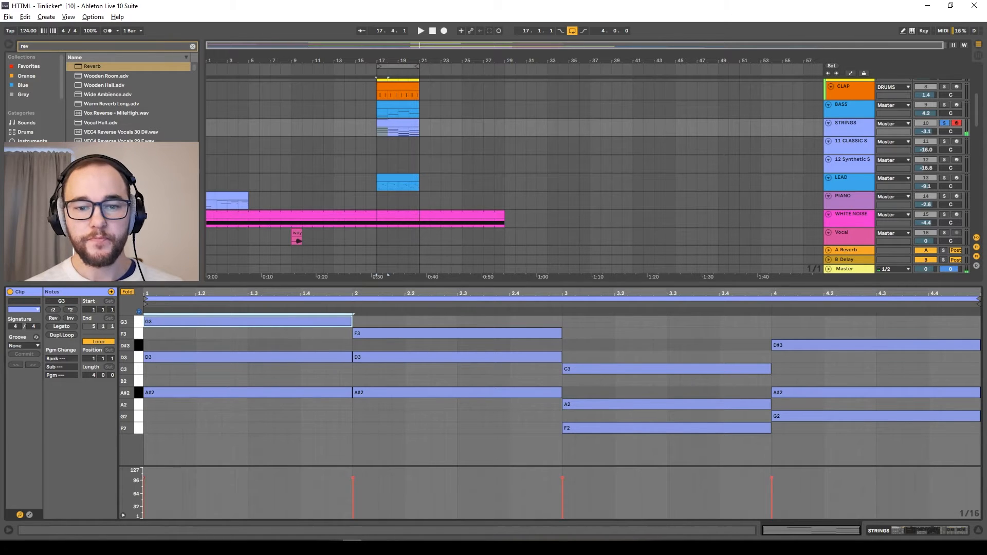
{"action": "left_click", "coordinate": [591, 429]}
{"action": "key", "text": "shift+Up"}
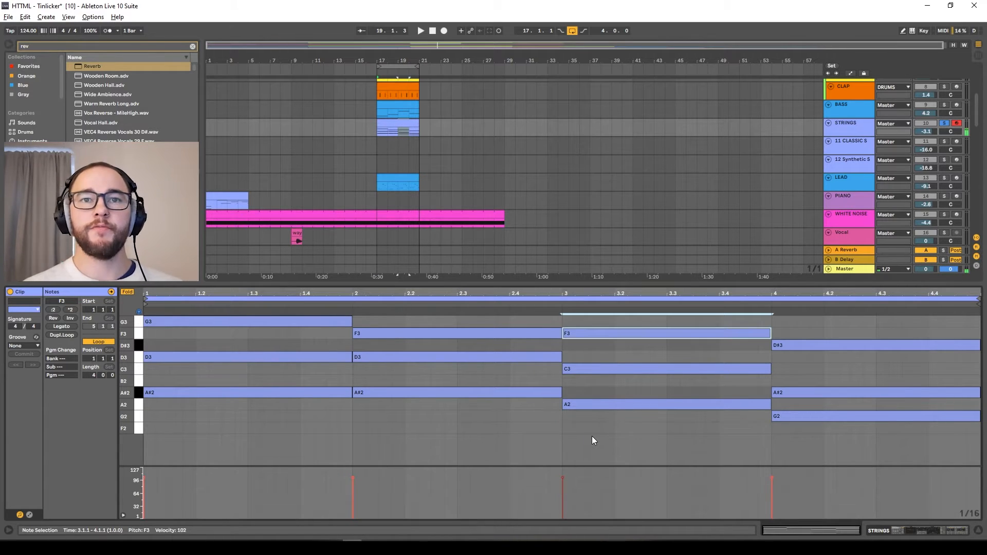
{"action": "key", "text": "space"}
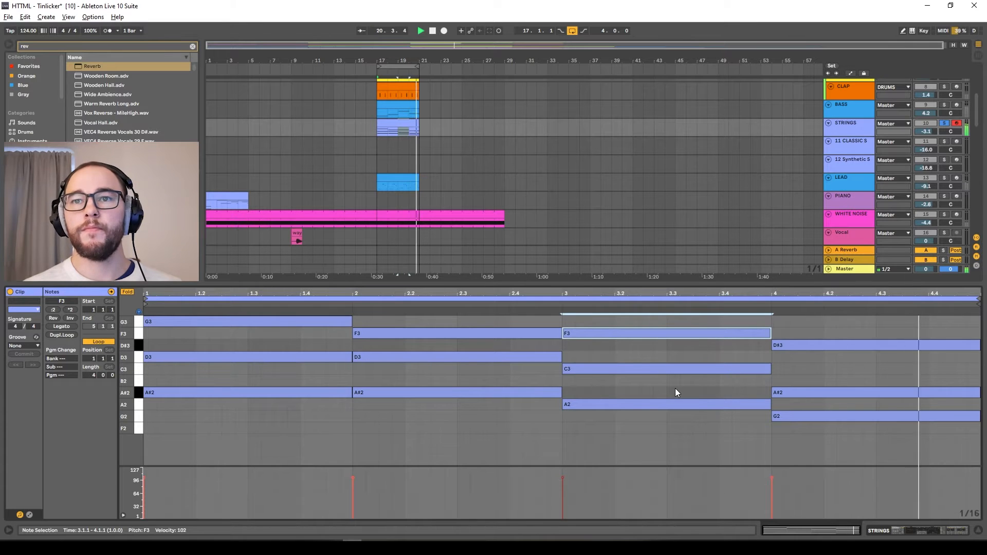
Set the Global Quality of the STRINGS track's Reverb to High and play the loop
{"action": "left_click", "coordinate": [857, 133]}
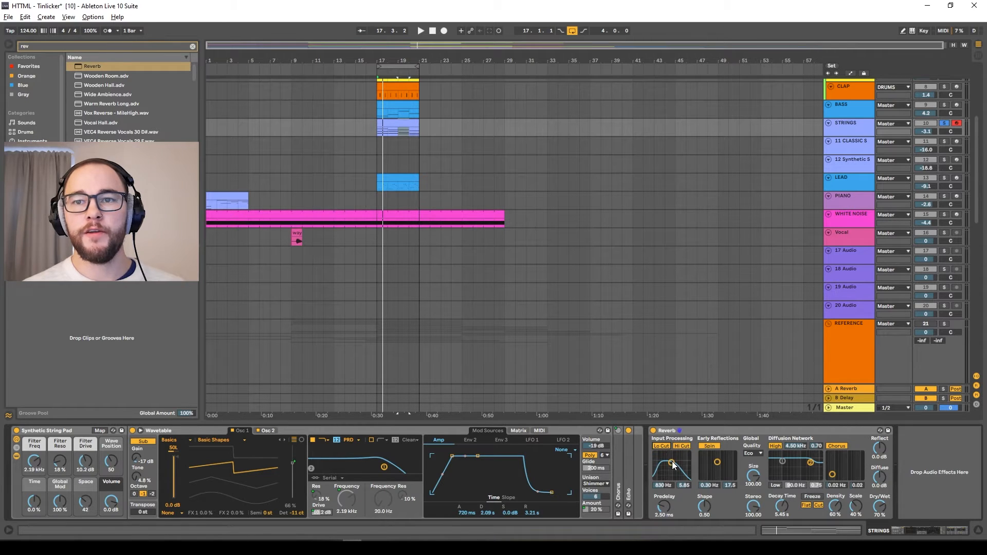
{"action": "left_click", "coordinate": [760, 454]}
{"action": "left_click", "coordinate": [753, 474]}
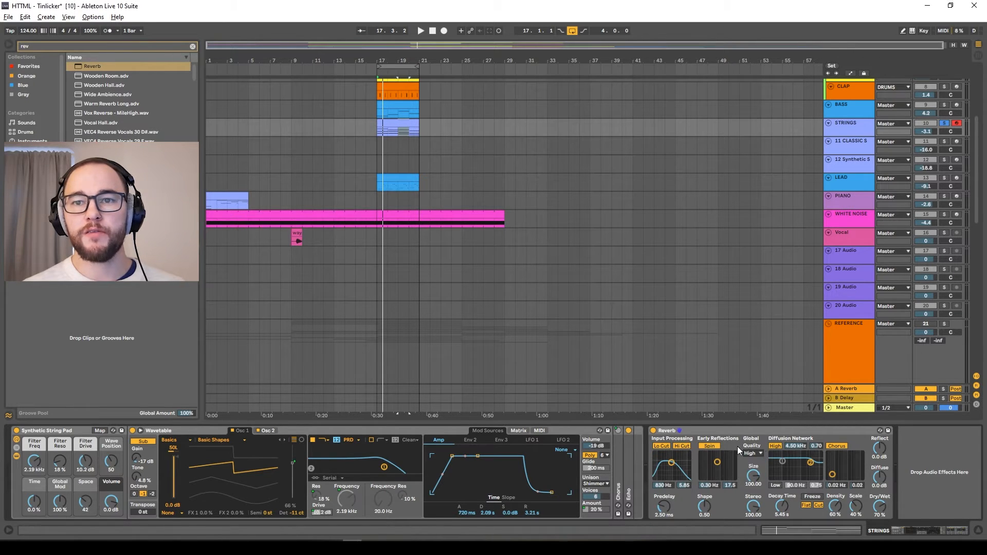
{"action": "key", "text": "space"}
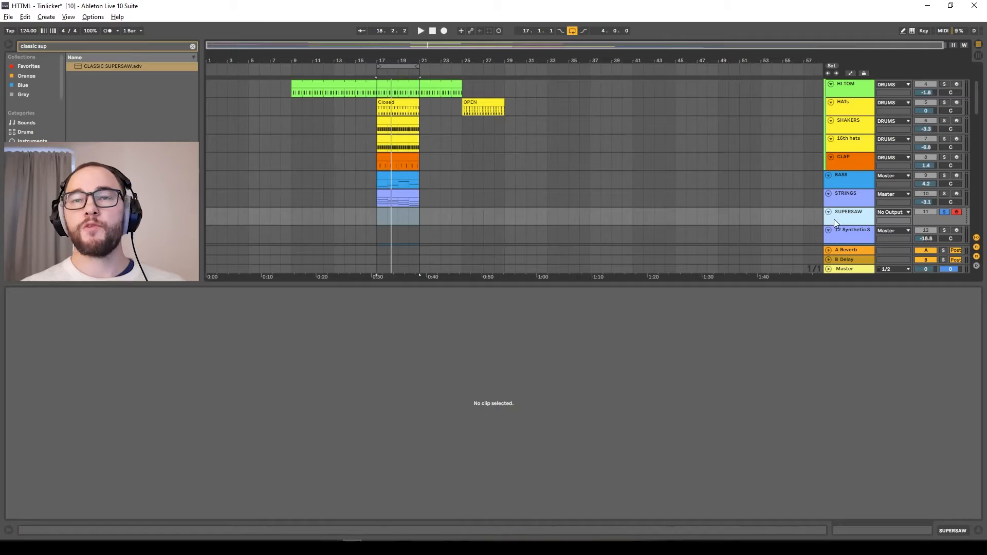
Paste the STRINGS chord clip onto the SUPERSAW track at bar 17 and transpose all its notes down one octave
{"action": "key", "text": "ctrl+v"}
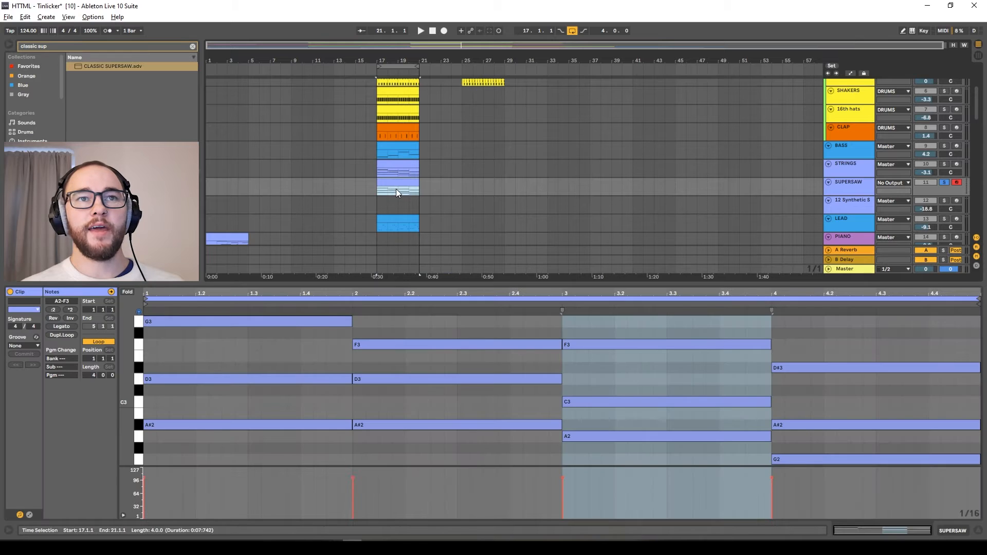
{"action": "left_click", "coordinate": [292, 362]}
{"action": "key", "text": "ctrl+a"}
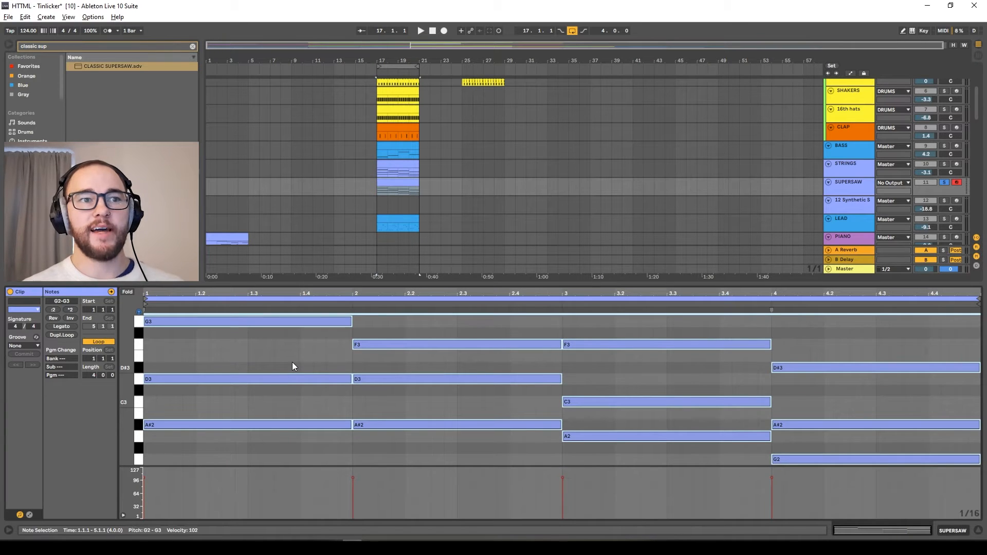
{"action": "key", "text": "shift+Down"}
Load Wavetable on SUPERSAW with Basic Shapes at 66% for oscillator 1 and 65% for oscillator 2, the latter at +12 semitones and -9.8 dB
{"action": "left_click", "coordinate": [167, 45]}
{"action": "type", "text": "wave"}
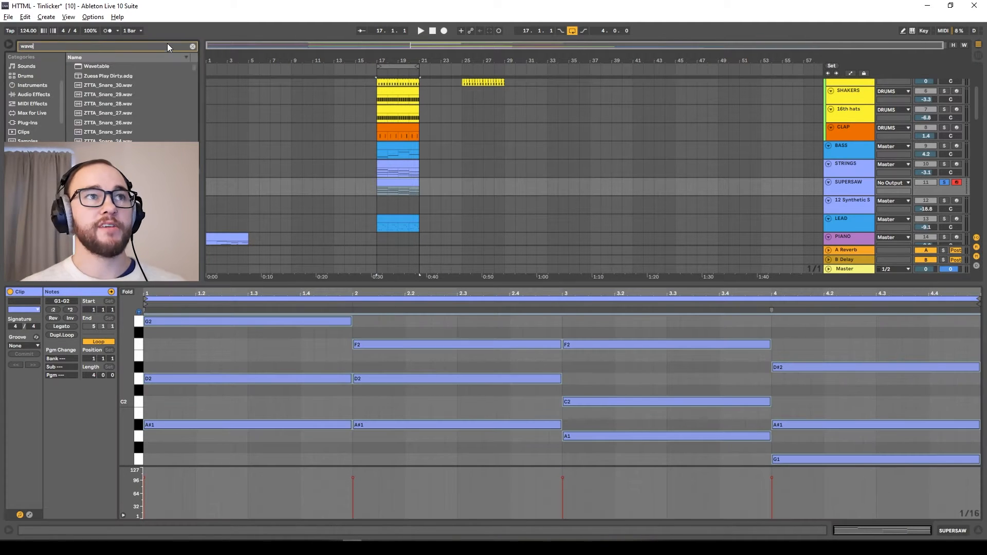
{"action": "left_click", "coordinate": [96, 66]}
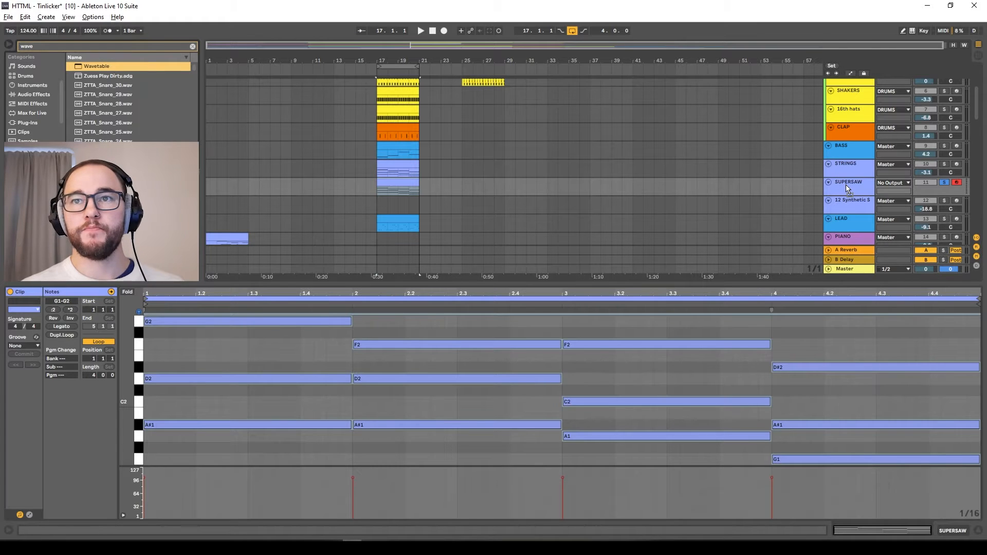
{"action": "left_click_drag", "start_coordinate": [846, 186], "coordinate": [847, 186]}
{"action": "left_click_drag", "start_coordinate": [115, 496], "coordinate": [115, 477]}
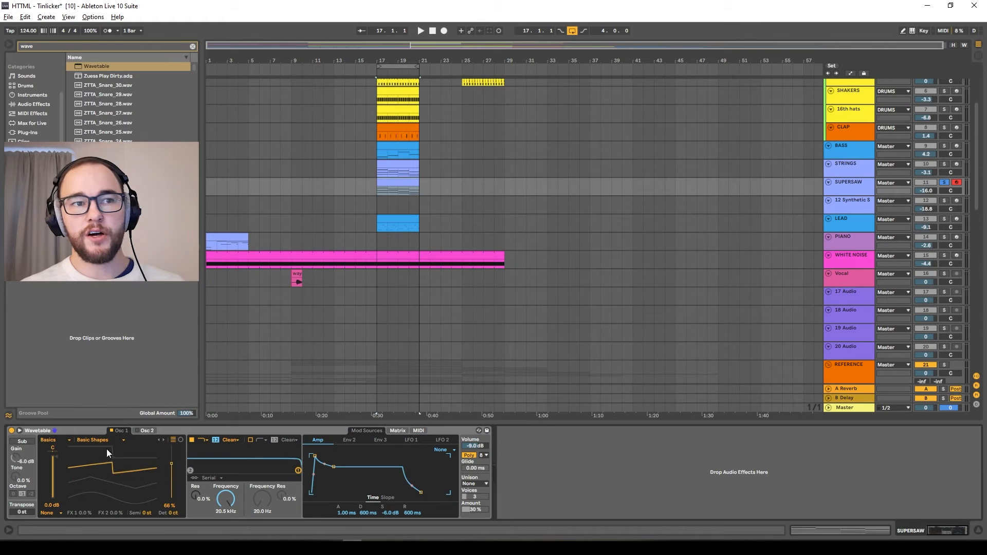
{"action": "left_click", "coordinate": [137, 431]}
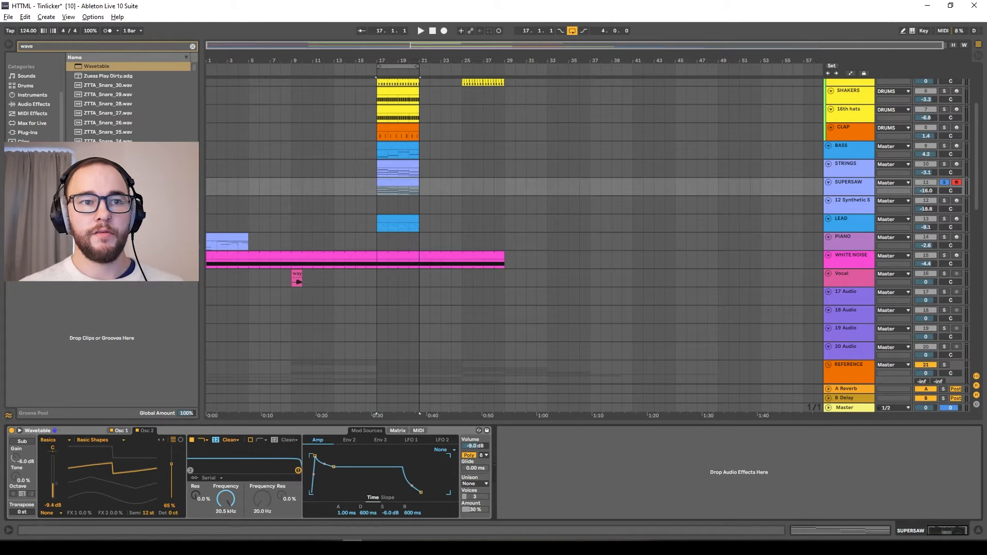
Set Wavetable's amp sustain to 0.0 dB and release to 2.49 s, with Classic unison at 7 voices and 23% amount, while auditioning
{"action": "double_click", "coordinate": [399, 513]}
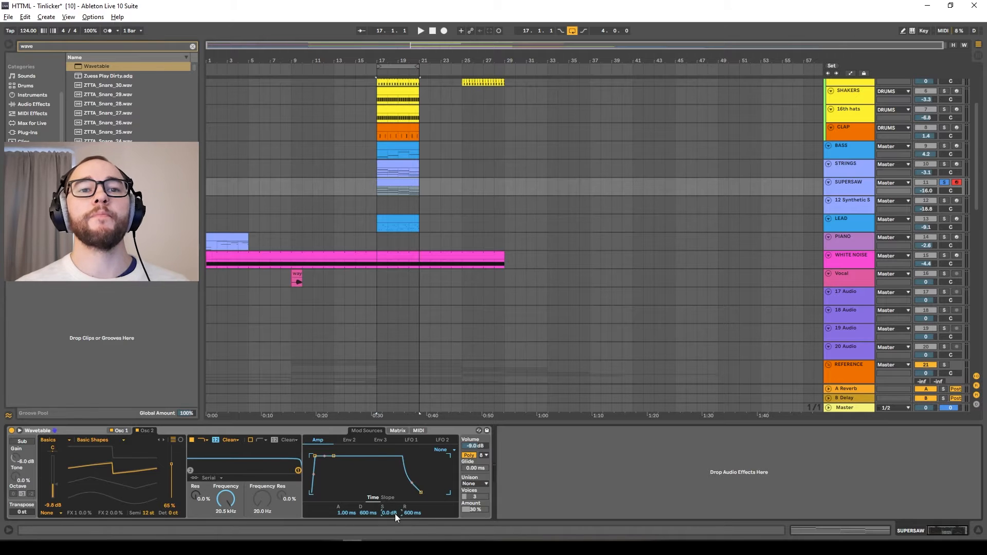
{"action": "left_click", "coordinate": [484, 439]}
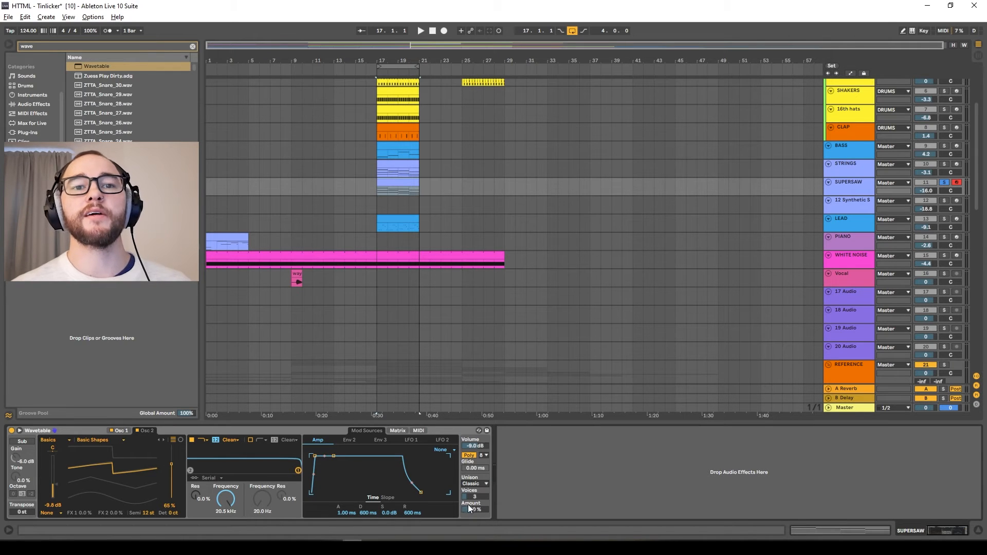
{"action": "key", "text": "space"}
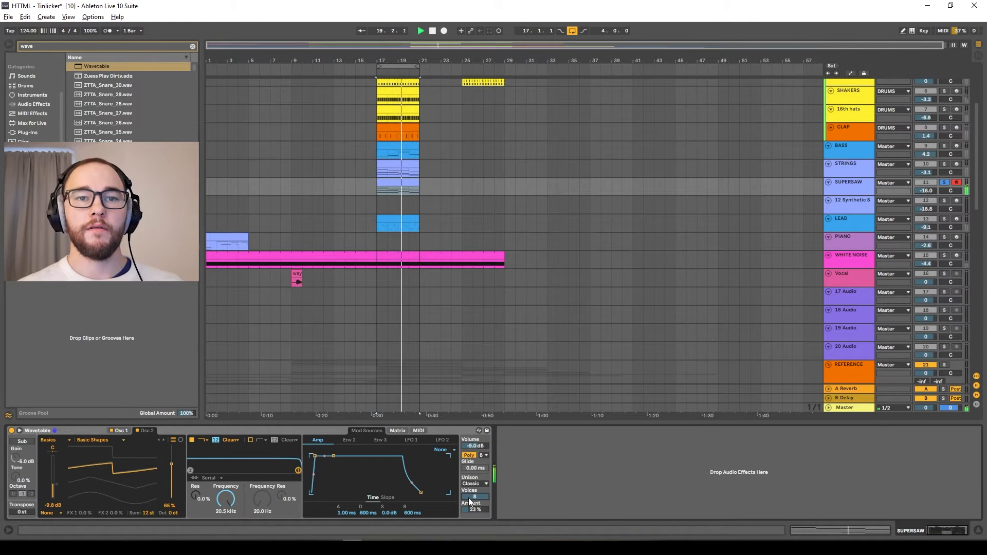
{"action": "left_click_drag", "start_coordinate": [469, 501], "coordinate": [473, 503]}
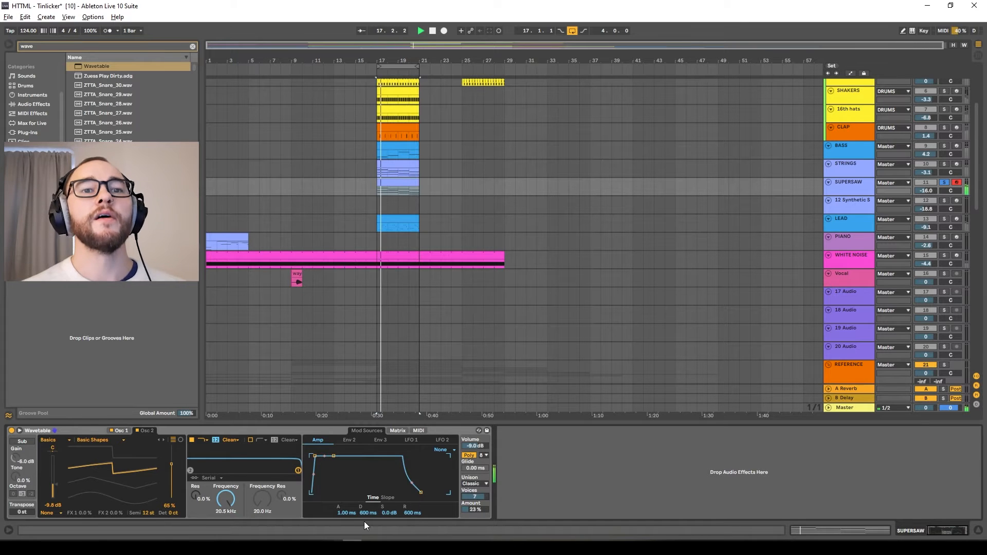
{"action": "left_click_drag", "start_coordinate": [410, 513], "coordinate": [410, 493]}
{"action": "key", "text": "space"}
{"action": "key", "text": "space"}
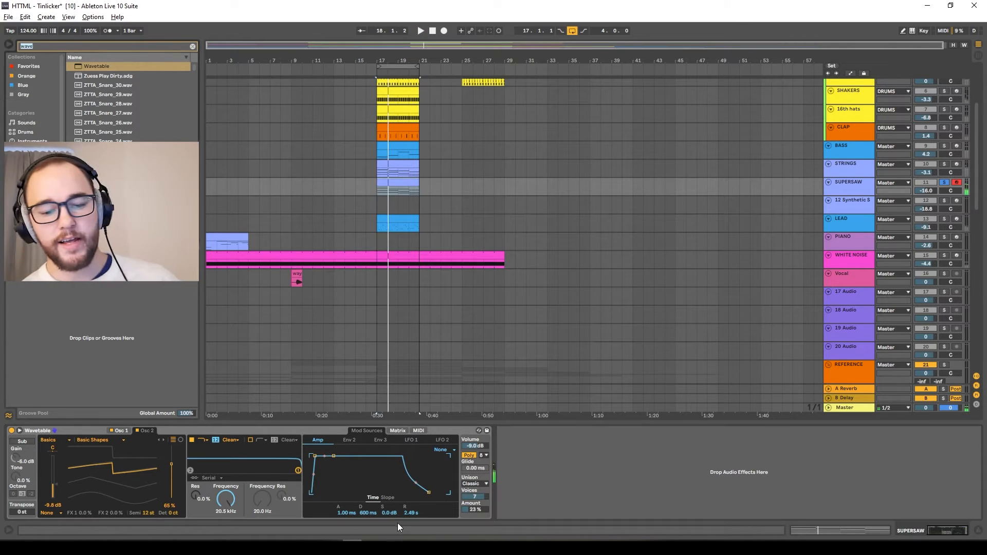
Find Reverb in the browser, add a Reverb after the SUPERSAW track's Wavetable and lower its Dry/Wet
{"action": "key", "text": "ctrl+f"}
{"action": "type", "text": "rev"}
{"action": "left_click_drag", "start_coordinate": [96, 65], "coordinate": [856, 163]}
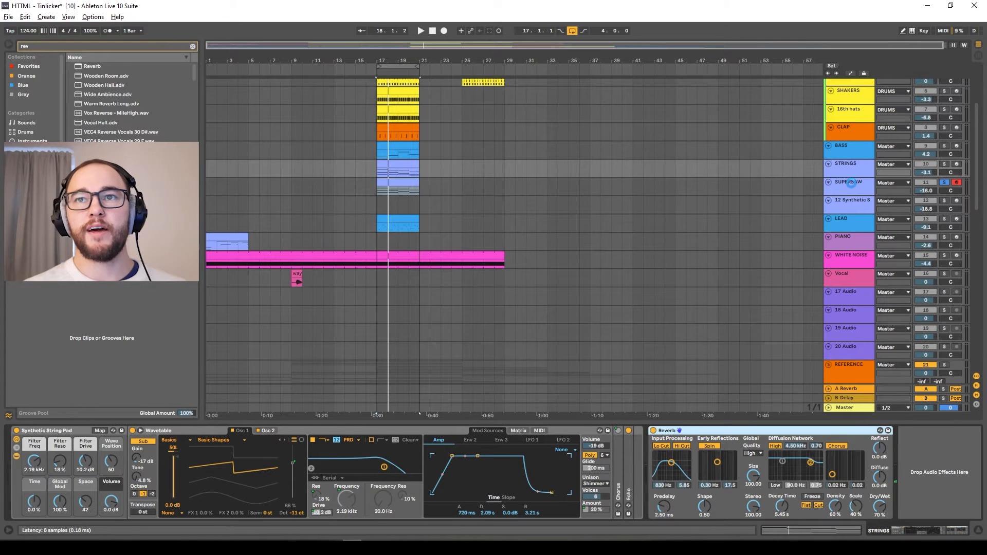
{"action": "left_click", "coordinate": [849, 182]}
{"action": "left_click_drag", "start_coordinate": [729, 507], "coordinate": [728, 522]}
Play STRINGS and SUPERSAW soloed together and pan them to 18L and 20R respectively
{"action": "key", "text": "space"}
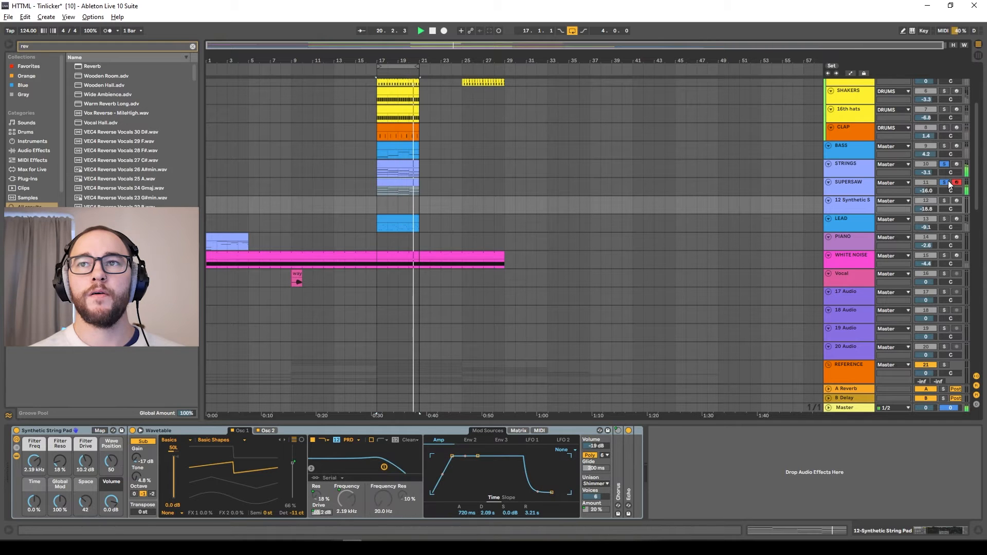
{"action": "left_click_drag", "start_coordinate": [951, 171], "coordinate": [951, 181]}
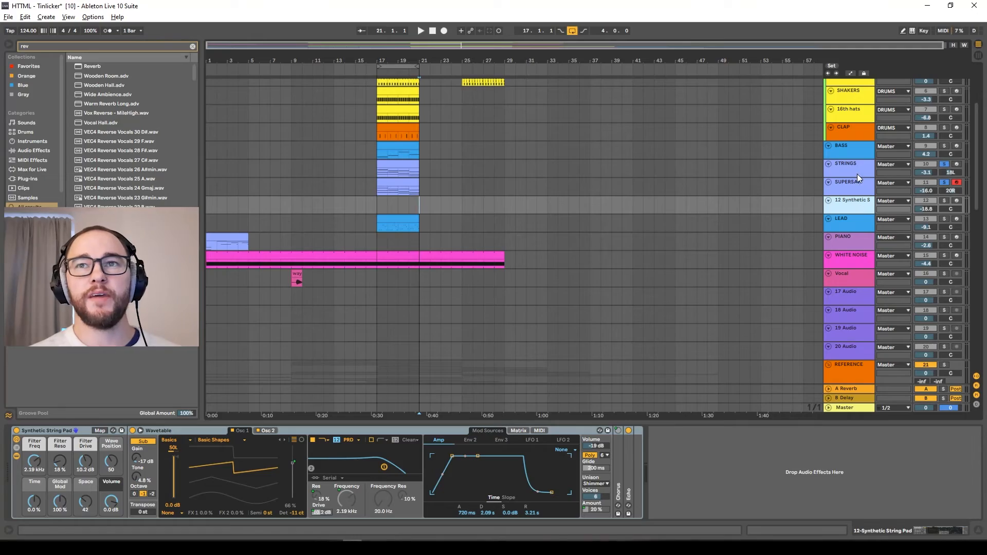
Duplicate the STRINGS track below SUPERSAW in place of the spare Synthetic String Pad track and rename the copy HI STRI
{"action": "left_click", "coordinate": [854, 174]}
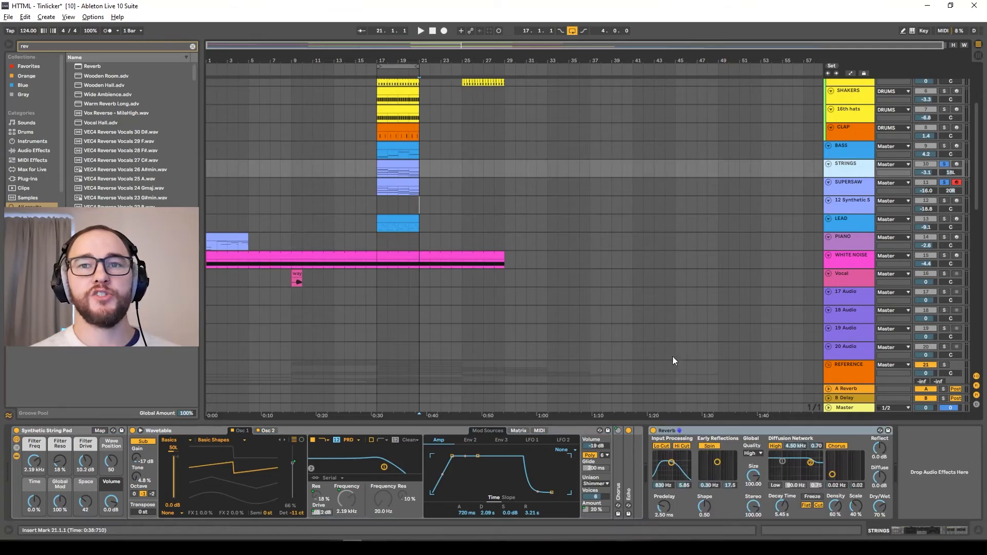
{"action": "left_click_drag", "start_coordinate": [850, 174], "coordinate": [857, 206]}
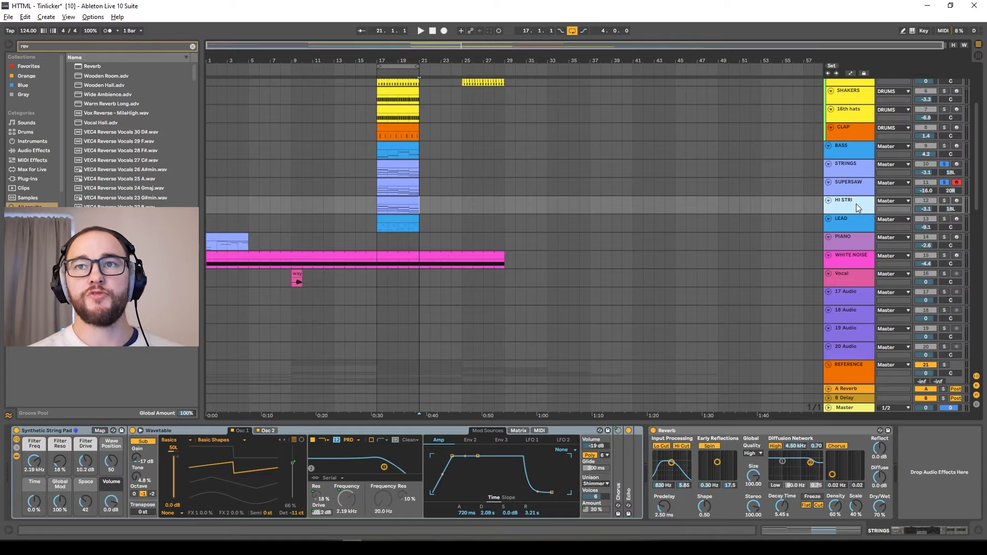
Reduce the HI STRING clip to its opening top note, G3, and stretch that note across all four bars
{"action": "double_click", "coordinate": [411, 206]}
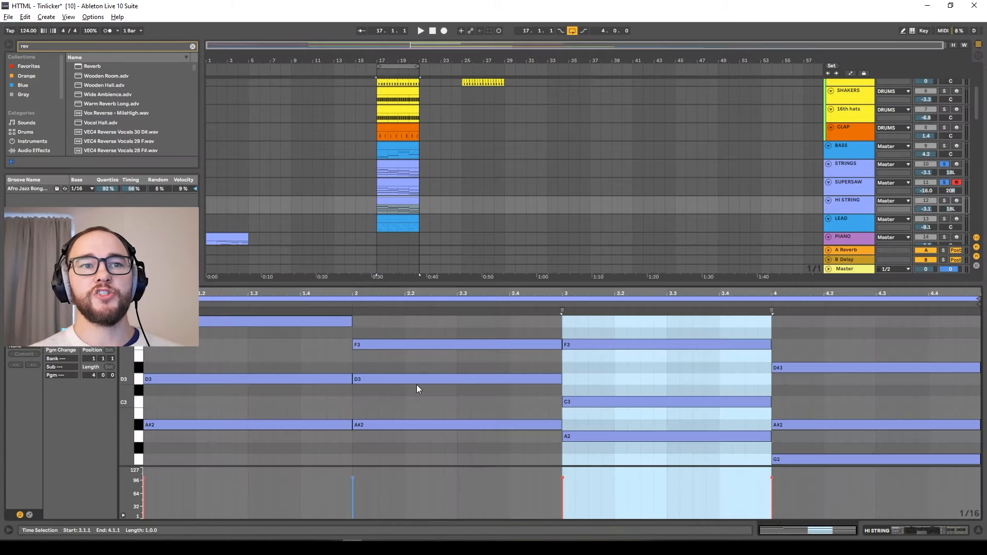
{"action": "left_click_drag", "start_coordinate": [801, 476], "coordinate": [810, 478]}
{"action": "key", "text": "Delete"}
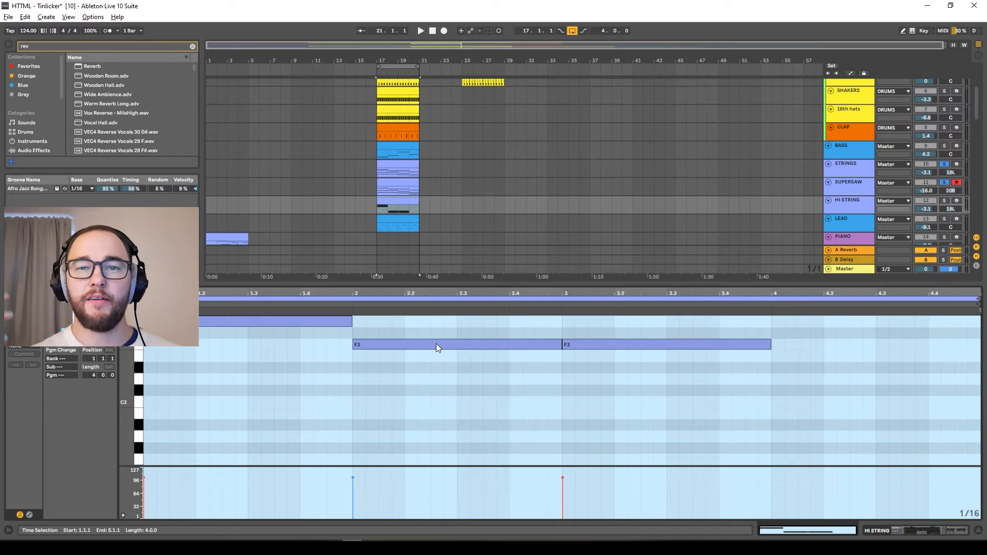
{"action": "left_click_drag", "start_coordinate": [719, 380], "coordinate": [264, 329]}
{"action": "key", "text": "Delete"}
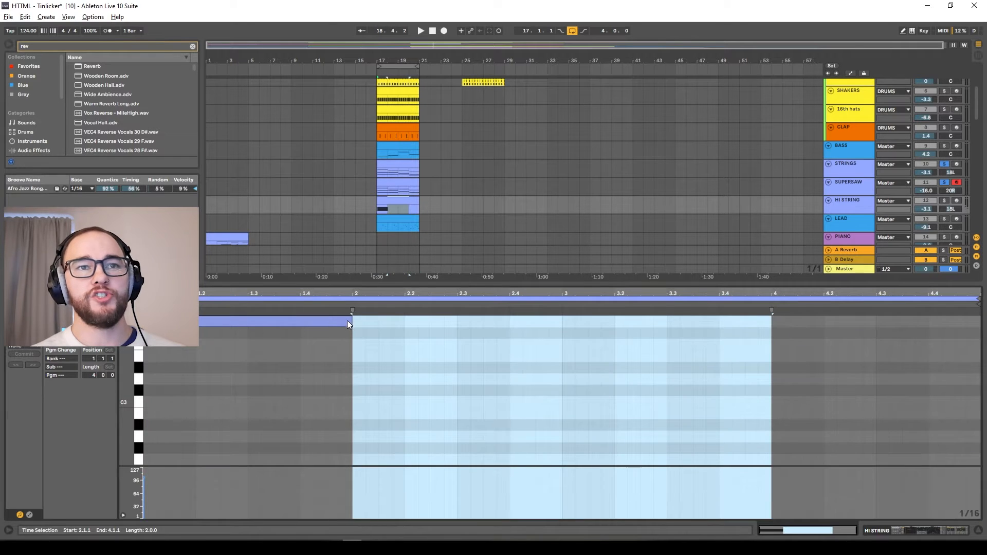
{"action": "left_click_drag", "start_coordinate": [348, 321], "coordinate": [980, 322]}
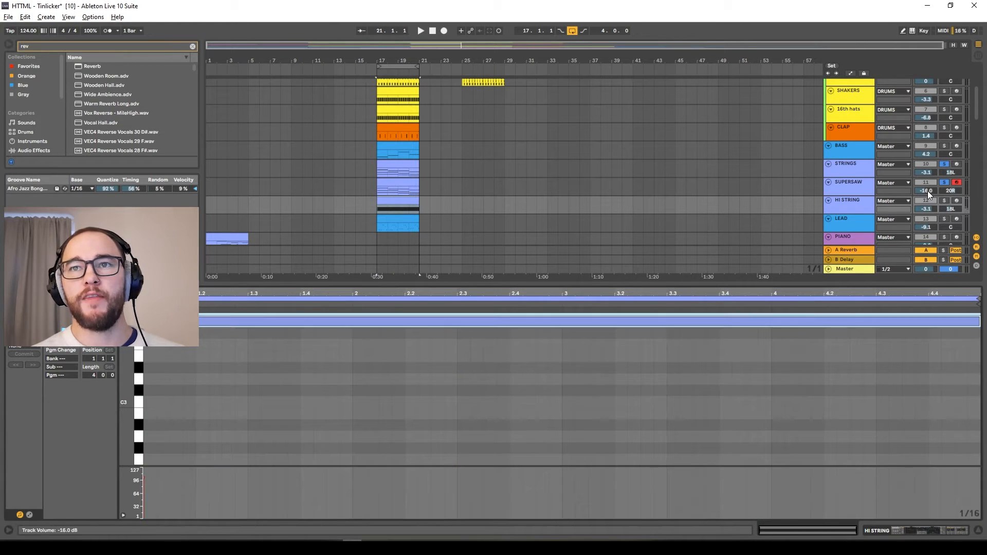
Audition the HI STRING track soloed and transpose its sustained note up one octave to G4
{"action": "left_click", "coordinate": [947, 200]}
{"action": "key", "text": "space"}
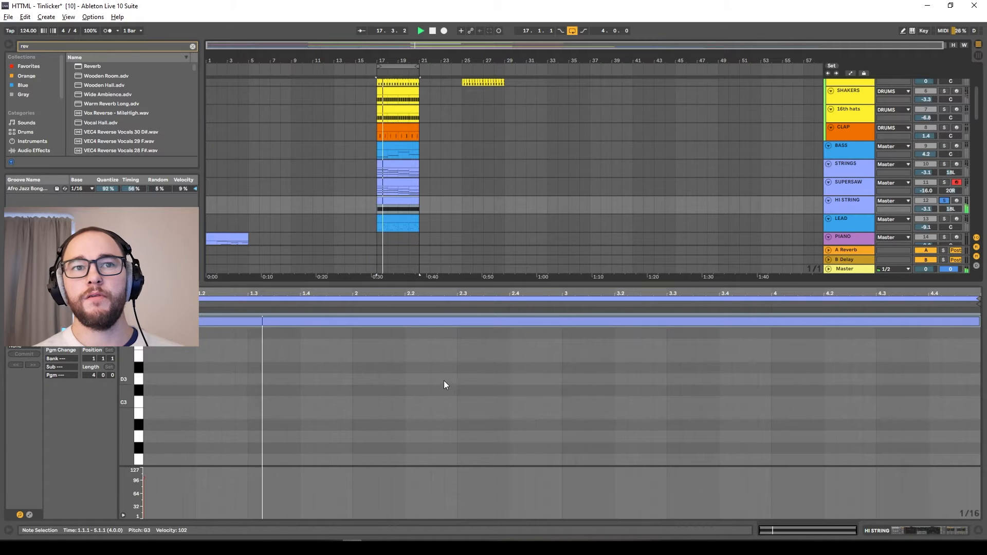
{"action": "key", "text": "space"}
{"action": "key", "text": "shift+Up"}
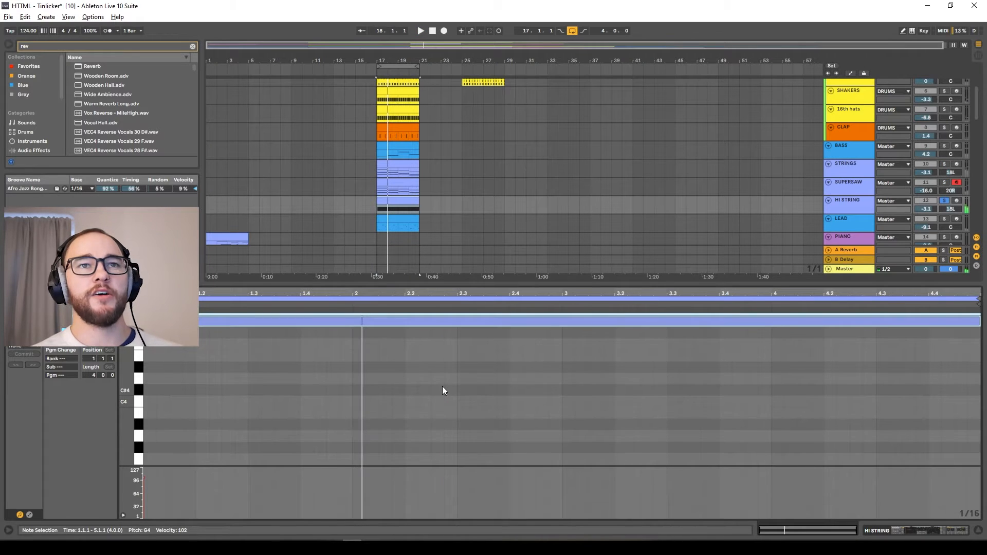
Play the loop, set the HI STRING volume to -3.4 dB, and solo STRINGS and SUPERSAW along with it
{"action": "key", "text": "space"}
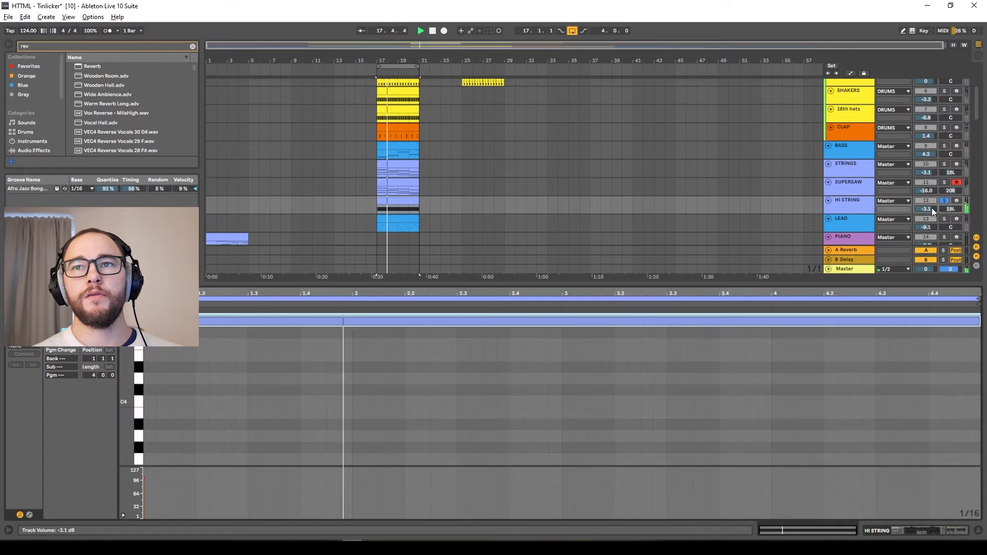
{"action": "mouse_move", "coordinate": [931, 208]}
{"action": "left_mouse_down"}
{"action": "mouse_move", "coordinate": [932, 234]}
{"action": "mouse_move", "coordinate": [928, 193]}
{"action": "left_mouse_up"}
{"action": "left_click", "coordinate": [945, 165], "text": "ctrl"}
{"action": "left_click", "coordinate": [945, 182], "text": "ctrl"}
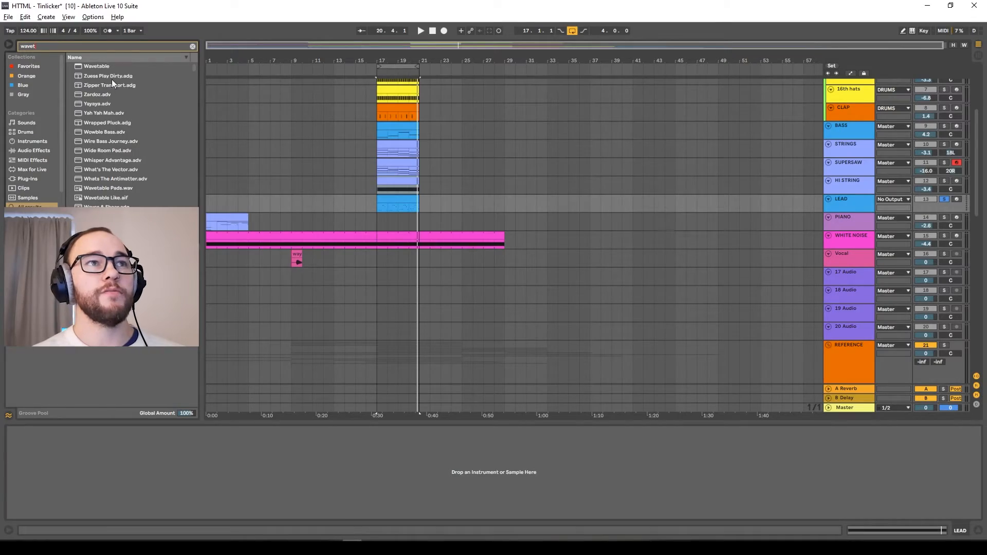
Load Wavetable onto the LEAD track and fold its clip's note display to only the used pitches
{"action": "left_click_drag", "start_coordinate": [99, 69], "coordinate": [128, 507]}
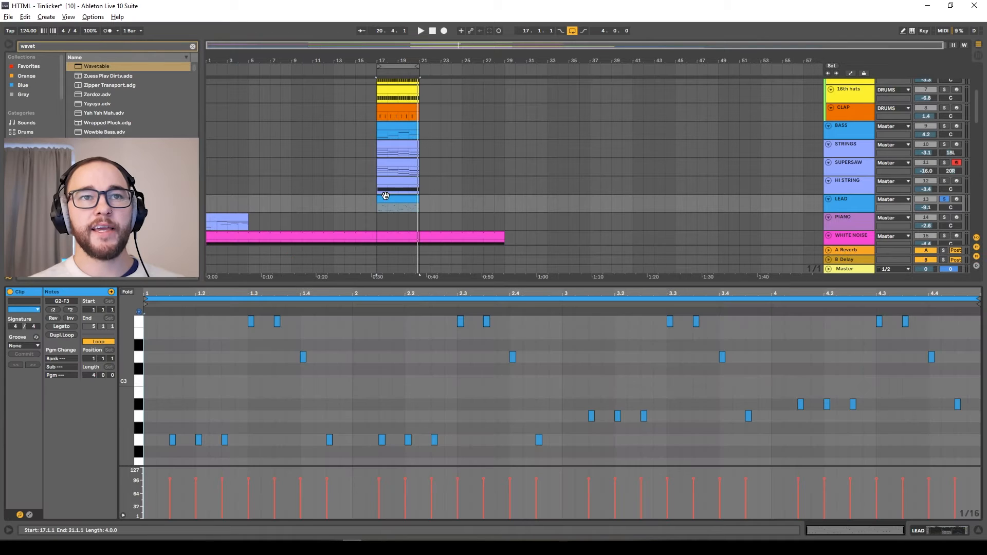
{"action": "key", "text": "space"}
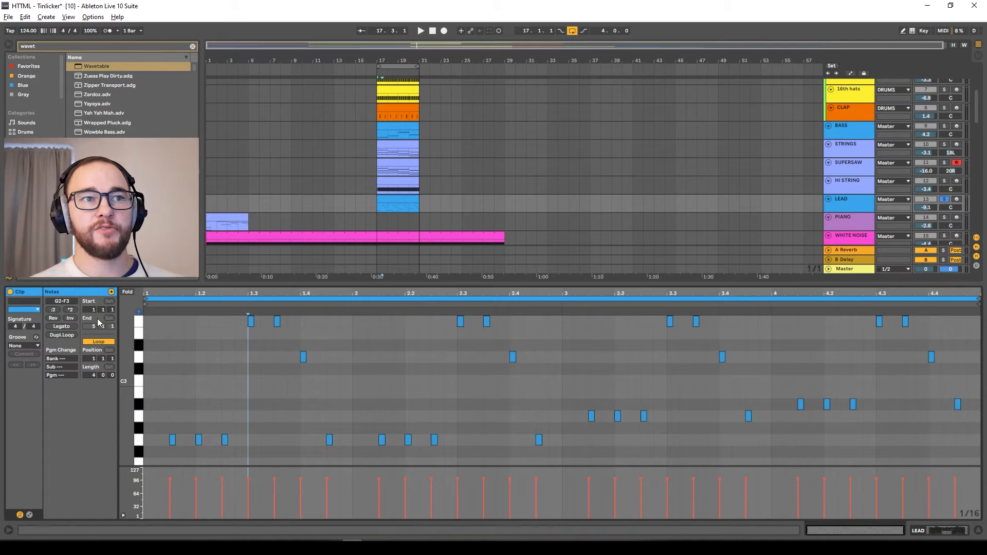
{"action": "left_click", "coordinate": [131, 293]}
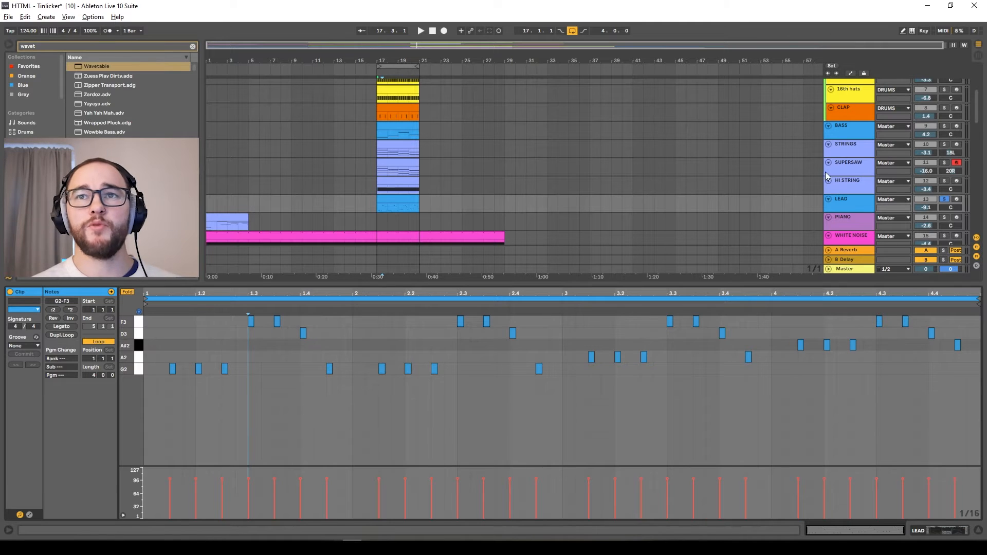
Audition the LEAD pattern and examine its repeating low notes and the notes in the last bar
{"action": "left_click", "coordinate": [728, 219]}
{"action": "key", "text": "space"}
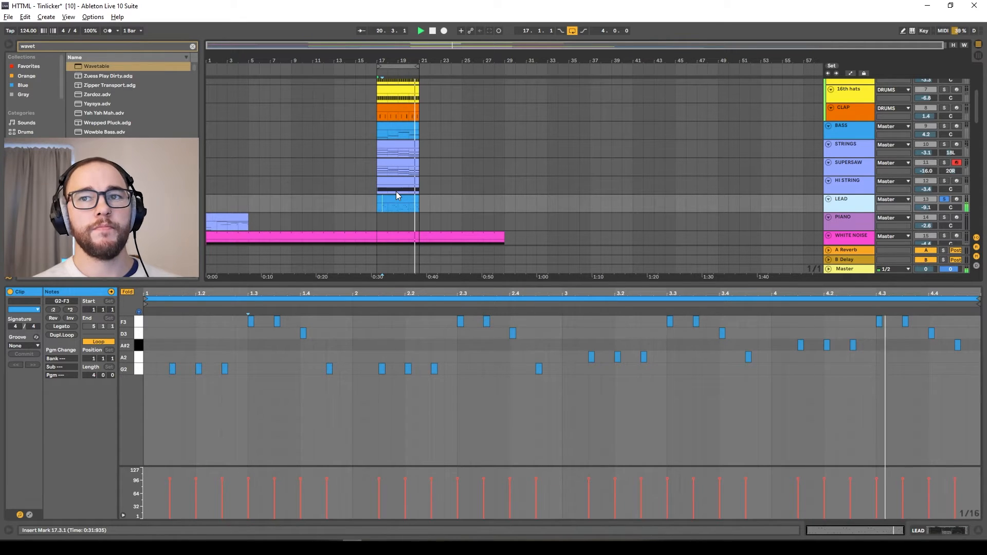
{"action": "key", "text": "space"}
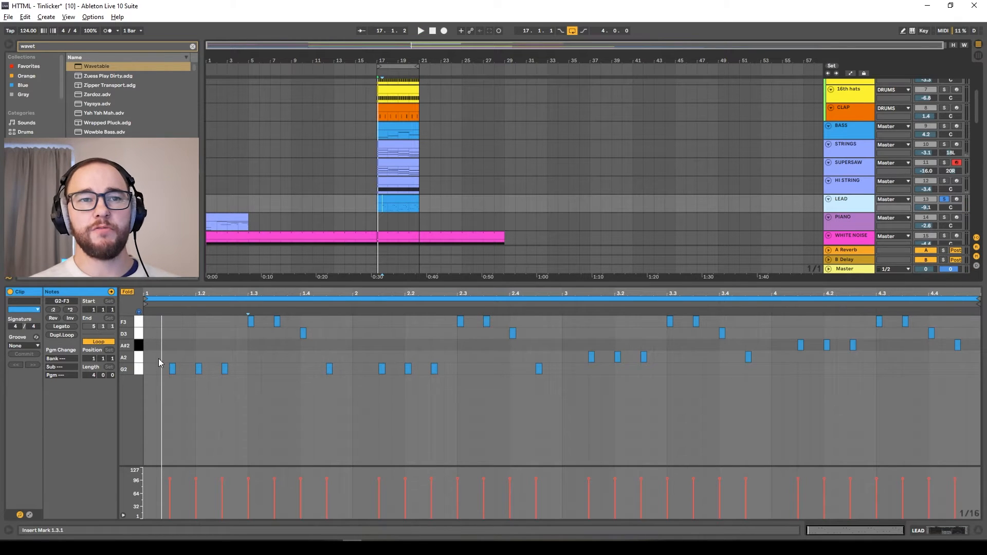
{"action": "key", "text": "space"}
{"action": "left_click_drag", "start_coordinate": [158, 359], "coordinate": [703, 385]}
{"action": "left_click_drag", "start_coordinate": [786, 344], "coordinate": [826, 383]}
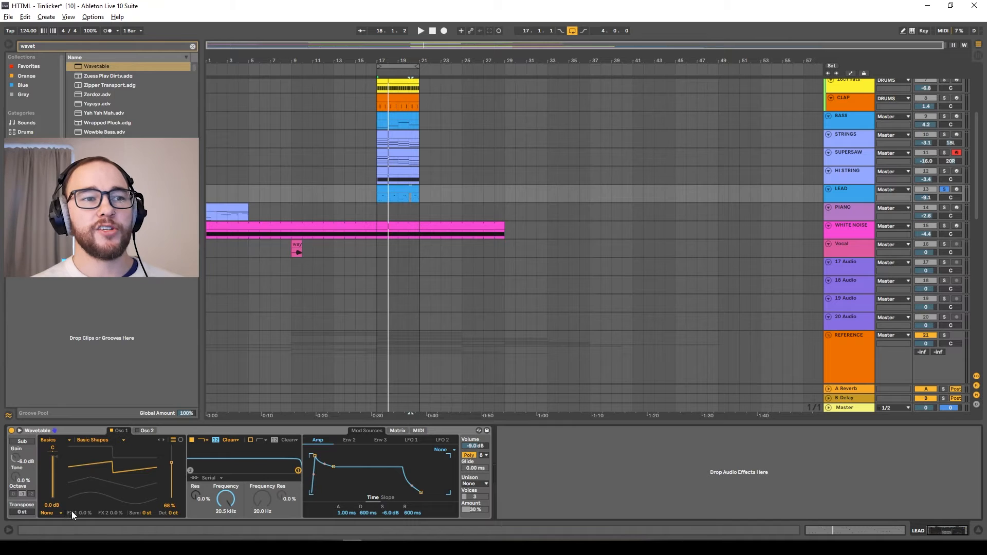
Set Wavetable's oscillator 1 effect to Classic with a pulse width of 13%
{"action": "left_click", "coordinate": [59, 498]}
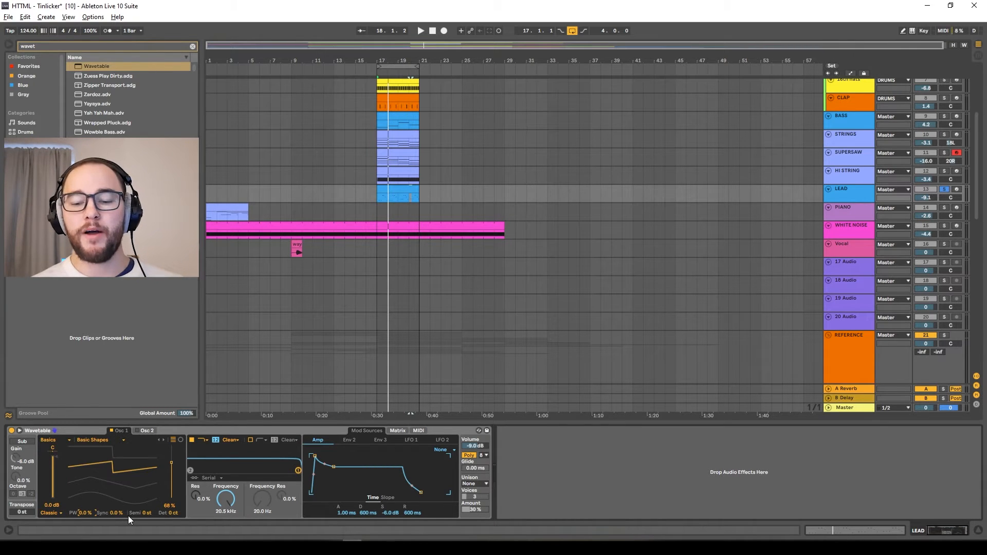
{"action": "key", "text": "Up"}
{"action": "key", "text": "Up"}
{"action": "key", "text": "Up"}
{"action": "key", "text": "Up"}
{"action": "key", "text": "Up"}
{"action": "key", "text": "Up"}
{"action": "key", "text": "Up"}
{"action": "key", "text": "Up"}
{"action": "key", "text": "Up"}
{"action": "key", "text": "Up"}
{"action": "key", "text": "Up"}
{"action": "key", "text": "Up"}
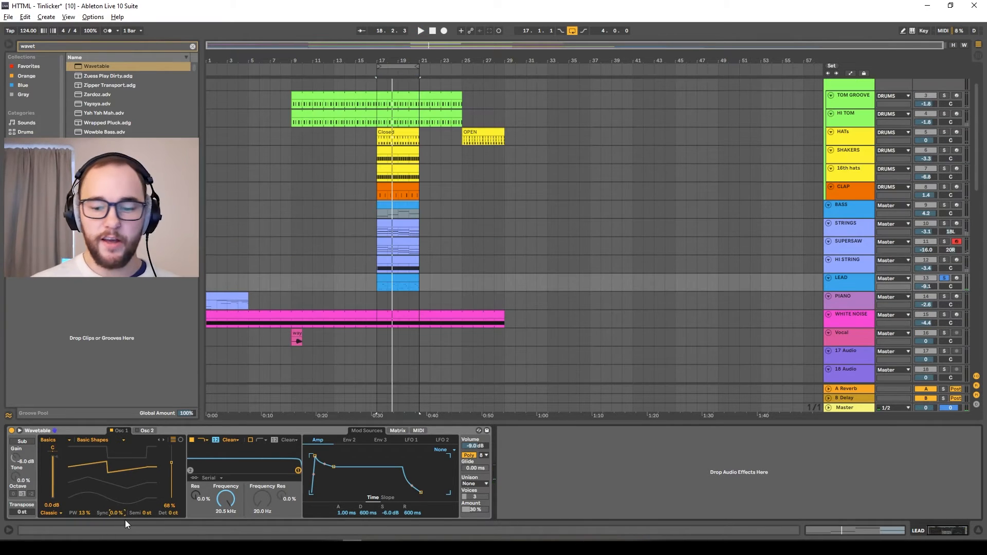
Raise oscillator 1's Sync to 4.0% while auditioning the lead
{"action": "key", "text": "Up"}
{"action": "key", "text": "Up"}
{"action": "key", "text": "Up"}
{"action": "key", "text": "space"}
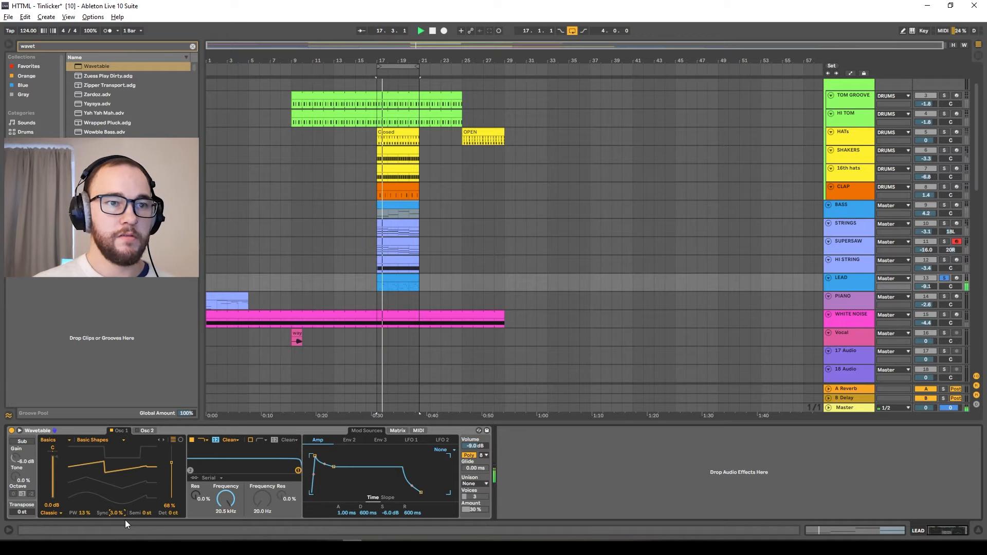
{"action": "key", "text": "Up"}
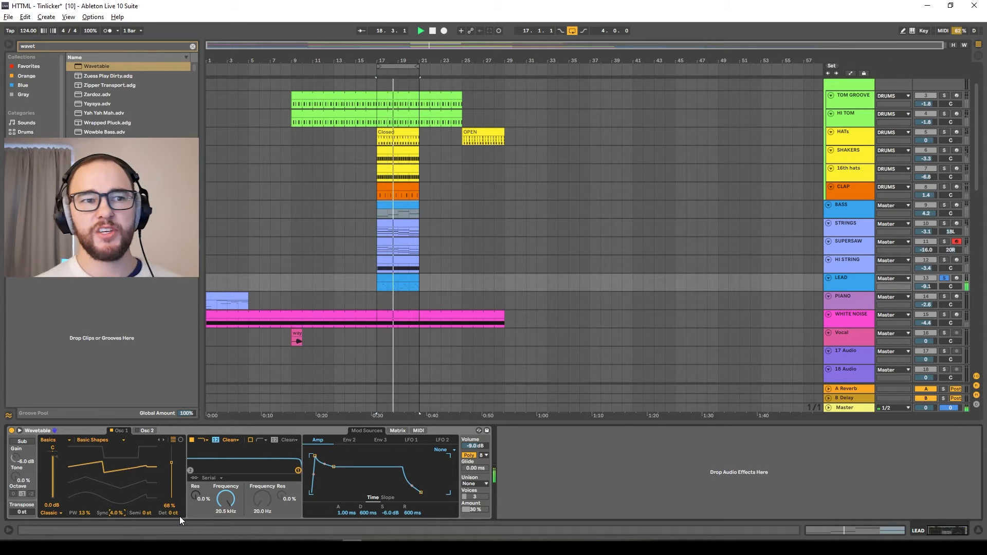
{"action": "key", "text": "space"}
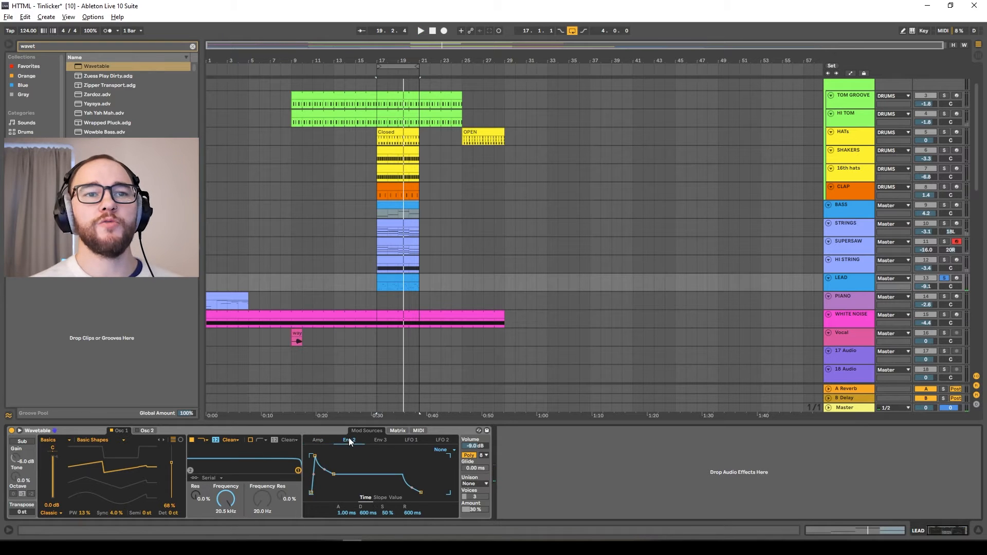
Set Filter 1 to a 24 dB slope, lower its cutoff frequency to 104 Hz, and audition the lead
{"action": "left_click", "coordinate": [395, 432]}
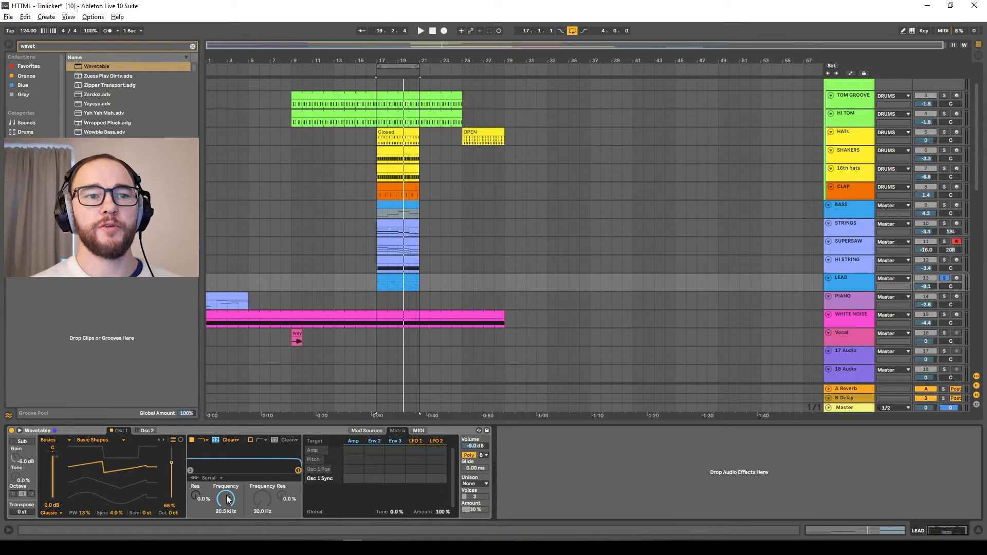
{"action": "left_click", "coordinate": [218, 442]}
{"action": "left_click_drag", "start_coordinate": [225, 497], "coordinate": [226, 503]}
{"action": "key", "text": "space"}
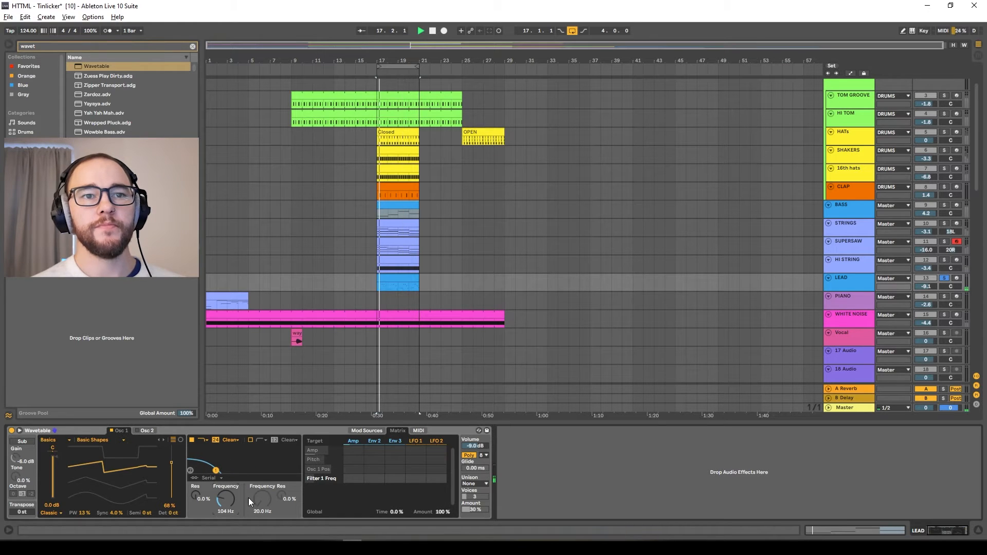
Modulate the Filter 1 frequency with Envelope 2 by an amount of 63 during playback
{"action": "left_click", "coordinate": [374, 441]}
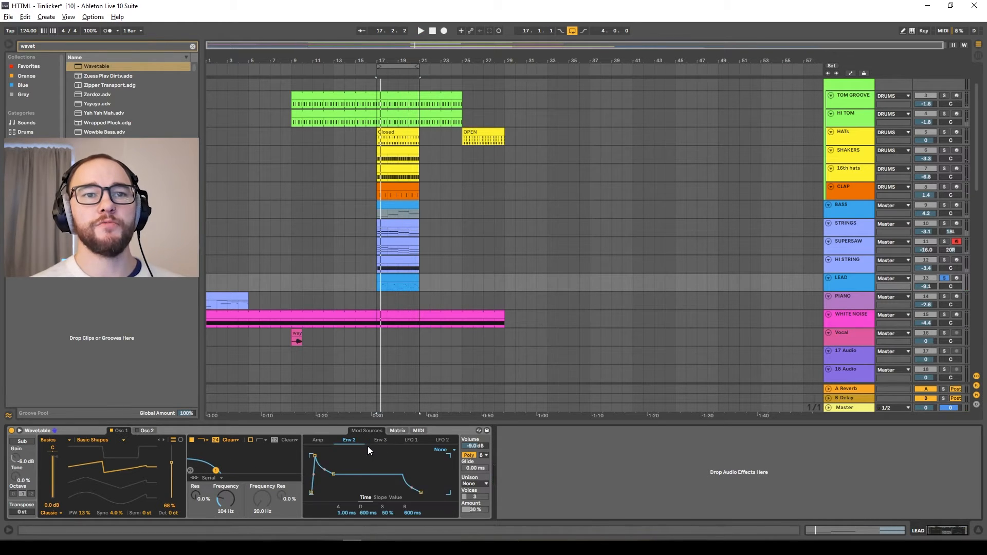
{"action": "left_click", "coordinate": [402, 431]}
{"action": "key", "text": "space"}
{"action": "left_click_drag", "start_coordinate": [375, 478], "coordinate": [375, 469]}
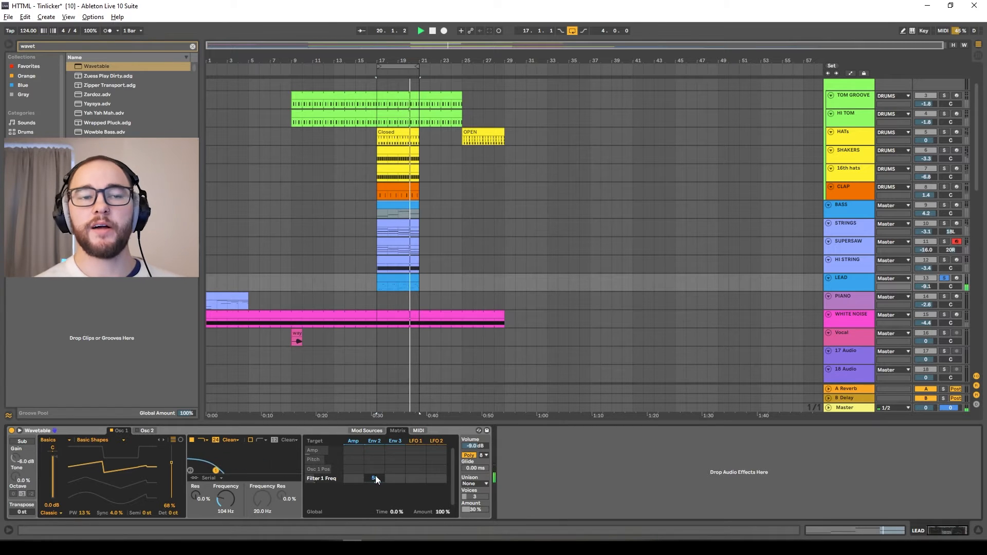
{"action": "scroll", "coordinate": [381, 478], "scroll_direction": "up", "scroll_amount": 5}
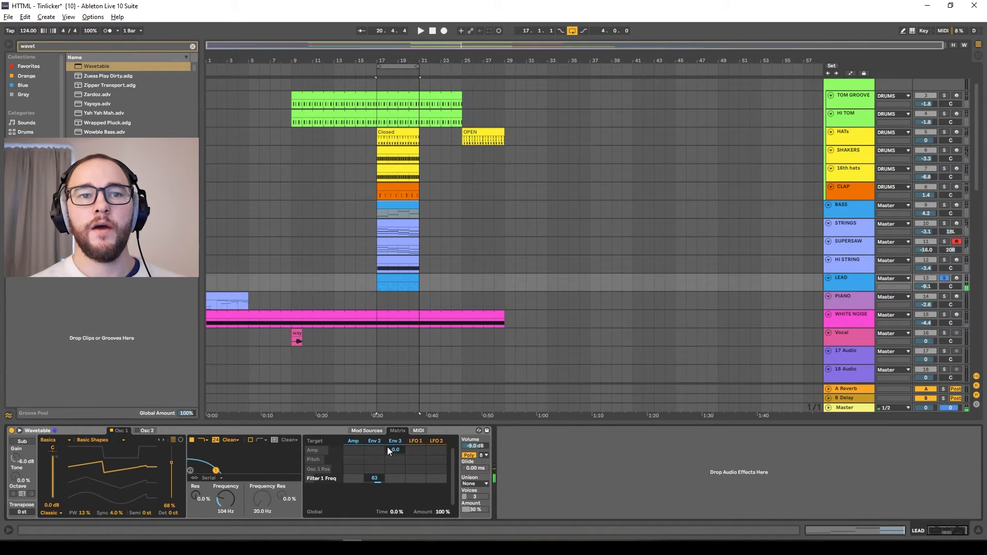
Set Envelope 2's attack to 16.6 ms and lengthen its release to about 1.5 s while auditioning
{"action": "left_click", "coordinate": [375, 443]}
{"action": "left_click_drag", "start_coordinate": [335, 520], "coordinate": [334, 525]}
{"action": "key", "text": "space"}
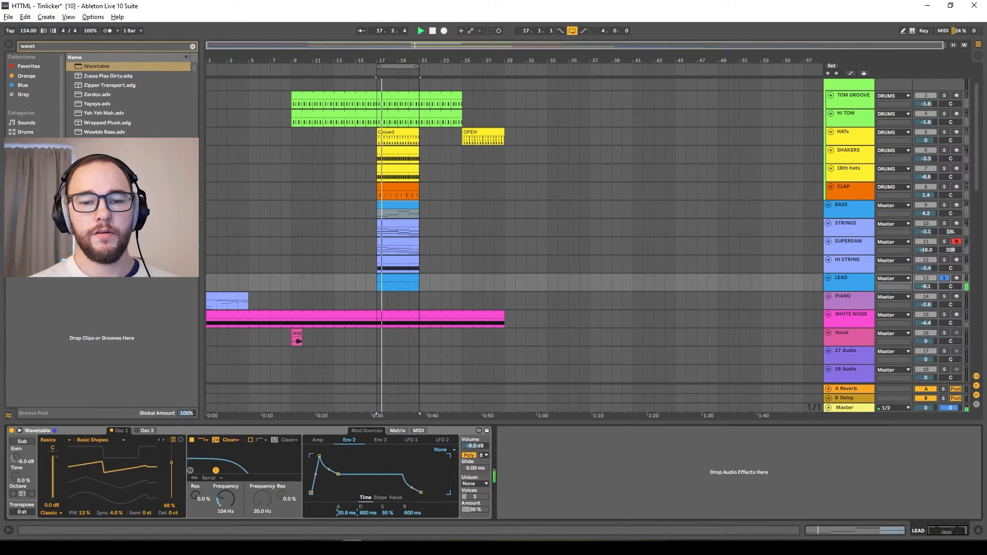
{"action": "left_click_drag", "start_coordinate": [341, 514], "coordinate": [340, 511]}
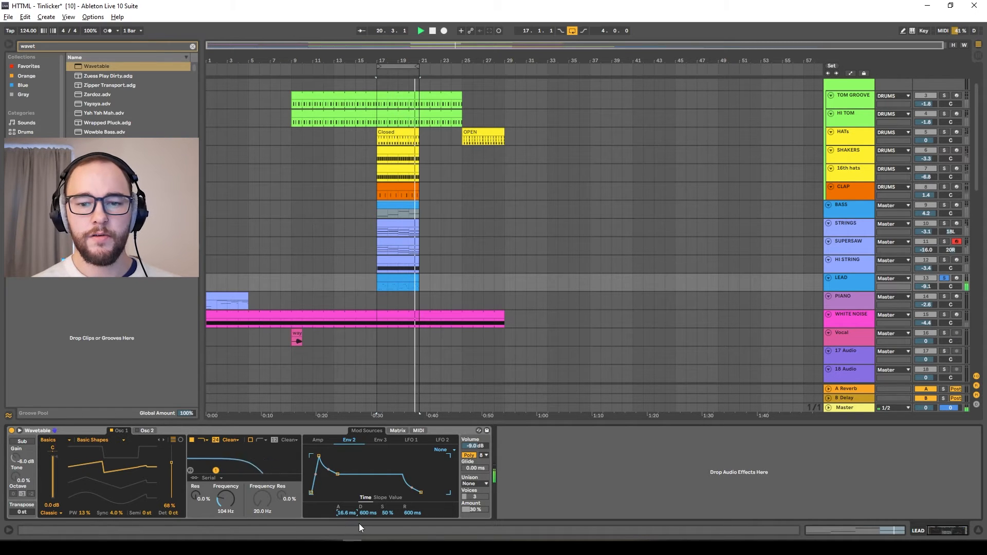
{"action": "key", "text": "space"}
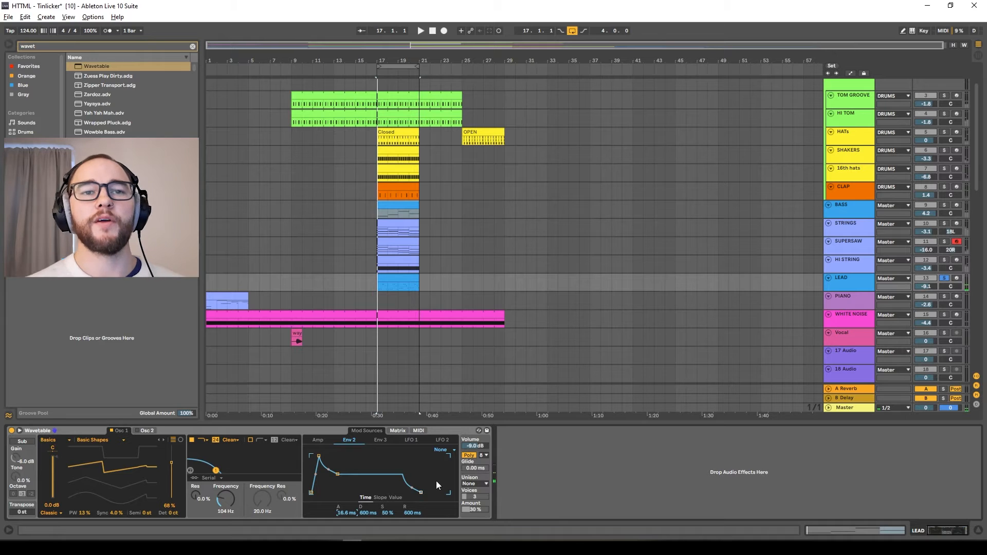
{"action": "key", "text": "space"}
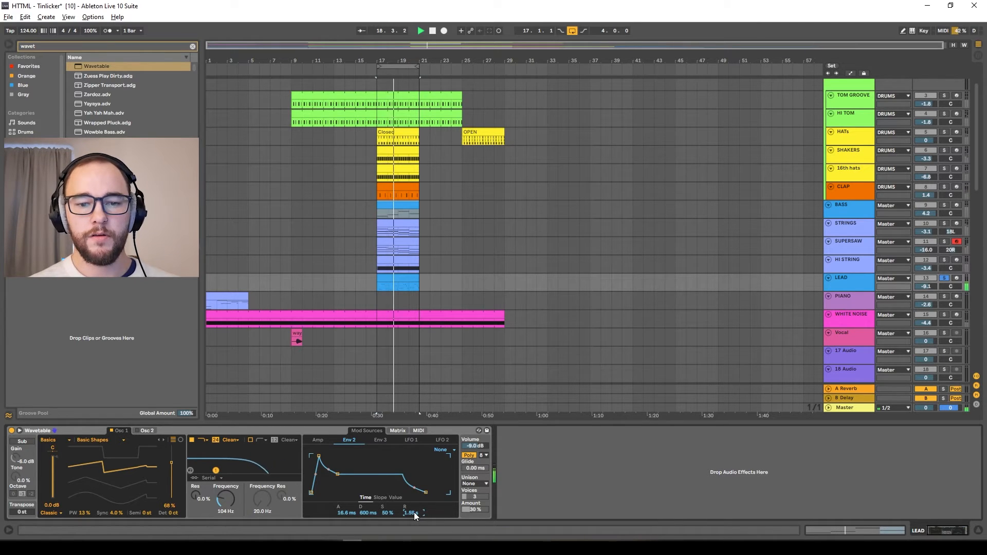
Modulate oscillator 1's wavetable position with LFO 1 by an amount of 6.3 and audition it
{"action": "left_click", "coordinate": [413, 442]}
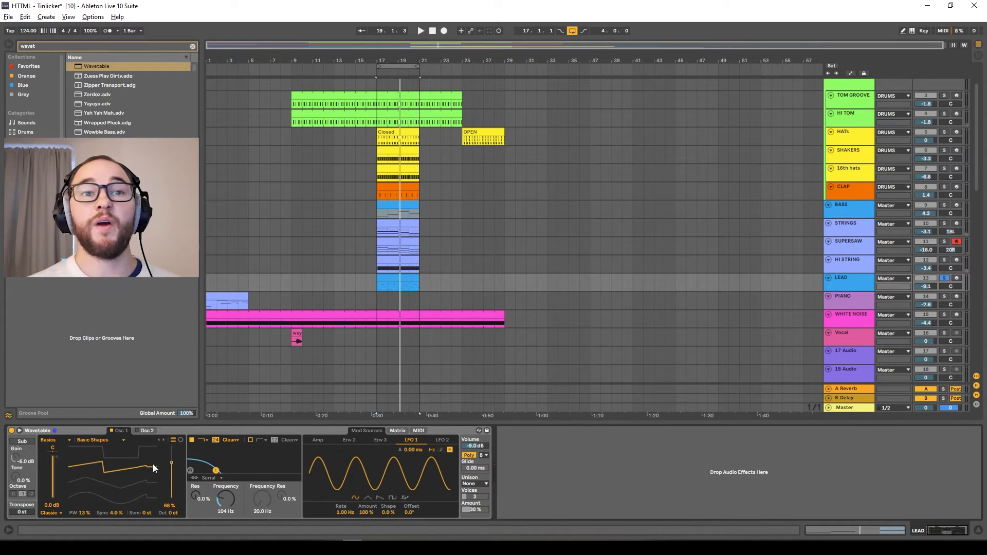
{"action": "left_click", "coordinate": [400, 432]}
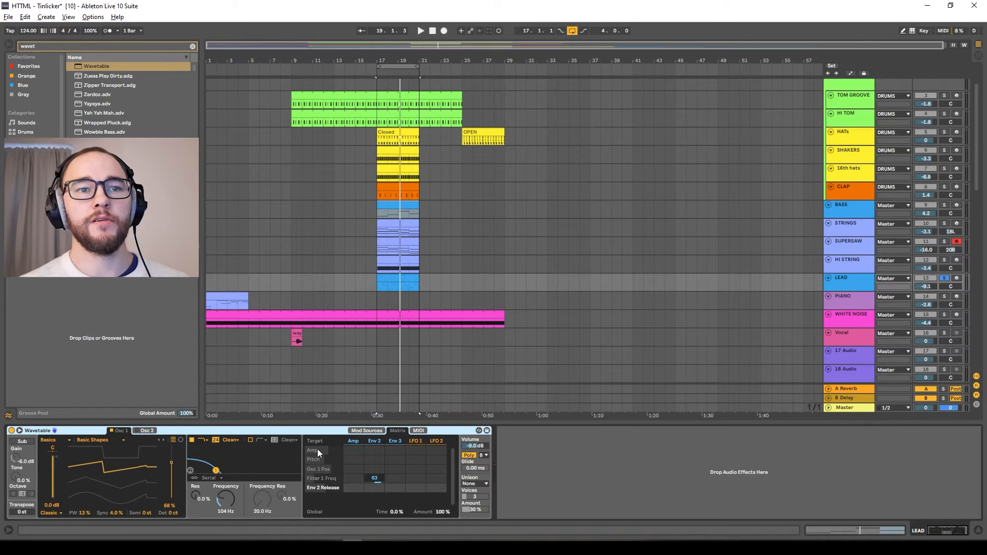
{"action": "left_click_drag", "start_coordinate": [422, 471], "coordinate": [422, 463]}
{"action": "key", "text": "space"}
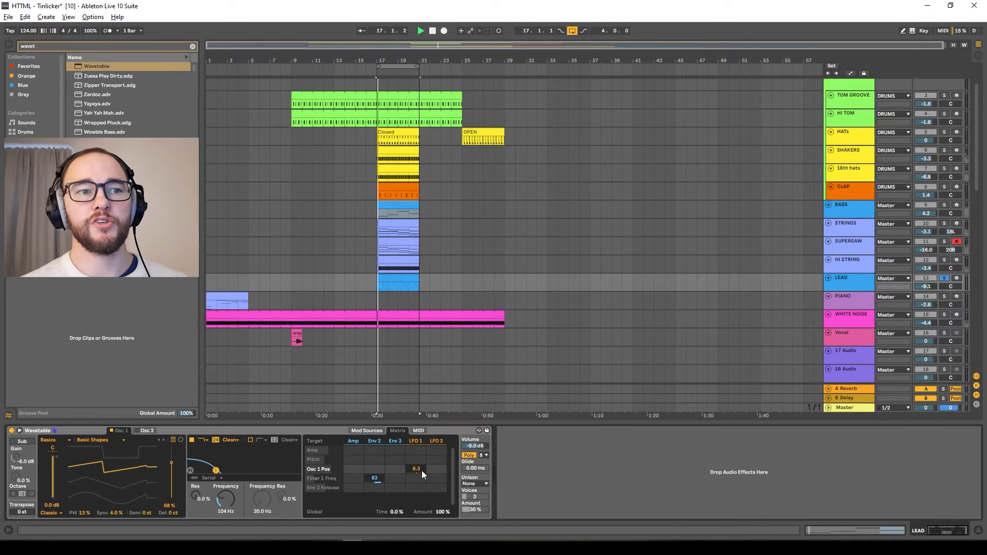
{"action": "key", "text": "space"}
Slow LFO 1's rate to 0.21 Hz and play back the lead
{"action": "left_click", "coordinate": [426, 442]}
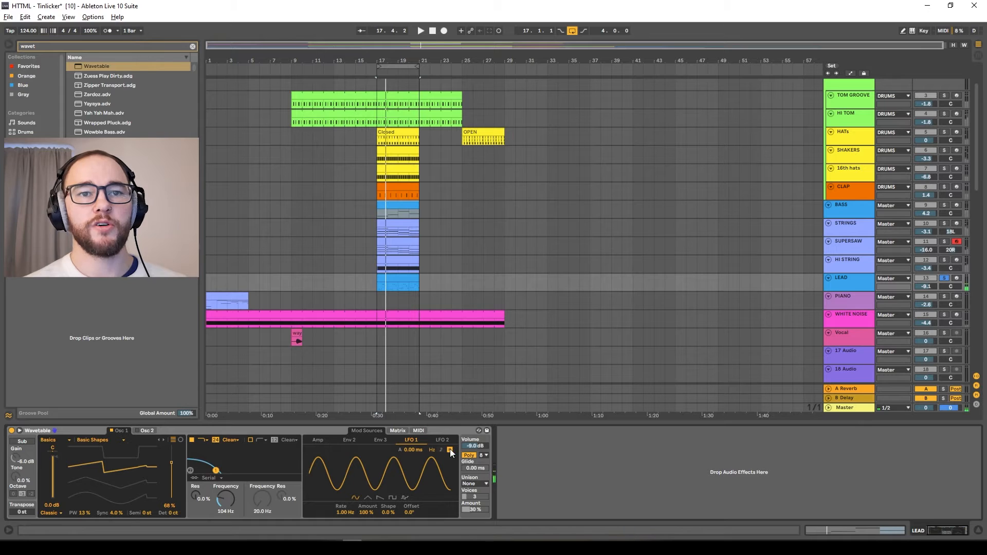
{"action": "left_click_drag", "start_coordinate": [353, 512], "coordinate": [353, 534]}
{"action": "key", "text": "space"}
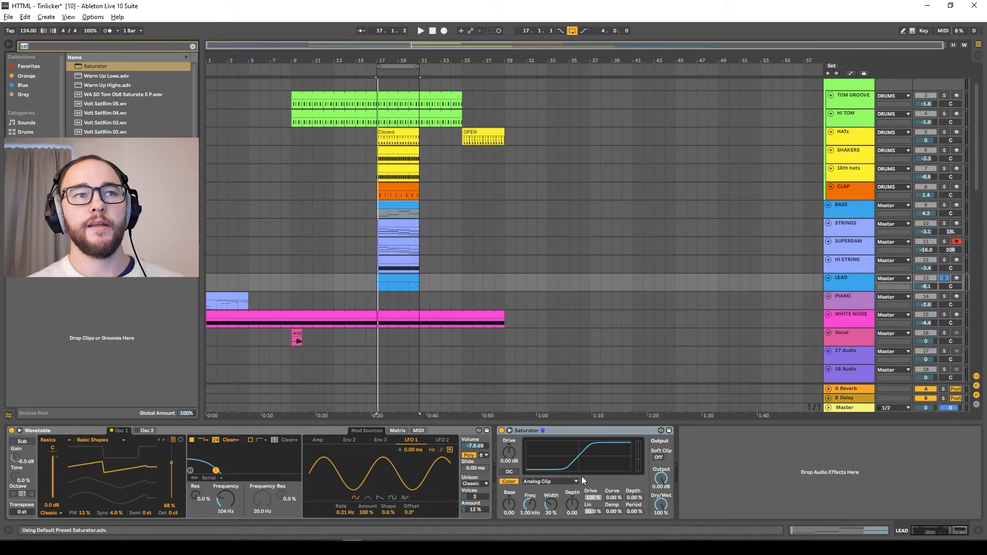
Add EQ Eight and Delay after the Saturator in the LEAD device chain
{"action": "key", "text": "ctrl+f"}
{"action": "type", "text": "eq"}
{"action": "left_click_drag", "start_coordinate": [91, 76], "coordinate": [706, 486]}
{"action": "key", "text": "ctrl+f"}
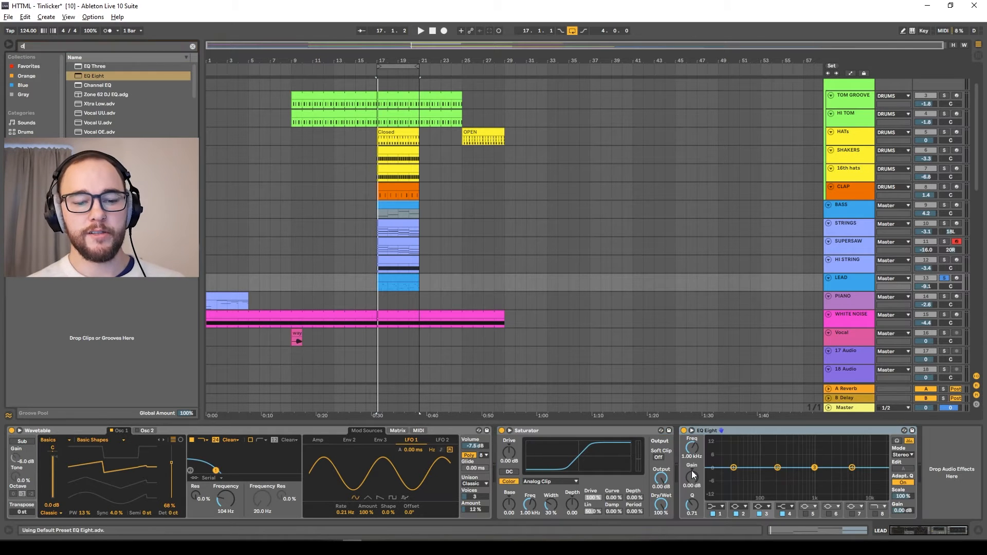
{"action": "type", "text": "del"}
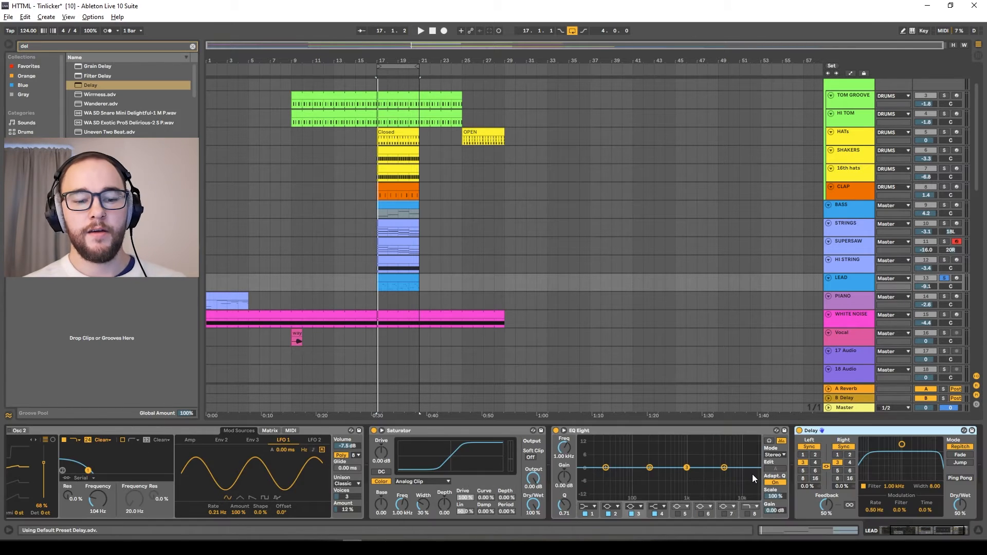
Add a Reverb after the Delay on the LEAD track and switch off both the Reverb and the Delay
{"action": "key", "text": "ctrl+f"}
{"action": "type", "text": "rev"}
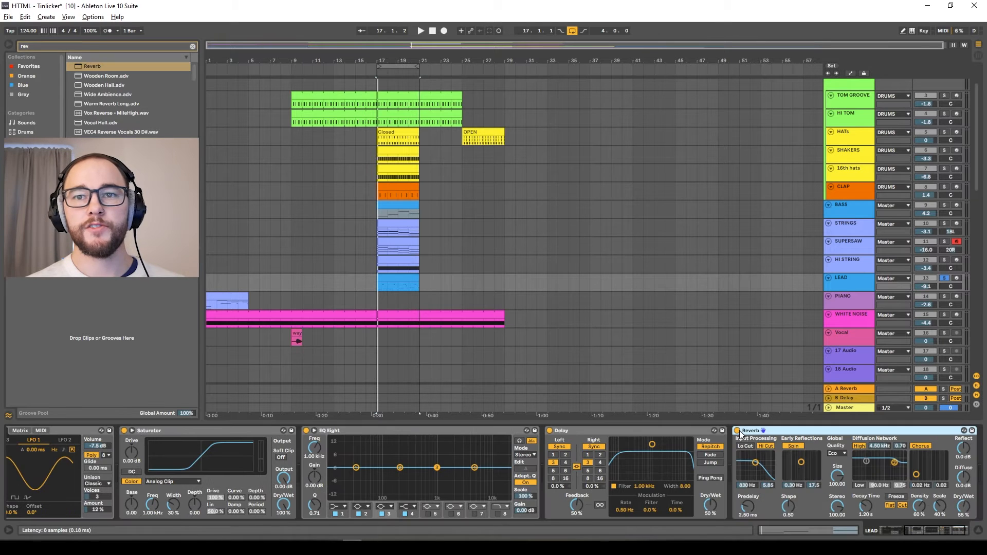
{"action": "left_click", "coordinate": [738, 431]}
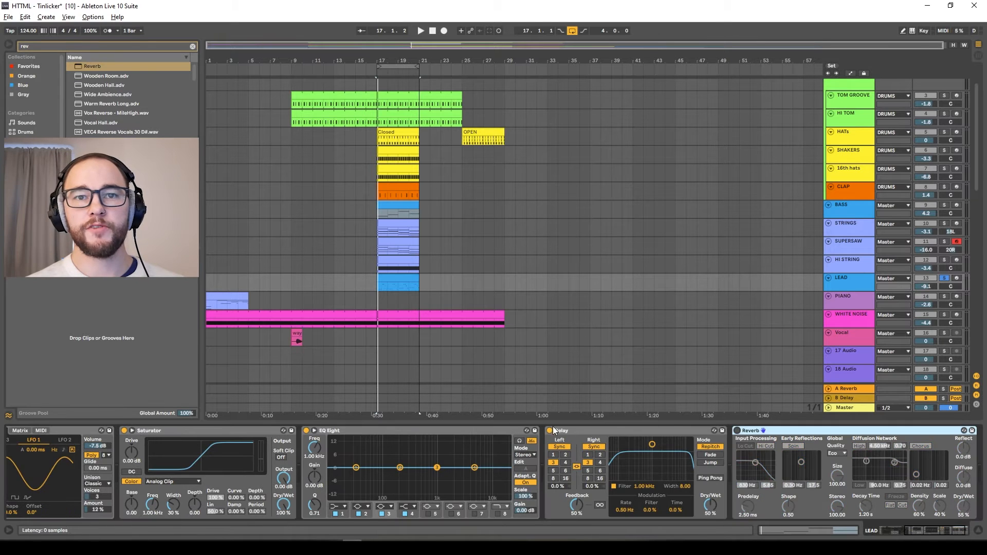
{"action": "left_click", "coordinate": [551, 431]}
Raise the Saturator's drive to 7.43 dB while playing back the lead
{"action": "scroll", "coordinate": [550, 463], "scroll_direction": "left", "scroll_amount": 2}
{"action": "left_click", "coordinate": [198, 450]}
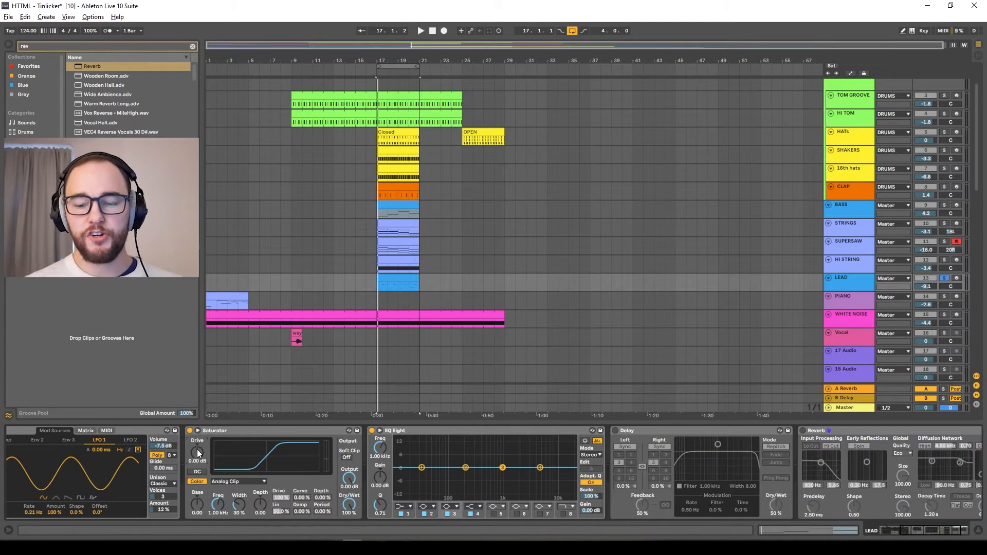
{"action": "key", "text": "space"}
{"action": "left_click_drag", "start_coordinate": [196, 450], "coordinate": [196, 435]}
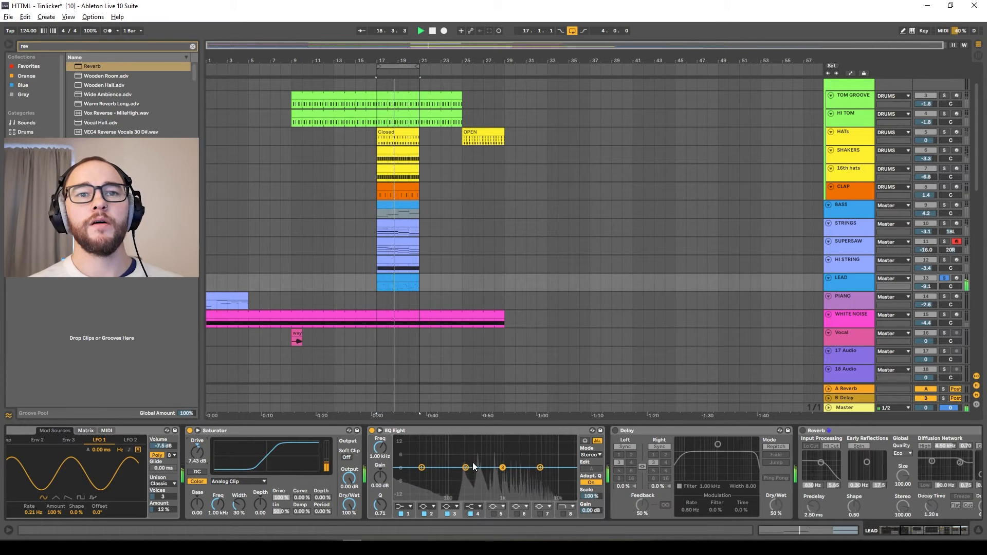
{"action": "key", "text": "space"}
Make EQ Eight's first band a low cut at 359 Hz and audition it
{"action": "left_click", "coordinate": [401, 507]}
{"action": "left_click", "coordinate": [403, 453]}
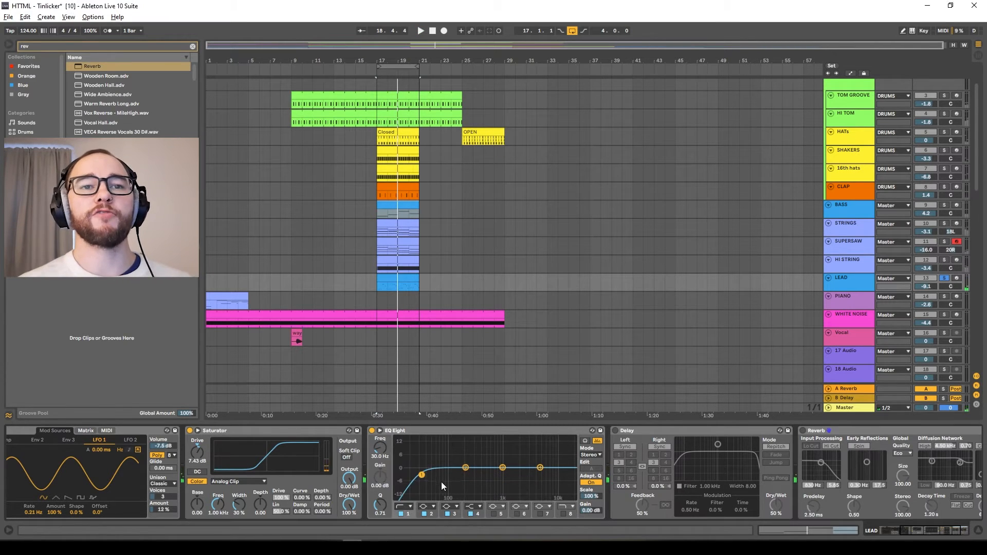
{"action": "left_click_drag", "start_coordinate": [426, 475], "coordinate": [479, 476]}
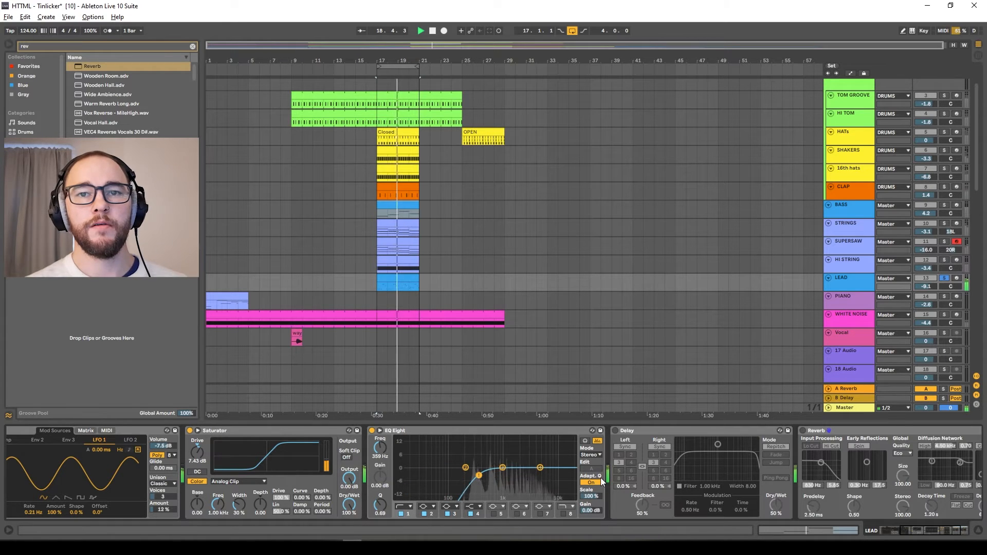
{"action": "key", "text": "space"}
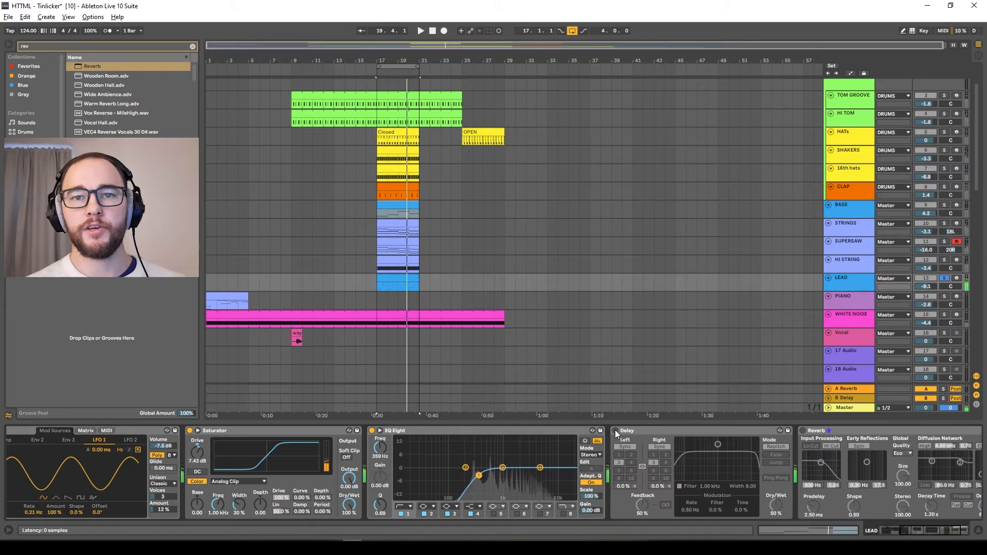
Switch the Delay back on and reduce its feedback to 26% and dry/wet to 32% during playback
{"action": "left_click", "coordinate": [616, 431]}
{"action": "key", "text": "space"}
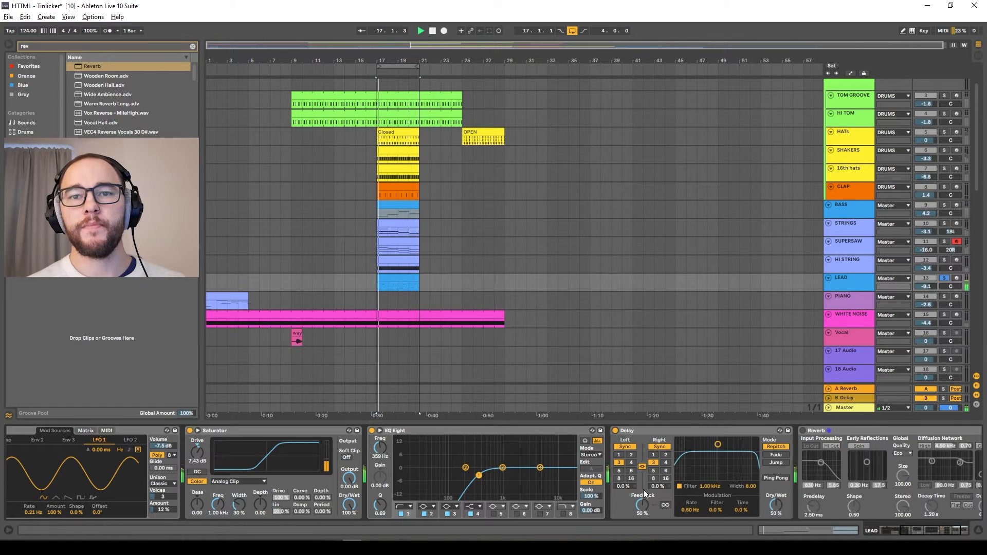
{"action": "left_click_drag", "start_coordinate": [642, 503], "coordinate": [642, 518]}
{"action": "left_click_drag", "start_coordinate": [776, 505], "coordinate": [776, 514]}
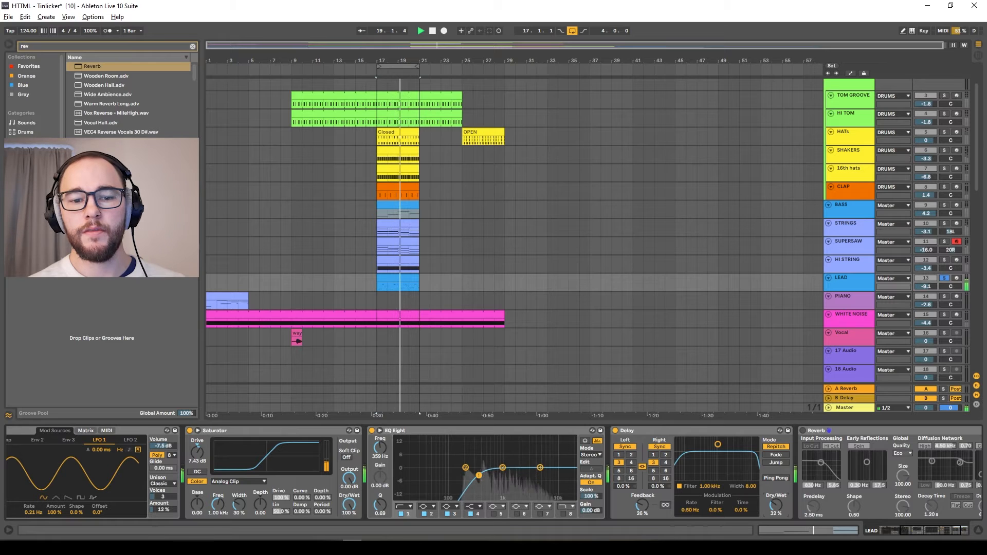
Unlink the Delay's channels with the right at 5 sixteenths, enable Ping Pong, and set feedback to 29% and dry/wet to 35%
{"action": "left_click", "coordinate": [654, 471]}
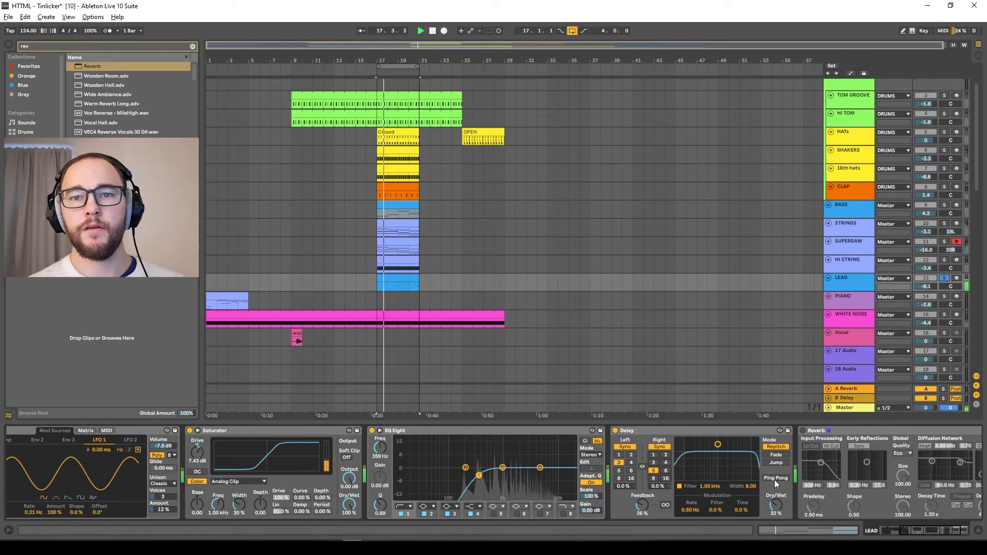
{"action": "left_click", "coordinate": [772, 480]}
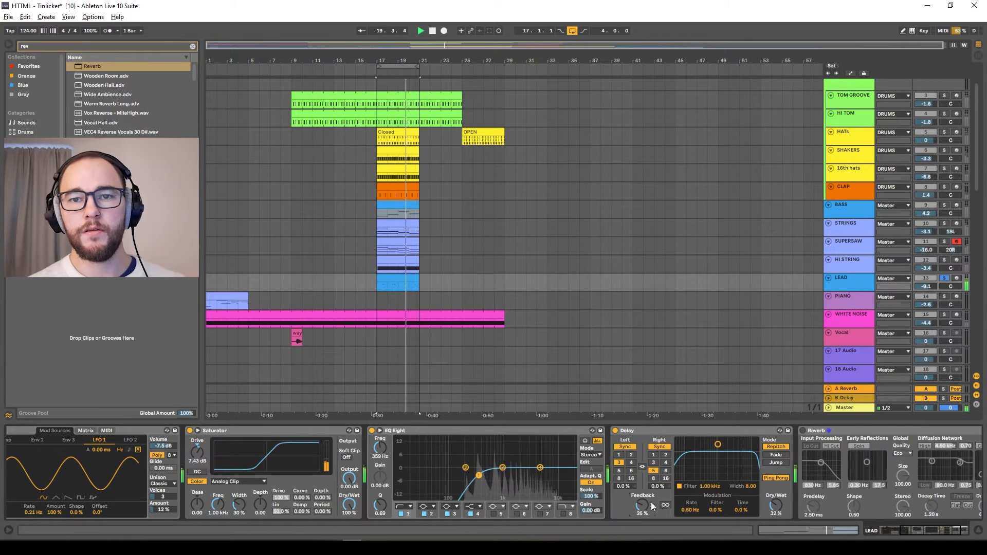
{"action": "left_click_drag", "start_coordinate": [644, 510], "coordinate": [644, 508]}
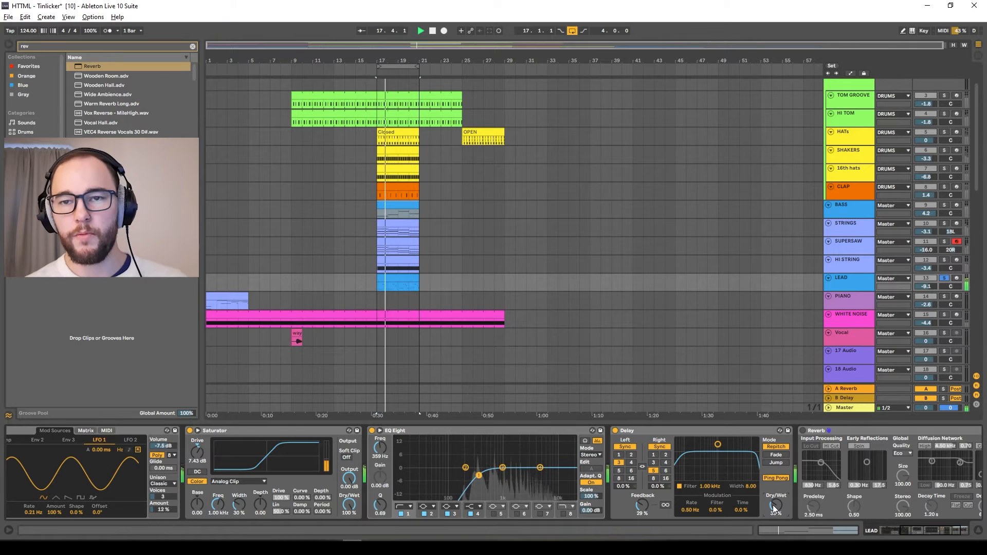
{"action": "left_click_drag", "start_coordinate": [774, 505], "coordinate": [781, 501]}
Switch the Reverb back on and group it into an Audio Effect Rack with its chain named WET
{"action": "scroll", "coordinate": [783, 493], "scroll_direction": "right", "scroll_amount": 3}
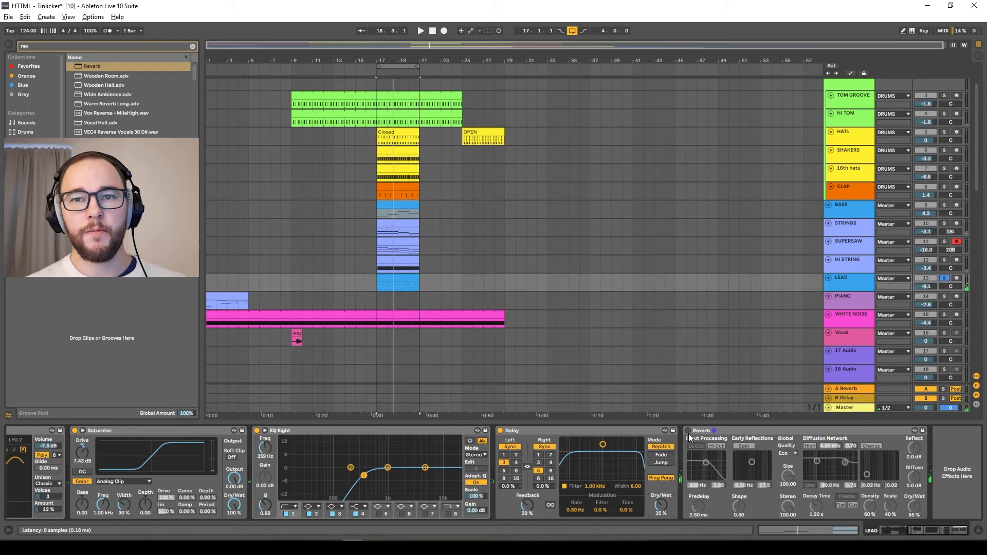
{"action": "left_click", "coordinate": [688, 431]}
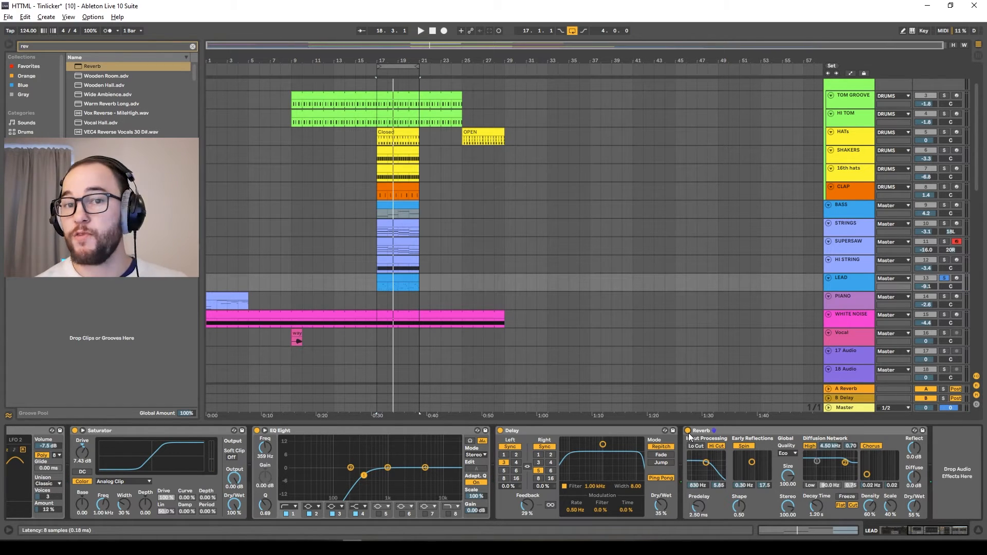
{"action": "left_click", "coordinate": [719, 433]}
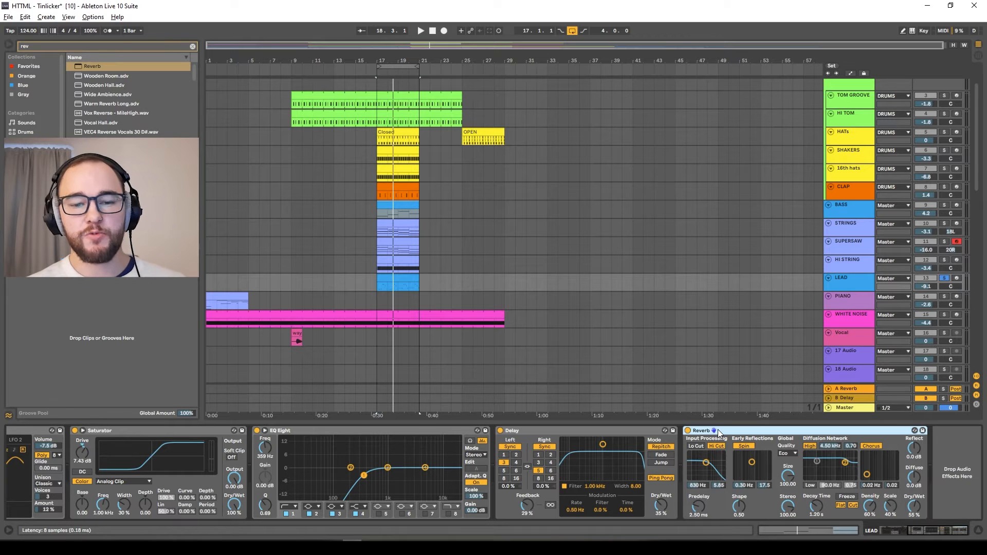
{"action": "key", "text": "ctrl+g"}
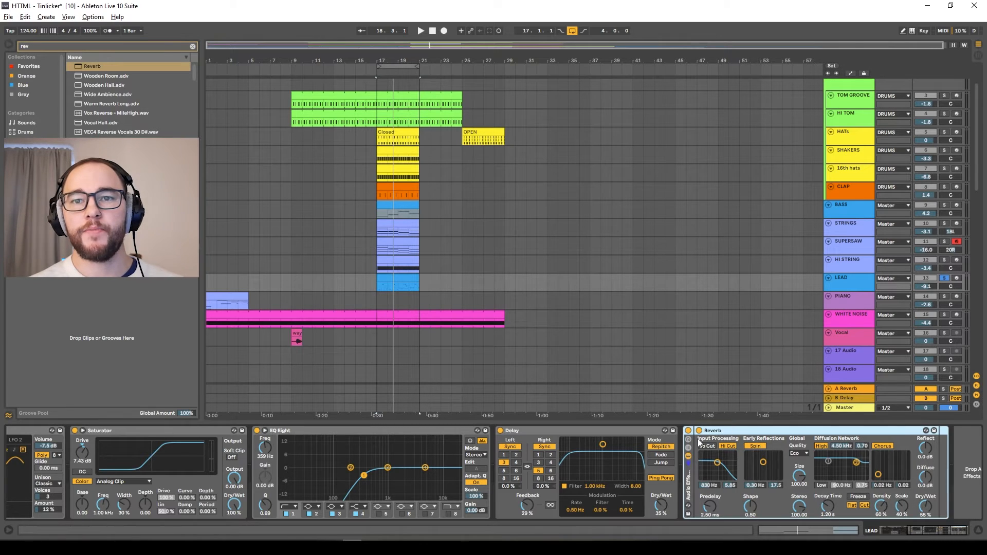
{"action": "left_click", "coordinate": [688, 448]}
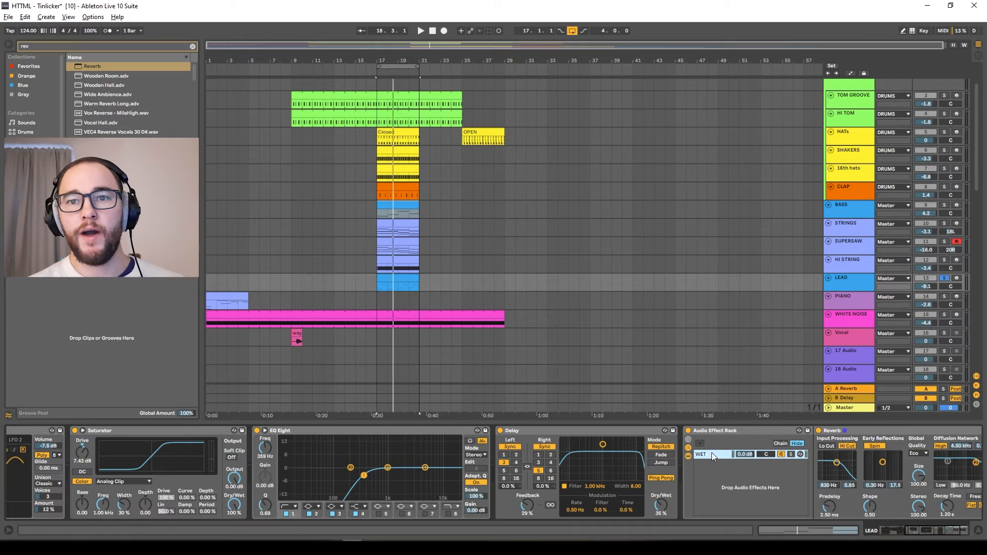
Duplicate the WET chain, name one copy DRY and delete the Reverb from it
{"action": "key", "text": "ctrl+d"}
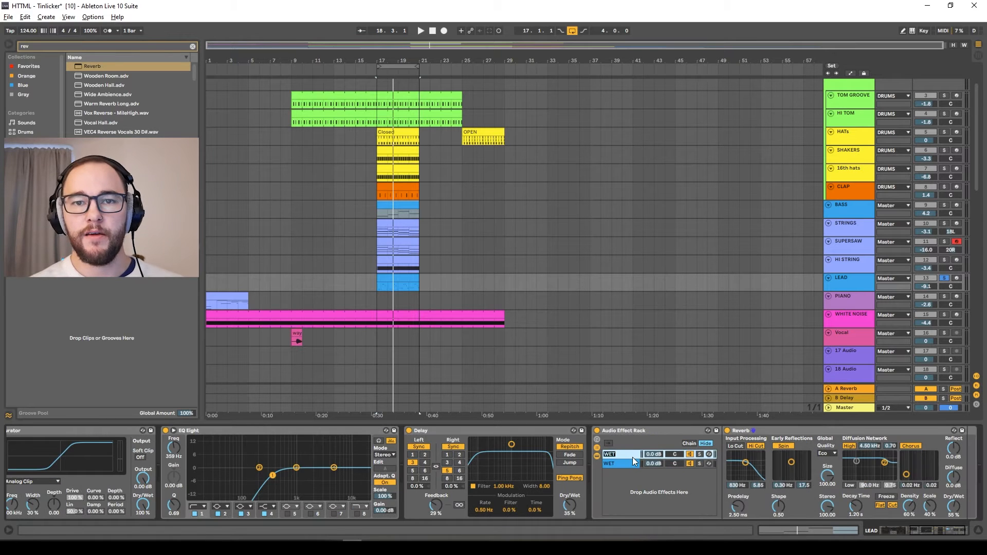
{"action": "left_click", "coordinate": [748, 432]}
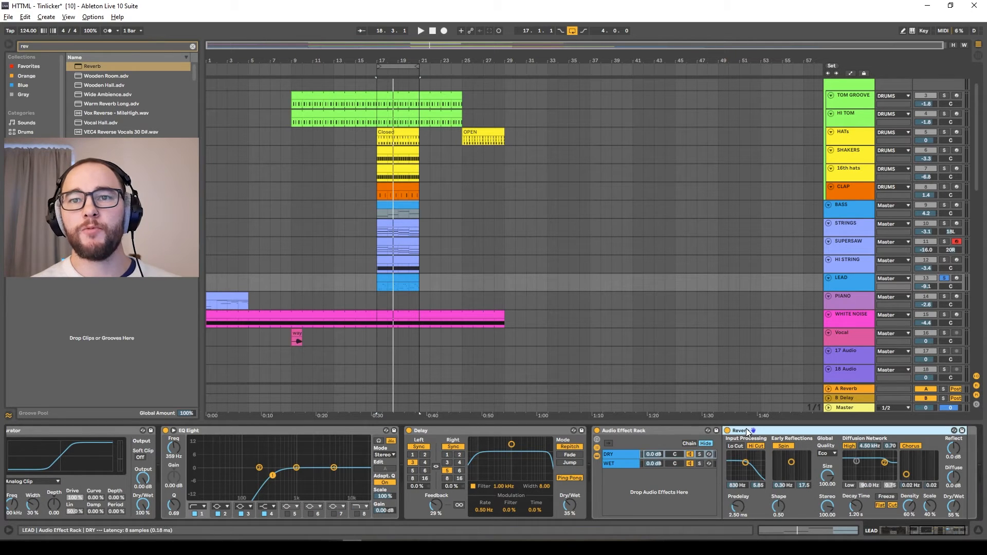
{"action": "key", "text": "Delete"}
Solo the rack's DRY chain and play back the lead
{"action": "left_click", "coordinate": [700, 455]}
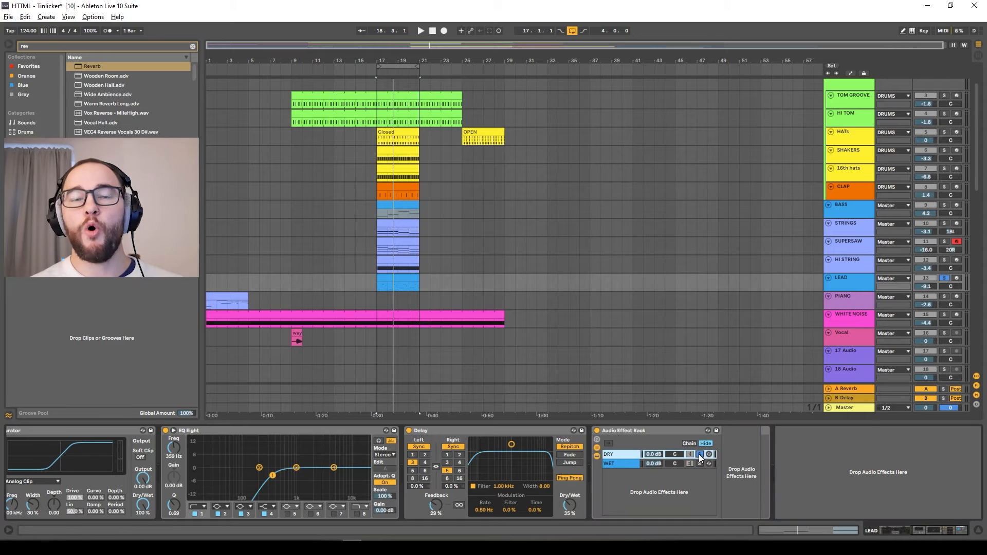
{"action": "key", "text": "space"}
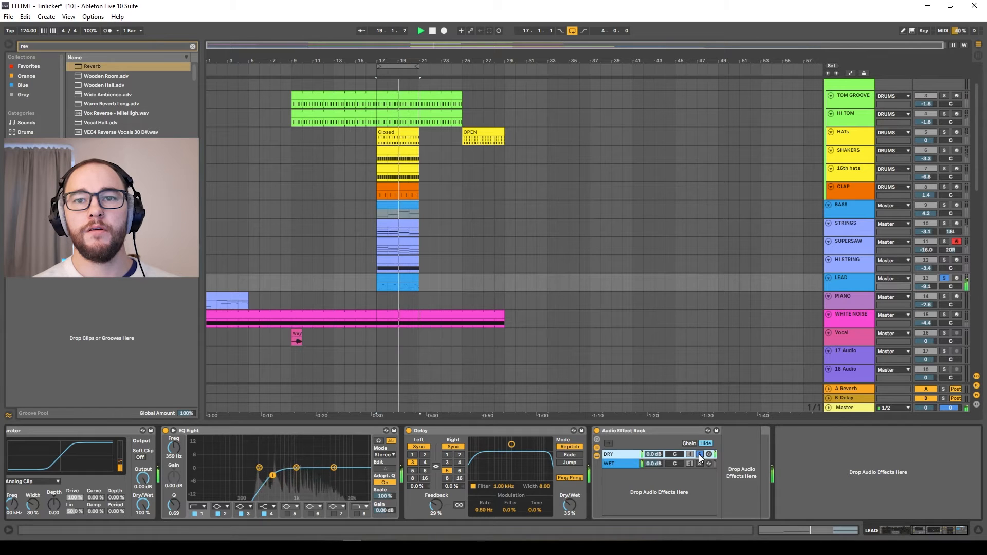
{"action": "key", "text": "space"}
Solo the WET chain, set its Reverb to 100% dry/wet with a decay time of 3.97 s and audition it
{"action": "left_click", "coordinate": [700, 464]}
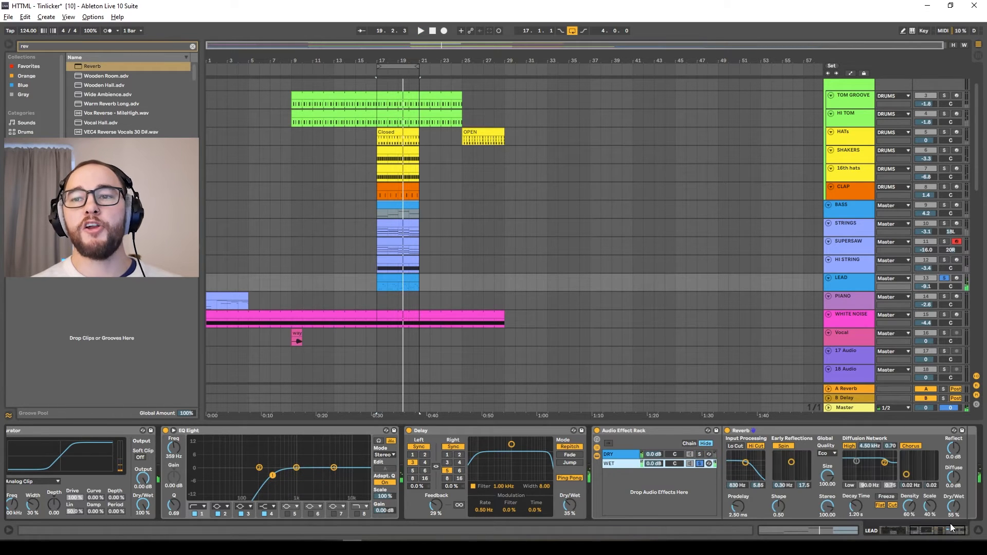
{"action": "left_click_drag", "start_coordinate": [954, 508], "coordinate": [954, 473]}
{"action": "left_click_drag", "start_coordinate": [854, 508], "coordinate": [854, 486]}
{"action": "key", "text": "space"}
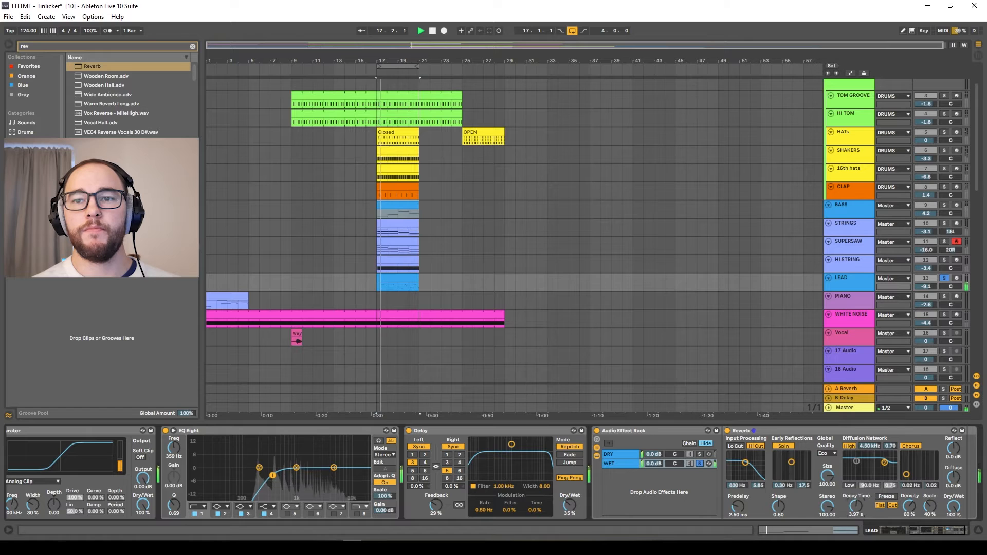
Enable the Reverb's Lo Cut, disable its Hi Cut and set the quality to High
{"action": "left_click", "coordinate": [735, 447]}
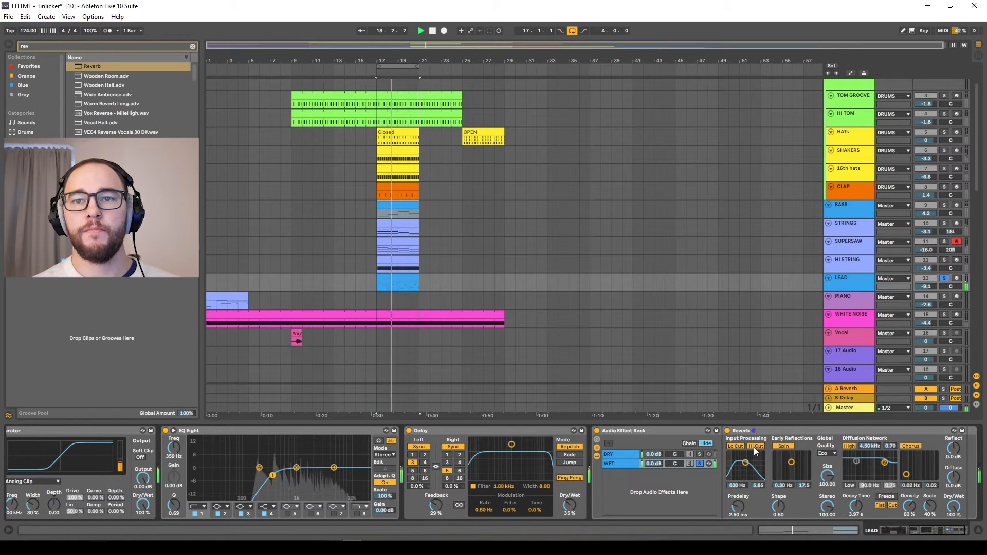
{"action": "left_click", "coordinate": [827, 454]}
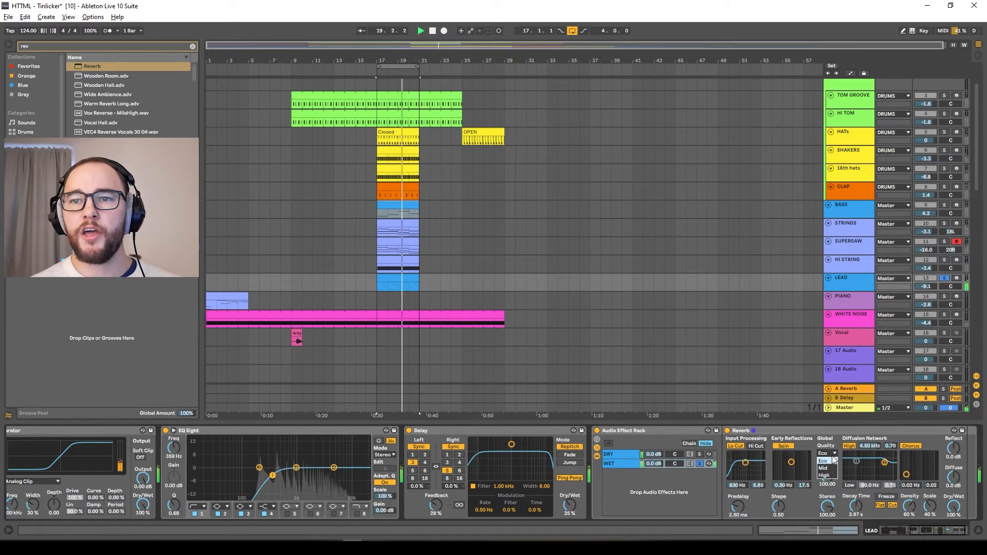
{"action": "left_click", "coordinate": [827, 476]}
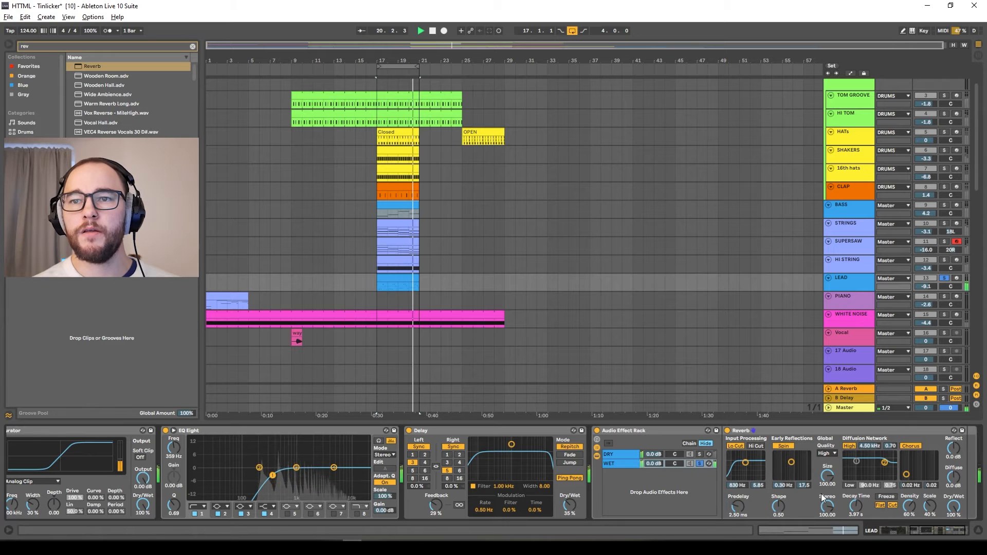
{"action": "key", "text": "space"}
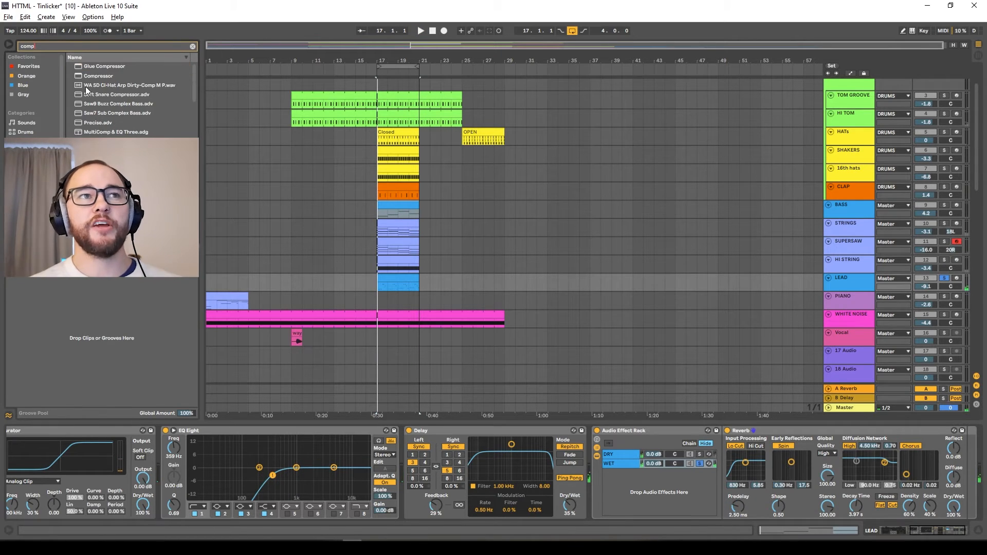
Add a Compressor after the Reverb in the WET chain and enable its sidechain
{"action": "left_click", "coordinate": [92, 76]}
{"action": "key", "text": "Return"}
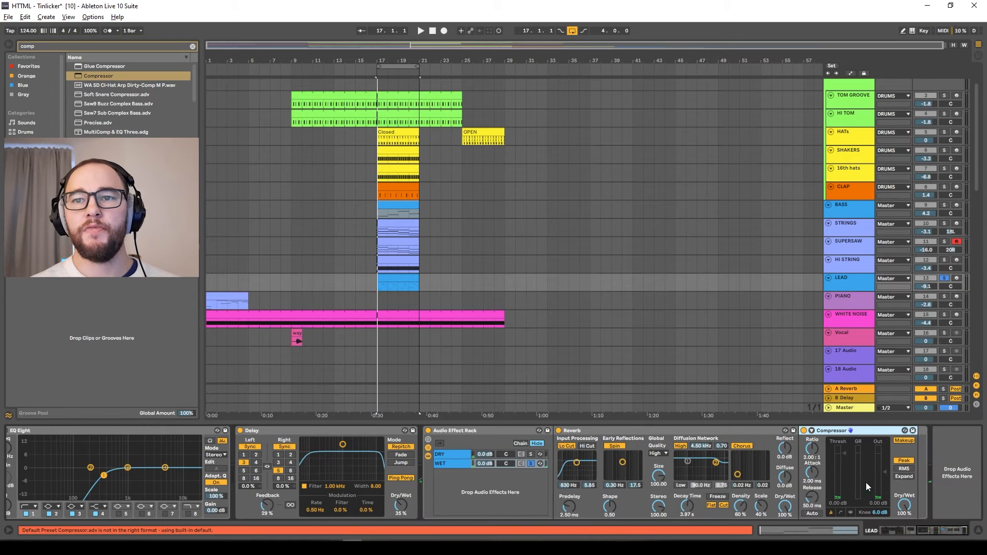
{"action": "left_click", "coordinate": [812, 431]}
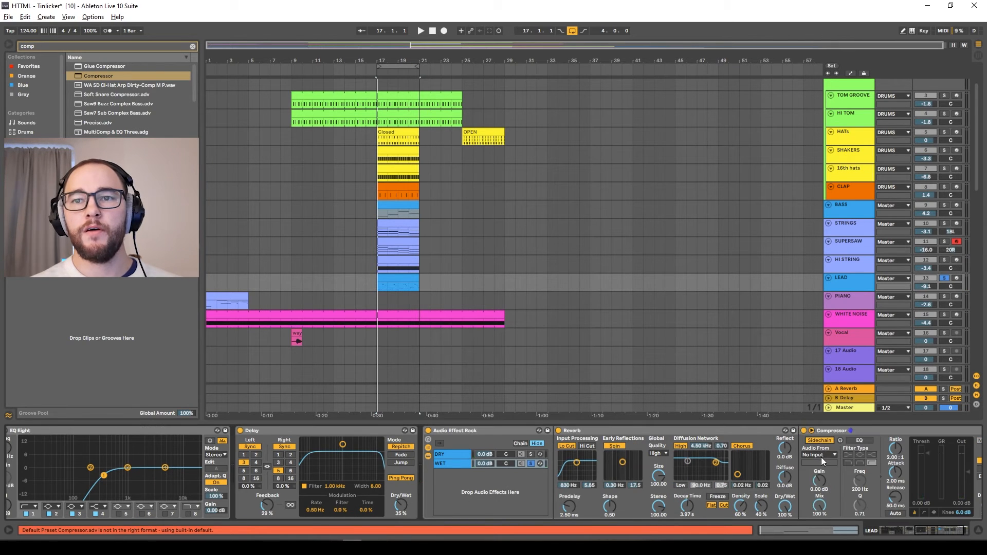
Set the Compressor's sidechain source to the LEAD track with a Pre FX tap point
{"action": "left_click", "coordinate": [818, 456]}
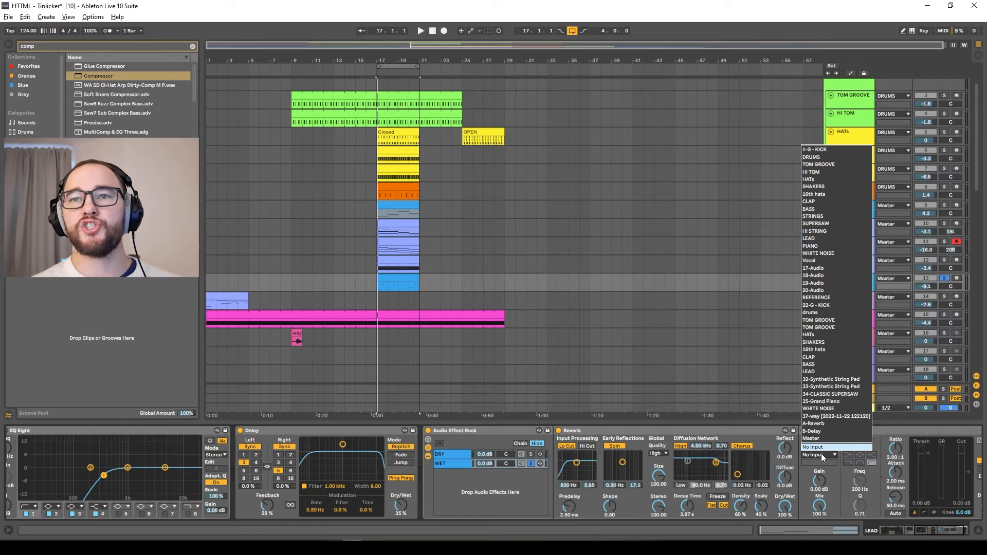
{"action": "left_click", "coordinate": [821, 239]}
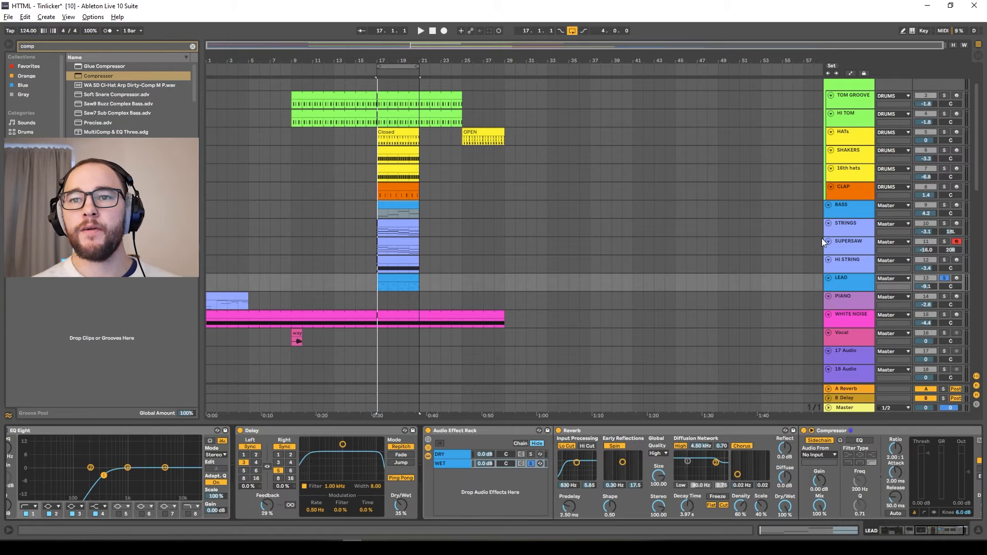
{"action": "left_click", "coordinate": [817, 465]}
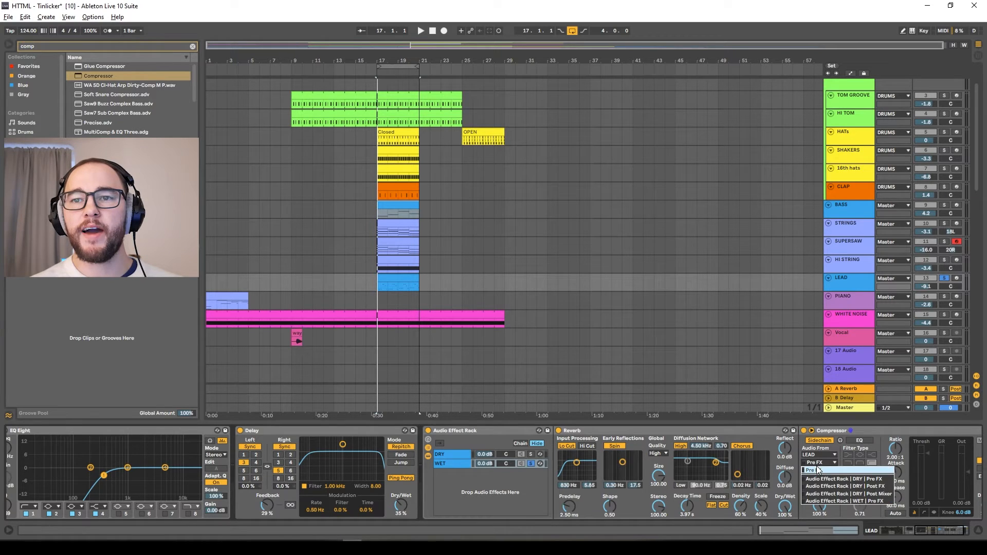
{"action": "left_click", "coordinate": [886, 481]}
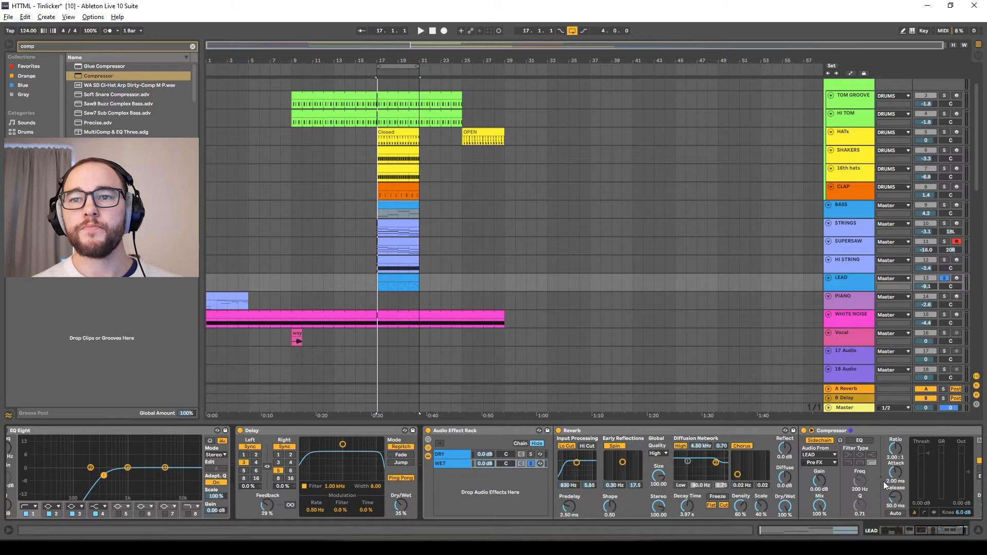
Unsolo the WET chain and lower its Compressor's threshold to -24.0 dB during playback
{"action": "left_click", "coordinate": [458, 455]}
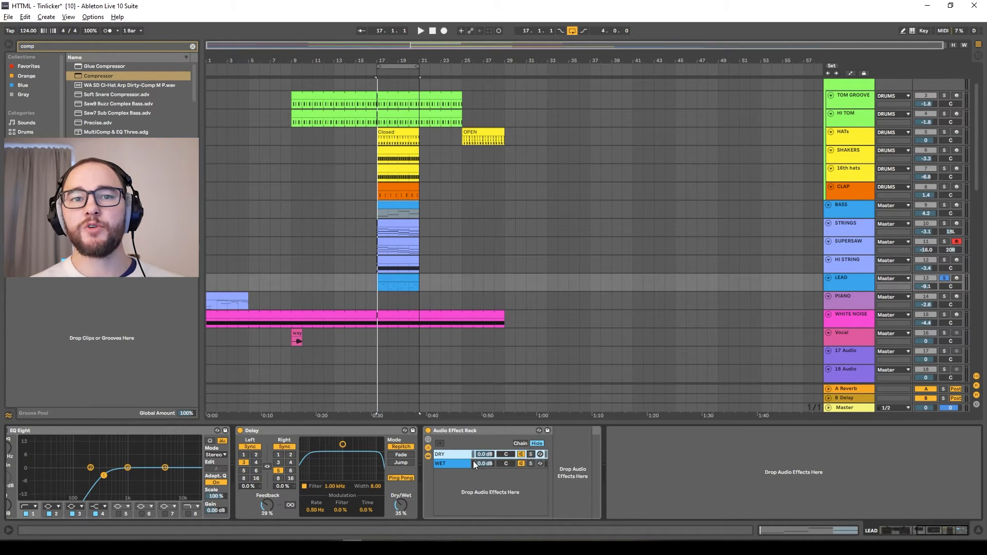
{"action": "left_click", "coordinate": [473, 465]}
{"action": "left_click_drag", "start_coordinate": [932, 472], "coordinate": [932, 479]}
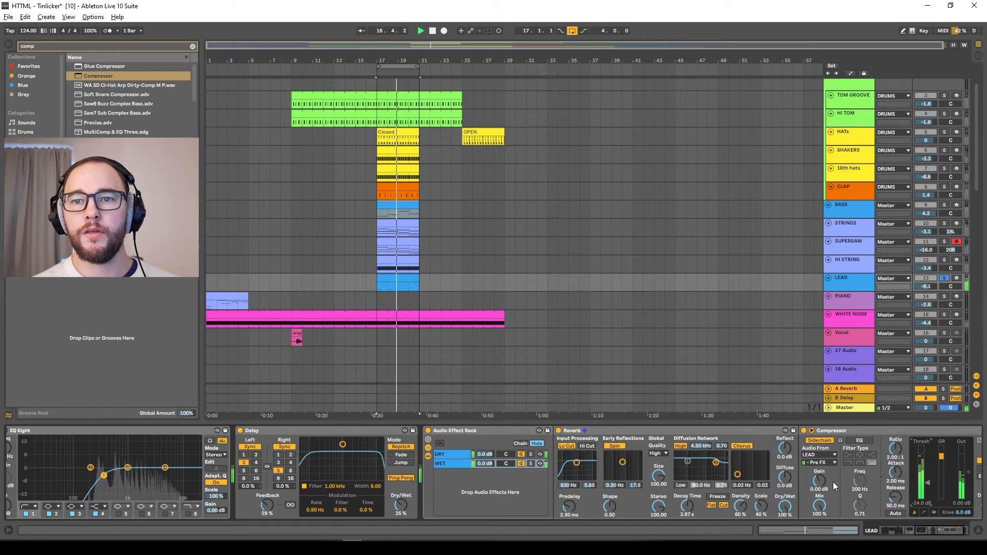
Solo the WET chain and set its Compressor's output gain to 3.00 dB, attack to 7.20 ms and release to 174 ms
{"action": "left_click", "coordinate": [531, 464]}
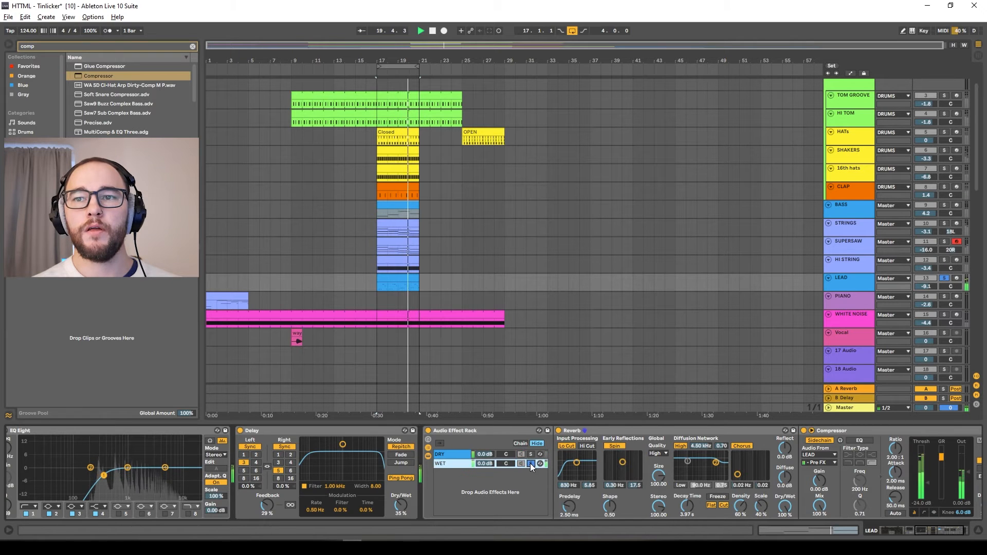
{"action": "scroll", "coordinate": [889, 474], "scroll_direction": "down", "scroll_amount": 2}
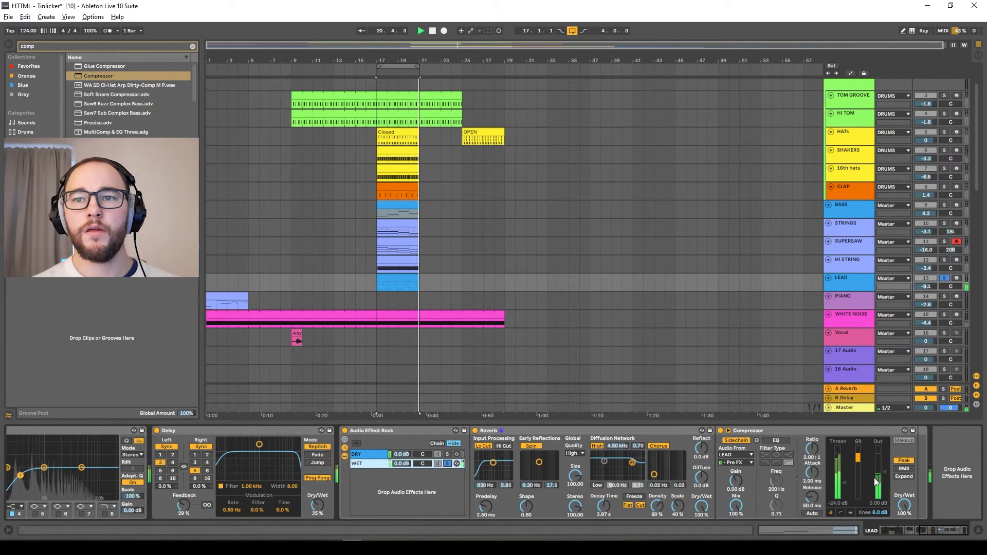
{"action": "left_click", "coordinate": [879, 503]}
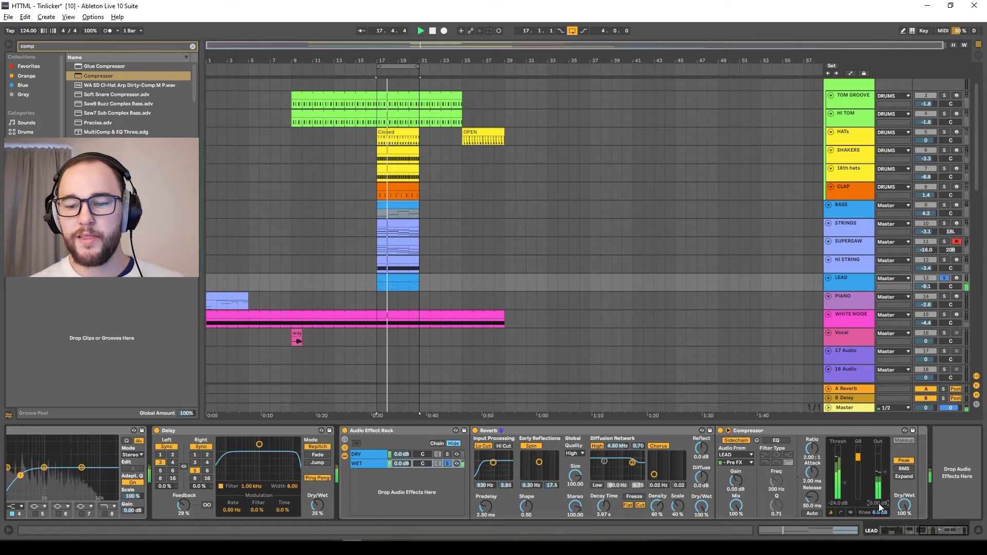
{"action": "type", "text": "2"}
{"action": "key", "text": "Return"}
{"action": "key", "text": "Up"}
{"action": "mouse_move", "coordinate": [844, 484]}
{"action": "left_mouse_down"}
{"action": "mouse_move", "coordinate": [815, 496]}
{"action": "mouse_move", "coordinate": [813, 467]}
{"action": "mouse_move", "coordinate": [814, 497]}
{"action": "mouse_move", "coordinate": [844, 484]}
{"action": "left_mouse_up"}
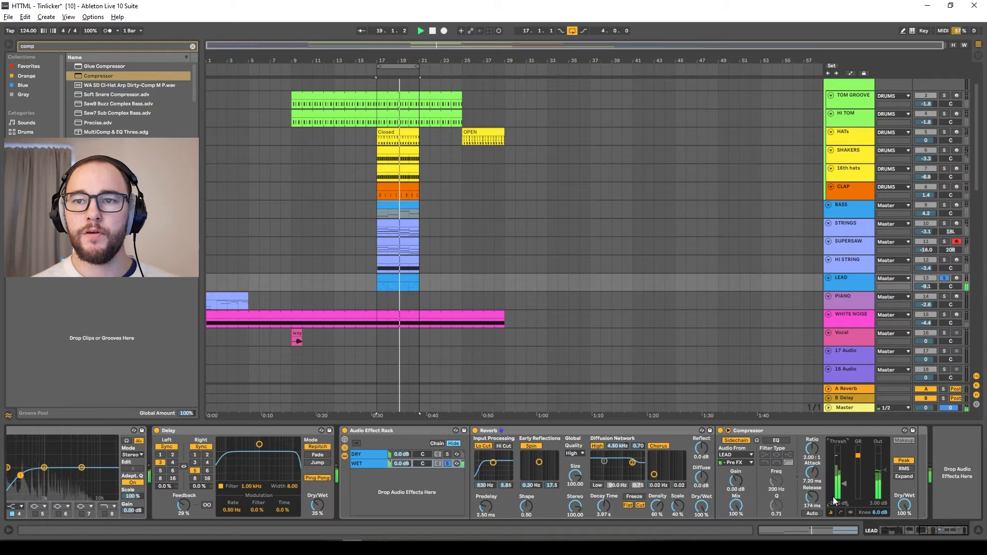
Compare with the DRY chain soloed, stop playback and unsolo both chains of the rack
{"action": "left_click", "coordinate": [448, 455]}
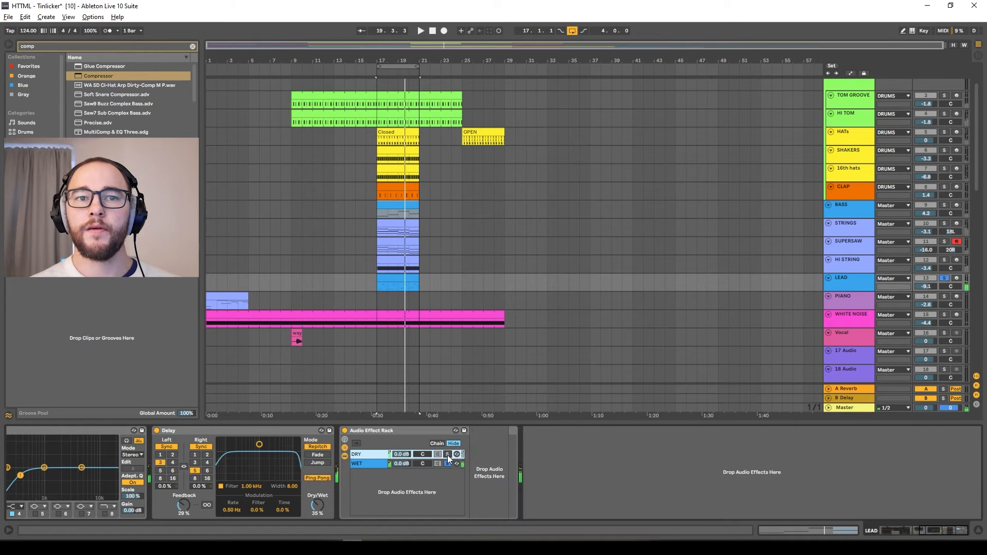
{"action": "key", "text": "space"}
{"action": "left_click", "coordinate": [448, 464]}
{"action": "left_click", "coordinate": [447, 456]}
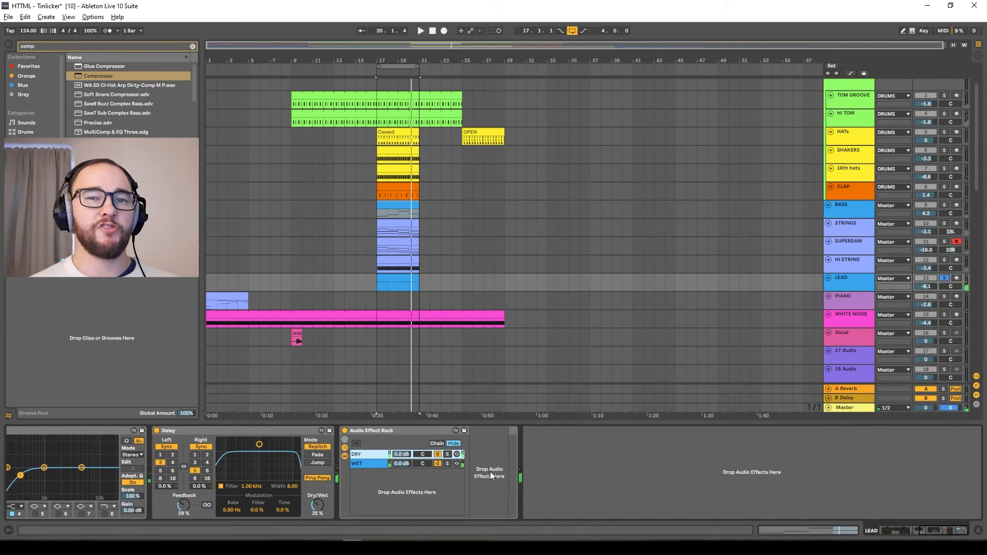
Add a second Reverb after the Audio Effect Rack and rename it AIRY
{"action": "key", "text": "ctrl+f"}
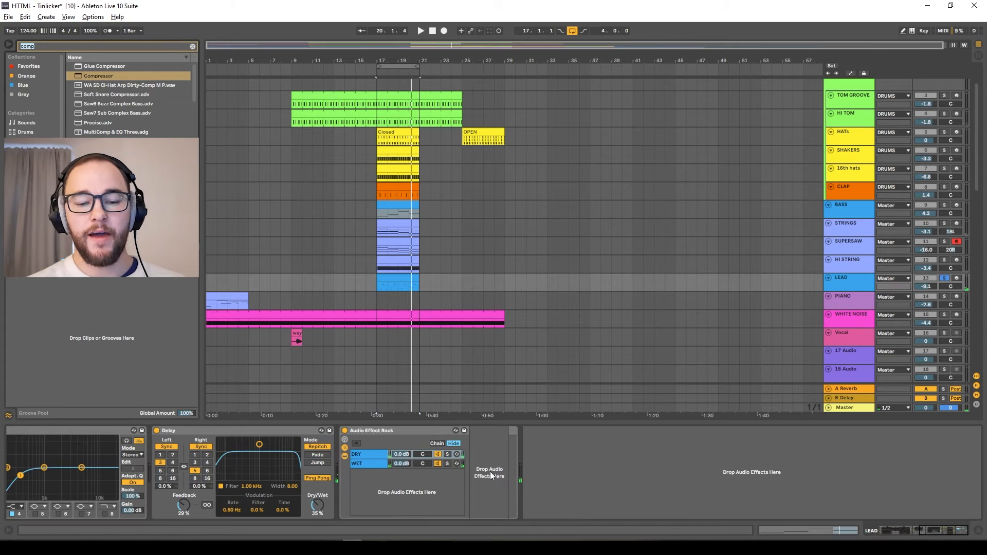
{"action": "type", "text": "rev"}
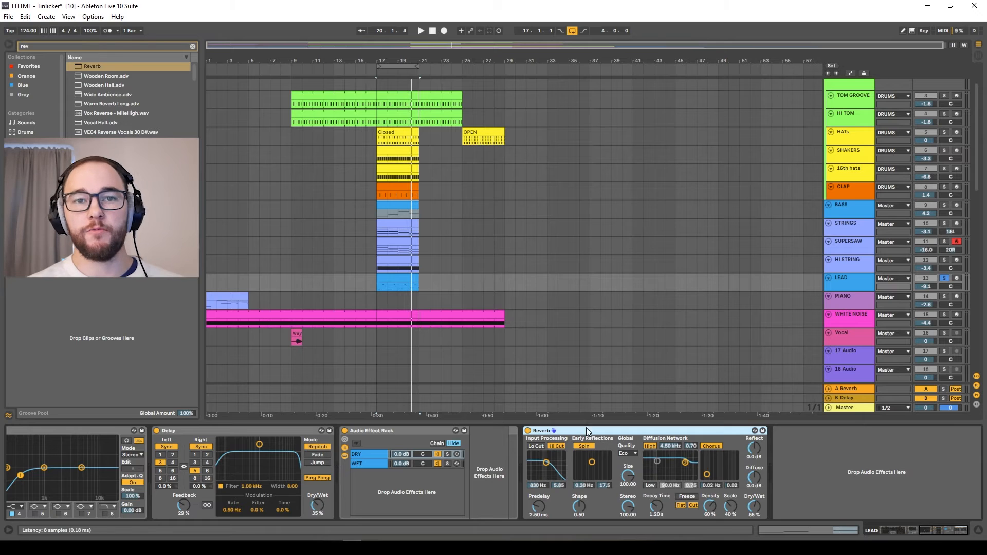
{"action": "key", "text": "ctrl+r"}
{"action": "type", "text": "AIRY"}
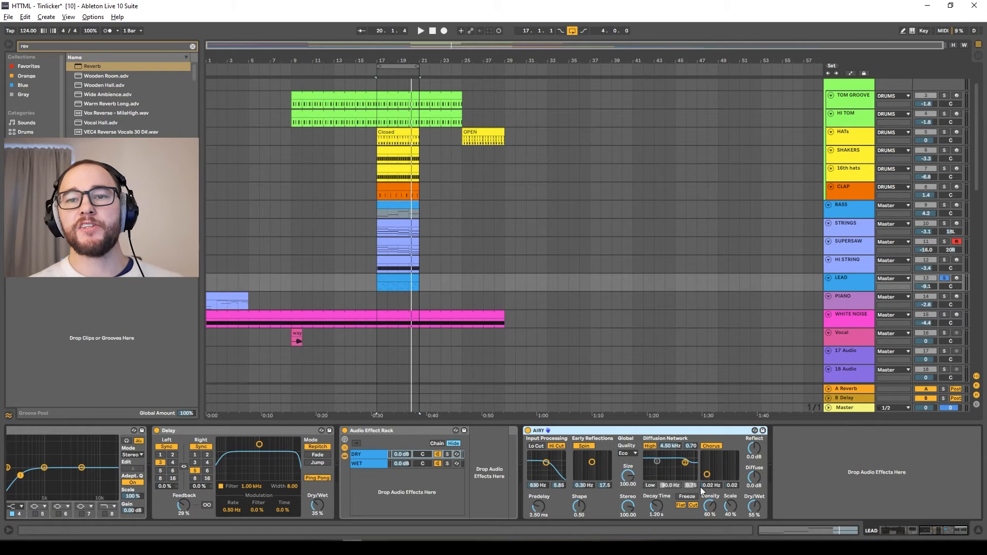
Set the AIRY reverb to Lo Cut only at 6.75 kHz, decay time 7.82 s and Dry/Wet 26% during playback
{"action": "left_click_drag", "start_coordinate": [656, 506], "coordinate": [657, 484]}
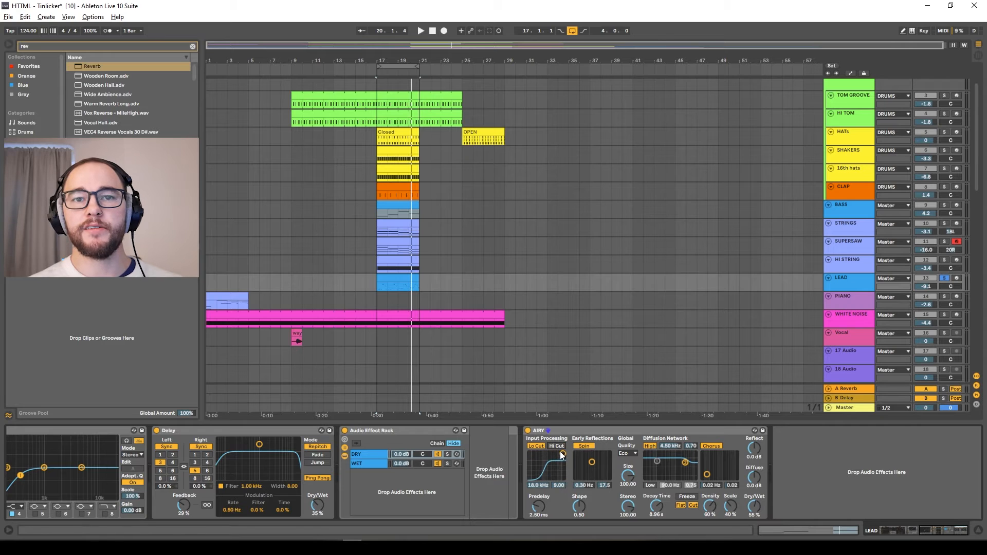
{"action": "key", "text": "space"}
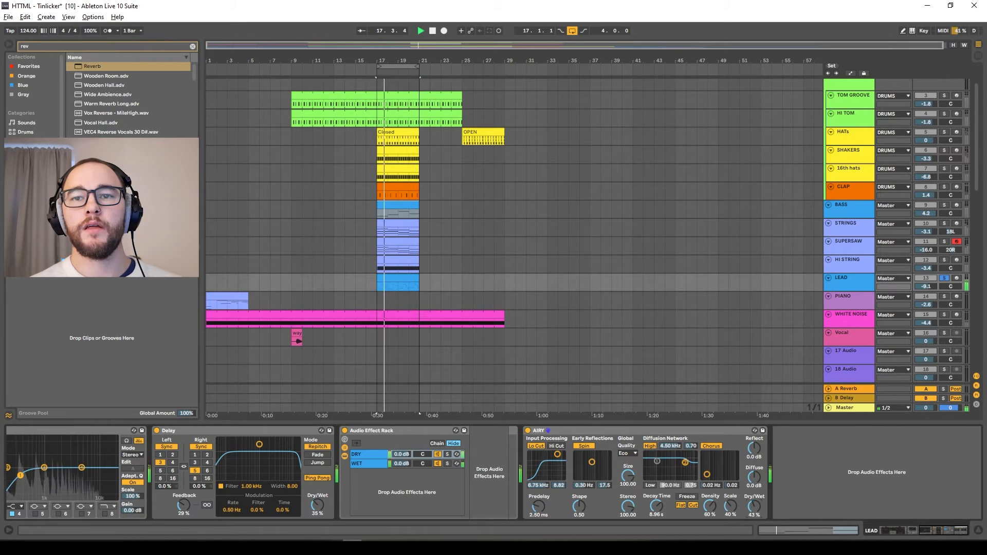
{"action": "left_click_drag", "start_coordinate": [656, 507], "coordinate": [655, 509]}
{"action": "left_click_drag", "start_coordinate": [752, 509], "coordinate": [751, 515]}
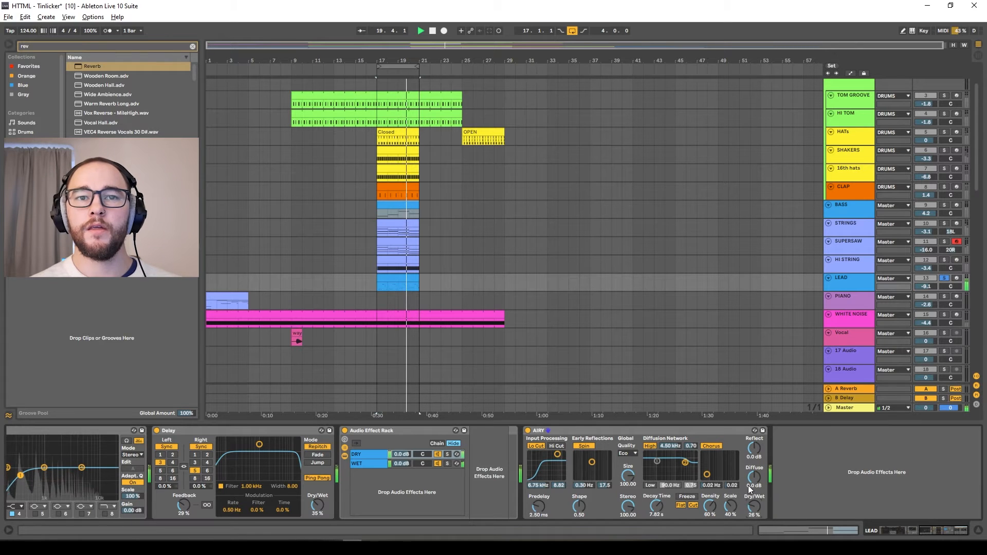
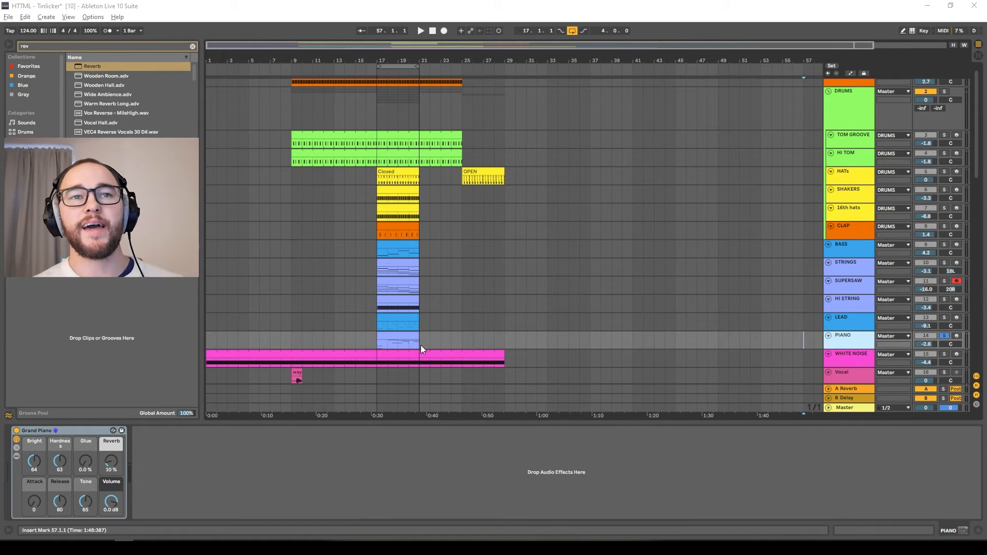
Compare the STRINGS through PIANO clips' notes in one multi-clip view, and open the PIANO clip by itself
{"action": "double_click", "coordinate": [401, 260]}
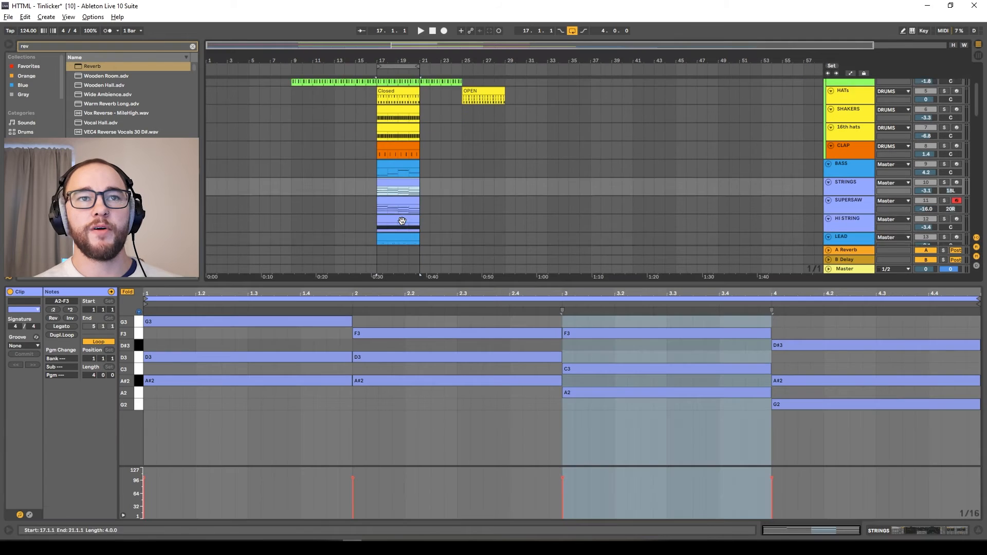
{"action": "scroll", "coordinate": [405, 180], "scroll_direction": "down", "scroll_amount": 3}
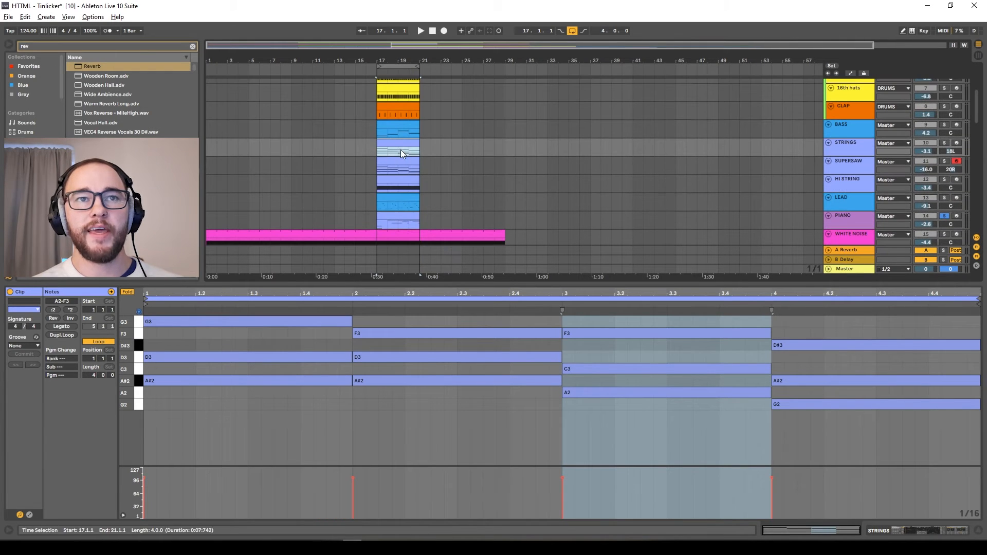
{"action": "left_click", "coordinate": [395, 216], "text": "shift"}
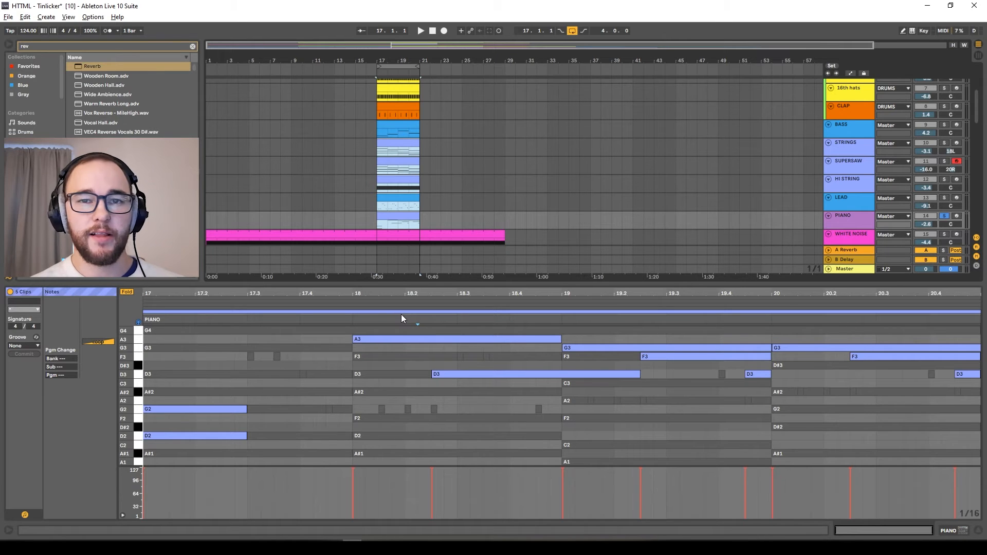
{"action": "left_click", "coordinate": [355, 419]}
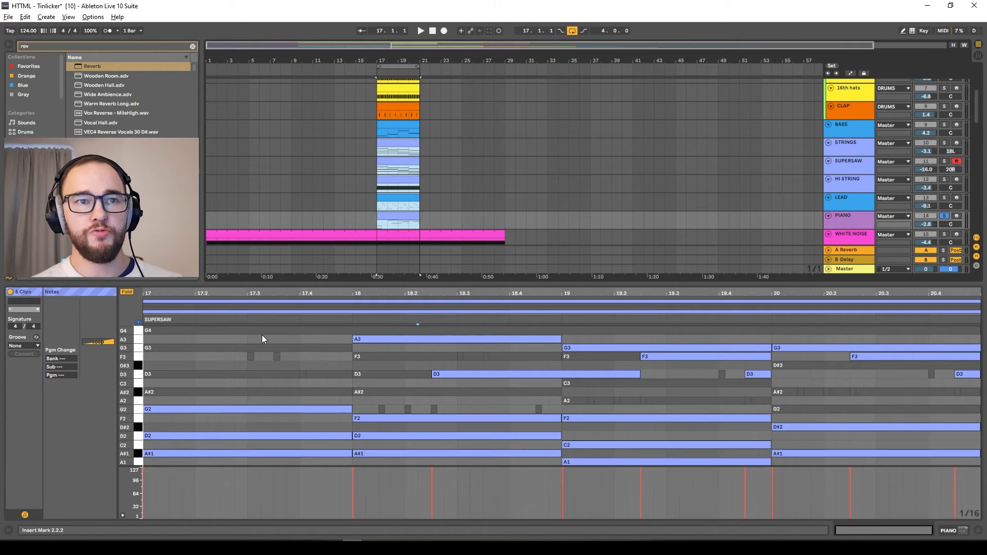
{"action": "left_click", "coordinate": [403, 216]}
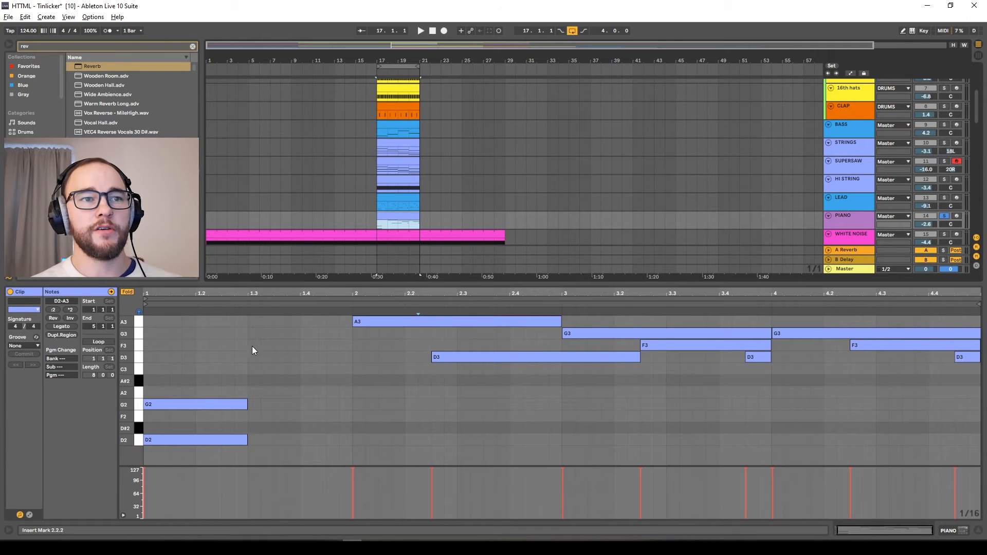
Go through the PIANO clip's melody notes from bar 2 to bar 4 one after another
{"action": "left_click_drag", "start_coordinate": [366, 395], "coordinate": [399, 307]}
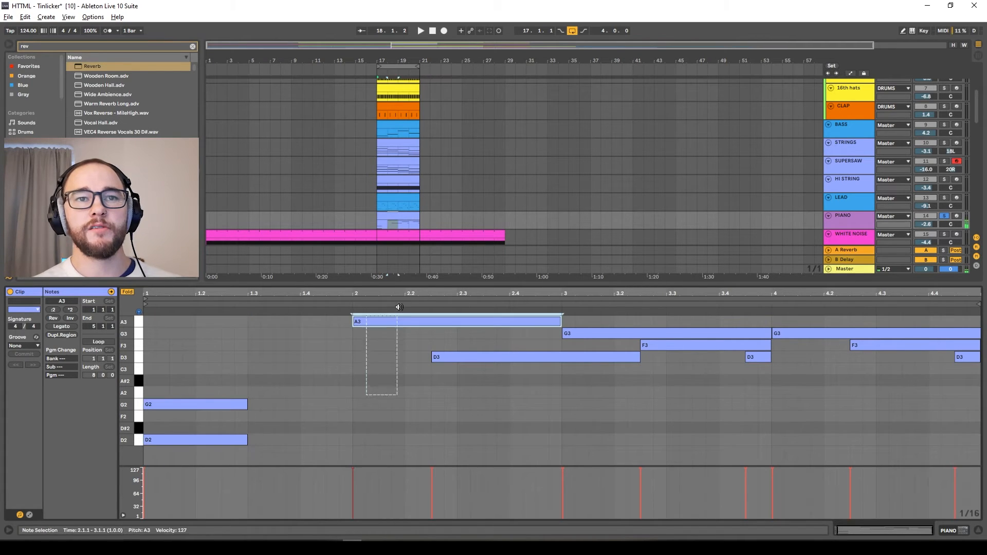
{"action": "left_click_drag", "start_coordinate": [503, 411], "coordinate": [510, 345]}
{"action": "left_click", "coordinate": [650, 333]}
{"action": "left_click", "coordinate": [672, 345]}
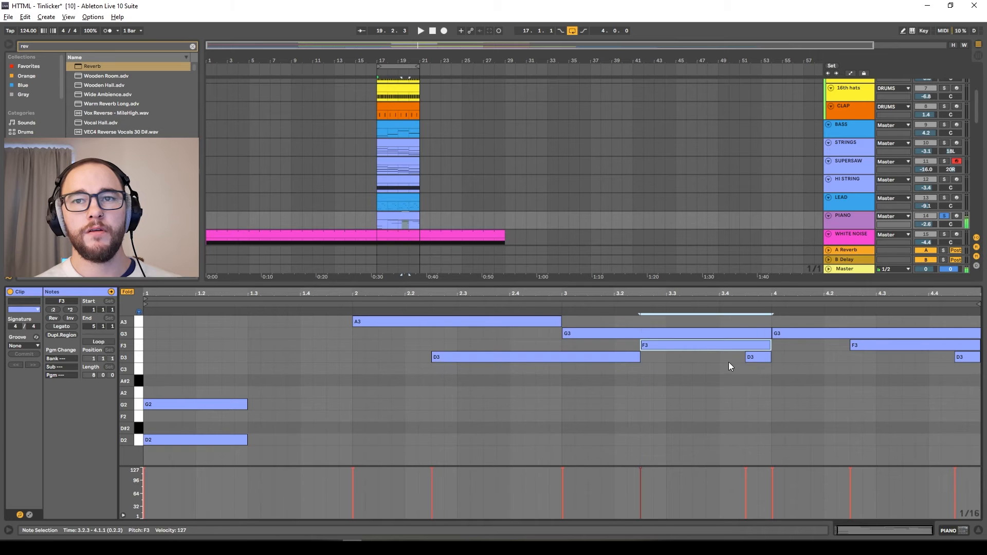
{"action": "left_click", "coordinate": [761, 357]}
{"action": "left_click", "coordinate": [860, 335]}
{"action": "left_click", "coordinate": [861, 345]}
{"action": "left_click", "coordinate": [969, 359]}
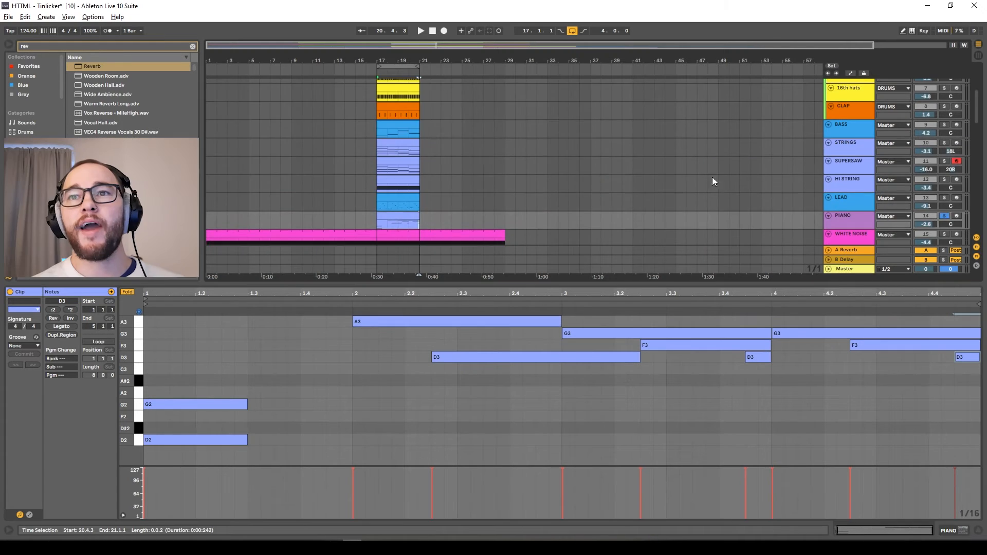
Solo the WHITE NOISE track, show its oscillator A output level automation and enlarge the track's lane
{"action": "scroll", "coordinate": [720, 179], "scroll_direction": "down", "scroll_amount": 3}
{"action": "scroll", "coordinate": [730, 182], "scroll_direction": "up", "scroll_amount": 1}
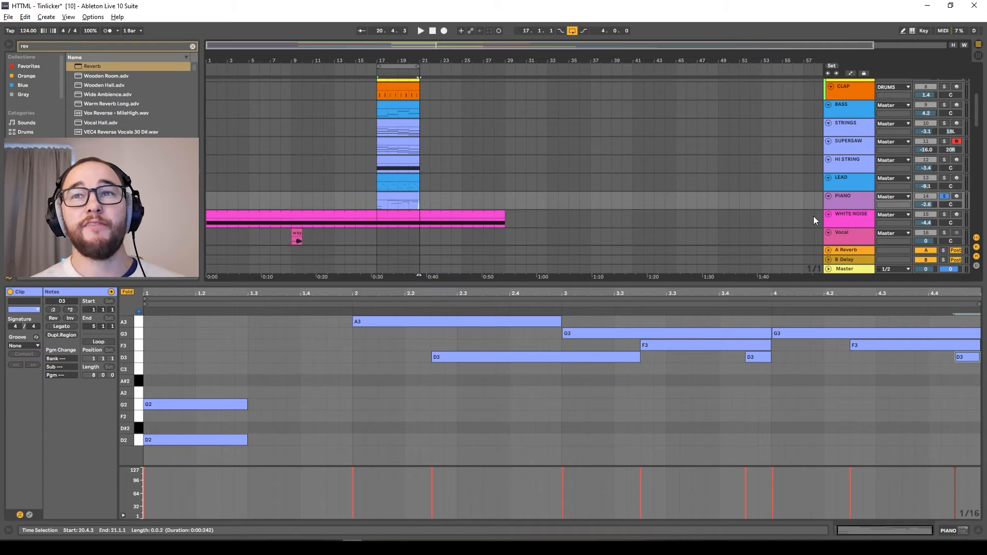
{"action": "key", "text": "ctrl+t"}
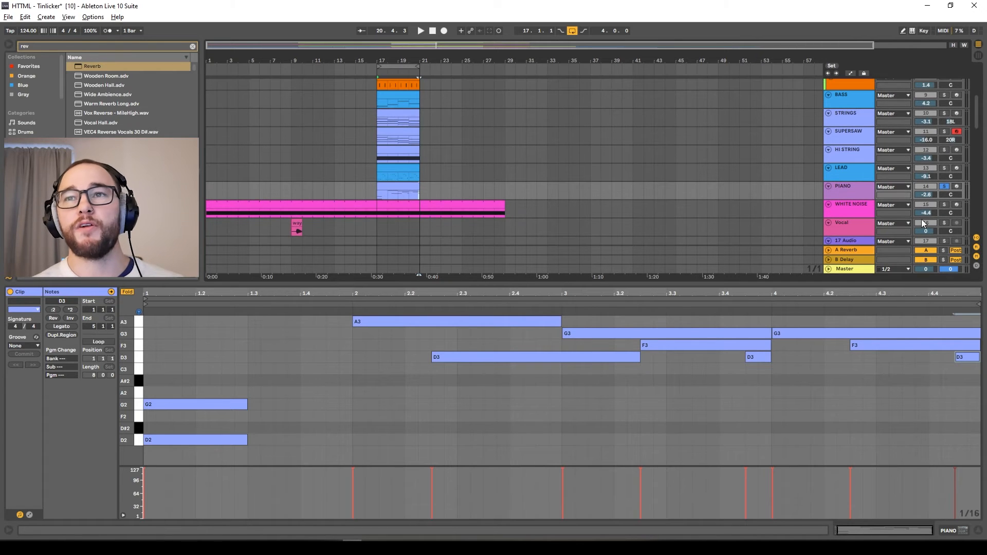
{"action": "left_click", "coordinate": [853, 210]}
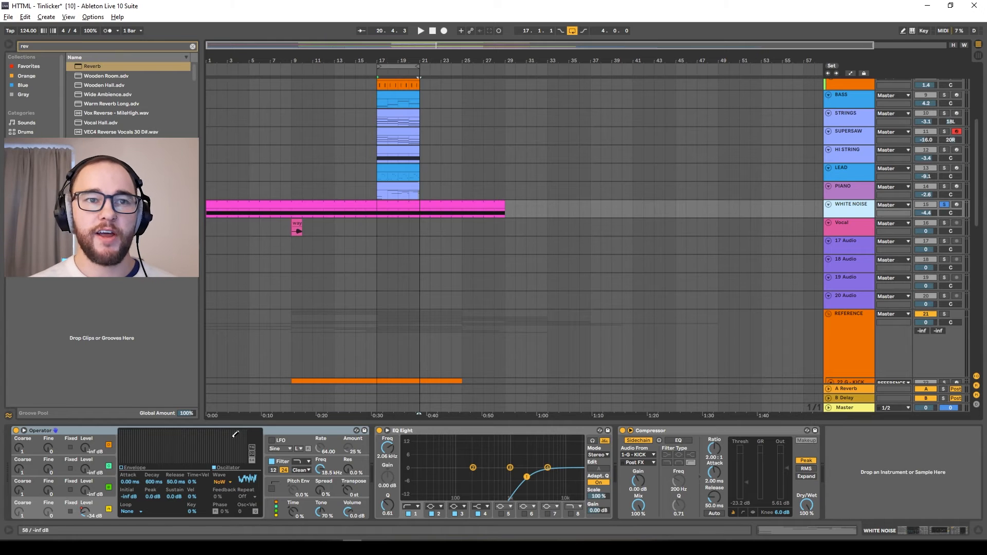
{"action": "key", "text": "a"}
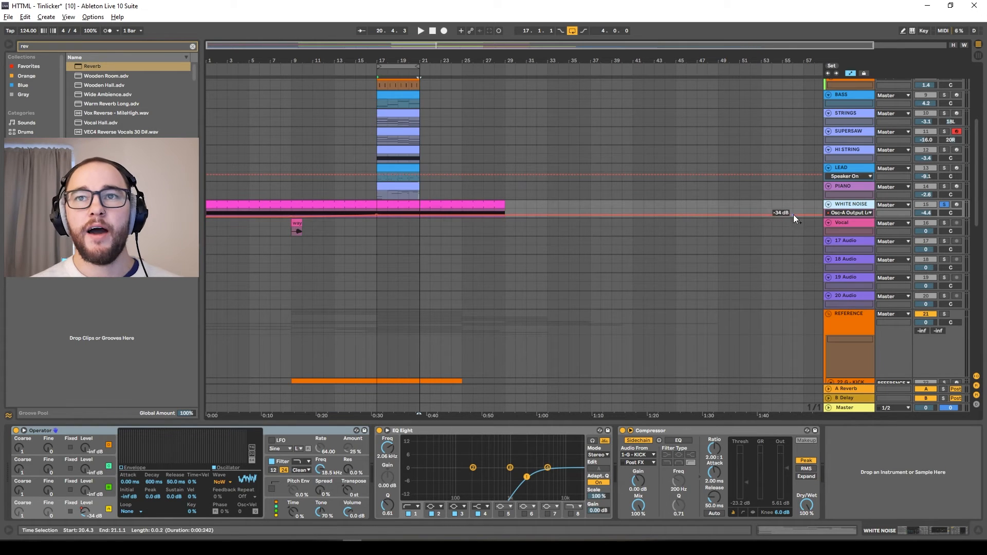
{"action": "left_click_drag", "start_coordinate": [845, 218], "coordinate": [846, 251]}
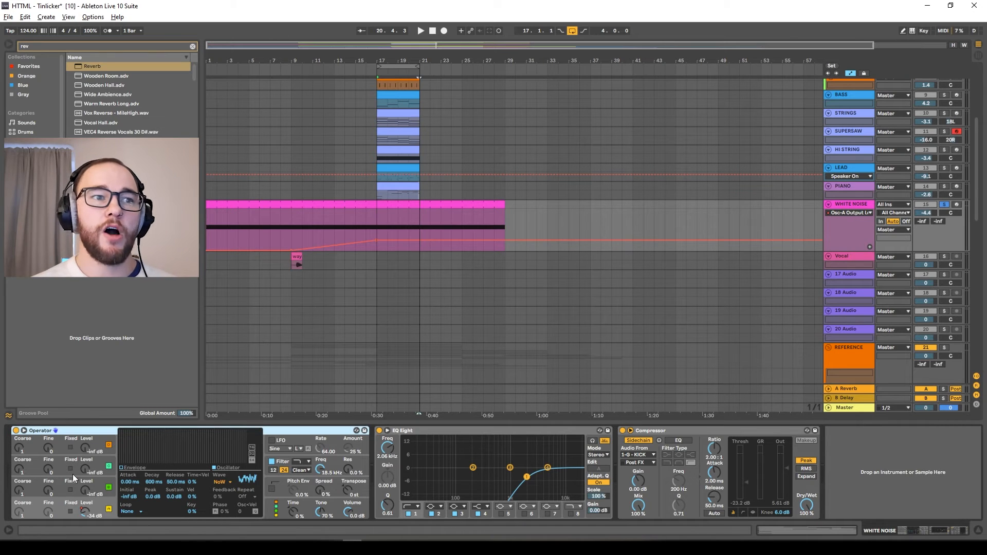
Examine the waveform choice of the Operator on the WHITE NOISE track and open the track's MIDI clip
{"action": "left_click", "coordinate": [231, 482]}
{"action": "left_click", "coordinate": [236, 476]}
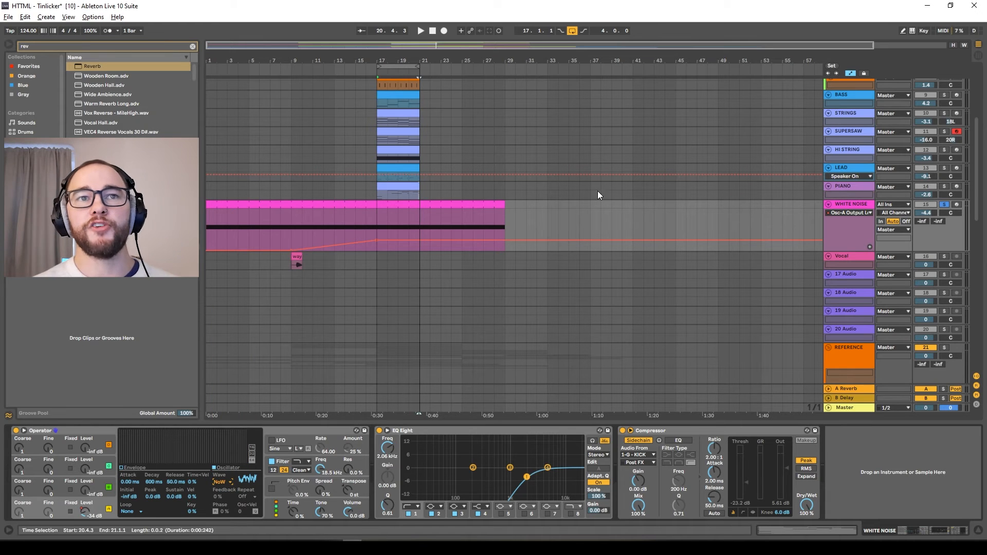
{"action": "left_click", "coordinate": [249, 231]}
{"action": "double_click", "coordinate": [325, 209]}
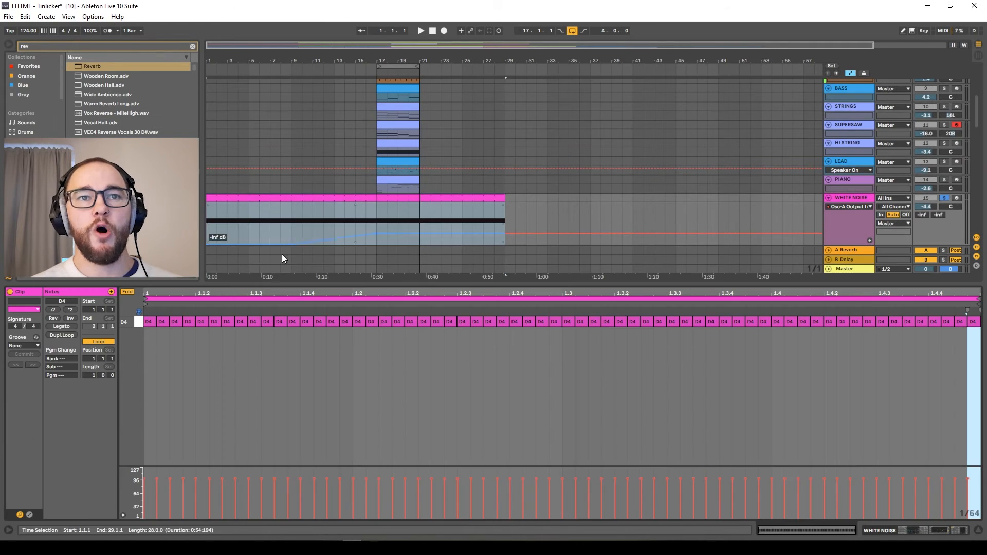
Play the white noise from bar 1 while raising Operator's oscillator A level, and undo the level change
{"action": "key", "text": "space"}
{"action": "left_click", "coordinate": [847, 199]}
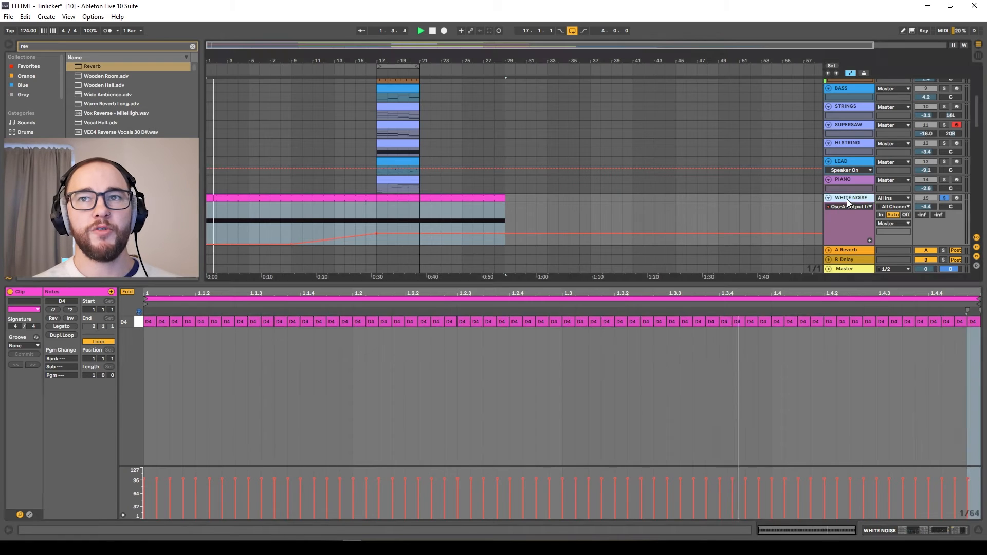
{"action": "left_click_drag", "start_coordinate": [85, 512], "coordinate": [85, 478]}
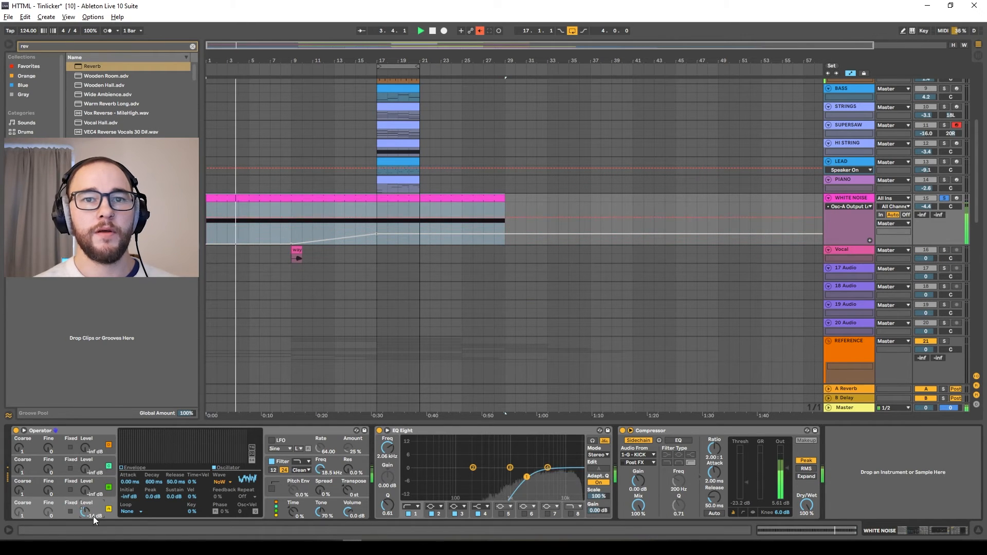
{"action": "key", "text": "space"}
{"action": "key", "text": "ctrl+z"}
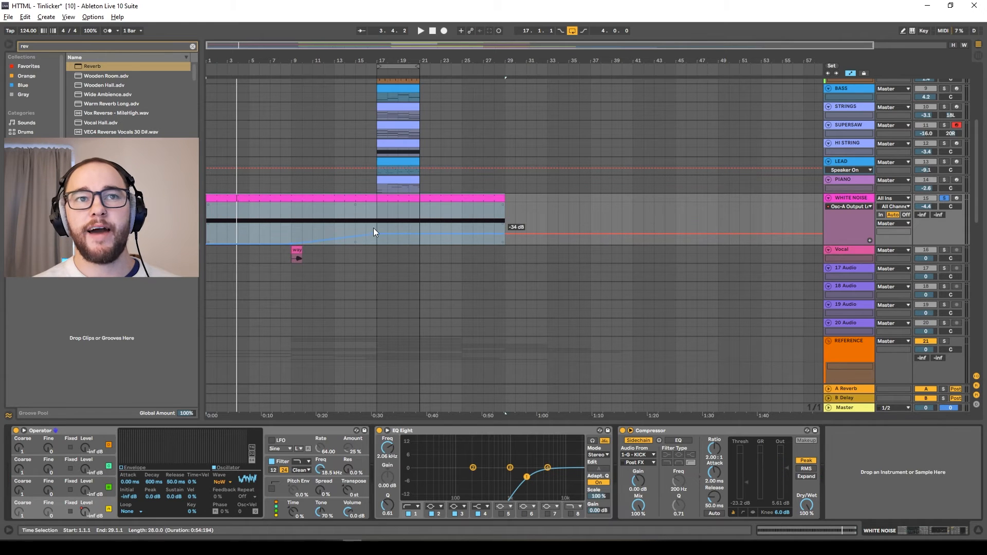
Audition the soloed WHITE NOISE track around bars 17 and 18, and display the Vocal track's device chain
{"action": "left_click", "coordinate": [386, 223]}
{"action": "key", "text": "space"}
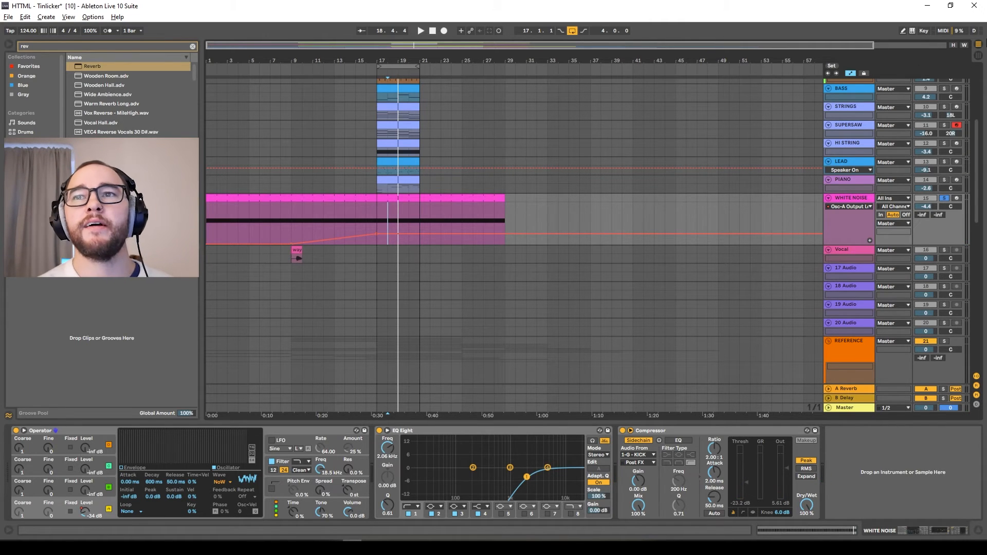
{"action": "left_click", "coordinate": [377, 224]}
{"action": "key", "text": "space"}
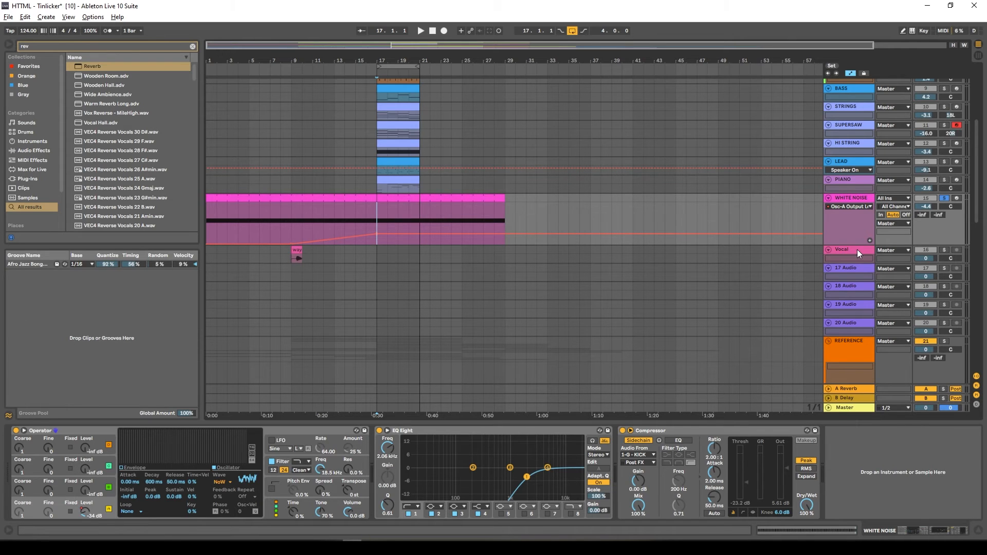
{"action": "left_click", "coordinate": [869, 197]}
{"action": "key", "text": "space"}
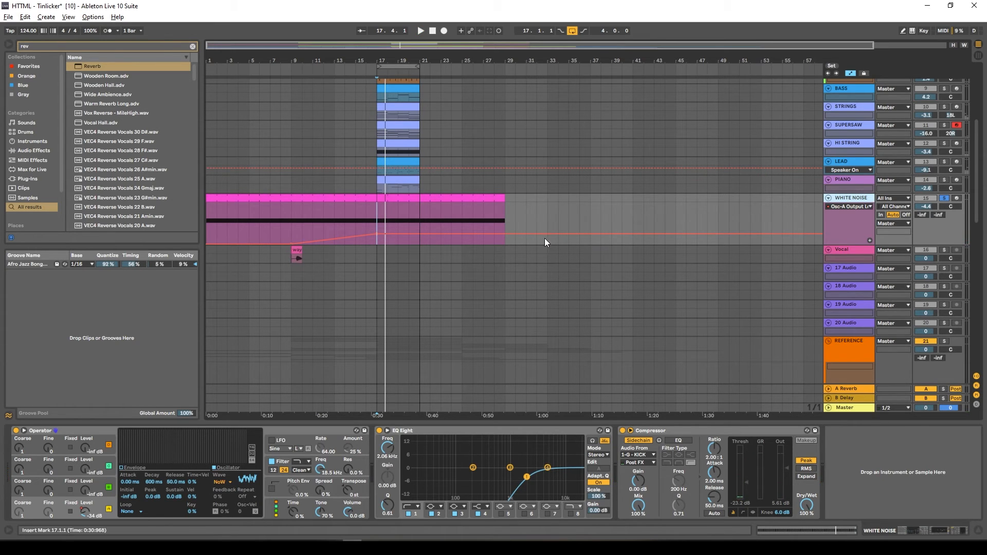
{"action": "left_click", "coordinate": [856, 249]}
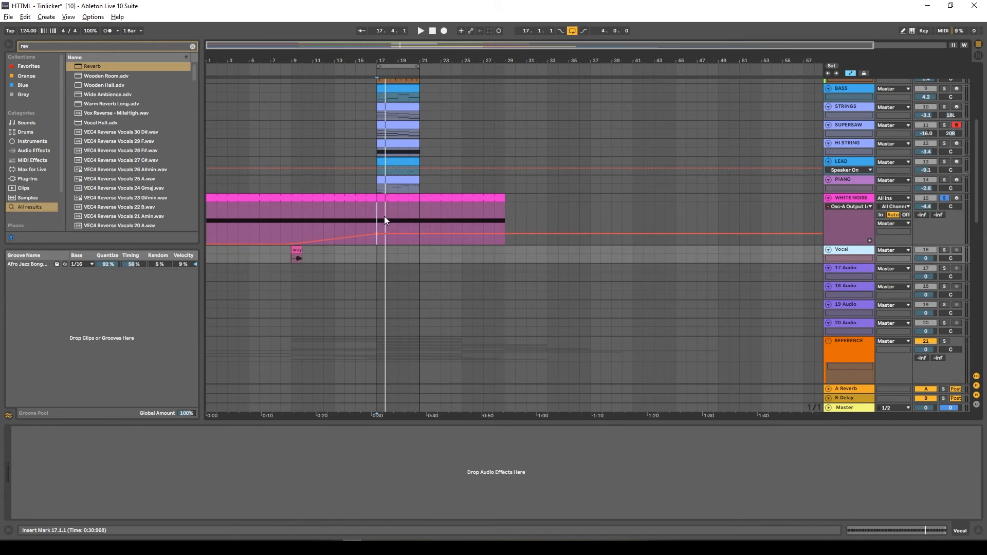
Enlarge the Vocal track's lane and play its soloed vocal clip from bar 9
{"action": "left_click", "coordinate": [297, 256]}
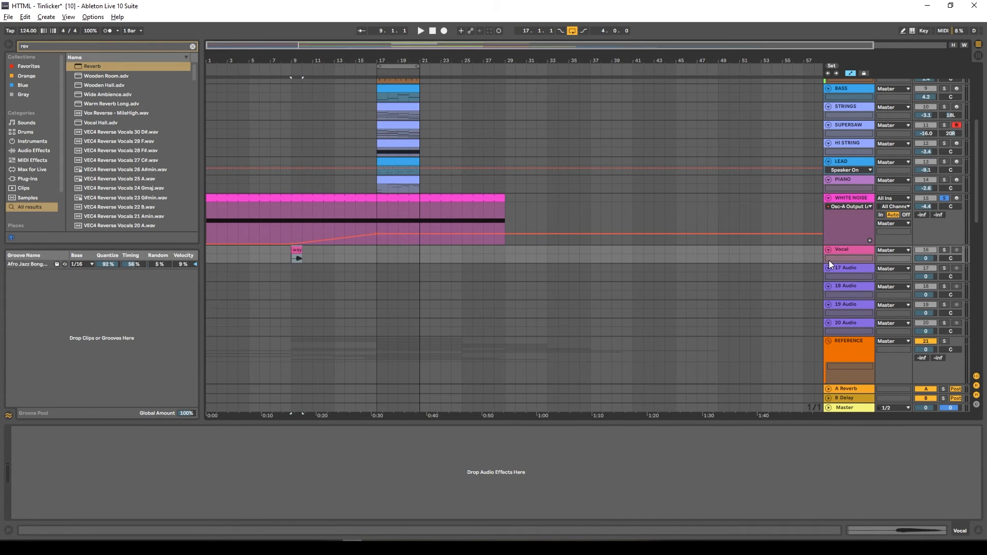
{"action": "left_click_drag", "start_coordinate": [829, 263], "coordinate": [829, 264]}
{"action": "left_click_drag", "start_coordinate": [829, 263], "coordinate": [829, 348]}
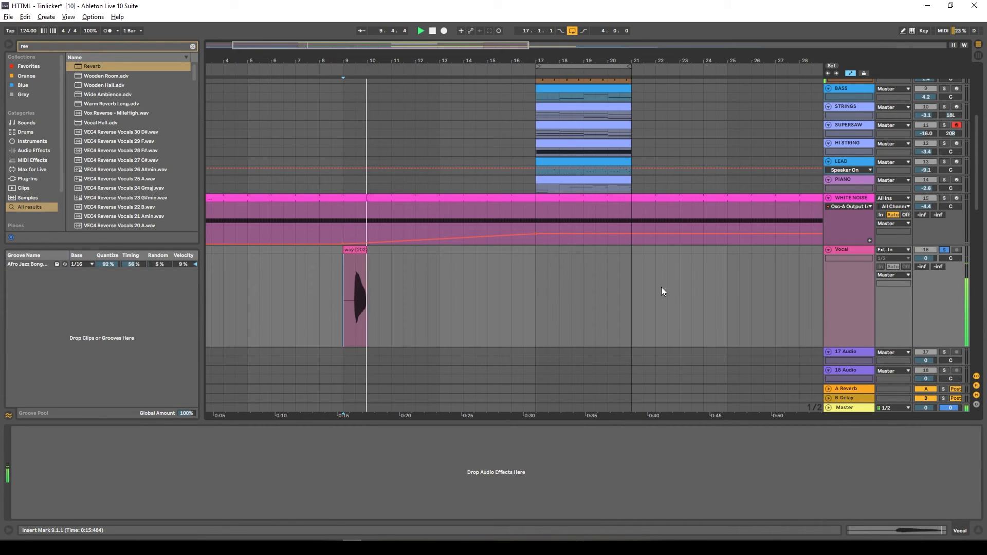
{"action": "key", "text": "space"}
{"action": "key", "text": "space"}
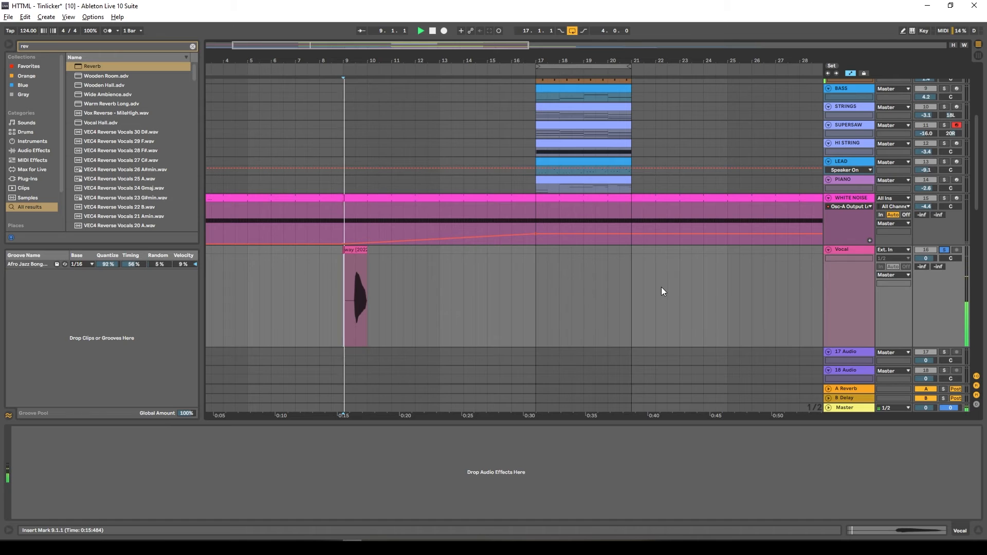
Set the vocal clip's warp mode to Complex Pro and play the clip
{"action": "left_click", "coordinate": [346, 248]}
{"action": "left_click", "coordinate": [114, 346]}
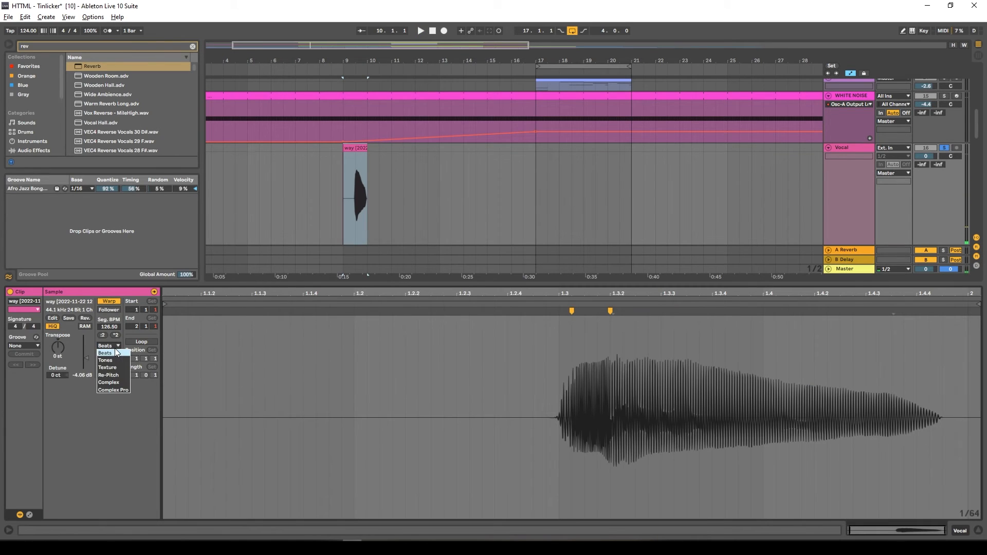
{"action": "left_click", "coordinate": [113, 390]}
{"action": "key", "text": "space"}
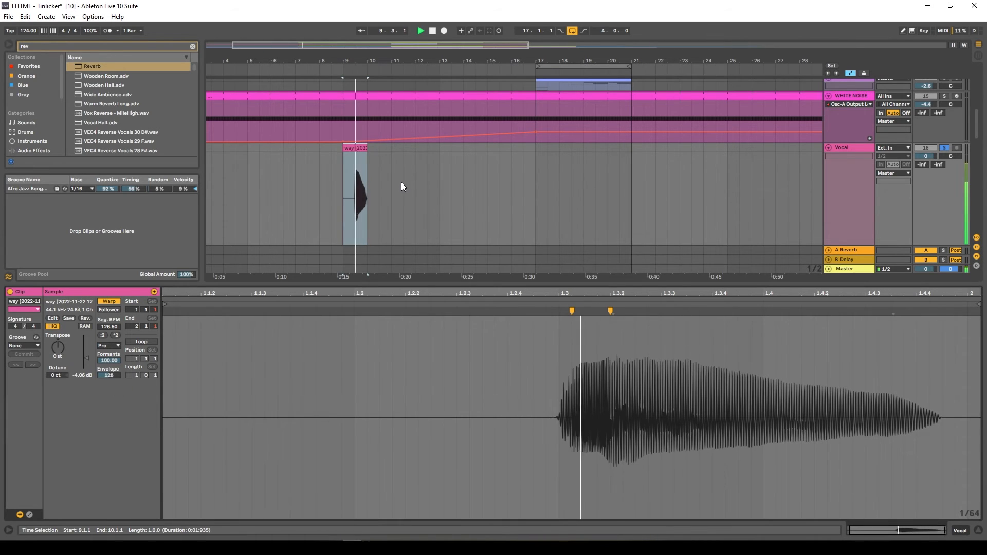
{"action": "key", "text": "space"}
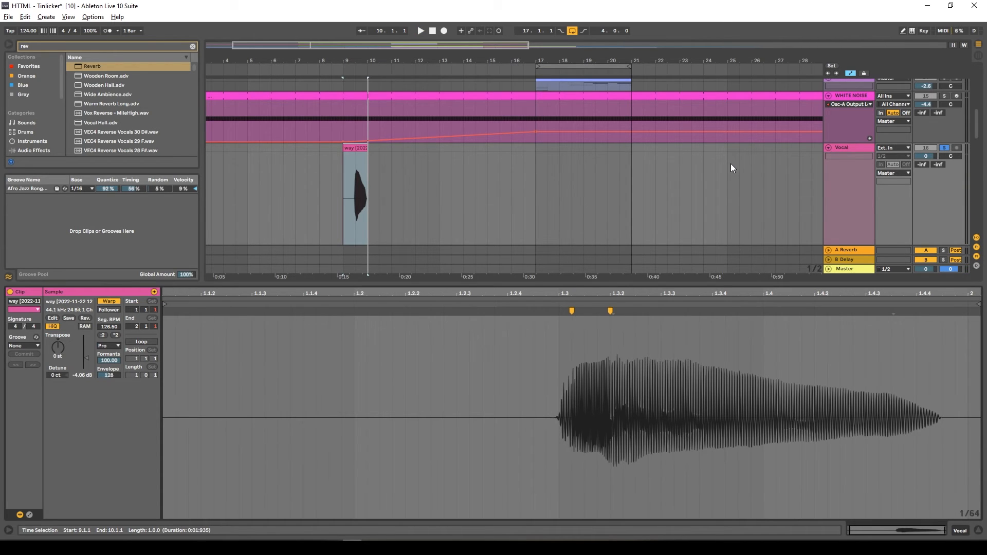
Audition the soloed vocal clip repeatedly from bar 9
{"action": "scroll", "coordinate": [355, 185], "scroll_direction": "up", "scroll_amount": 5}
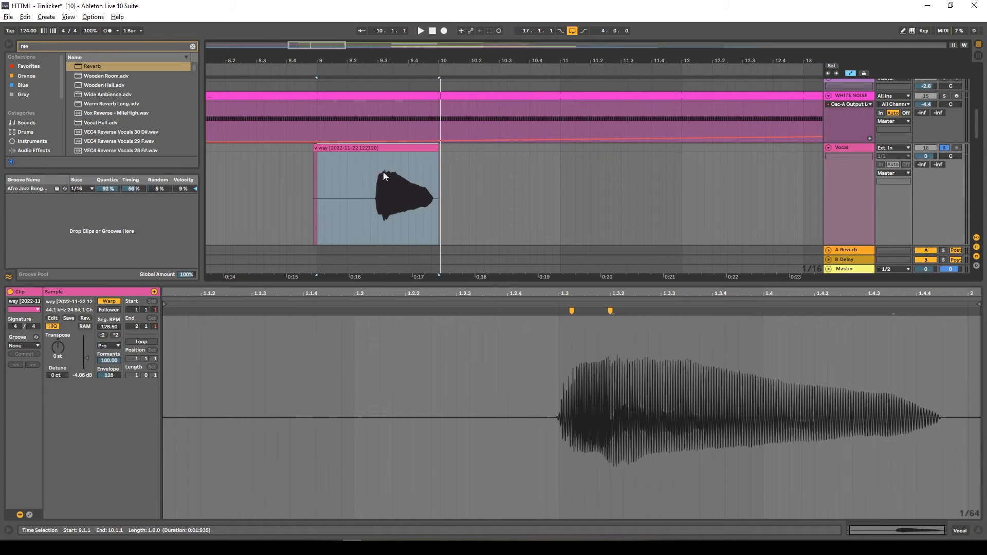
{"action": "left_click", "coordinate": [316, 183]}
{"action": "left_click_drag", "start_coordinate": [976, 123], "coordinate": [970, 67]}
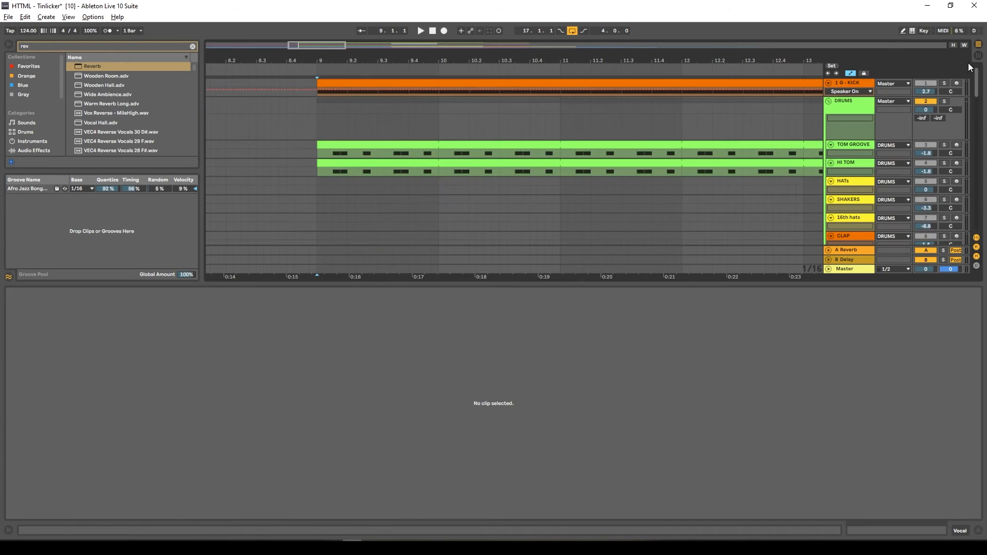
{"action": "key", "text": "space"}
{"action": "scroll", "coordinate": [550, 206], "scroll_direction": "down", "scroll_amount": 10}
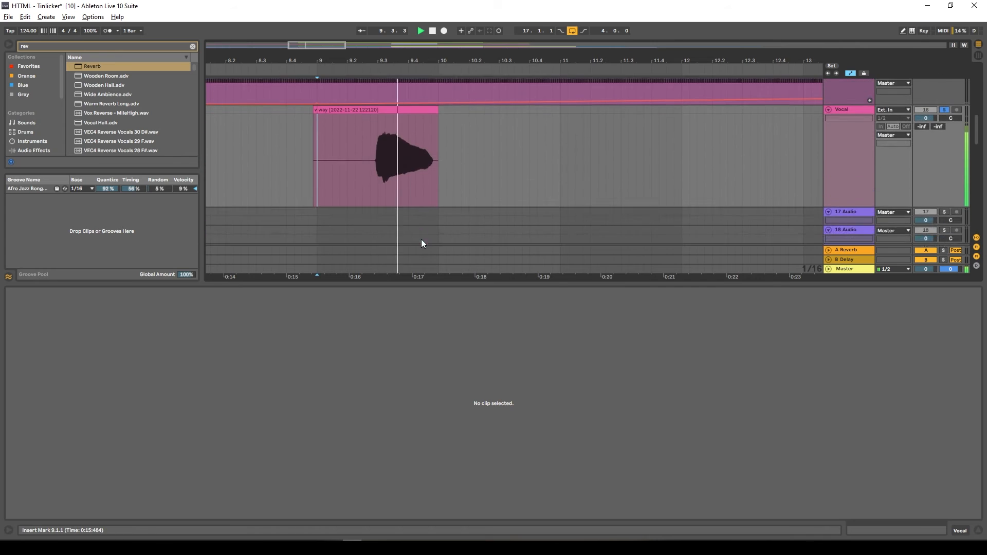
{"action": "key", "text": "space"}
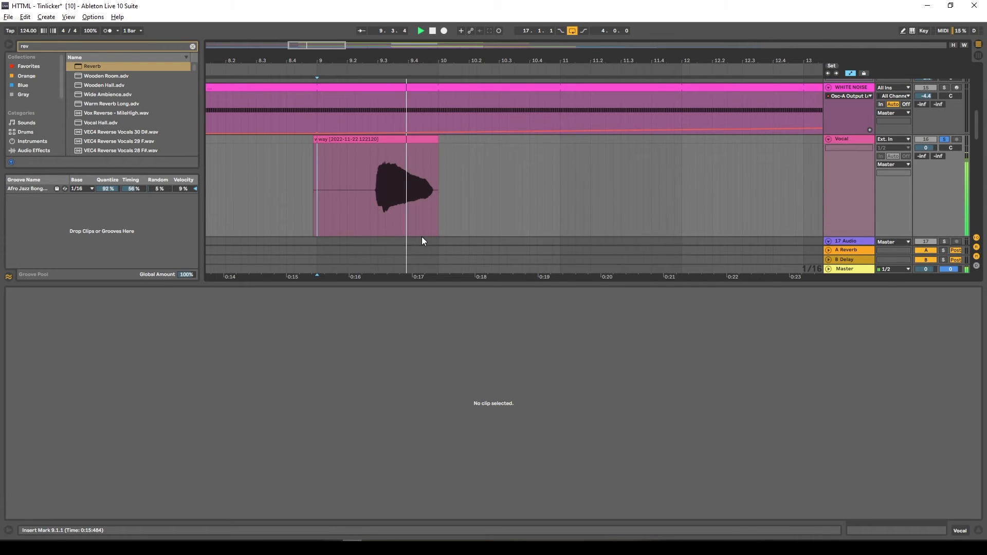
{"action": "key", "text": "space"}
{"action": "key", "text": "space"}
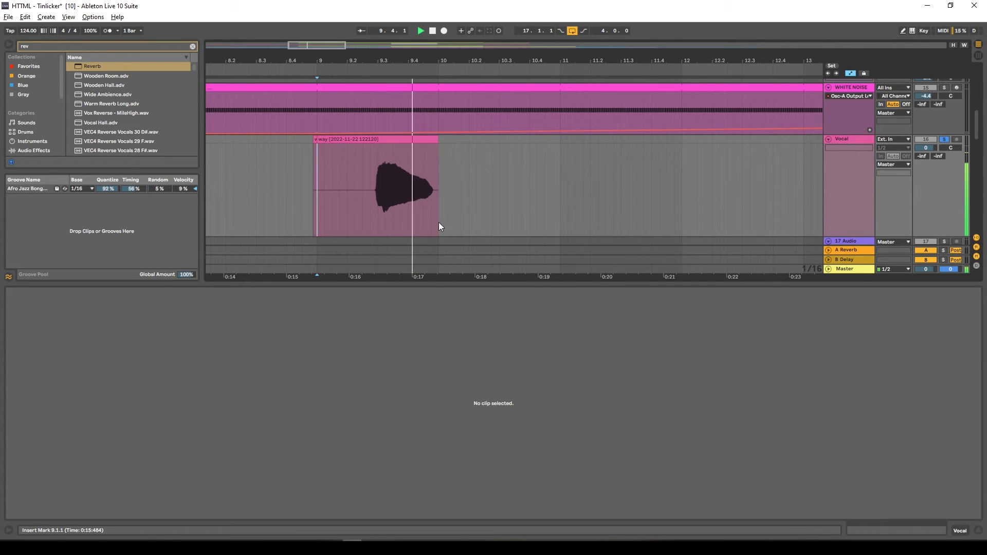
{"action": "key", "text": "space"}
Duplicate the one-bar vocal clip at bar 9 repeatedly until the copies reach bar 29
{"action": "scroll", "coordinate": [438, 175], "scroll_direction": "down", "scroll_amount": 3}
{"action": "left_click_drag", "start_coordinate": [385, 164], "coordinate": [429, 174]}
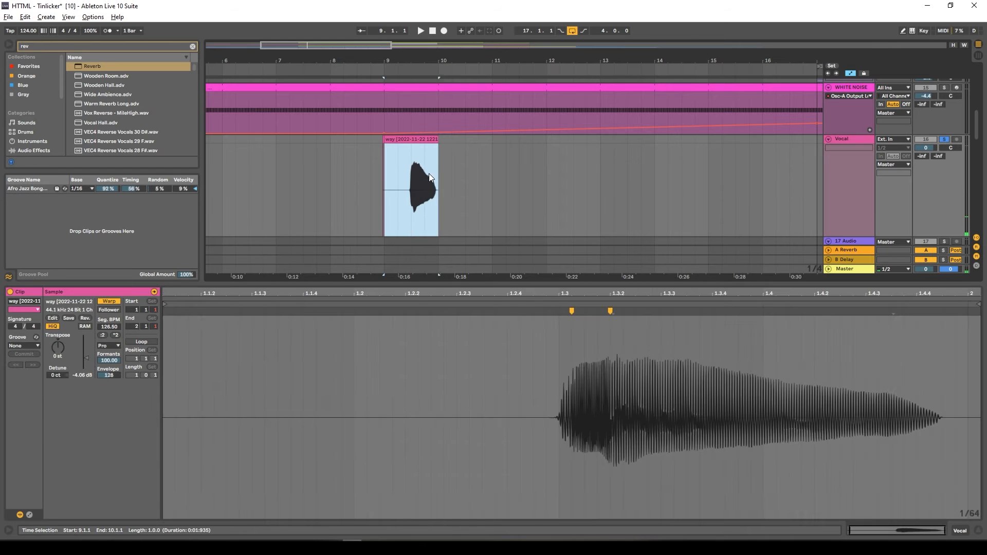
{"action": "scroll", "coordinate": [428, 174], "scroll_direction": "down", "scroll_amount": 5}
{"action": "key", "text": "ctrl+d"}
{"action": "key", "text": "ctrl+d"}
{"action": "key", "text": "ctrl+d"}
{"action": "key", "text": "ctrl+d"}
{"action": "key", "text": "ctrl+d"}
{"action": "key", "text": "ctrl+d"}
{"action": "key", "text": "ctrl+d"}
{"action": "key", "text": "ctrl+d"}
{"action": "key", "text": "ctrl+d"}
{"action": "key", "text": "ctrl+d"}
{"action": "key", "text": "ctrl+d"}
{"action": "key", "text": "ctrl+d"}
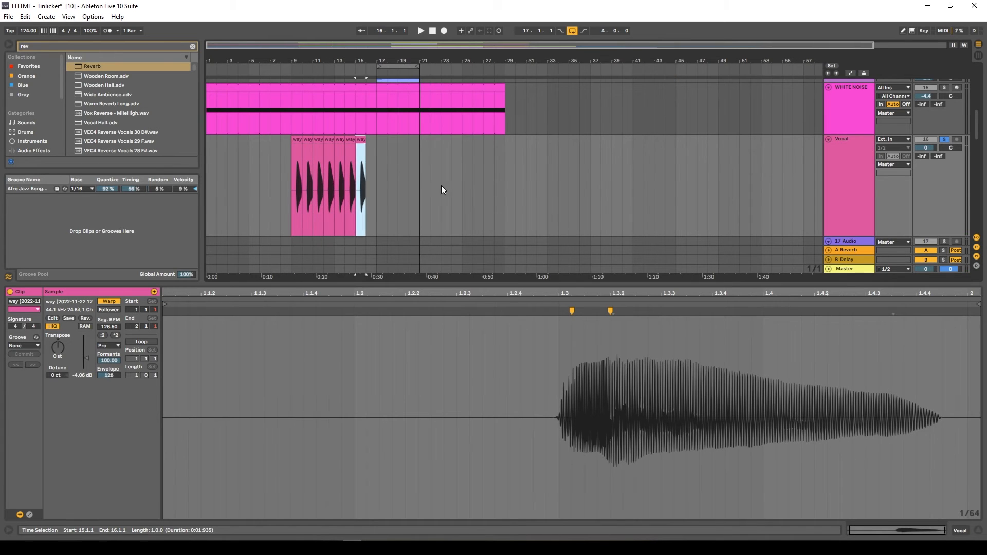
{"action": "key", "text": "ctrl+d"}
{"action": "key", "text": "ctrl+d"}
{"action": "key", "text": "ctrl+d"}
{"action": "key", "text": "ctrl+d"}
{"action": "key", "text": "ctrl+d"}
{"action": "key", "text": "ctrl+d"}
{"action": "key", "text": "ctrl+d"}
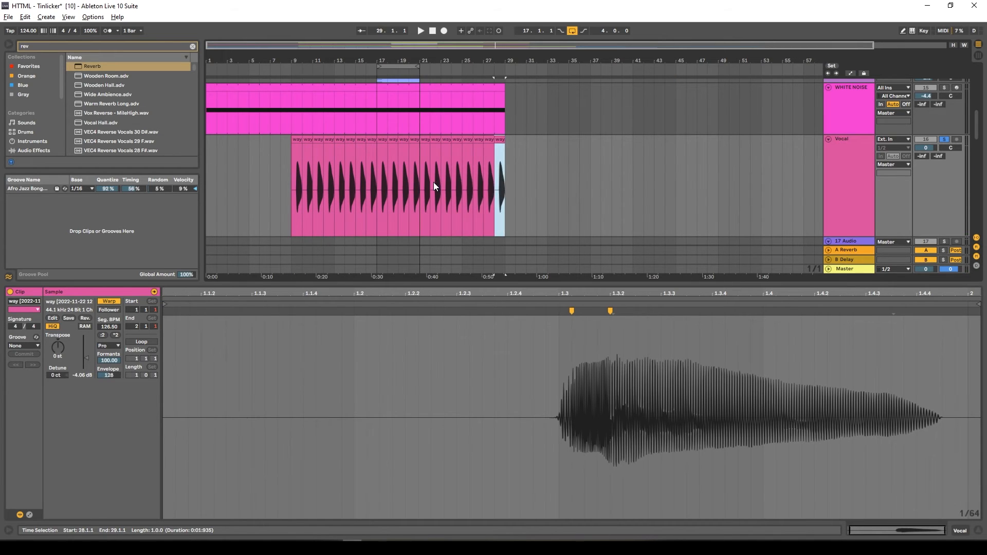
Add a Reverb to the Vocal track and insert an EQ Eight before it
{"action": "left_click", "coordinate": [855, 160]}
{"action": "double_click", "coordinate": [92, 66]}
{"action": "type", "text": "eq"}
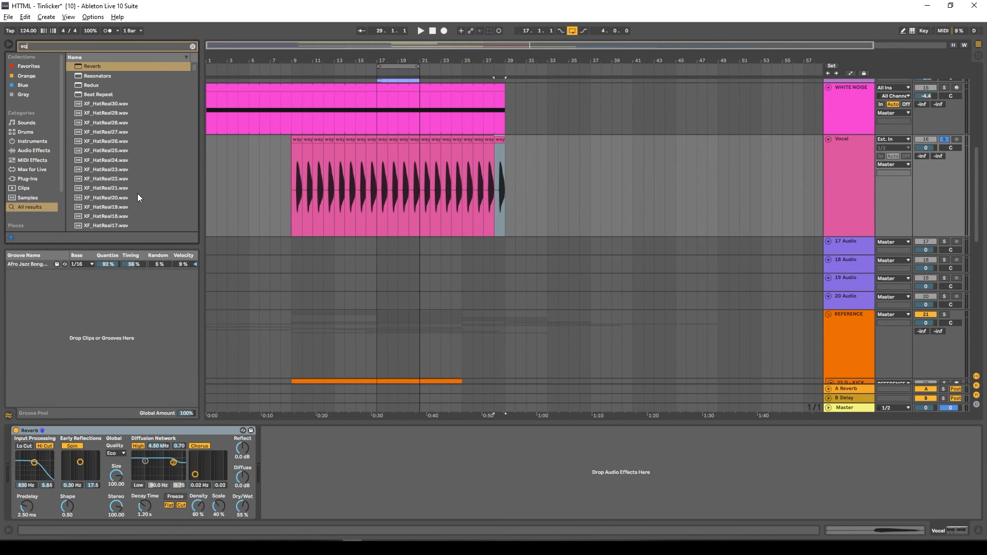
{"action": "left_click_drag", "start_coordinate": [94, 76], "coordinate": [12, 468]}
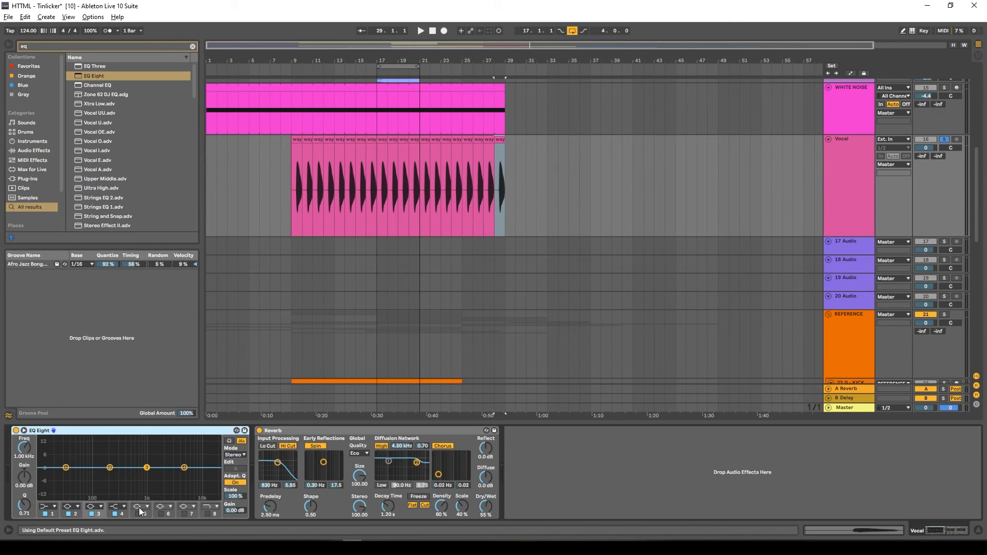
Change EQ Eight's first band on the Vocal track to a low cut at 323 Hz during playback
{"action": "left_click", "coordinate": [43, 509]}
{"action": "left_click", "coordinate": [42, 458]}
{"action": "key", "text": "space"}
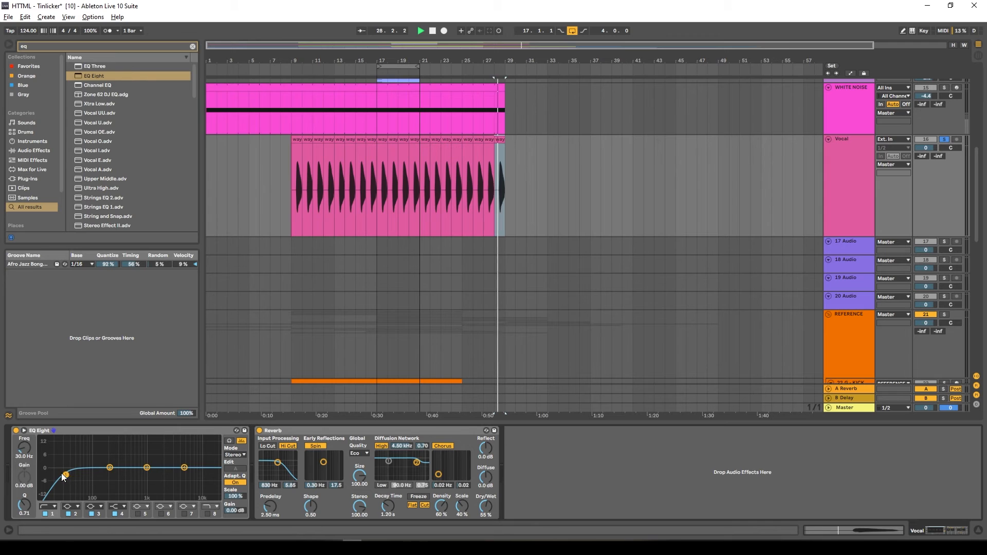
{"action": "left_click_drag", "start_coordinate": [66, 474], "coordinate": [120, 475]}
Switch the vocal Reverb's input filter from Hi Cut to Lo Cut and set its decay time to 3.97 s
{"action": "left_click", "coordinate": [289, 446]}
{"action": "left_click", "coordinate": [268, 446]}
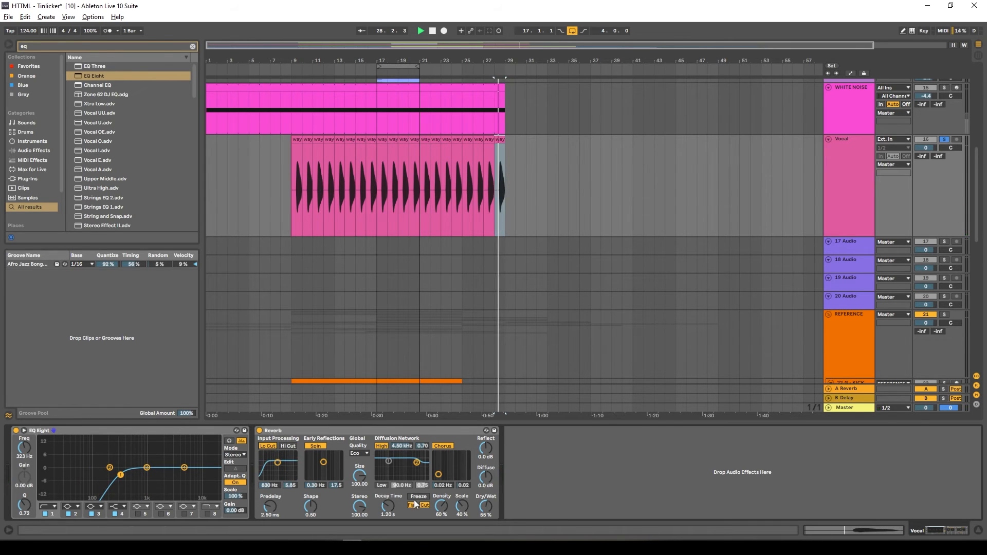
{"action": "key", "text": "space"}
{"action": "left_click_drag", "start_coordinate": [388, 506], "coordinate": [388, 494]}
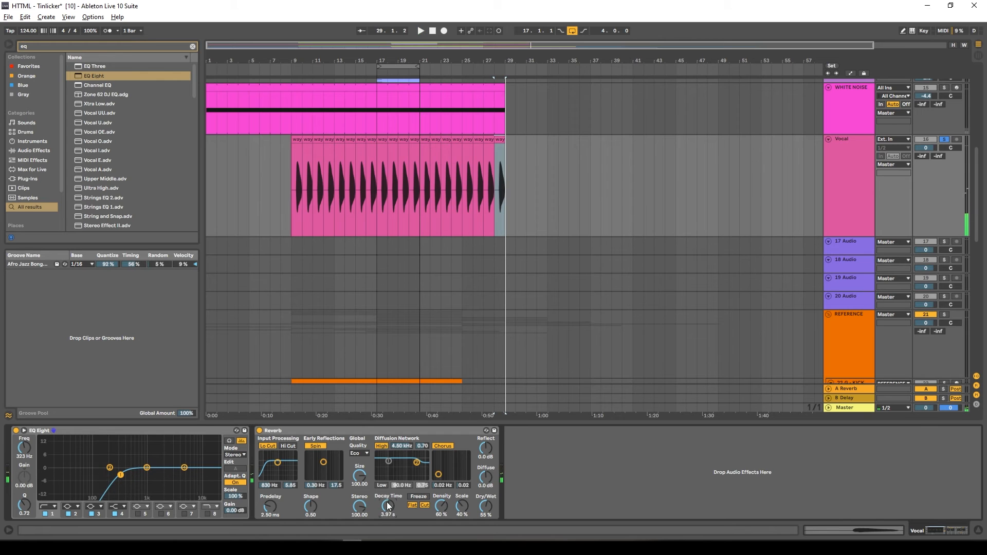
Play bars 17 to 21 with BASS, STRINGS, SUPERSAW and HI STRING soloed together, and set SUPERSAW's volume to -15.0 dB
{"action": "left_click", "coordinate": [288, 179]}
{"action": "scroll", "coordinate": [725, 183], "scroll_direction": "up", "scroll_amount": 6}
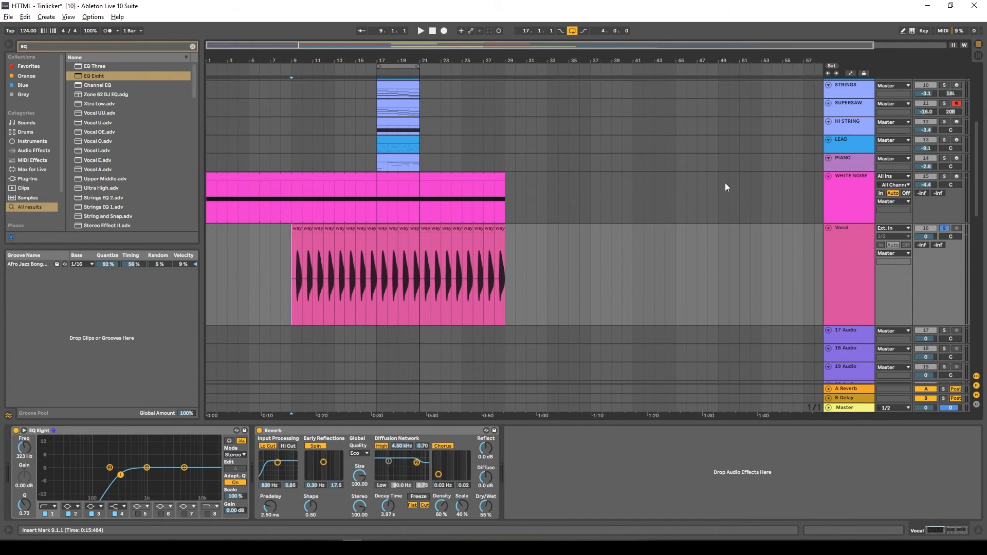
{"action": "scroll", "coordinate": [372, 216], "scroll_direction": "up", "scroll_amount": 3}
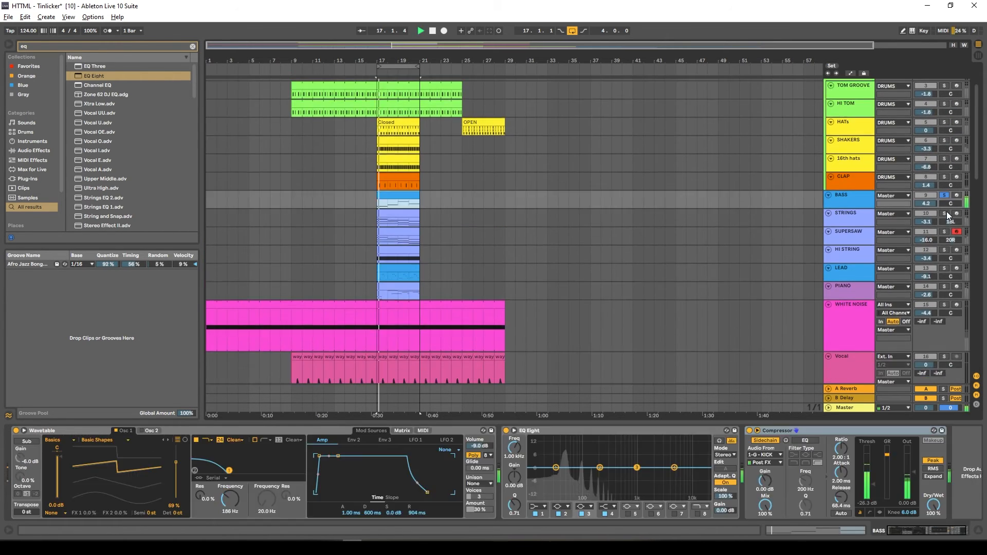
{"action": "left_click", "coordinate": [946, 213], "text": "ctrl"}
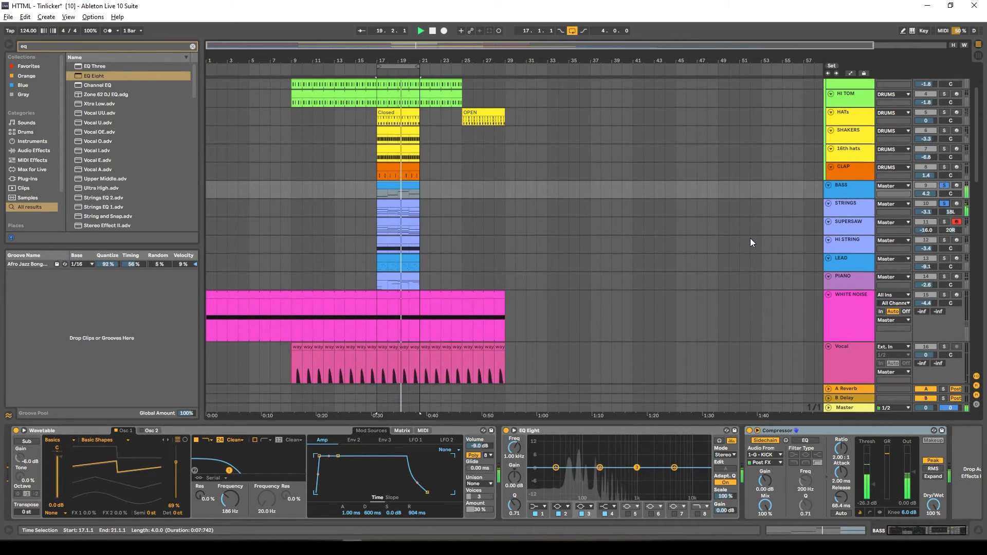
{"action": "scroll", "coordinate": [751, 238], "scroll_direction": "down", "scroll_amount": 1}
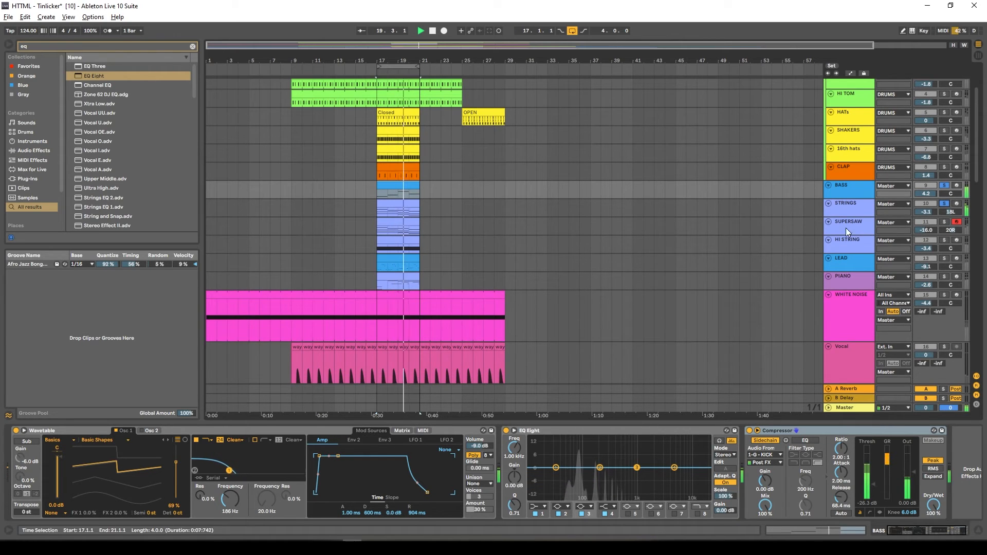
{"action": "left_click", "coordinate": [945, 222]}
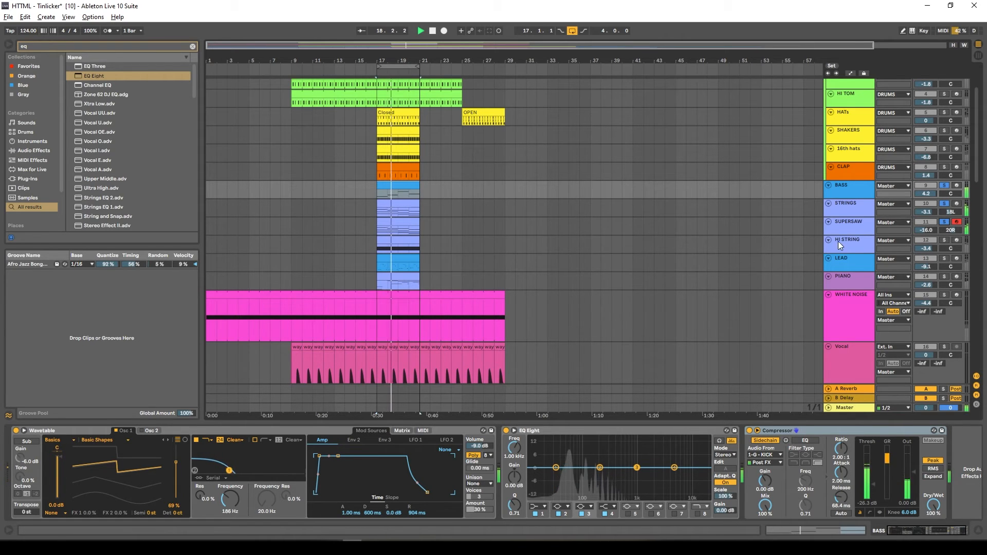
{"action": "left_click", "coordinate": [945, 241]}
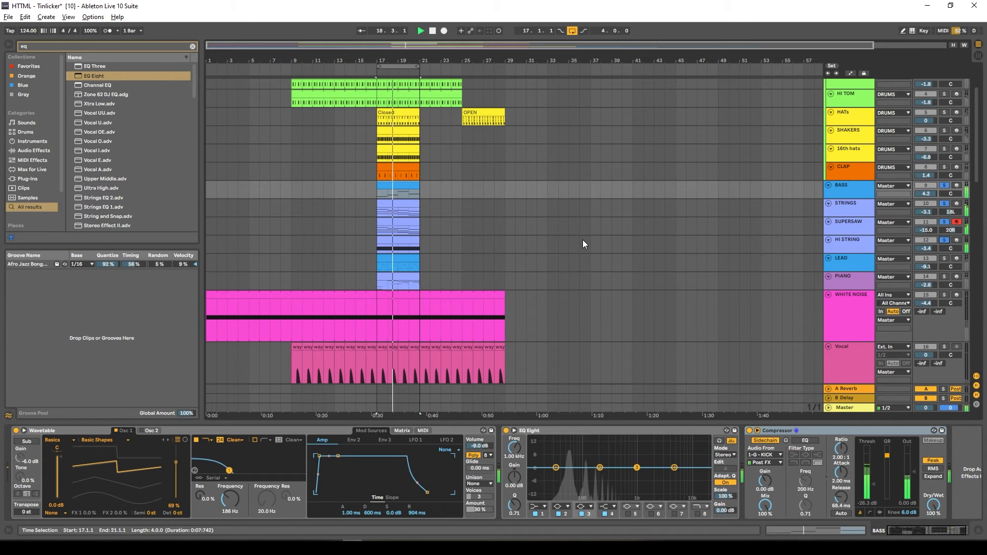
Add LEAD and PIANO to the soloed tracks, setting LEAD's volume to -0.8 dB and PIANO's to 0 dB
{"action": "left_click", "coordinate": [944, 259]}
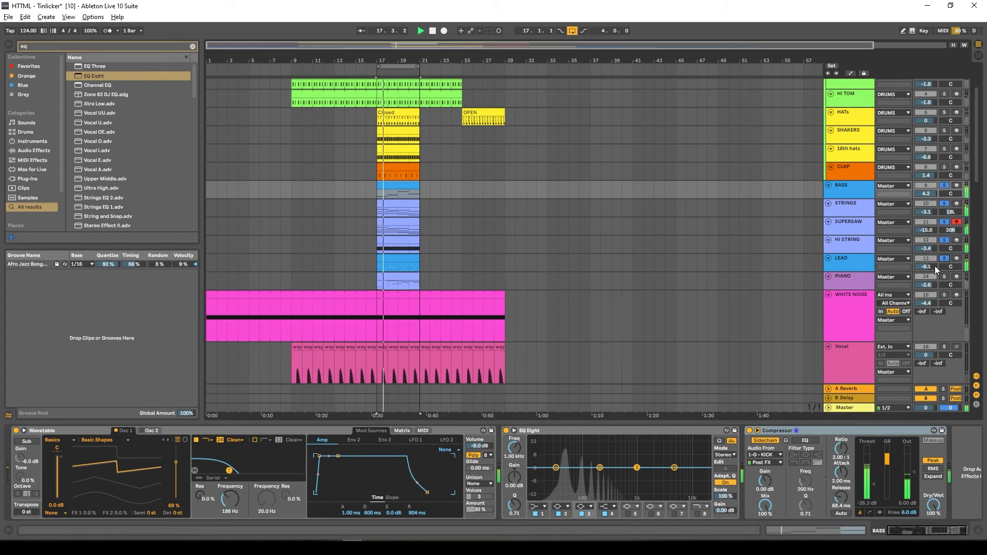
{"action": "left_click_drag", "start_coordinate": [926, 267], "coordinate": [926, 257]}
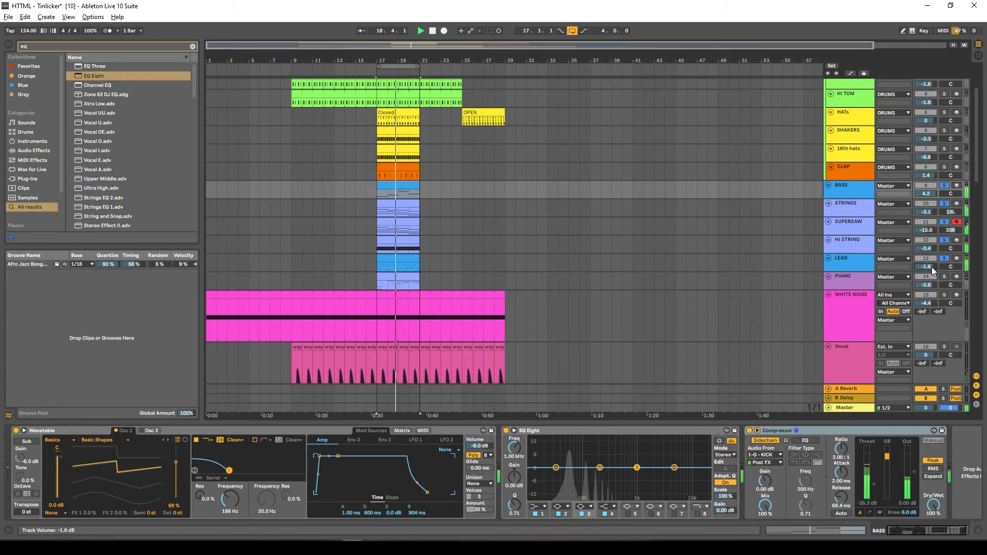
{"action": "scroll", "coordinate": [937, 264], "scroll_direction": "down", "scroll_amount": 1}
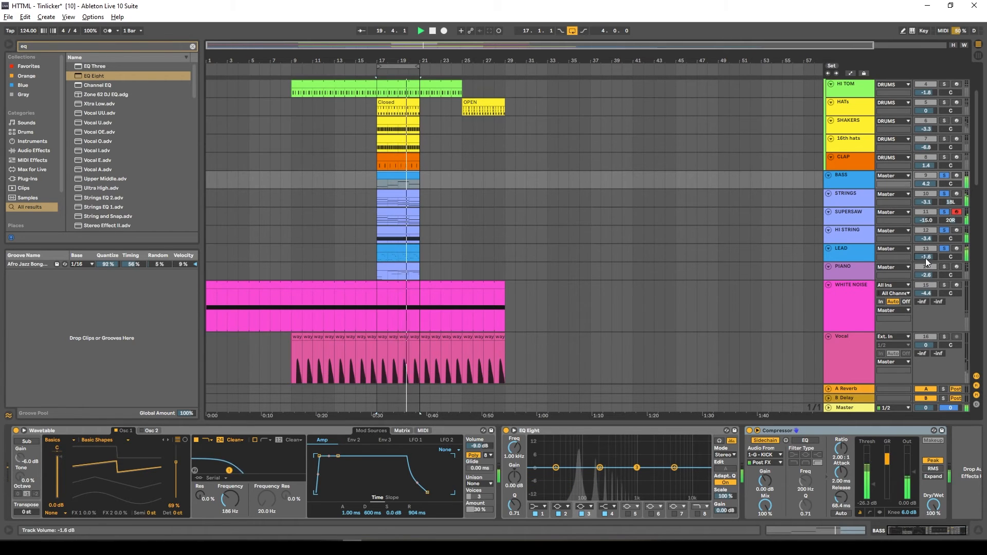
{"action": "left_click_drag", "start_coordinate": [926, 259], "coordinate": [926, 257]}
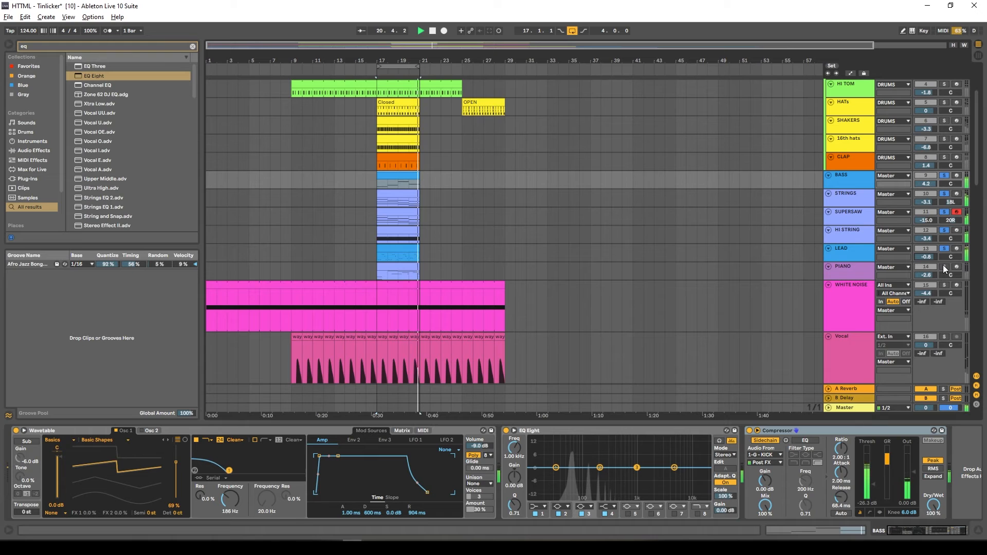
{"action": "left_click", "coordinate": [944, 267]}
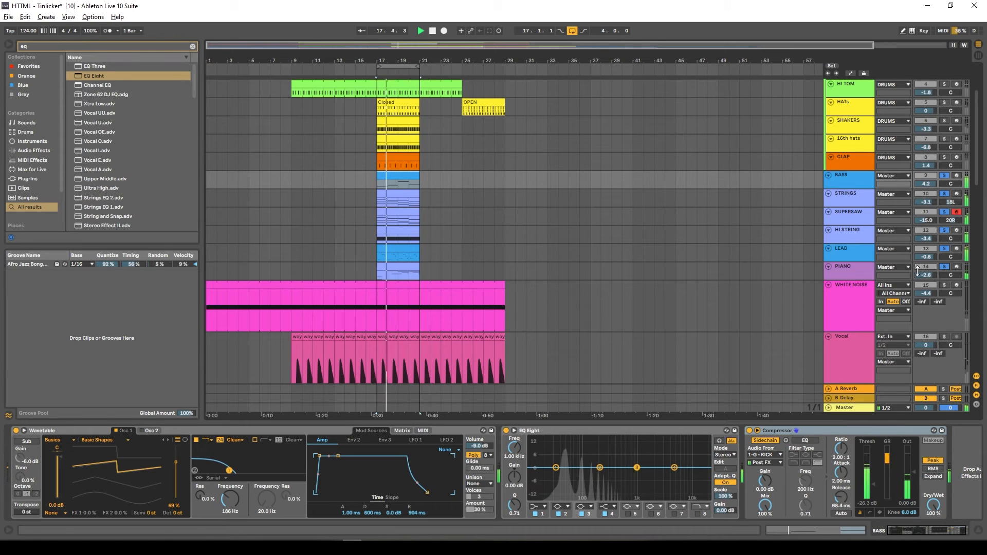
{"action": "double_click", "coordinate": [926, 276]}
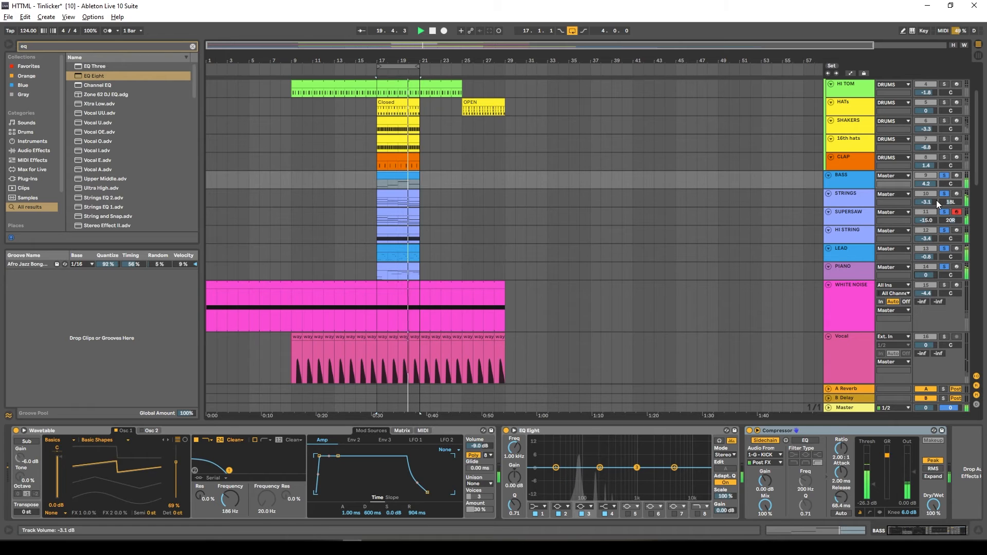
Lower STRINGS, SUPERSAW and HI STRING together to -5.7, -17.6 and -6.0 dB, and add WHITE NOISE to the soloed tracks
{"action": "left_click", "coordinate": [926, 239]}
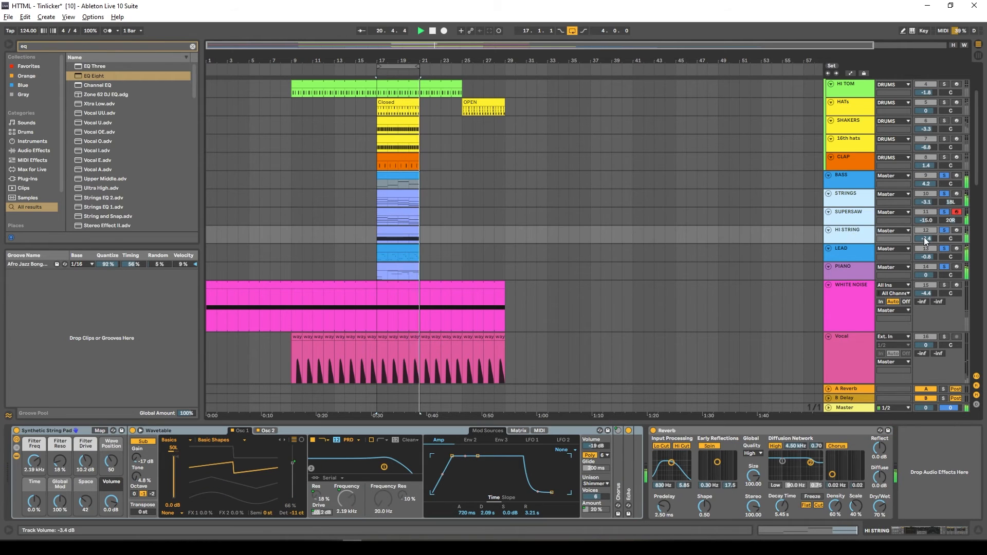
{"action": "left_click_drag", "start_coordinate": [926, 239], "coordinate": [925, 246]}
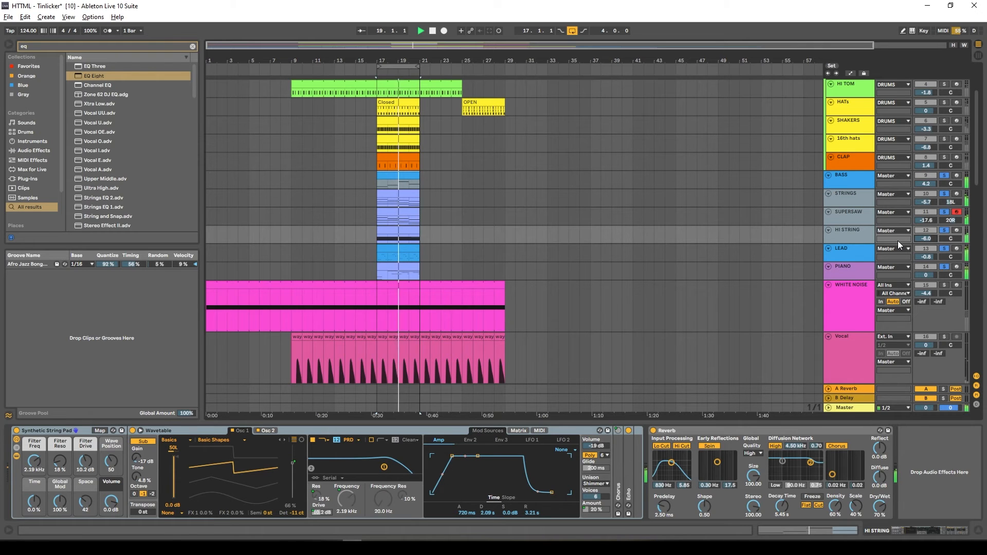
{"action": "scroll", "coordinate": [656, 289], "scroll_direction": "down", "scroll_amount": 2}
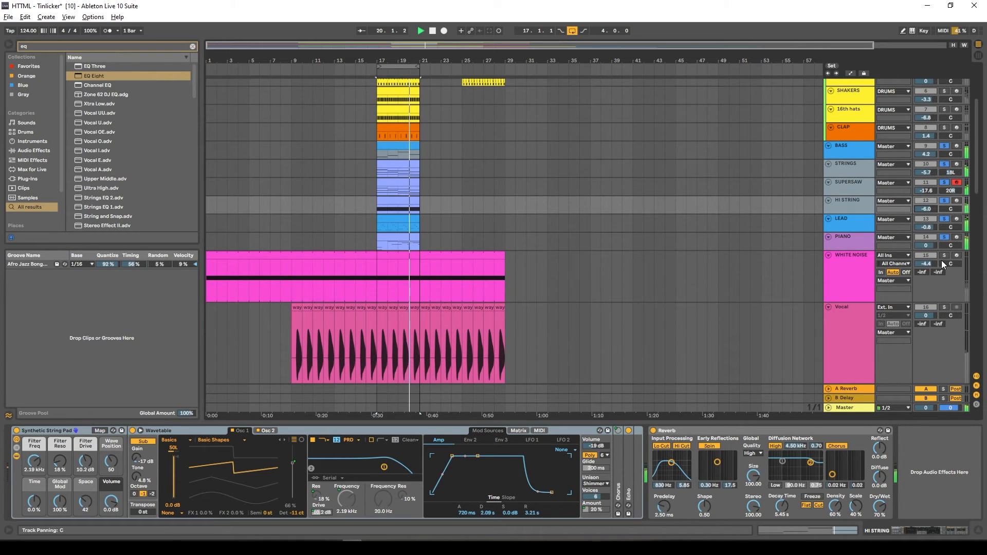
{"action": "left_click", "coordinate": [944, 255]}
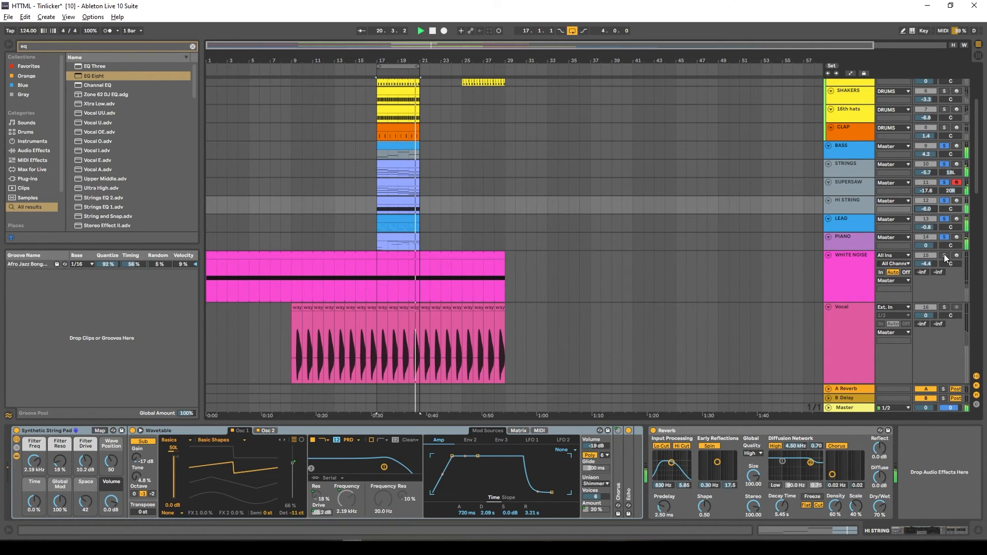
Add Vocal to the soloed tracks and play the loop over bars 17 to 21
{"action": "left_click", "coordinate": [944, 308]}
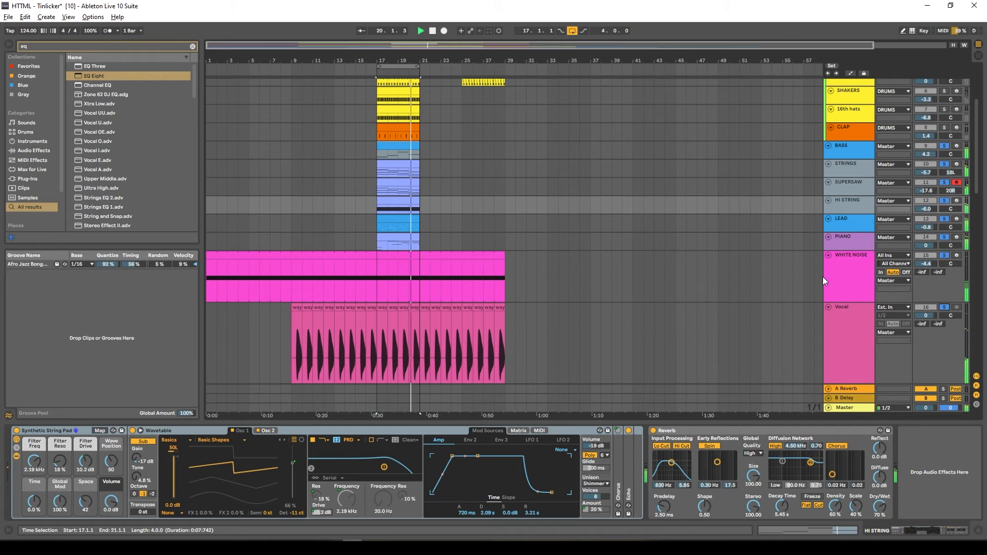
{"action": "scroll", "coordinate": [979, 151], "scroll_direction": "up", "scroll_amount": 4}
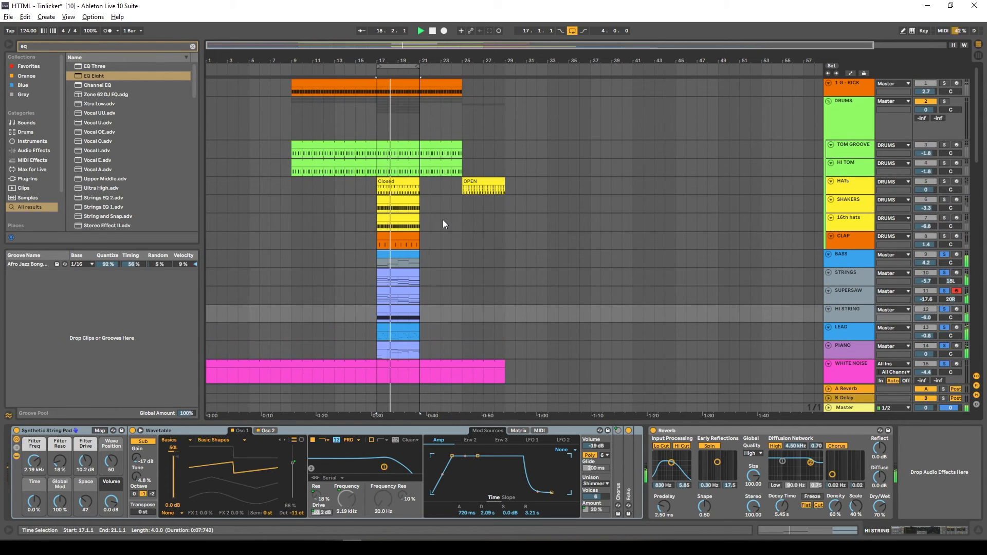
{"action": "scroll", "coordinate": [442, 220], "scroll_direction": "down", "scroll_amount": 5}
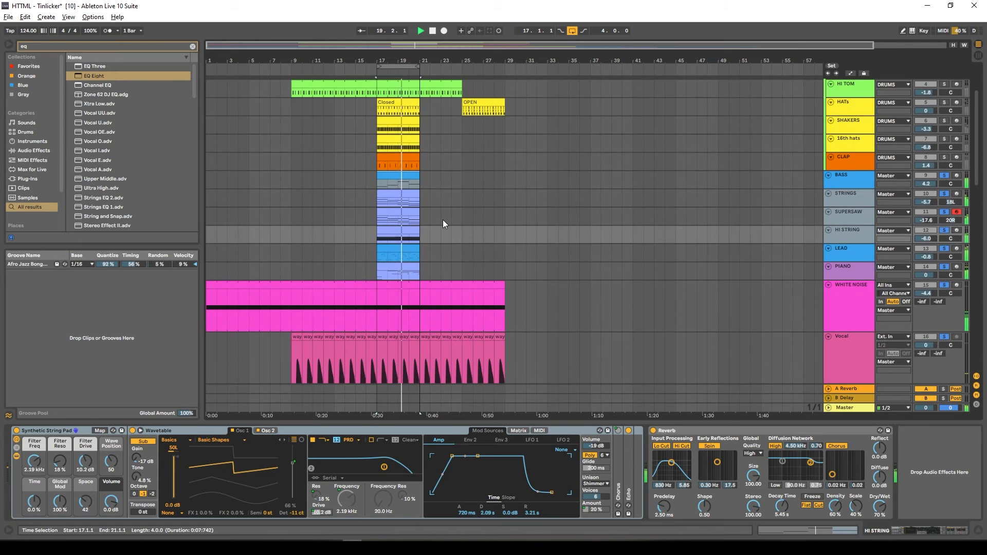
{"action": "scroll", "coordinate": [444, 221], "scroll_direction": "down", "scroll_amount": 1}
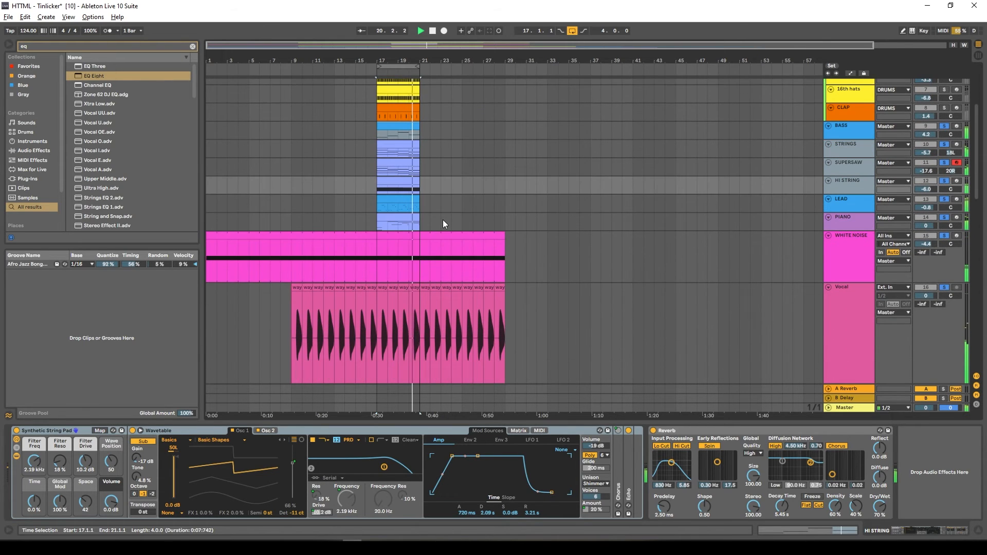
{"action": "key", "text": "space"}
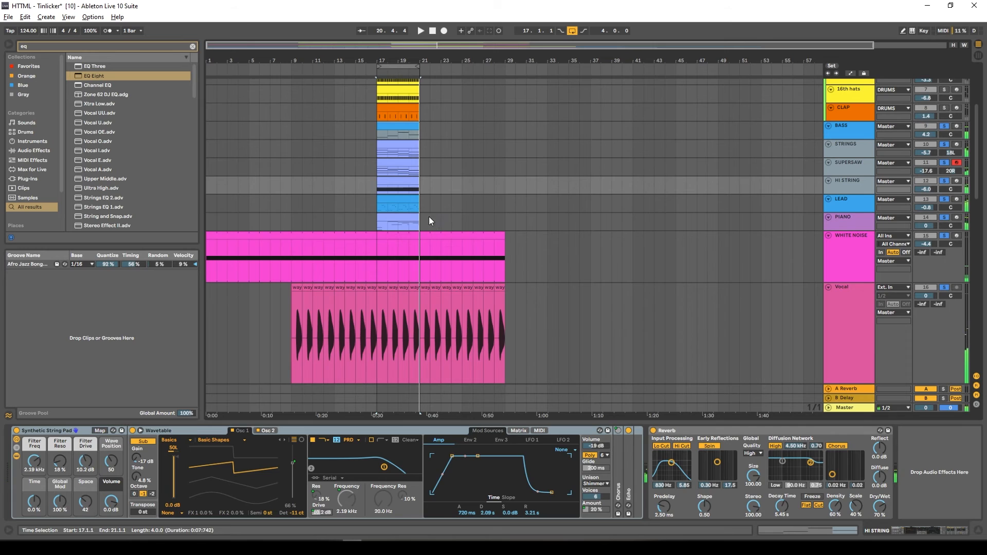
{"action": "left_click", "coordinate": [419, 217]}
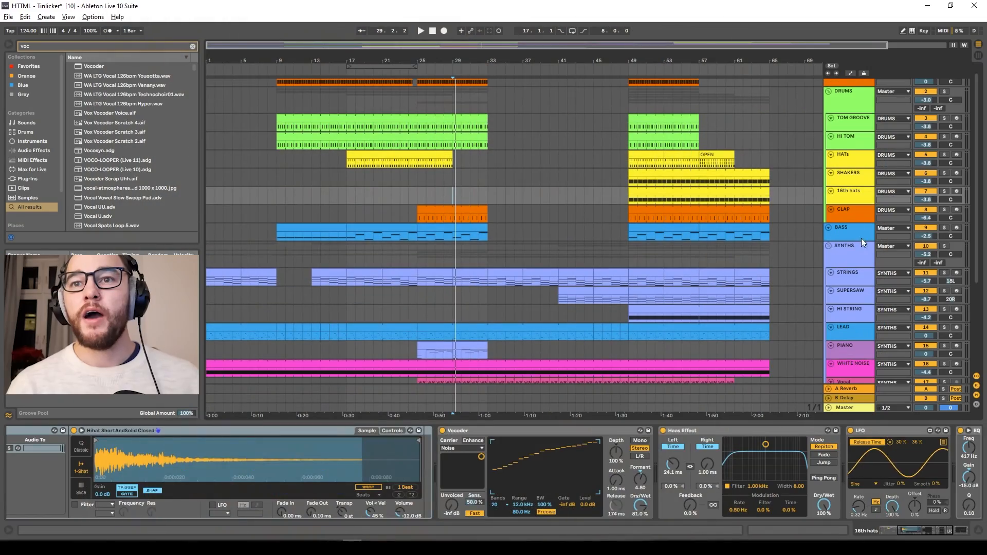
Solo the SYNTHS group and play the arrangement from bar 57
{"action": "left_click", "coordinate": [862, 242]}
{"action": "scroll", "coordinate": [810, 253], "scroll_direction": "down", "scroll_amount": 4}
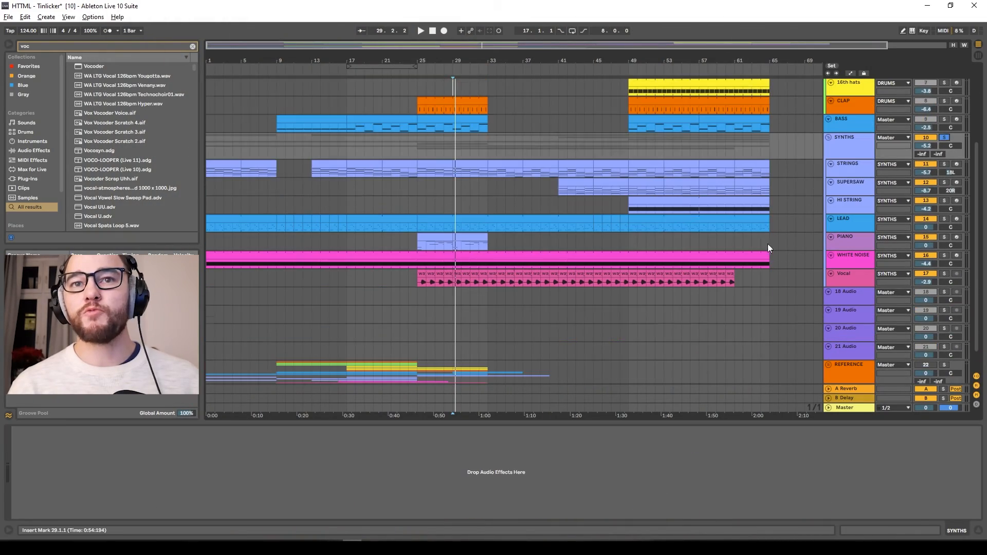
{"action": "left_click", "coordinate": [606, 162]}
{"action": "left_click", "coordinate": [636, 153]}
{"action": "left_click", "coordinate": [696, 148]}
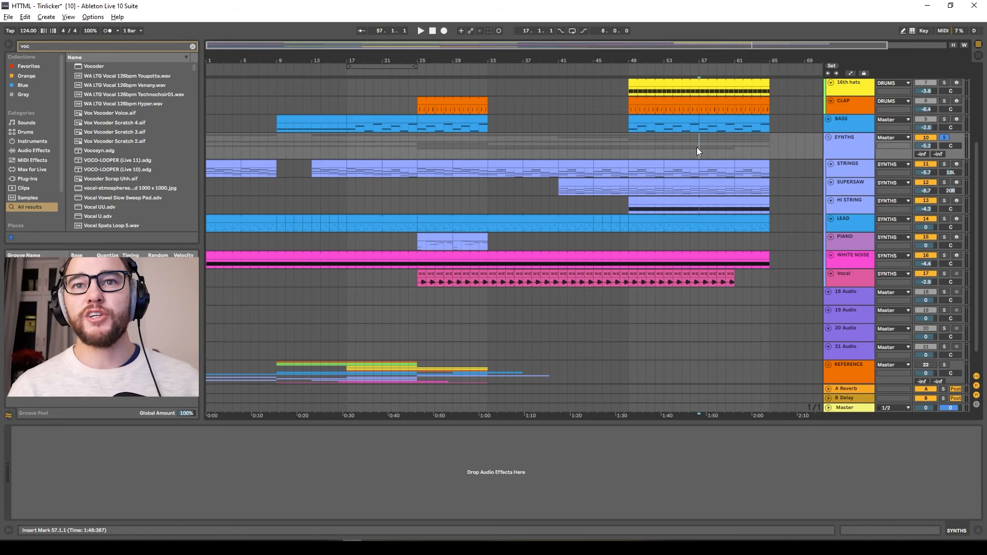
{"action": "key", "text": "space"}
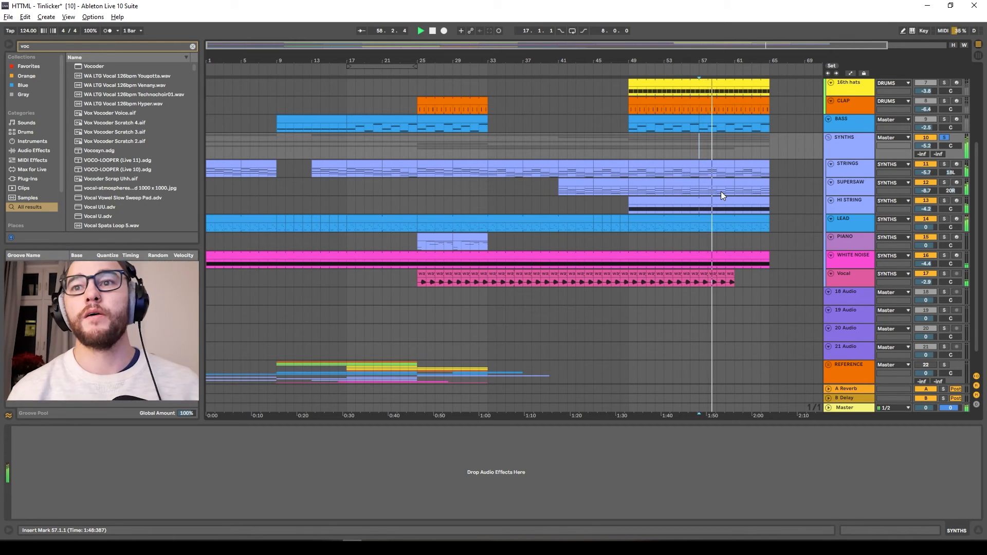
{"action": "key", "text": "space"}
Reset the Vocal track's volume to 0 dB and duplicate its chop clip up to bar 65
{"action": "double_click", "coordinate": [932, 284]}
{"action": "left_click", "coordinate": [731, 273]}
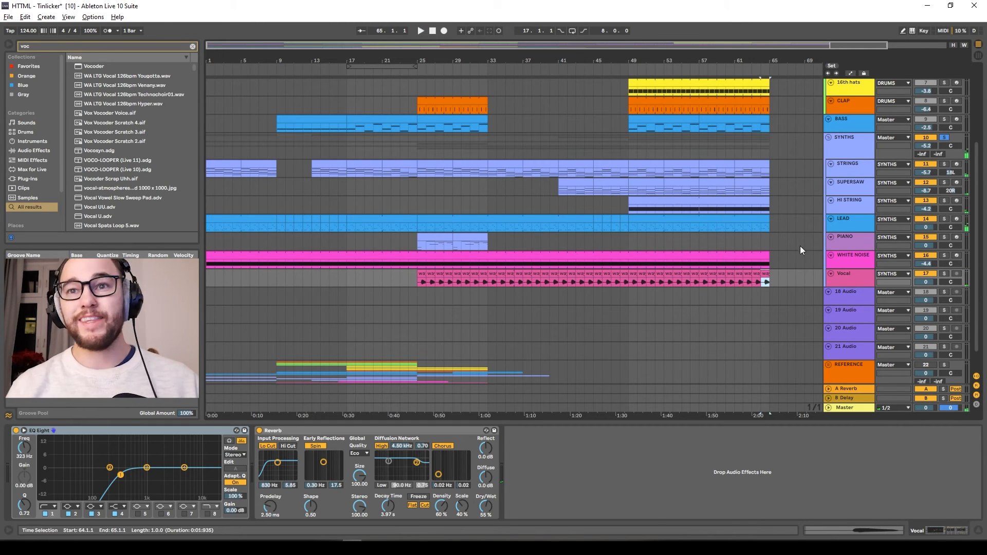
Group the STRINGS, SUPERSAW and HI STRING tracks inside the SYNTHS group
{"action": "scroll", "coordinate": [722, 227], "scroll_direction": "up", "scroll_amount": 1}
{"action": "left_click", "coordinate": [849, 237]}
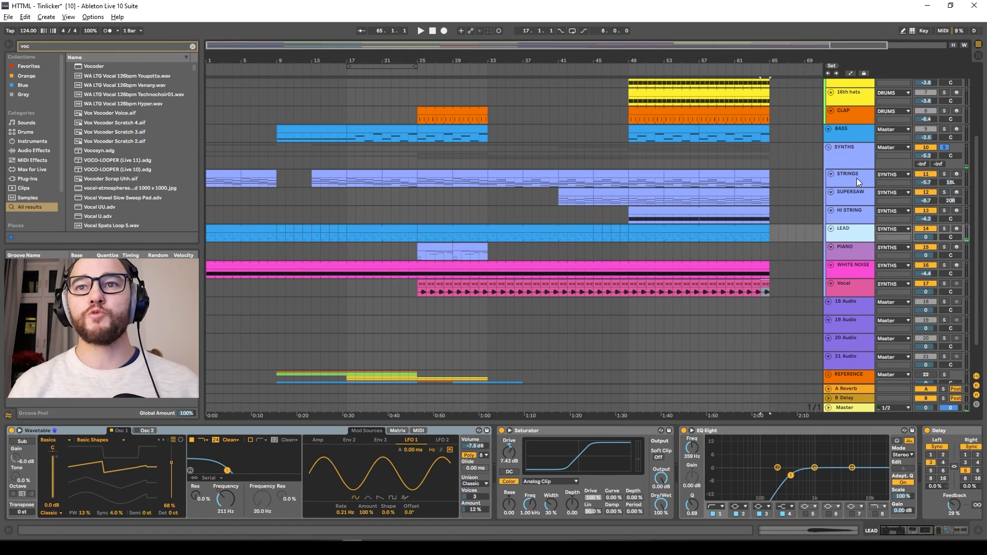
{"action": "left_click", "coordinate": [856, 178]}
{"action": "left_click", "coordinate": [857, 212], "text": "shift"}
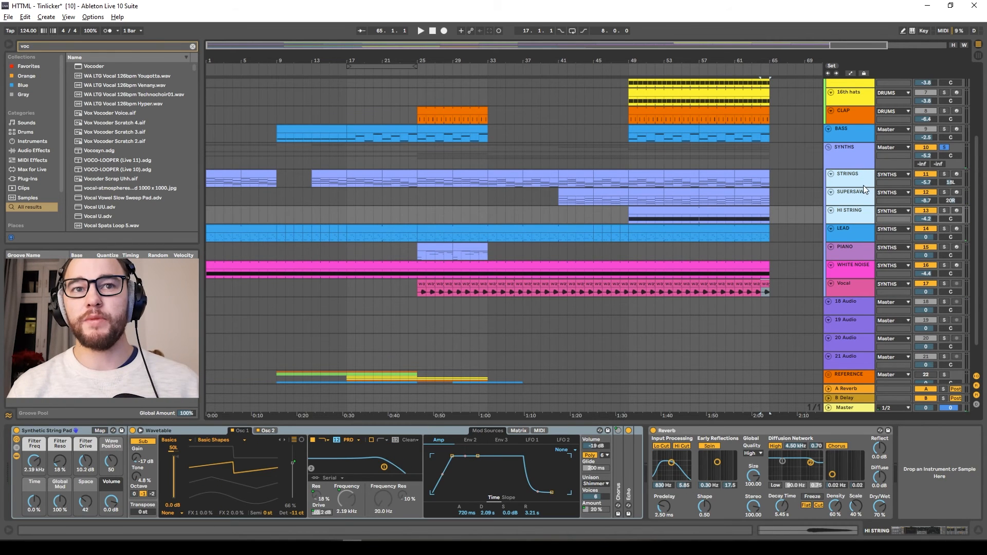
{"action": "key", "text": "ctrl+g"}
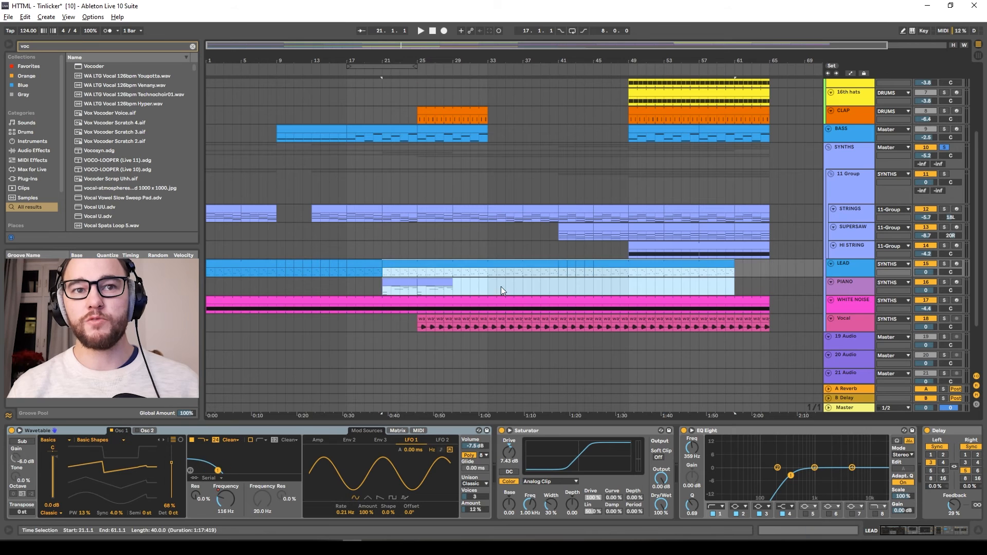
Undo the stray clip move, shift both piano clips to bars 49 to 57, and put the PIANO track into the new group
{"action": "key", "text": "ctrl+z"}
{"action": "left_click", "coordinate": [438, 281]}
{"action": "left_click", "coordinate": [466, 282], "text": "shift"}
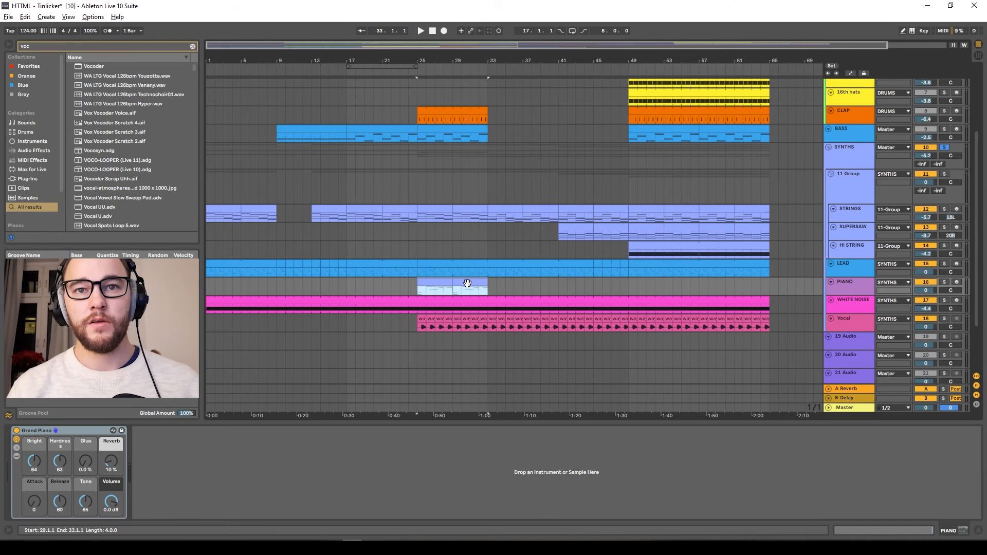
{"action": "left_click_drag", "start_coordinate": [468, 281], "coordinate": [677, 282]}
{"action": "left_click_drag", "start_coordinate": [859, 289], "coordinate": [851, 267]}
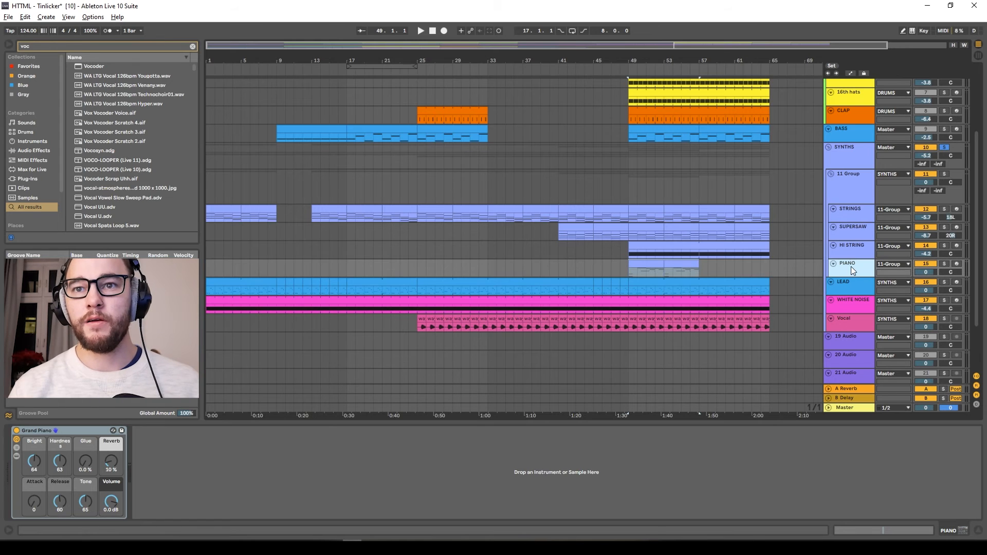
Rename the new group of strings, supersaw and piano tracks as LEAD DUCKING
{"action": "left_click", "coordinate": [856, 192]}
{"action": "key", "text": "ctrl+r"}
{"action": "type", "text": "LEAD DUCKING"}
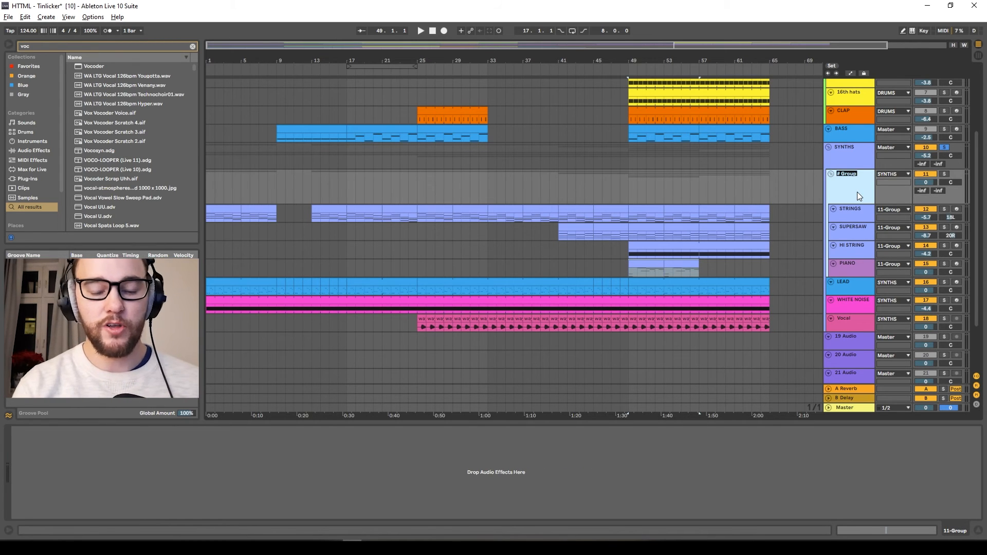
{"action": "key", "text": "Return"}
Add a Compressor to the LEAD DUCKING group and enable its sidechain with LEAD as the audio source
{"action": "key", "text": "ctrl+f"}
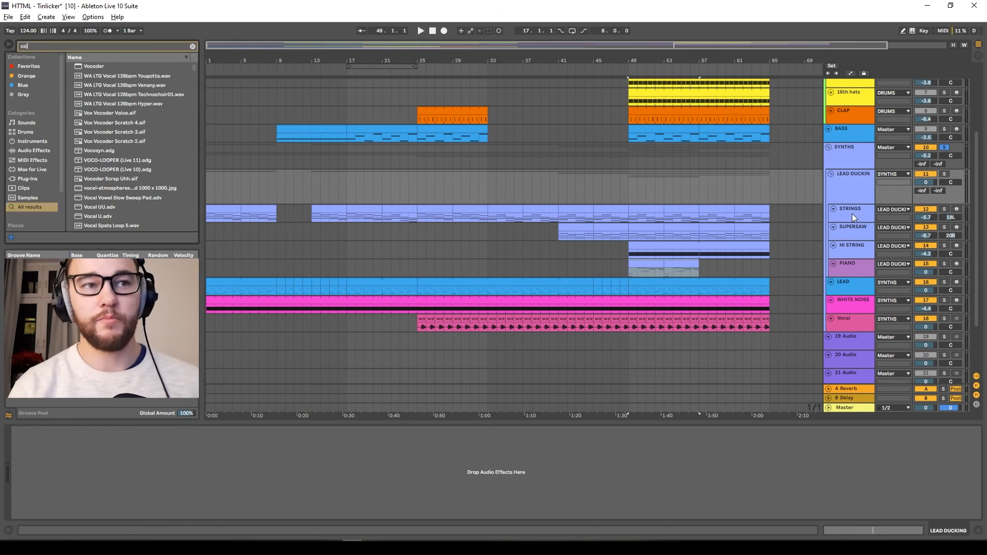
{"action": "type", "text": "comp"}
{"action": "key", "text": "Down"}
{"action": "key", "text": "Down"}
{"action": "key", "text": "Return"}
{"action": "left_click", "coordinate": [25, 432]}
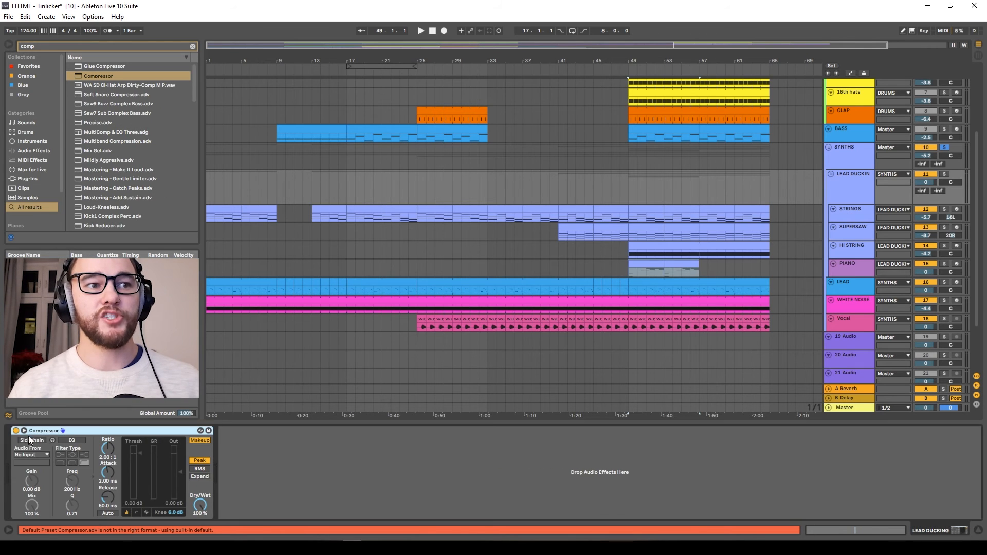
{"action": "left_click", "coordinate": [29, 455]}
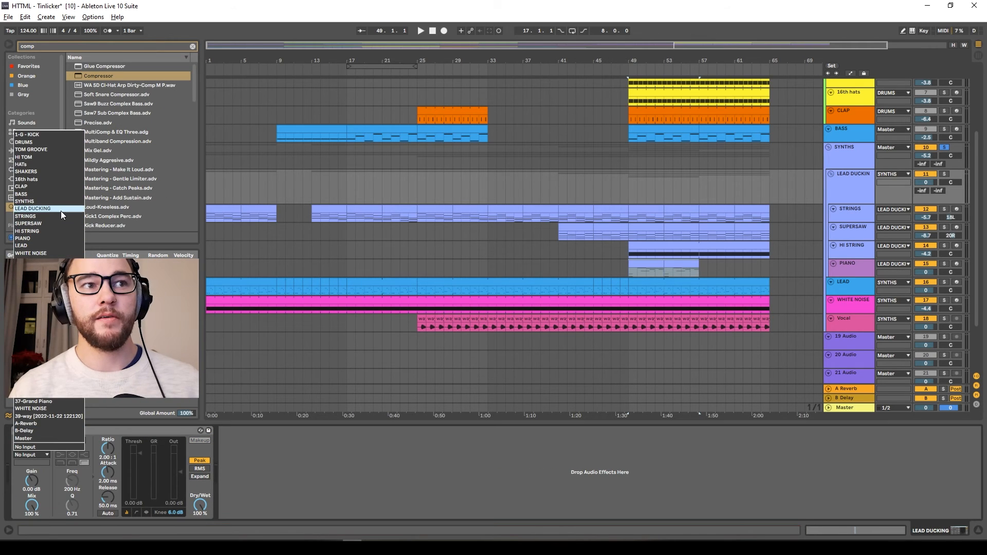
{"action": "left_click", "coordinate": [51, 245]}
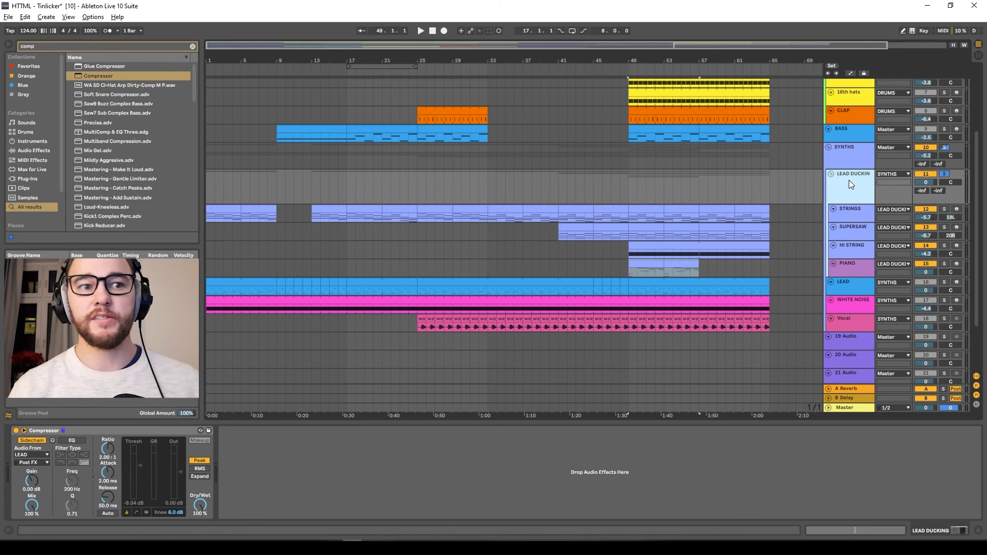
Play the soloed LEAD DUCKING group from bar 49 and set the compressor threshold to -19.1 dB
{"action": "key", "text": "space"}
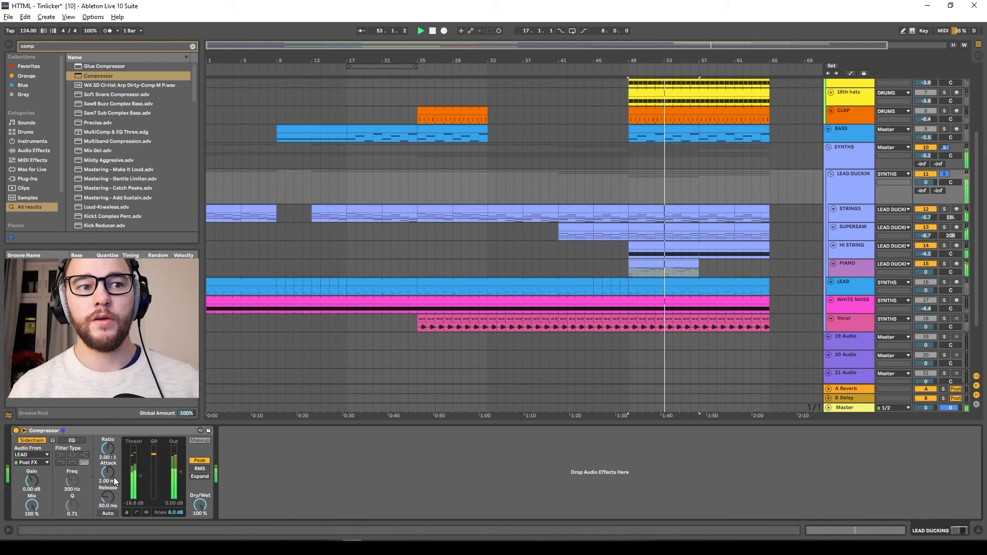
{"action": "left_click_drag", "start_coordinate": [140, 477], "coordinate": [139, 481]}
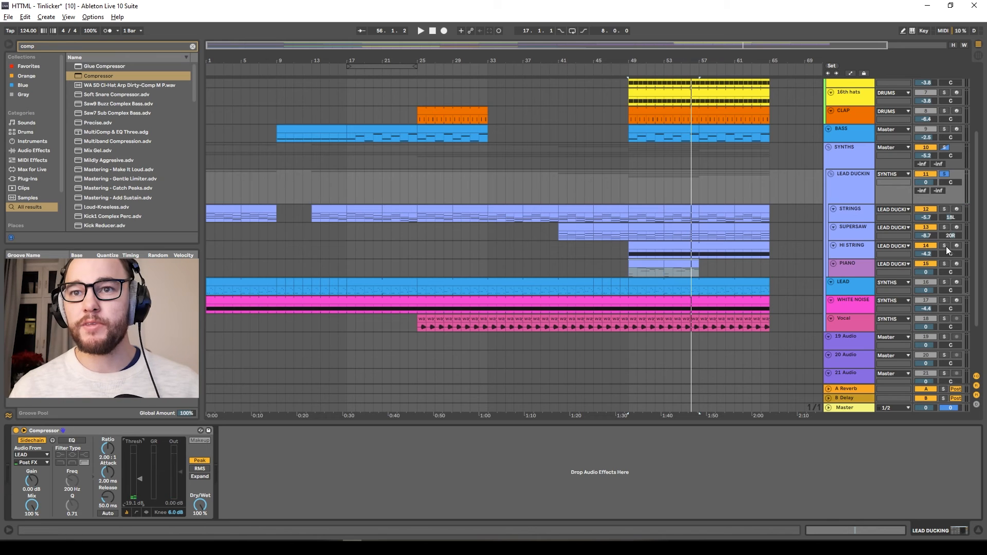
Add LEAD to the soloed tracks and compare playback with the ducking compressor bypassed and enabled
{"action": "left_click", "coordinate": [944, 283]}
{"action": "key", "text": "space"}
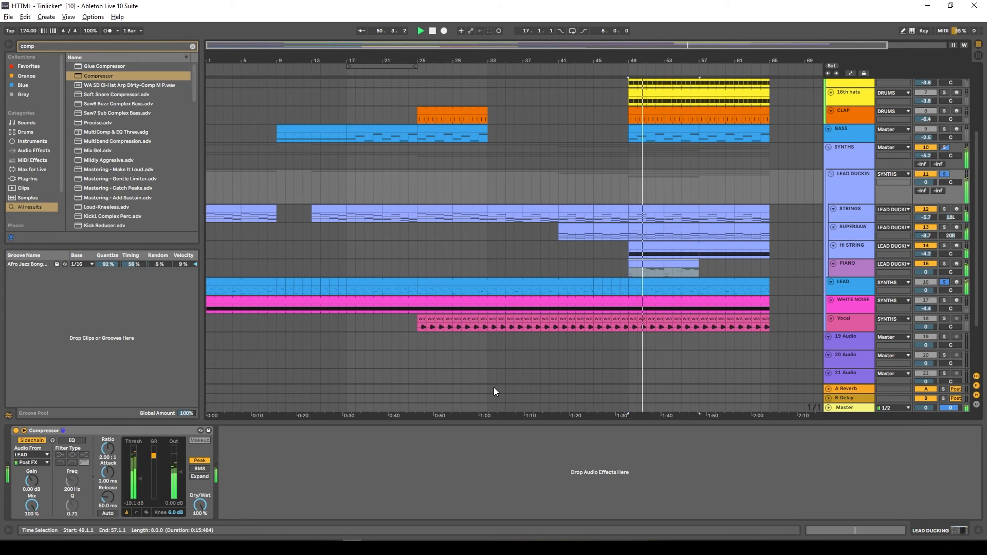
{"action": "left_click", "coordinate": [16, 431]}
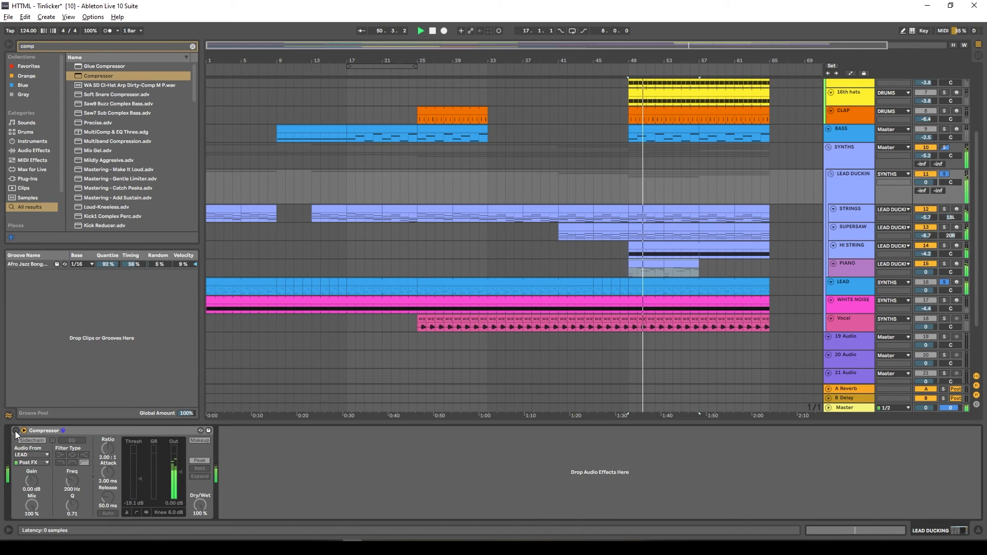
{"action": "left_click", "coordinate": [16, 431]}
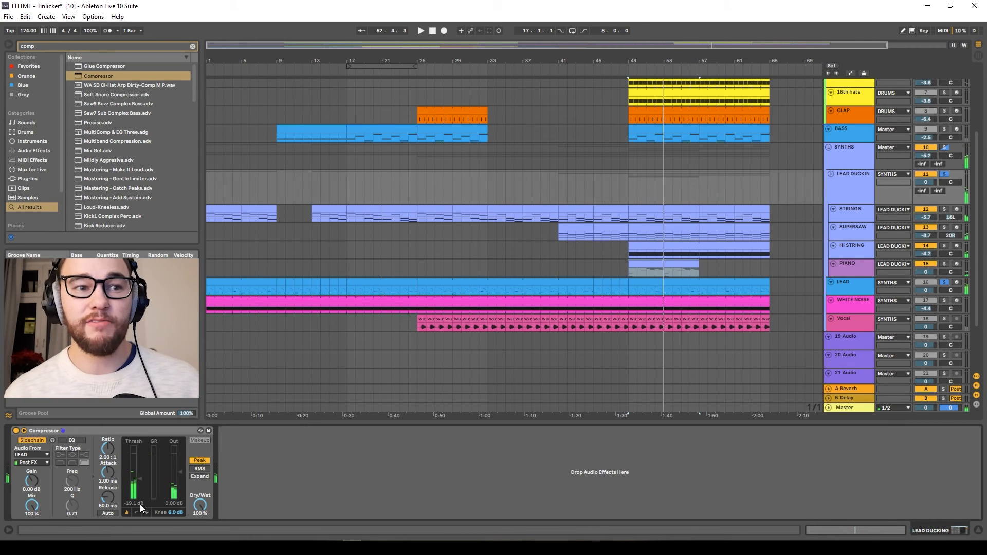
Raise the ducking compressor's threshold to -15.5 dB and play from bar 49
{"action": "left_click_drag", "start_coordinate": [138, 504], "coordinate": [138, 502]}
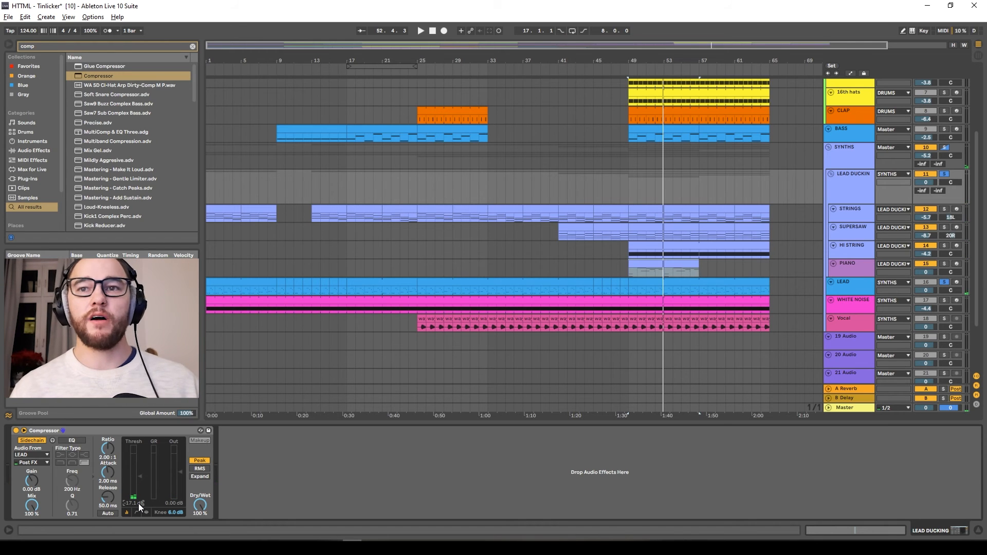
{"action": "left_click_drag", "start_coordinate": [138, 504], "coordinate": [148, 488]}
{"action": "key", "text": "space"}
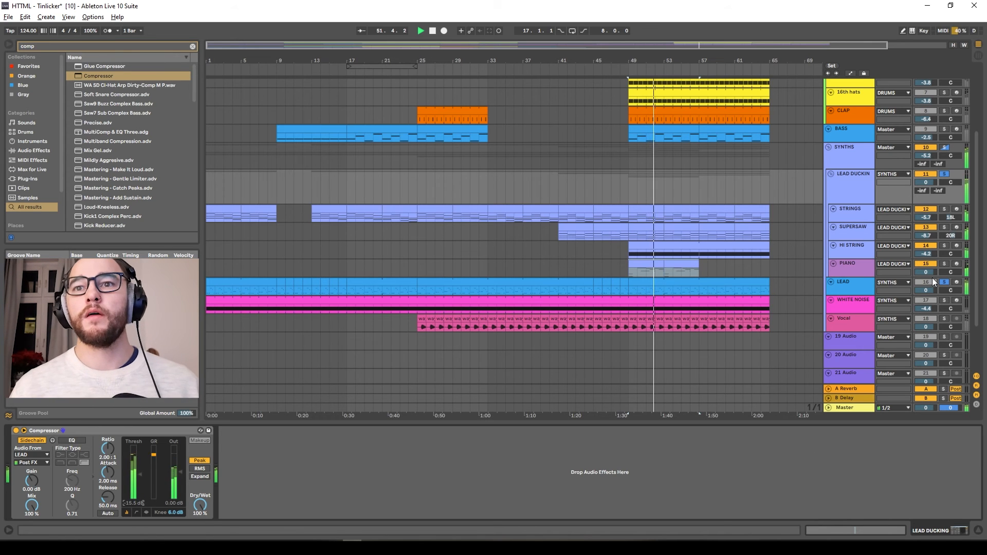
Set PIANO's volume to 5.2 dB, its pan to 15L and its Grand Piano Reverb to 36 %, and adjust its Release
{"action": "left_click_drag", "start_coordinate": [932, 276], "coordinate": [936, 276]}
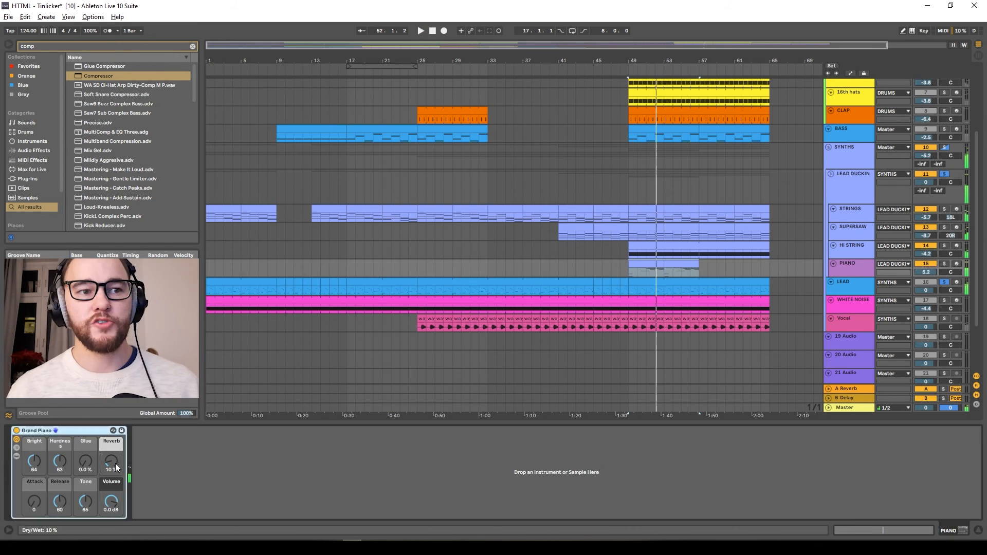
{"action": "left_click_drag", "start_coordinate": [114, 463], "coordinate": [115, 461]}
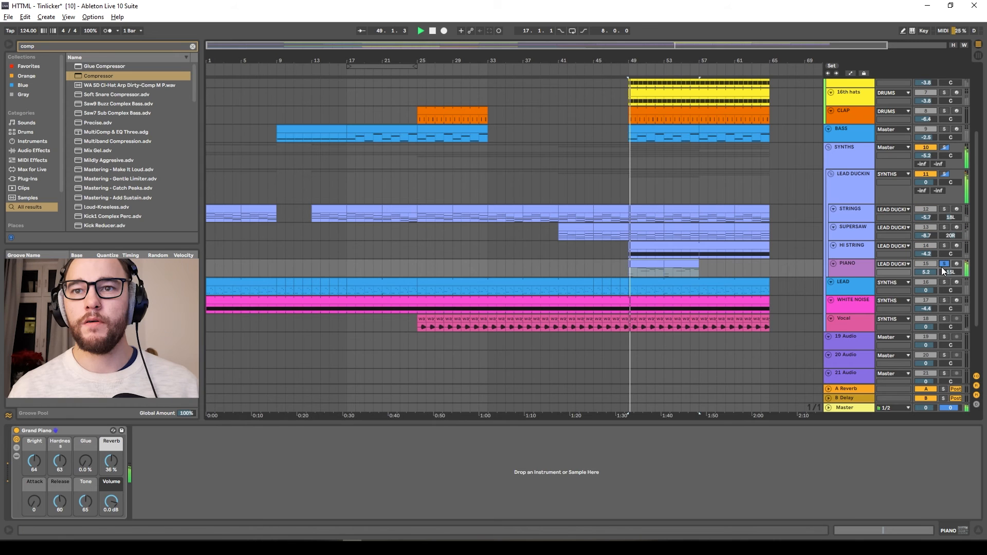
{"action": "left_click_drag", "start_coordinate": [60, 509], "coordinate": [60, 503]}
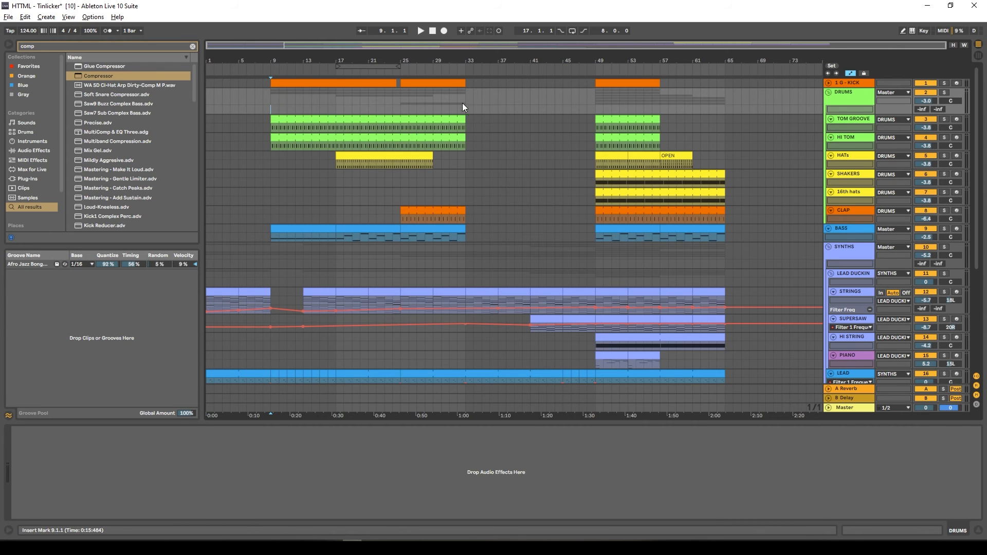
Extend the TOM GROOVE and HI TOM clips to bar 65 and duplicate the OPEN hats clip over bars 61 to 65
{"action": "left_click_drag", "start_coordinate": [463, 107], "coordinate": [598, 111]}
{"action": "left_click", "coordinate": [597, 111]}
{"action": "left_click_drag", "start_coordinate": [661, 124], "coordinate": [725, 137]}
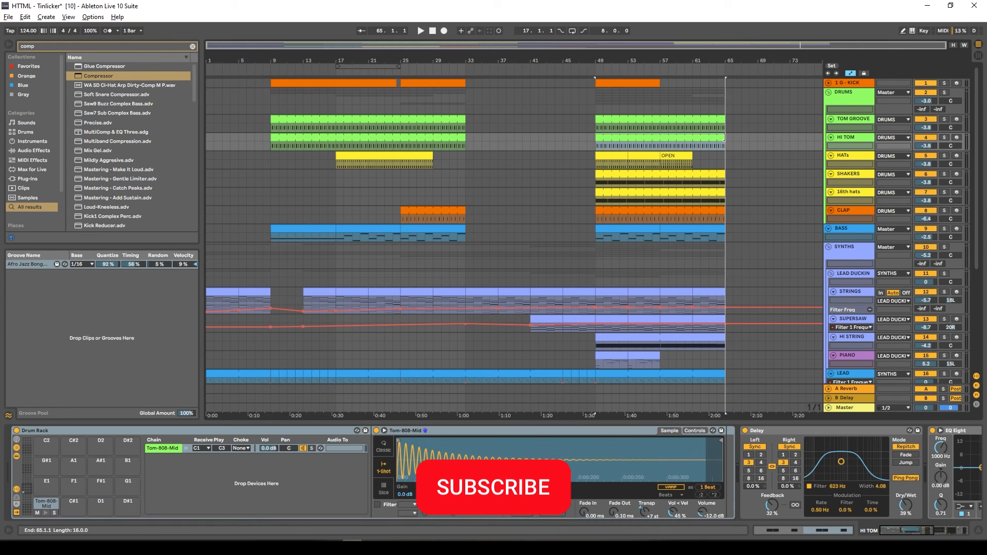
{"action": "left_click", "coordinate": [687, 156]}
{"action": "key", "text": "ctrl+d"}
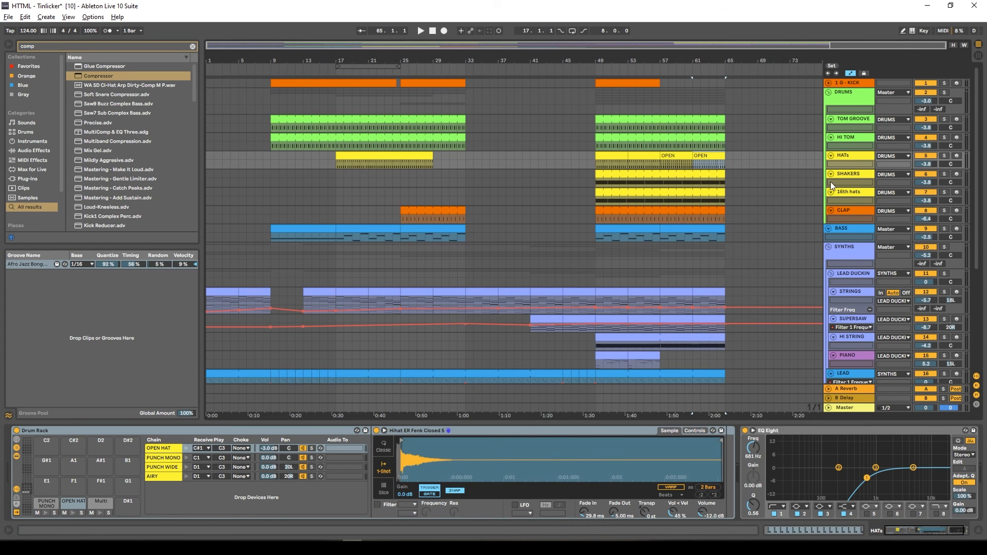
Enlarge the WHITE NOISE and LEAD tracks to examine their oscillator output and Filter 1 frequency automation
{"action": "scroll", "coordinate": [586, 204], "scroll_direction": "down", "scroll_amount": 3}
{"action": "left_click", "coordinate": [855, 303]}
{"action": "left_click_drag", "start_coordinate": [855, 318], "coordinate": [856, 359]}
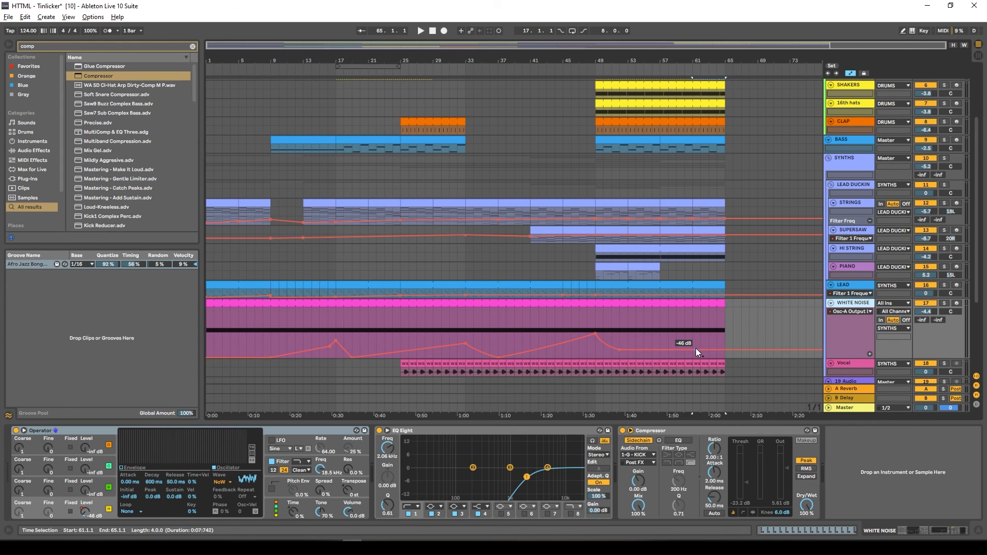
{"action": "scroll", "coordinate": [684, 303], "scroll_direction": "up", "scroll_amount": 1}
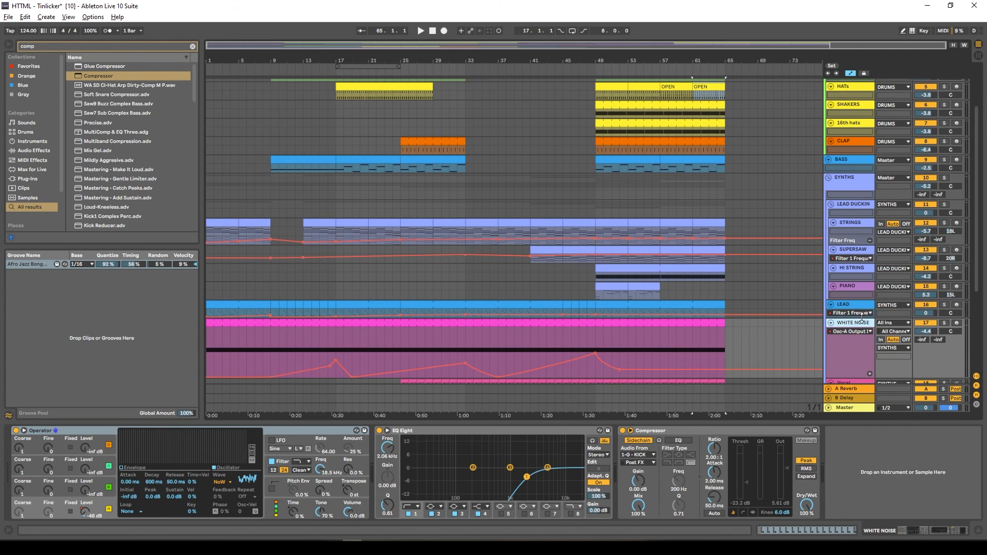
{"action": "left_click", "coordinate": [862, 317]}
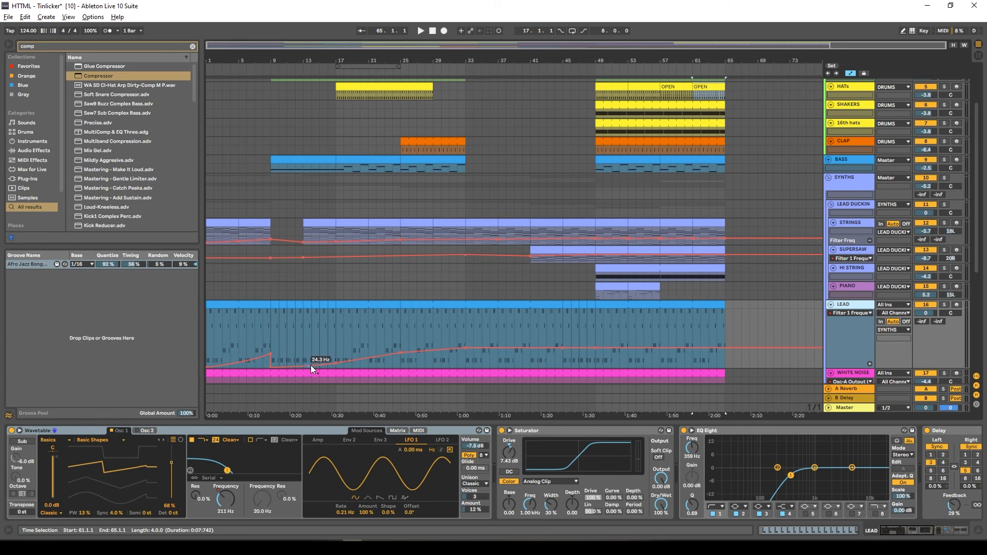
Raise LEAD's Filter 1 frequency automation from bar 49, shape small variations up to bar 65, and hide the automation lanes
{"action": "left_click_drag", "start_coordinate": [596, 350], "coordinate": [596, 343]}
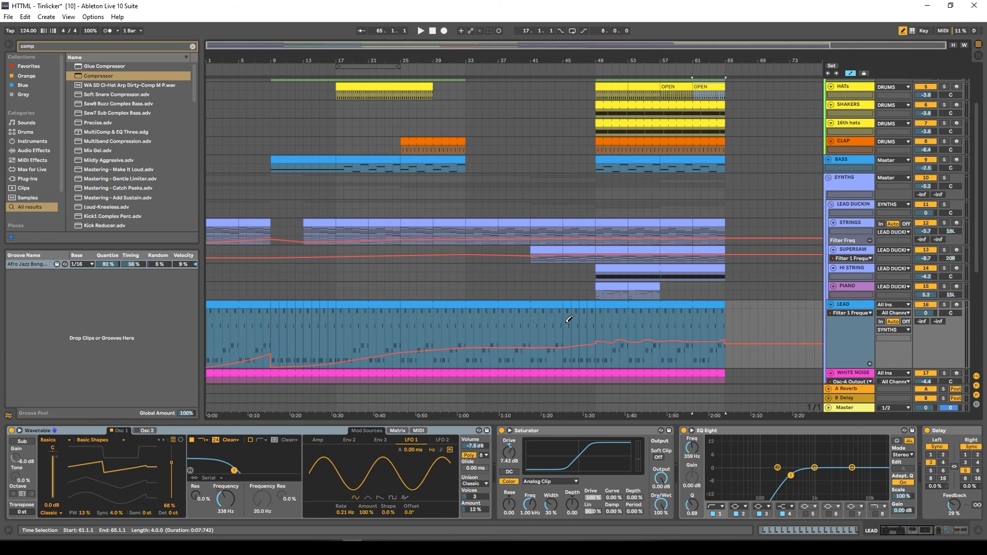
{"action": "scroll", "coordinate": [449, 300], "scroll_direction": "up", "scroll_amount": 3}
{"action": "key", "text": "a"}
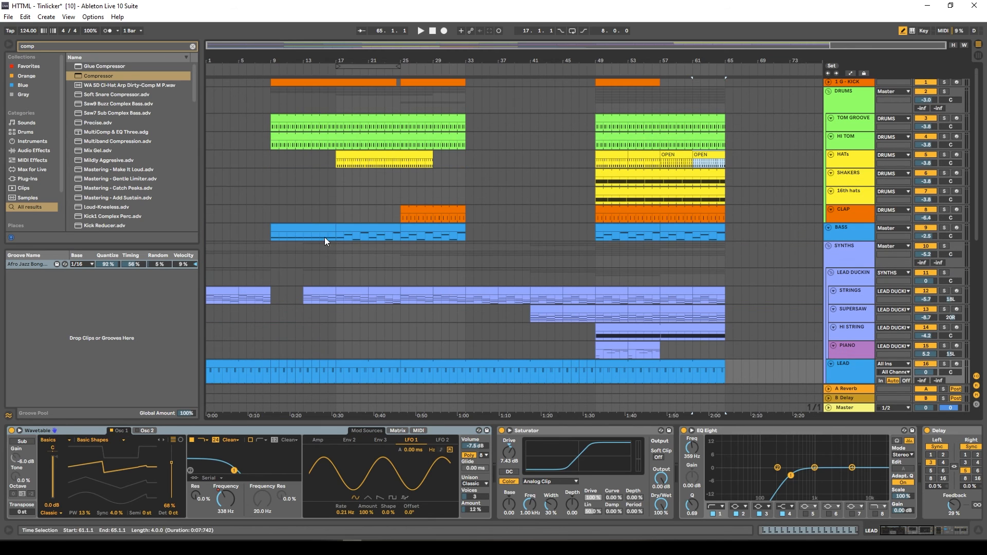
Inspect the three consecutive BASS clips between bars 9 and 33
{"action": "left_click", "coordinate": [309, 229]}
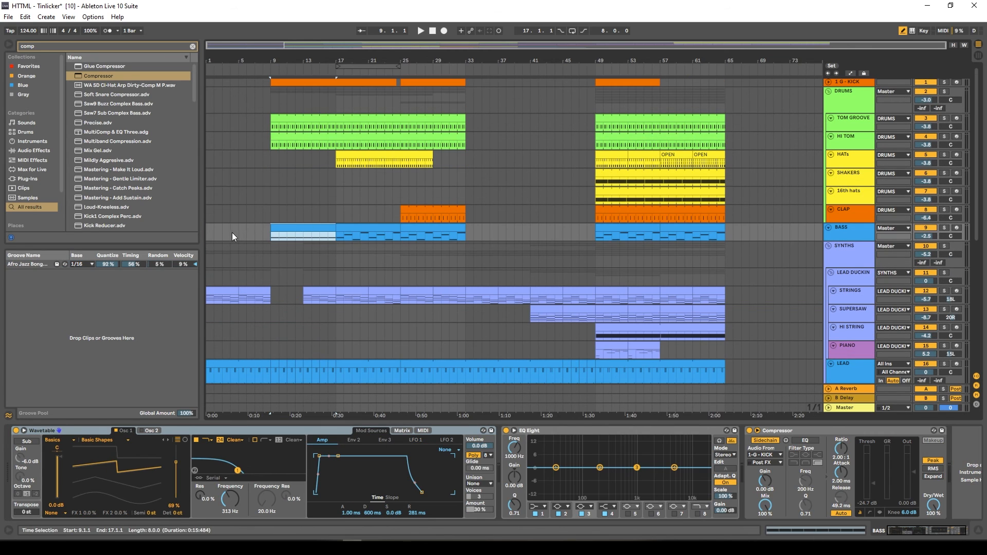
{"action": "left_click", "coordinate": [346, 229]}
{"action": "left_click", "coordinate": [412, 229]}
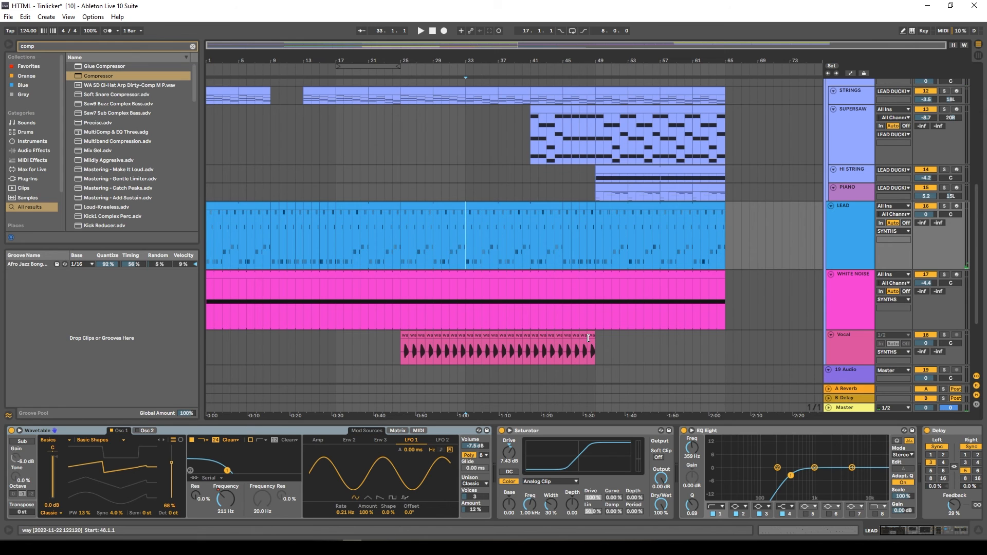
Show the automation lanes and examine the SUPERSAW and LEAD Filter 1 frequency curves around bars 41 to 49
{"action": "key", "text": "a"}
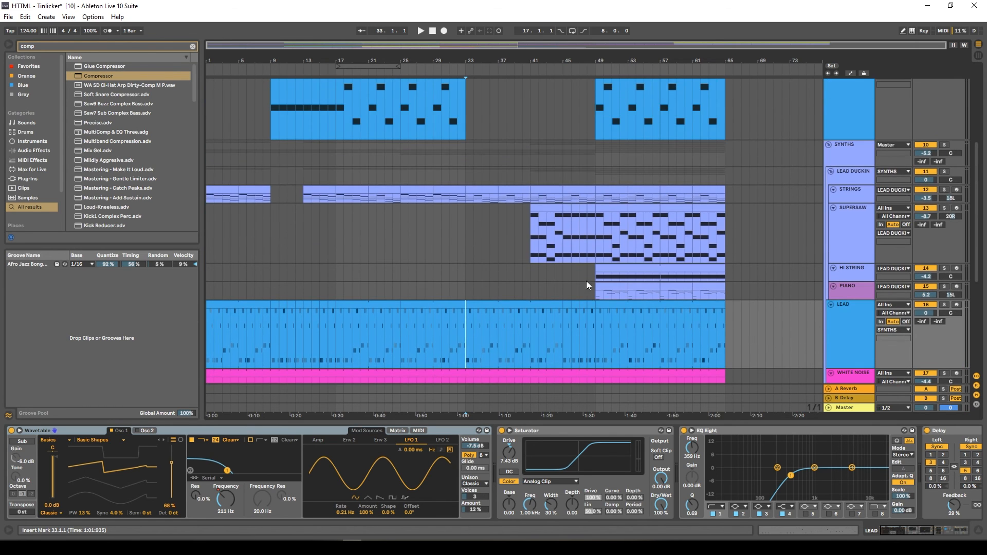
{"action": "scroll", "coordinate": [586, 225], "scroll_direction": "up", "scroll_amount": 3}
{"action": "key", "text": "a"}
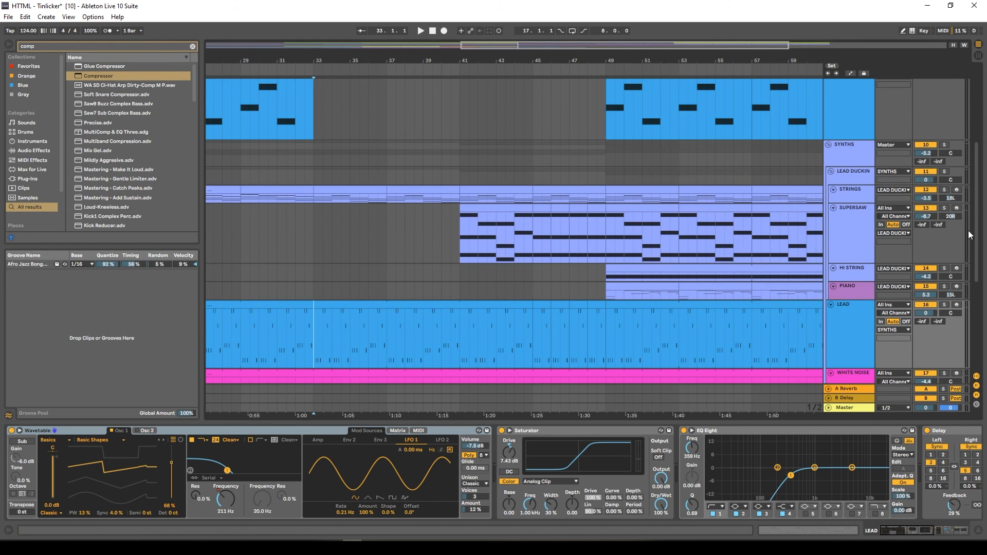
{"action": "key", "text": "a"}
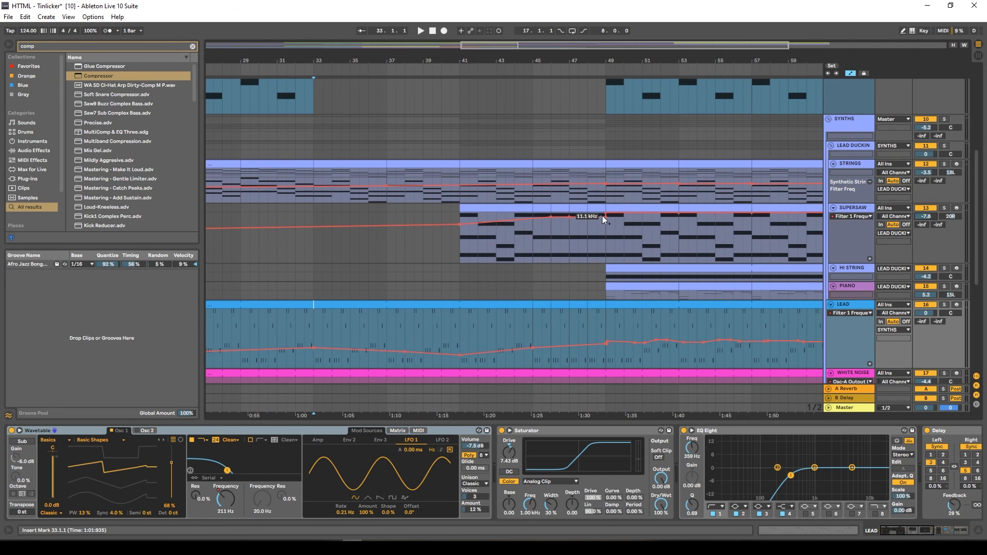
{"action": "scroll", "coordinate": [603, 255], "scroll_direction": "down", "scroll_amount": 3}
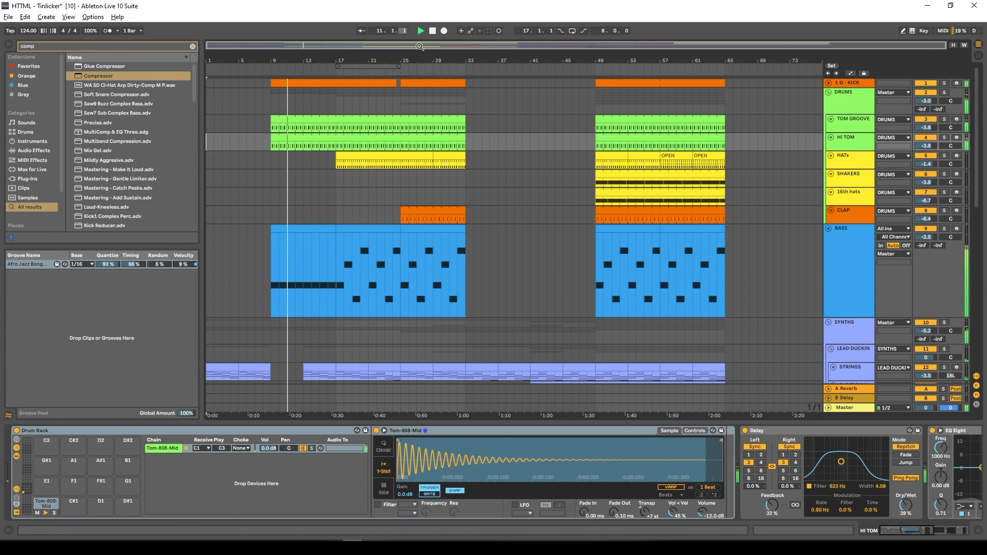
Show the automation during playback and review the curves on the STRINGS, SUPERSAW, LEAD and WHITE NOISE tracks
{"action": "key", "text": "a"}
{"action": "scroll", "coordinate": [397, 291], "scroll_direction": "down", "scroll_amount": 2}
{"action": "scroll", "coordinate": [378, 289], "scroll_direction": "down", "scroll_amount": 10}
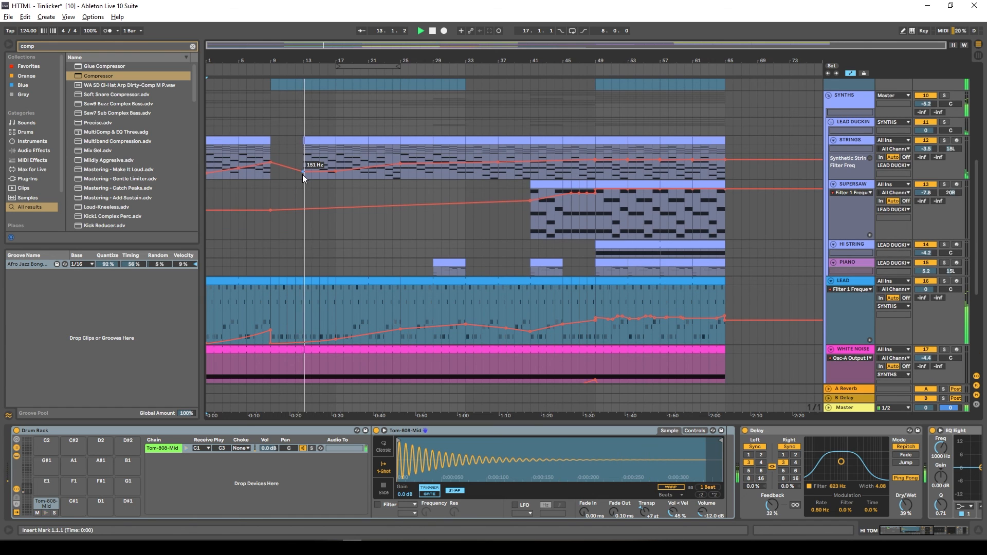
{"action": "scroll", "coordinate": [384, 316], "scroll_direction": "down", "scroll_amount": 2}
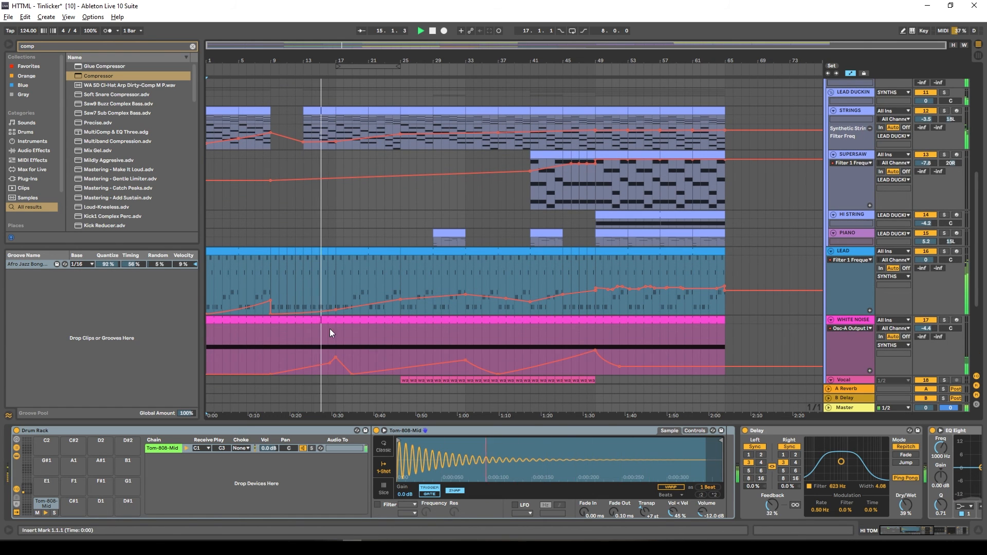
{"action": "scroll", "coordinate": [339, 338], "scroll_direction": "down", "scroll_amount": 3}
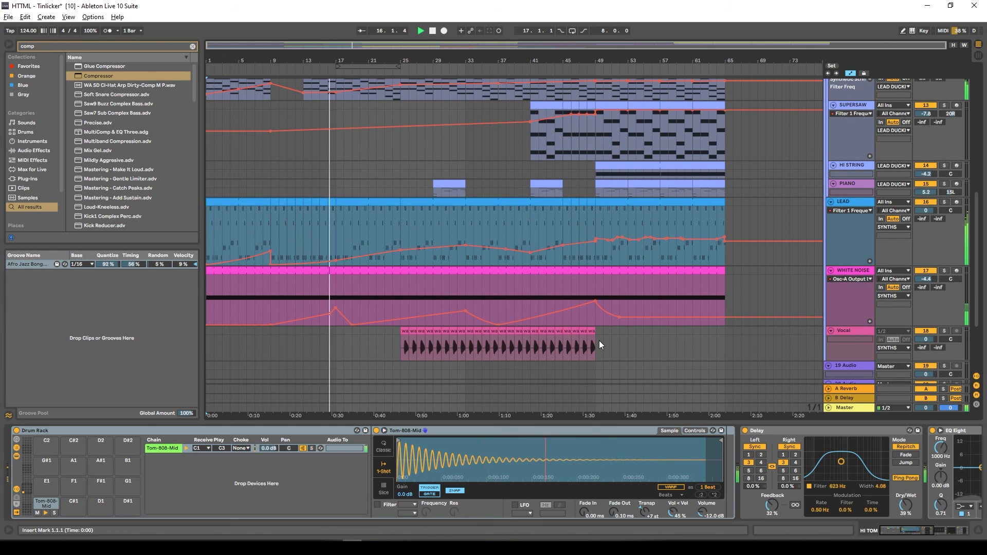
{"action": "scroll", "coordinate": [428, 323], "scroll_direction": "up", "scroll_amount": 12}
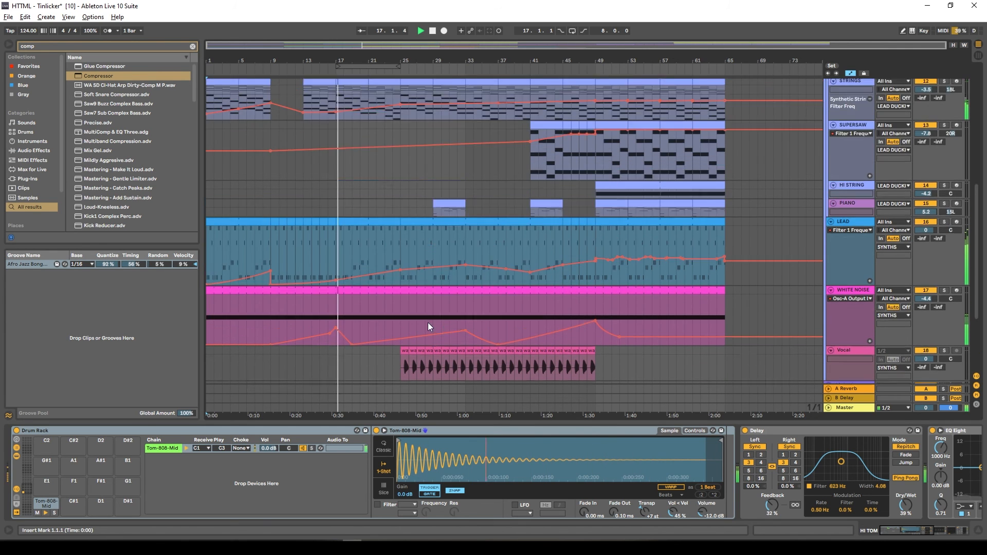
{"action": "scroll", "coordinate": [430, 330], "scroll_direction": "up", "scroll_amount": 5}
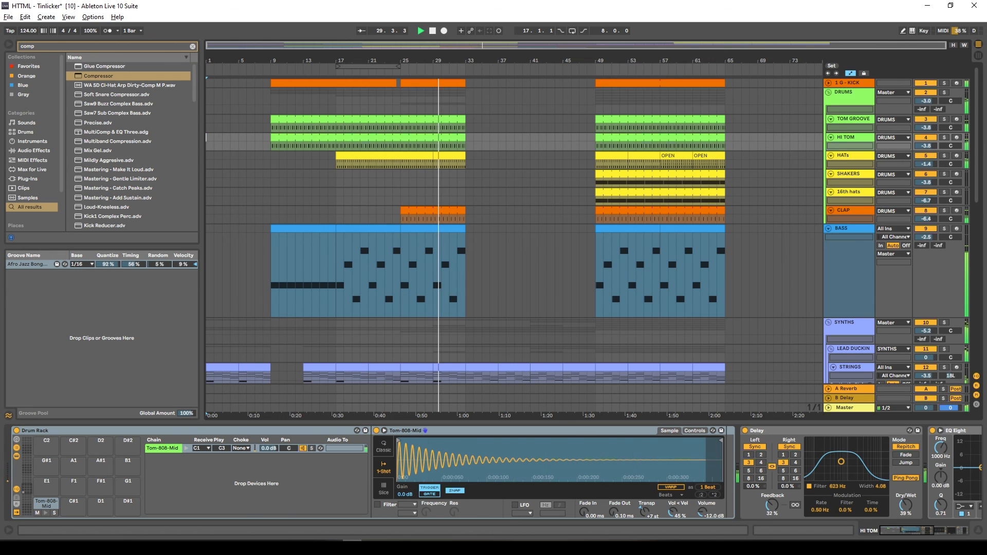
Set the PIANO track's Grand Piano Reverb to 47 % and its Release to 93
{"action": "scroll", "coordinate": [472, 276], "scroll_direction": "down", "scroll_amount": 5}
{"action": "scroll", "coordinate": [473, 279], "scroll_direction": "down", "scroll_amount": 5}
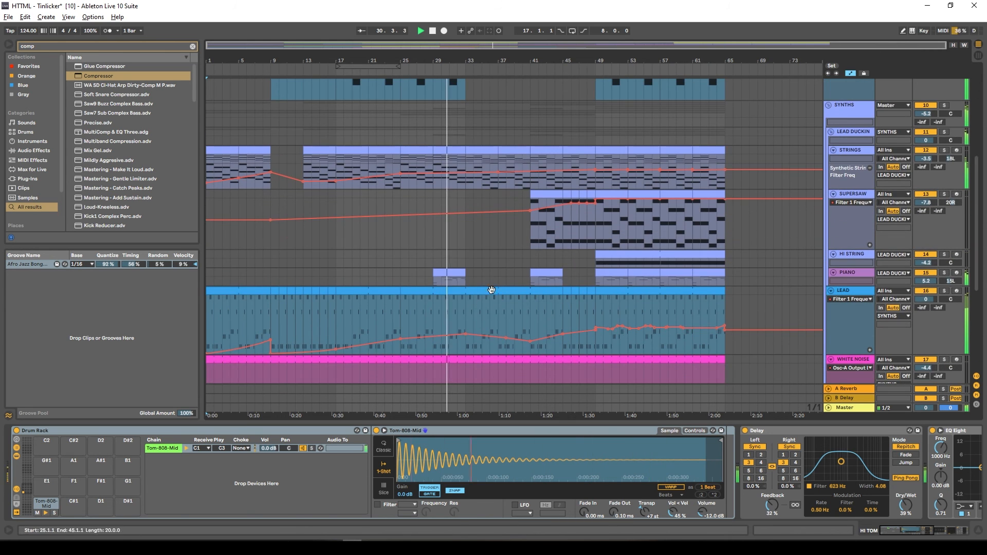
{"action": "left_click", "coordinate": [853, 270]}
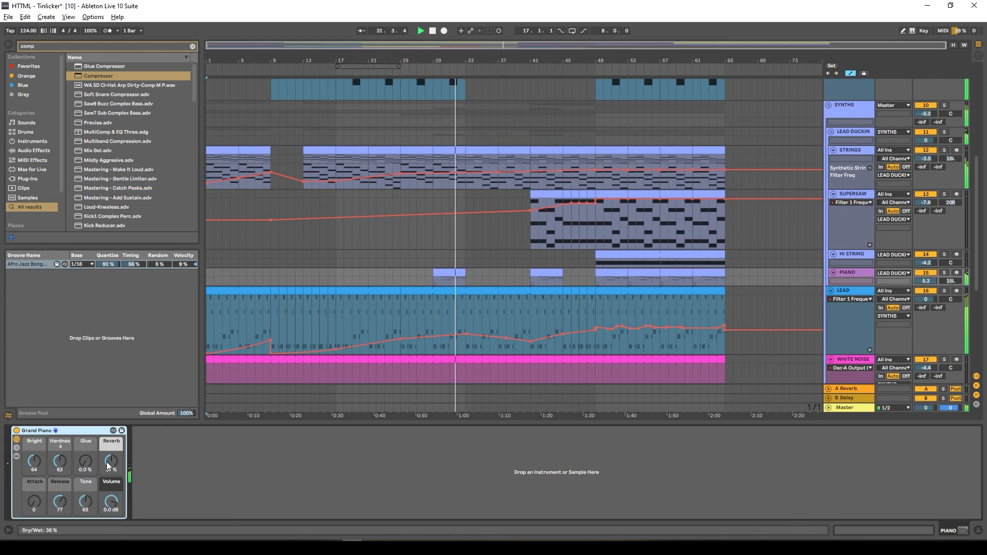
{"action": "left_click_drag", "start_coordinate": [108, 461], "coordinate": [108, 450]}
{"action": "left_click_drag", "start_coordinate": [68, 484], "coordinate": [69, 470]}
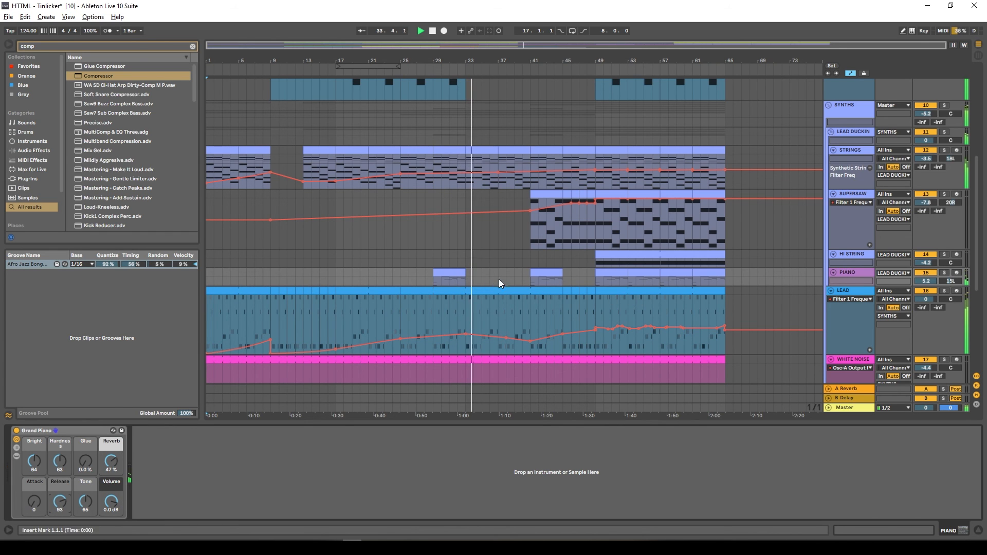
Enlarge the PIANO track, set its track volume to 6.0 dB, and set Grand Piano's Volume to 1.591 dB and Reverb to 56 %
{"action": "scroll", "coordinate": [542, 278], "scroll_direction": "up", "scroll_amount": 3}
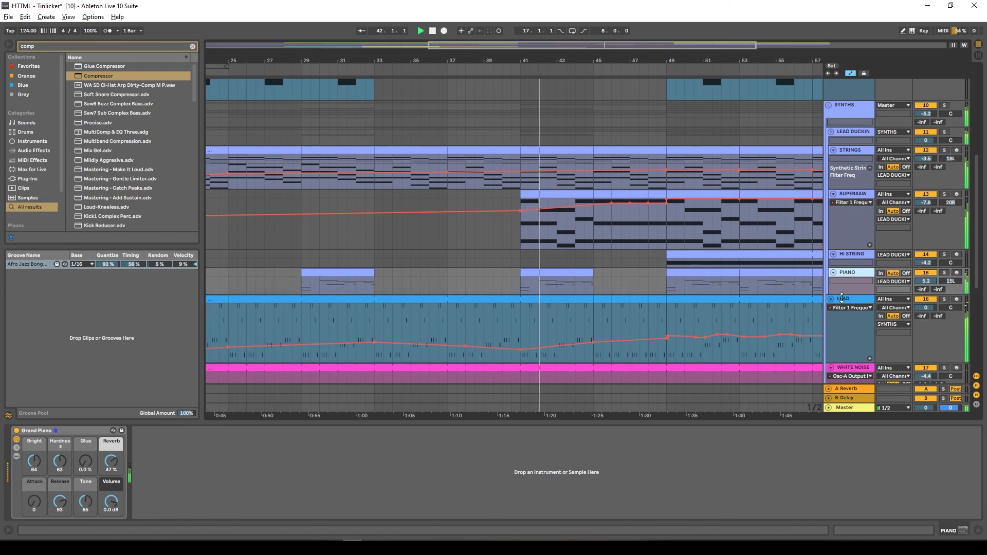
{"action": "left_click_drag", "start_coordinate": [843, 287], "coordinate": [843, 320]}
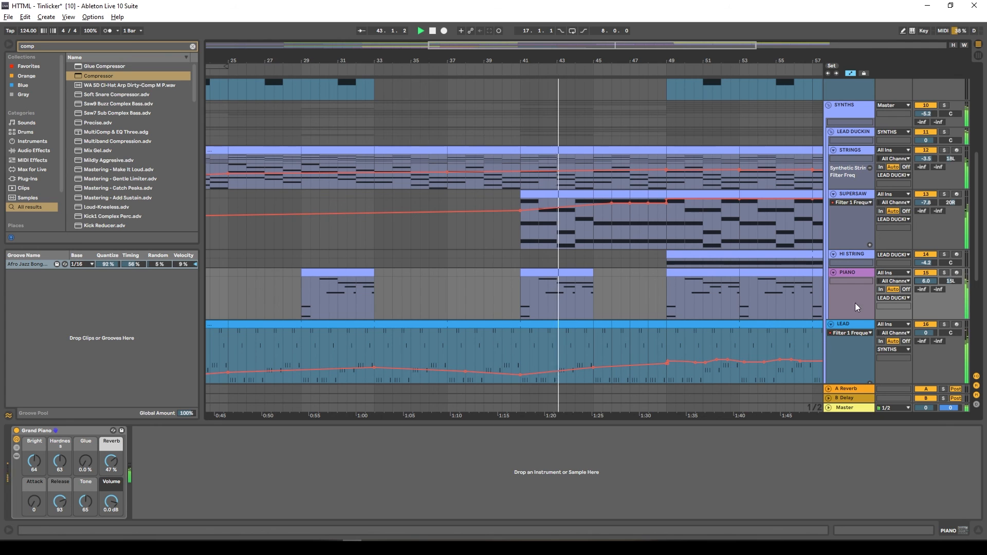
{"action": "left_click_drag", "start_coordinate": [118, 503], "coordinate": [118, 498]}
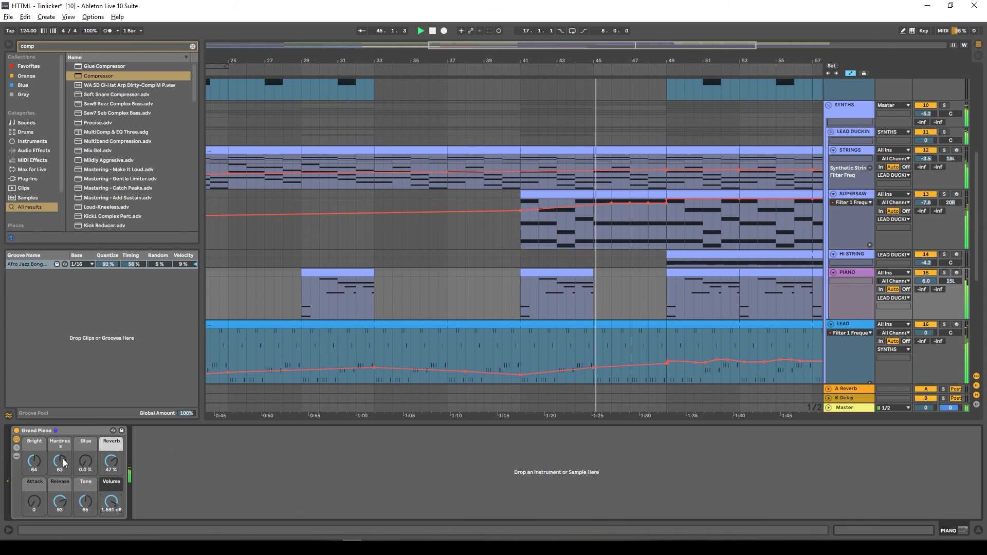
{"action": "left_click_drag", "start_coordinate": [112, 462], "coordinate": [112, 455]}
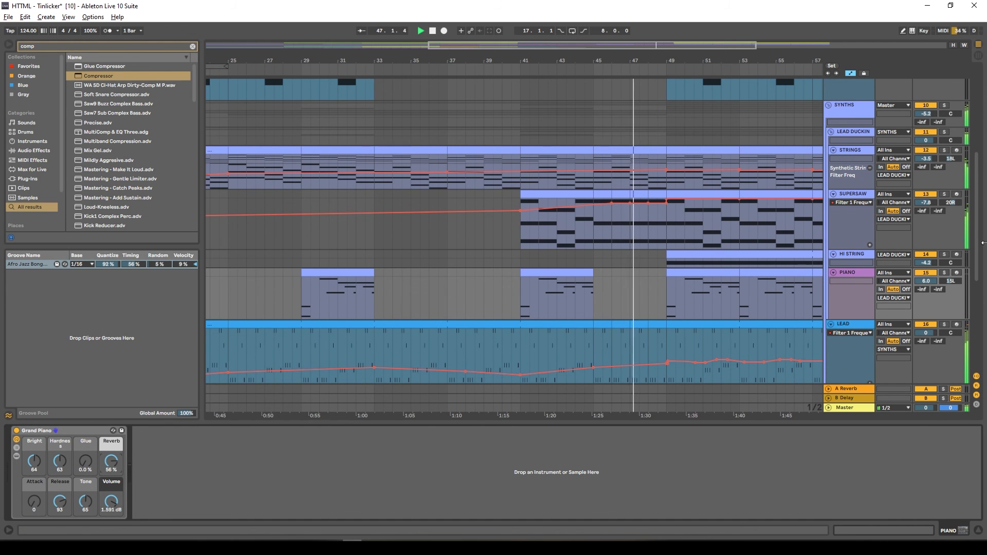
Review the clips and automation from the drum tracks down to Vocal while the section around bars 47 to 53 plays
{"action": "scroll", "coordinate": [789, 290], "scroll_direction": "up", "scroll_amount": 10}
{"action": "scroll", "coordinate": [985, 144], "scroll_direction": "down", "scroll_amount": 8}
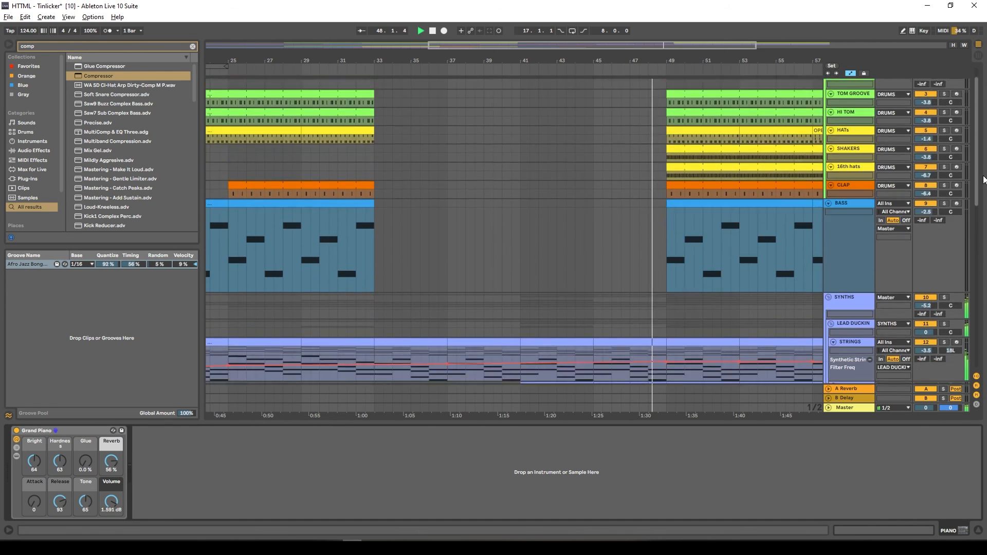
{"action": "scroll", "coordinate": [718, 232], "scroll_direction": "up", "scroll_amount": 5}
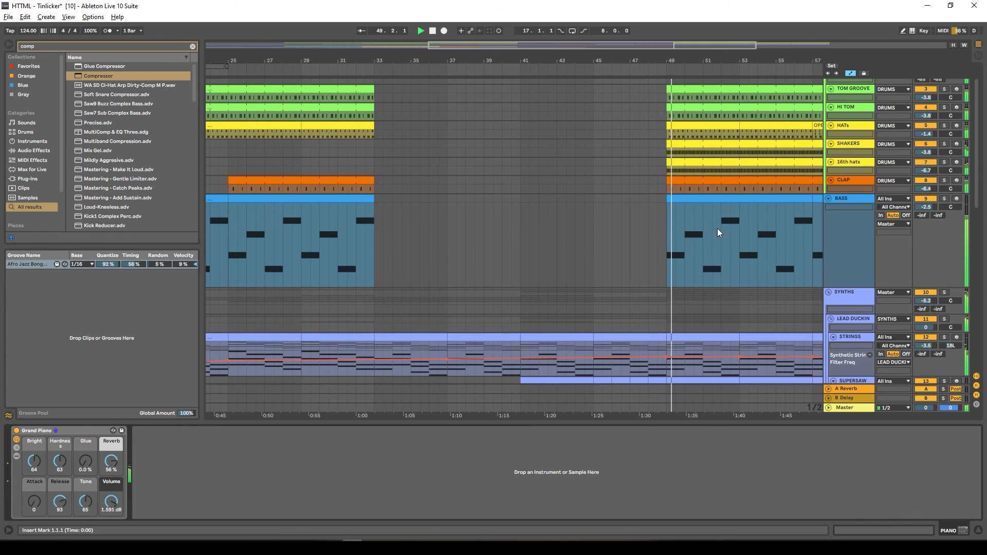
{"action": "scroll", "coordinate": [693, 234], "scroll_direction": "down", "scroll_amount": 3}
{"action": "scroll", "coordinate": [686, 229], "scroll_direction": "down", "scroll_amount": 5}
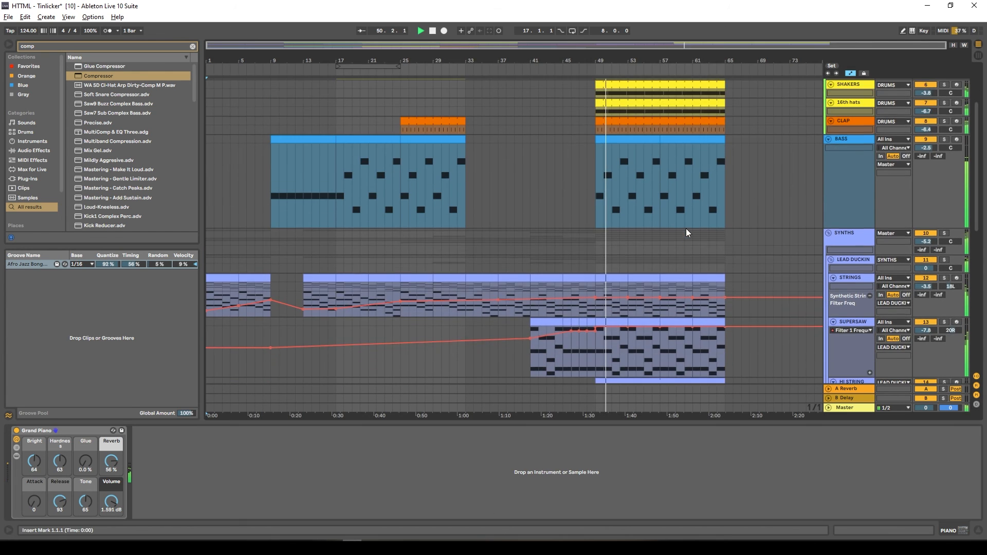
{"action": "scroll", "coordinate": [687, 229], "scroll_direction": "down", "scroll_amount": 4}
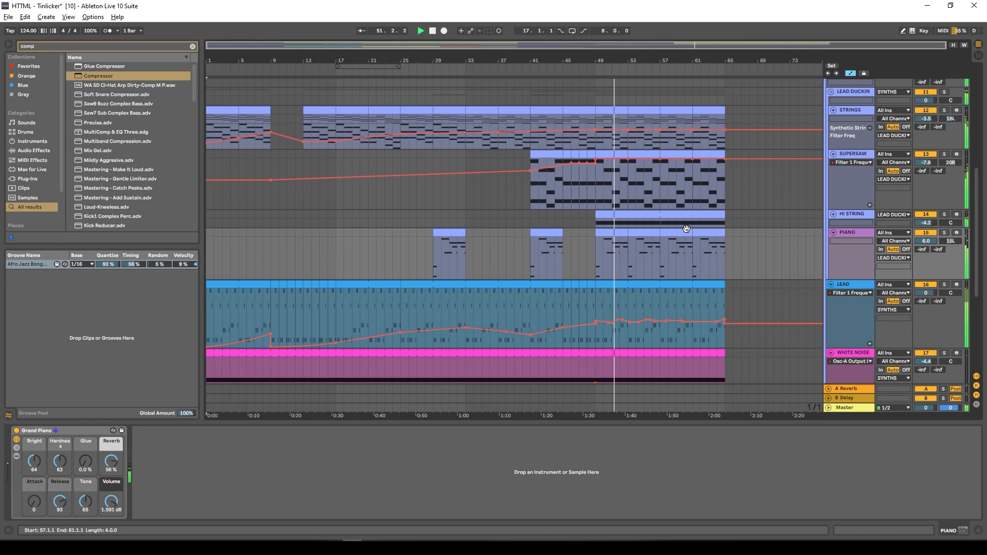
{"action": "scroll", "coordinate": [686, 232], "scroll_direction": "down", "scroll_amount": 1}
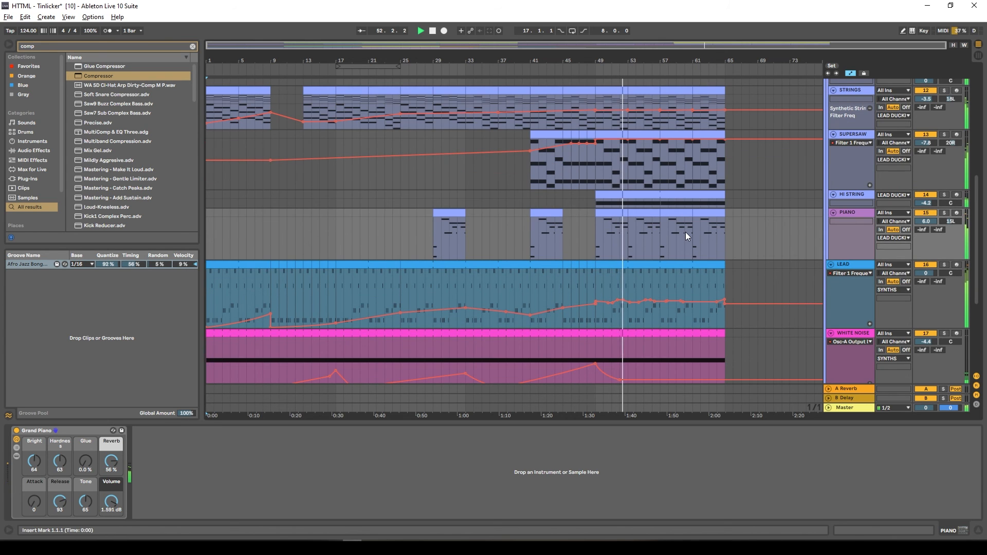
{"action": "scroll", "coordinate": [686, 232], "scroll_direction": "down", "scroll_amount": 2}
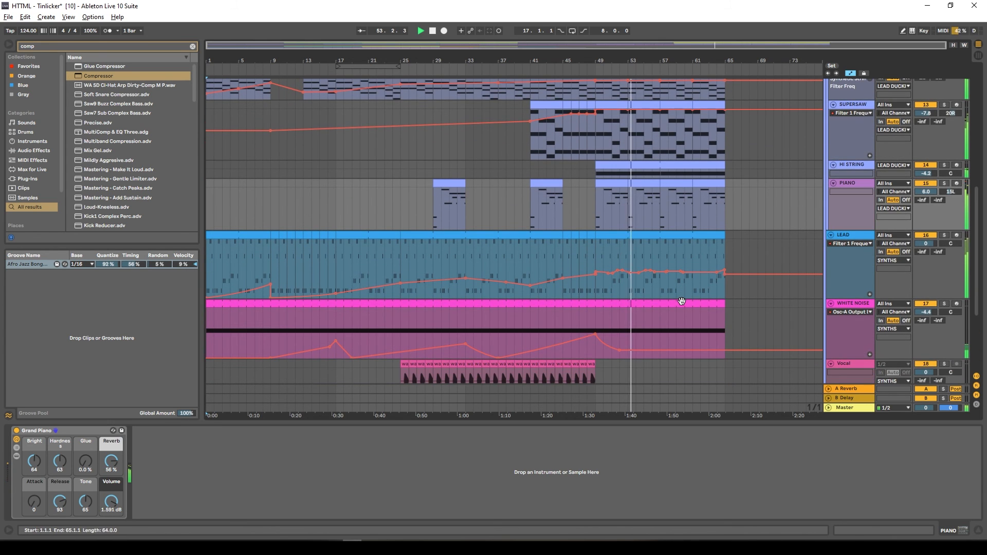